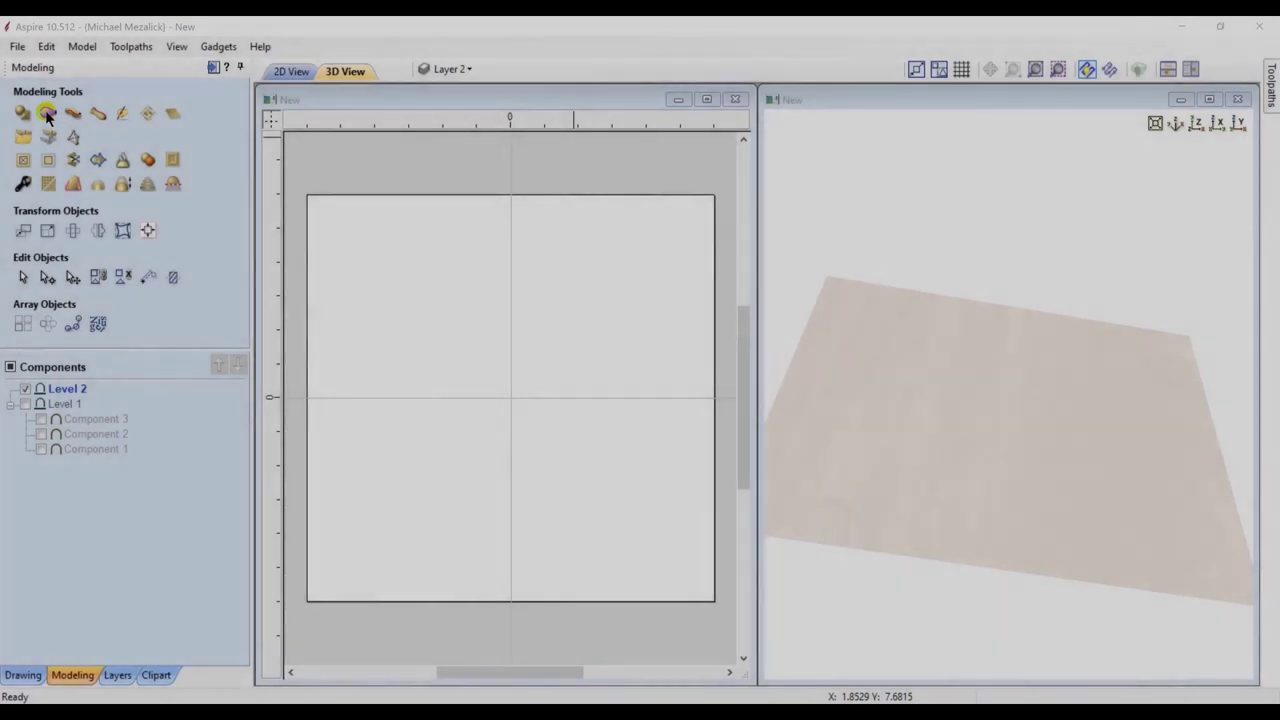
Step: Try a Two Rail Sweep with no rails selected, dismiss the missing-rails warning, and close the tool
left_click(47, 114)
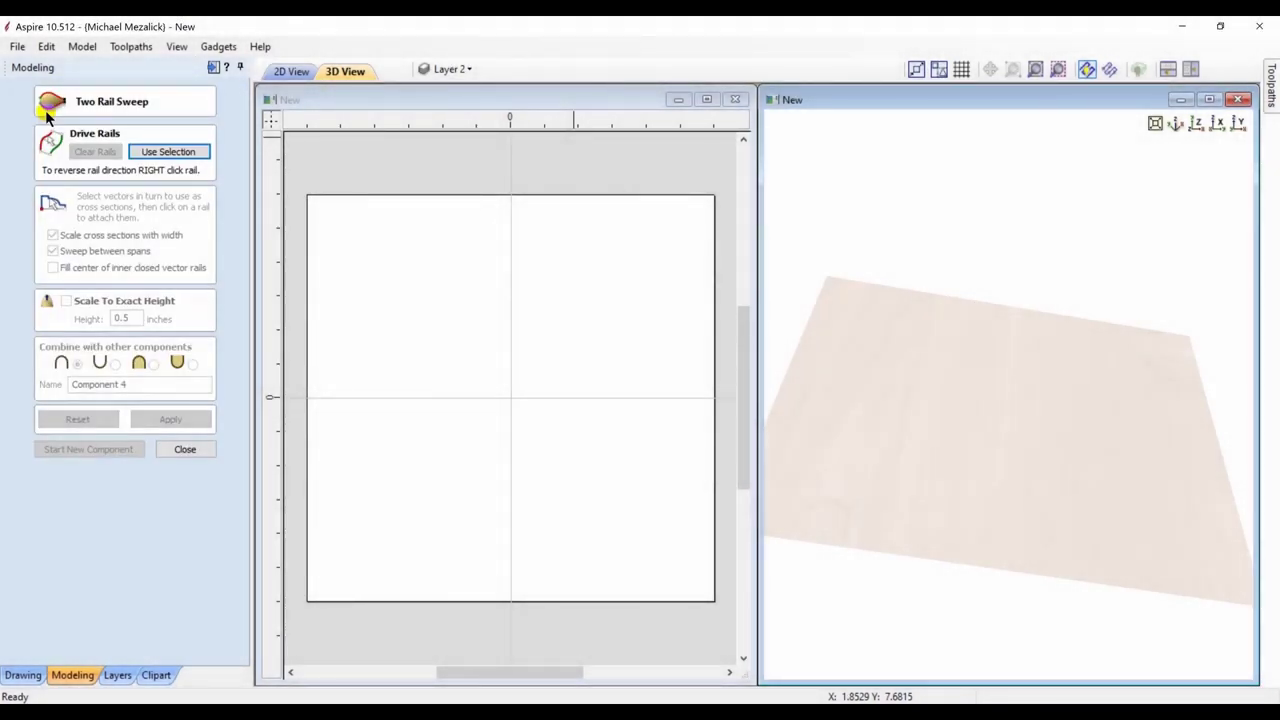
left_click(150, 151)
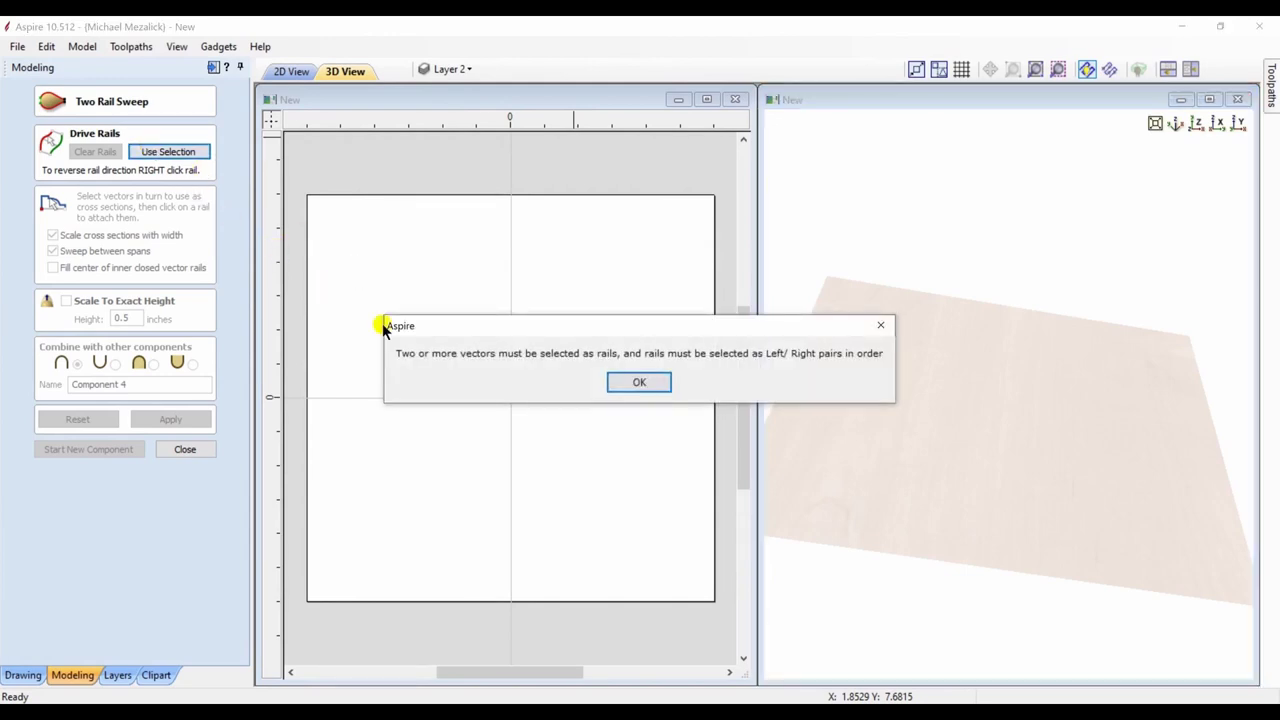
left_click(618, 380)
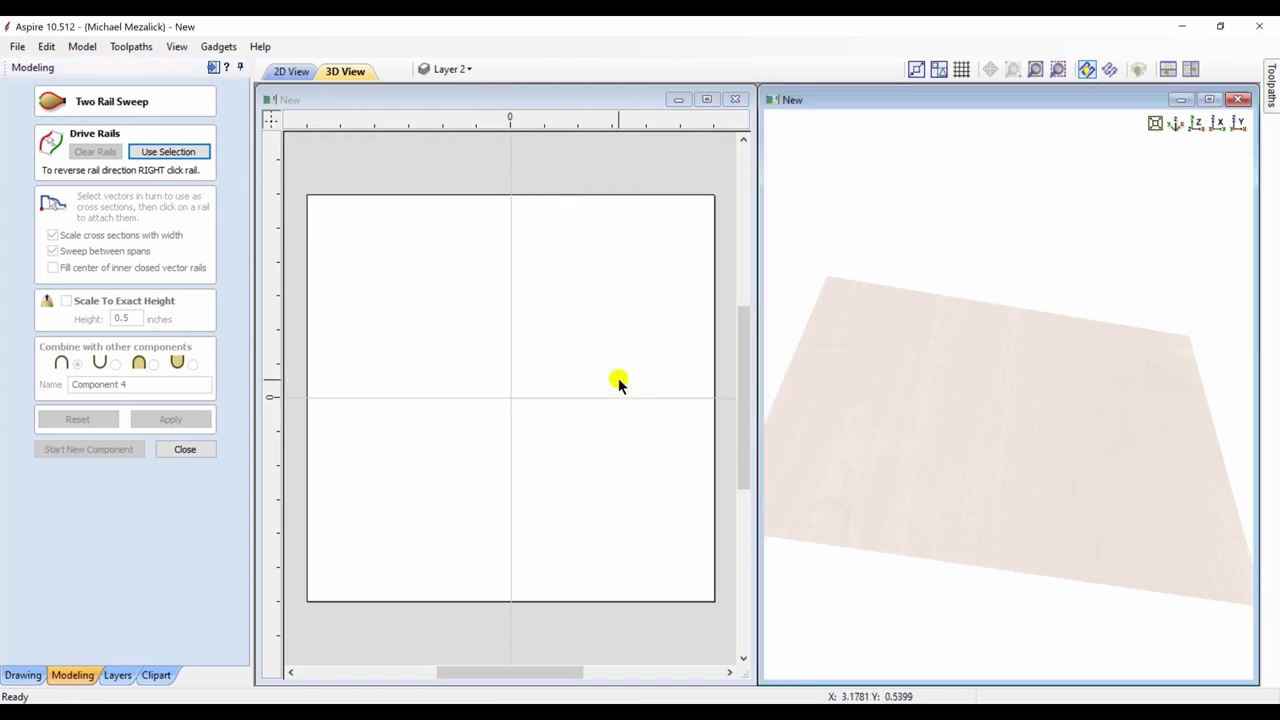
left_click(203, 453)
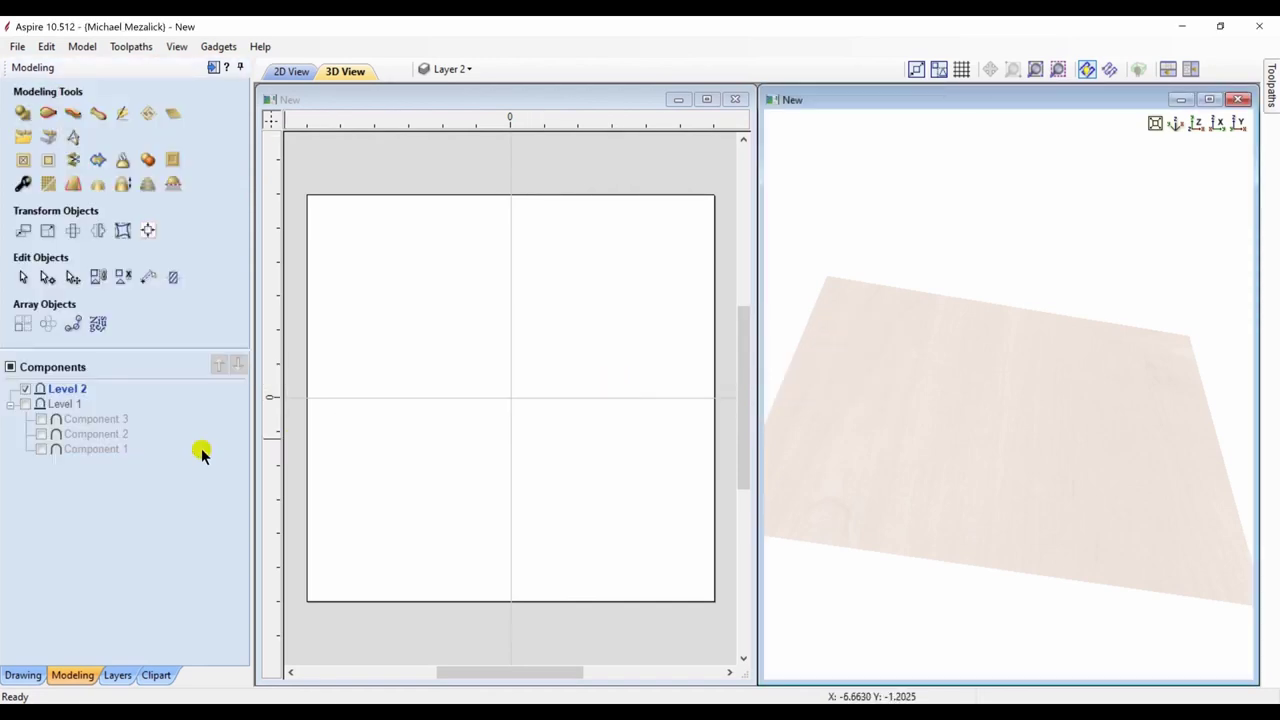
Step: Draw two tall parallel arcs down the left side, both bulging toward the centre
left_click(23, 676)
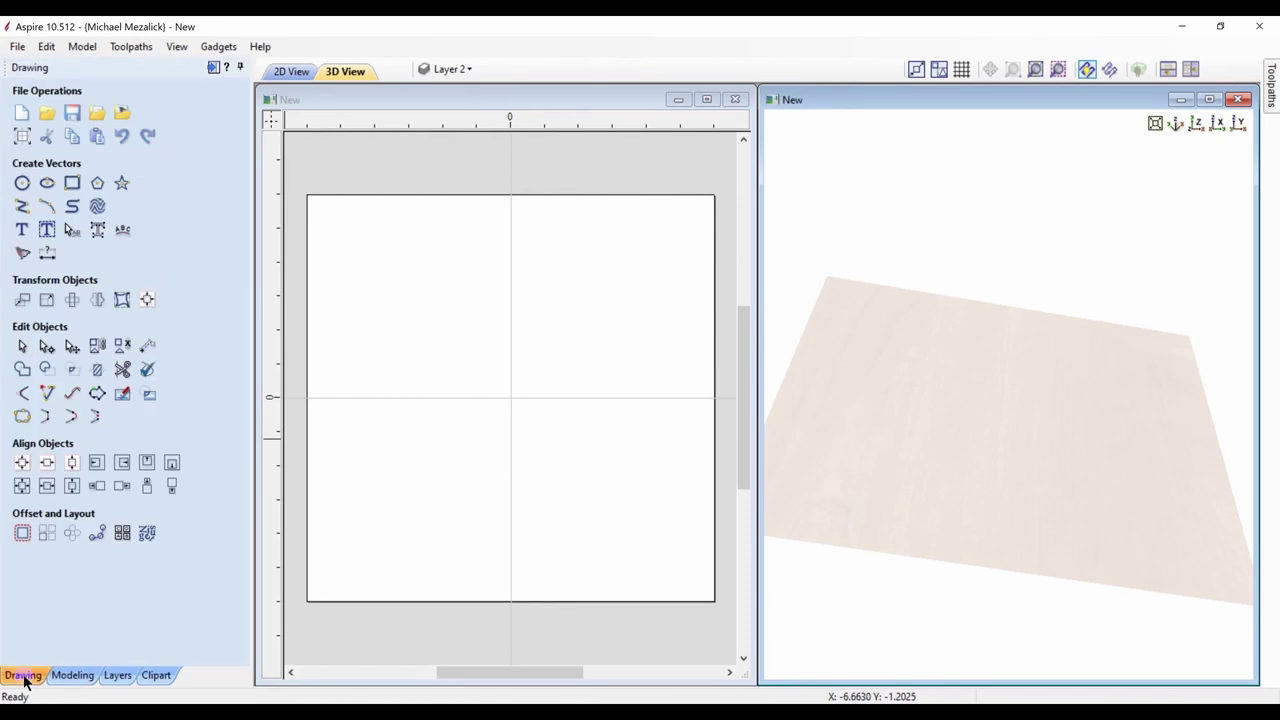
left_click(47, 207)
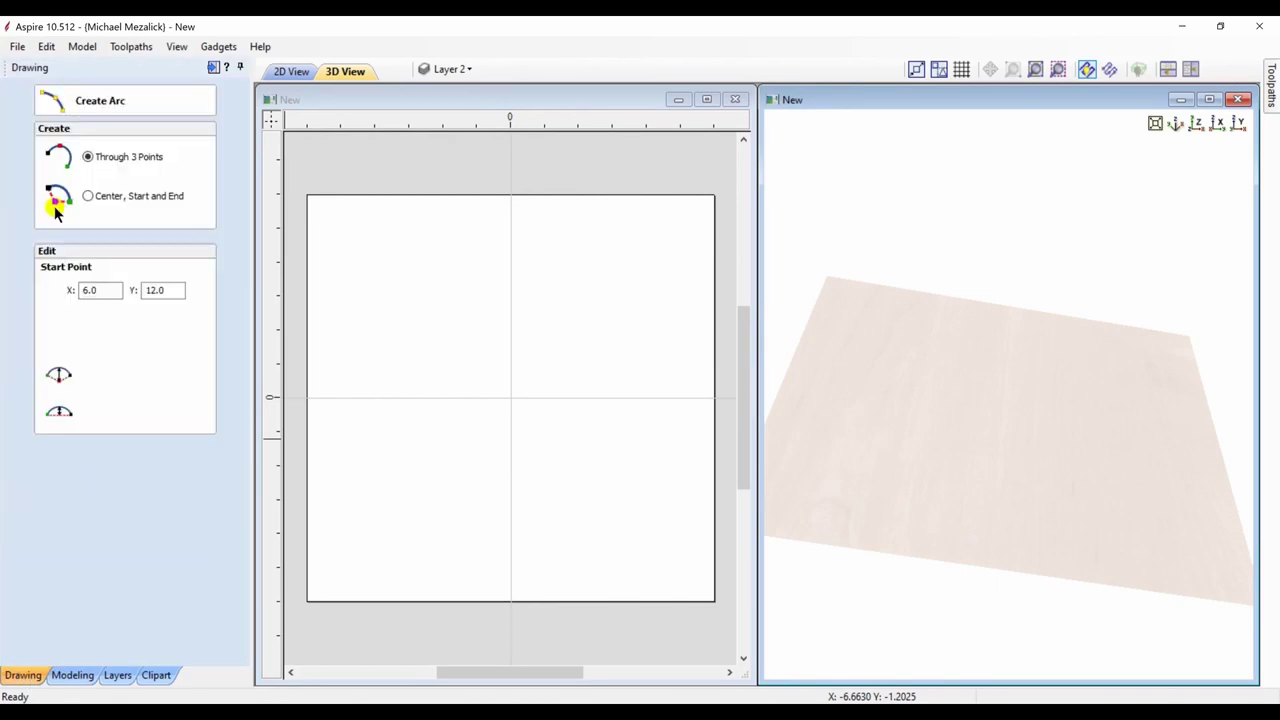
left_click(364, 413)
left_click_drag(343, 243, 343, 550)
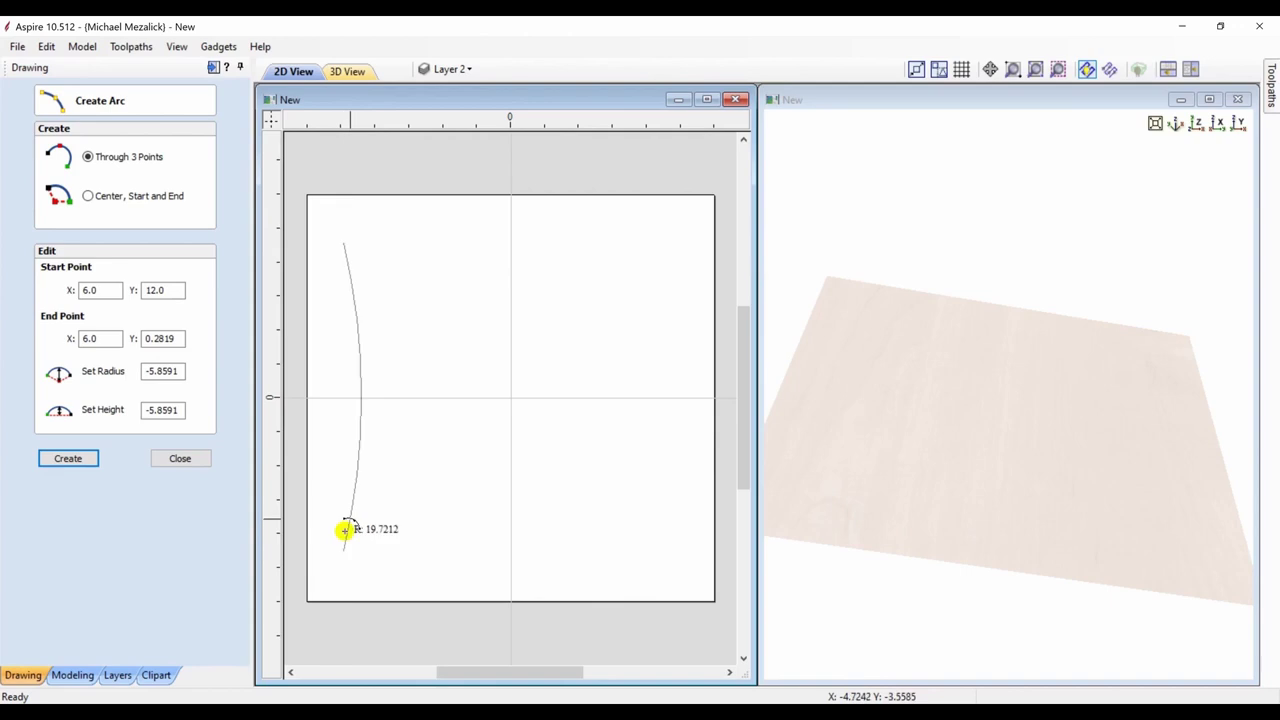
left_click(389, 479)
left_click_drag(445, 243, 450, 350)
left_click_drag(448, 290, 445, 551)
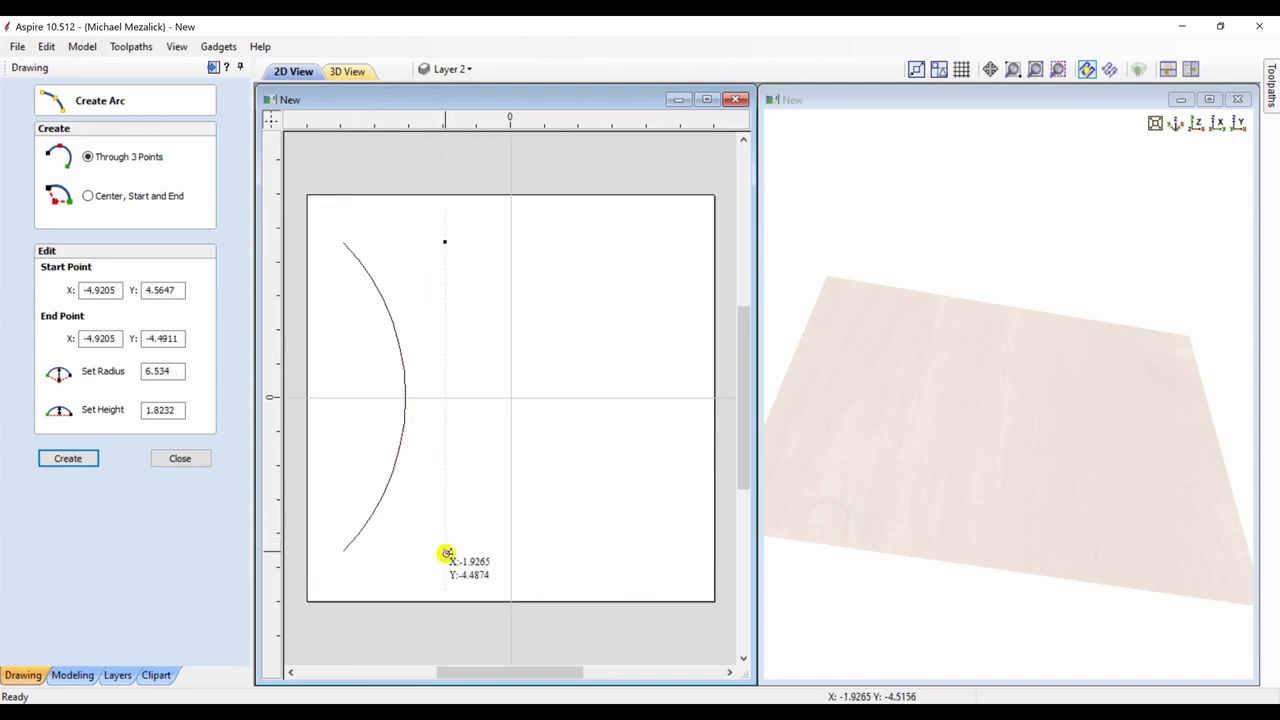
left_click(486, 443)
left_click(180, 459)
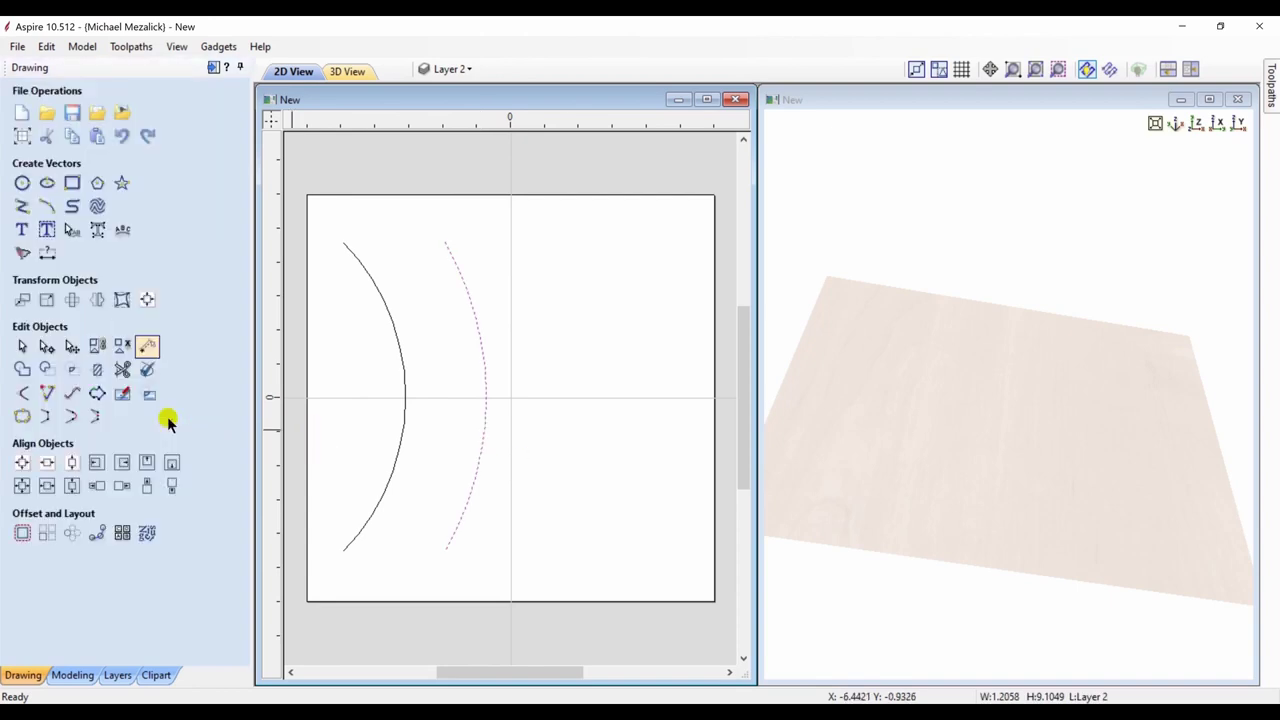
Step: Draw two straight vertical lines on the right side of the sheet with the Polyline tool
left_click(22, 206)
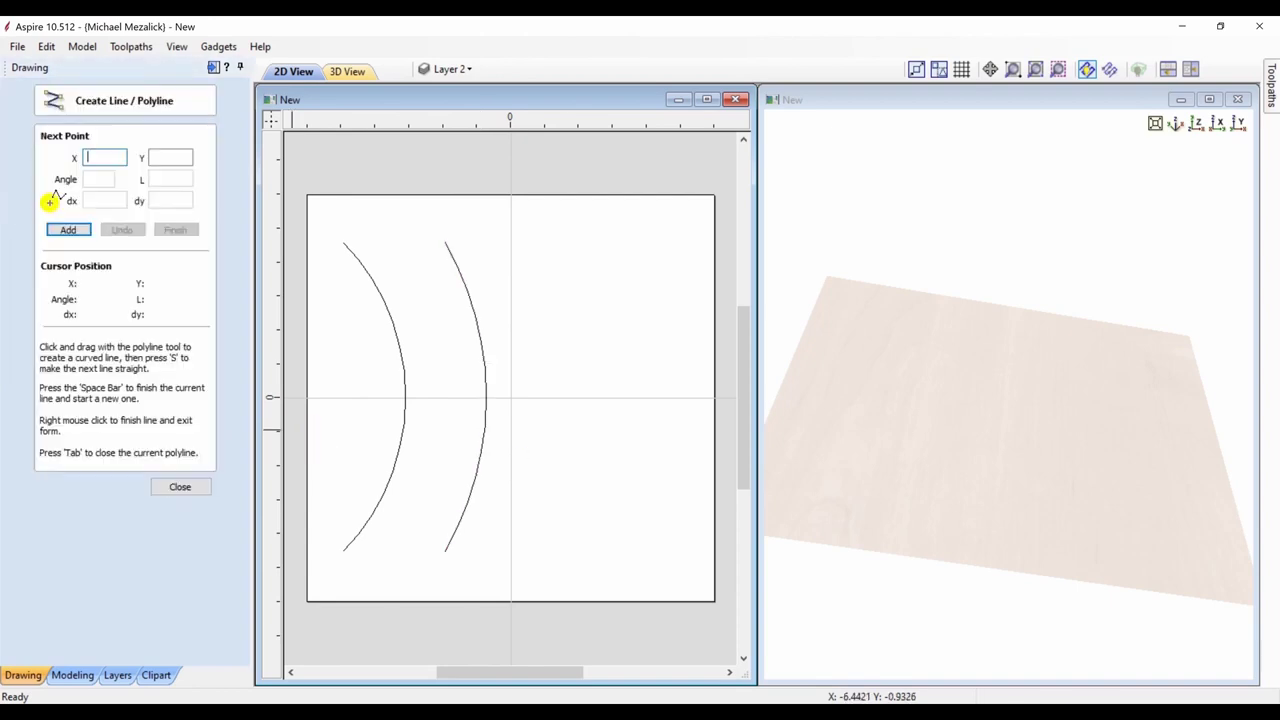
left_click(557, 237)
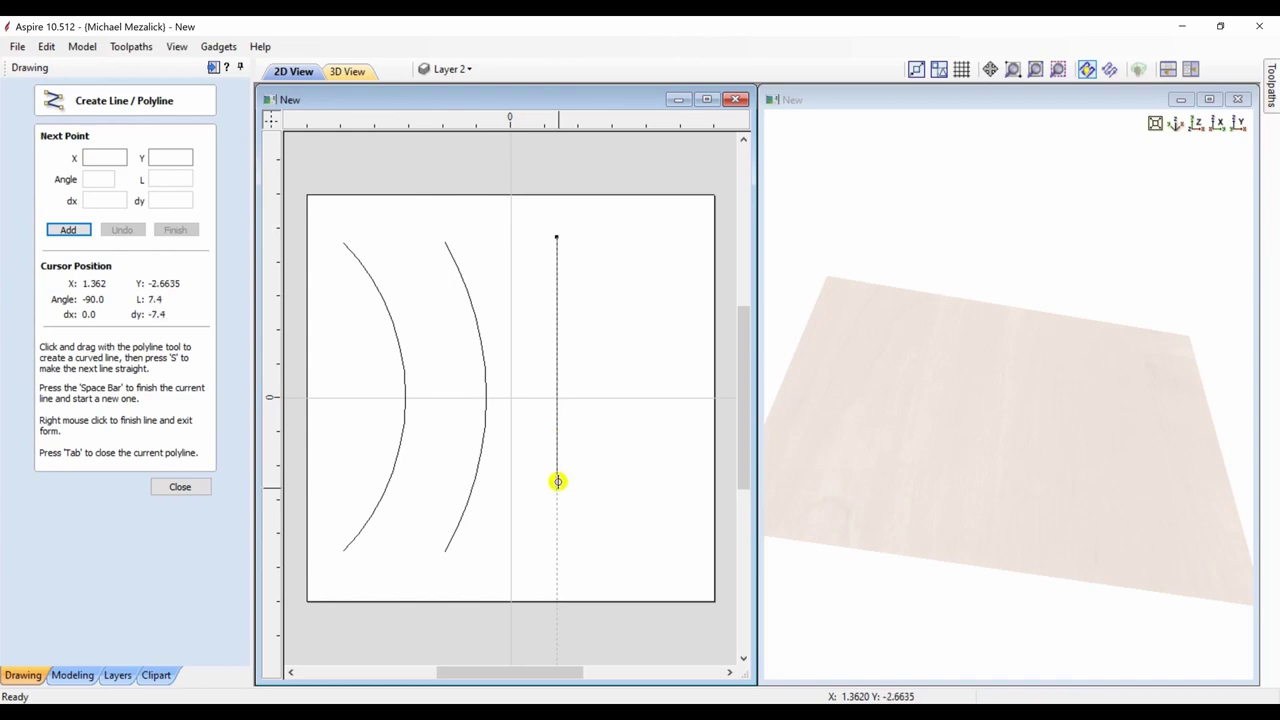
left_click(557, 555)
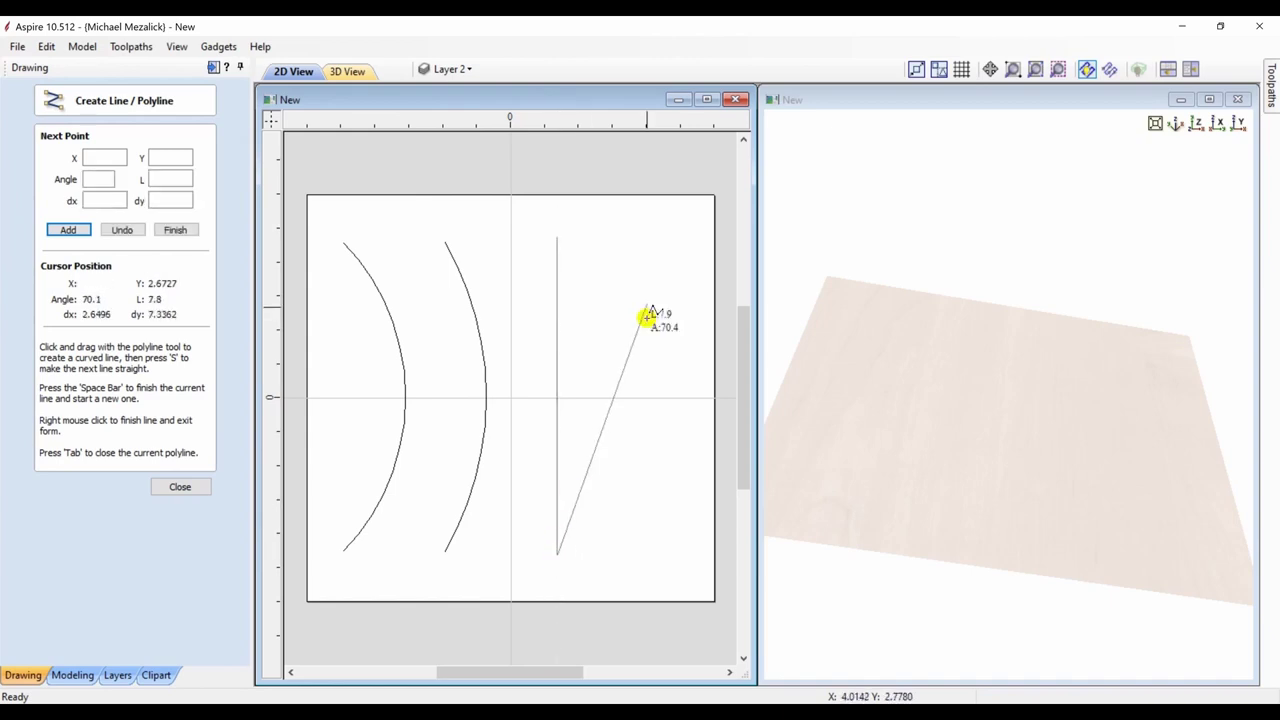
key("space")
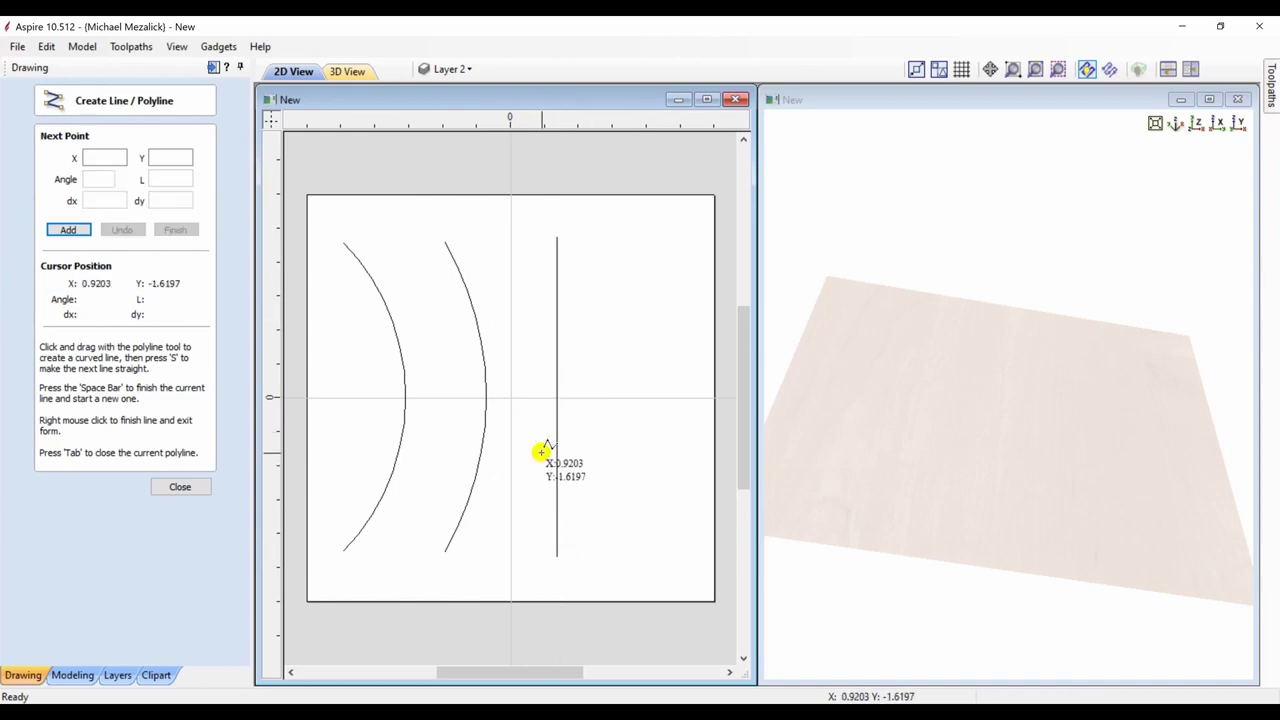
left_click(642, 240)
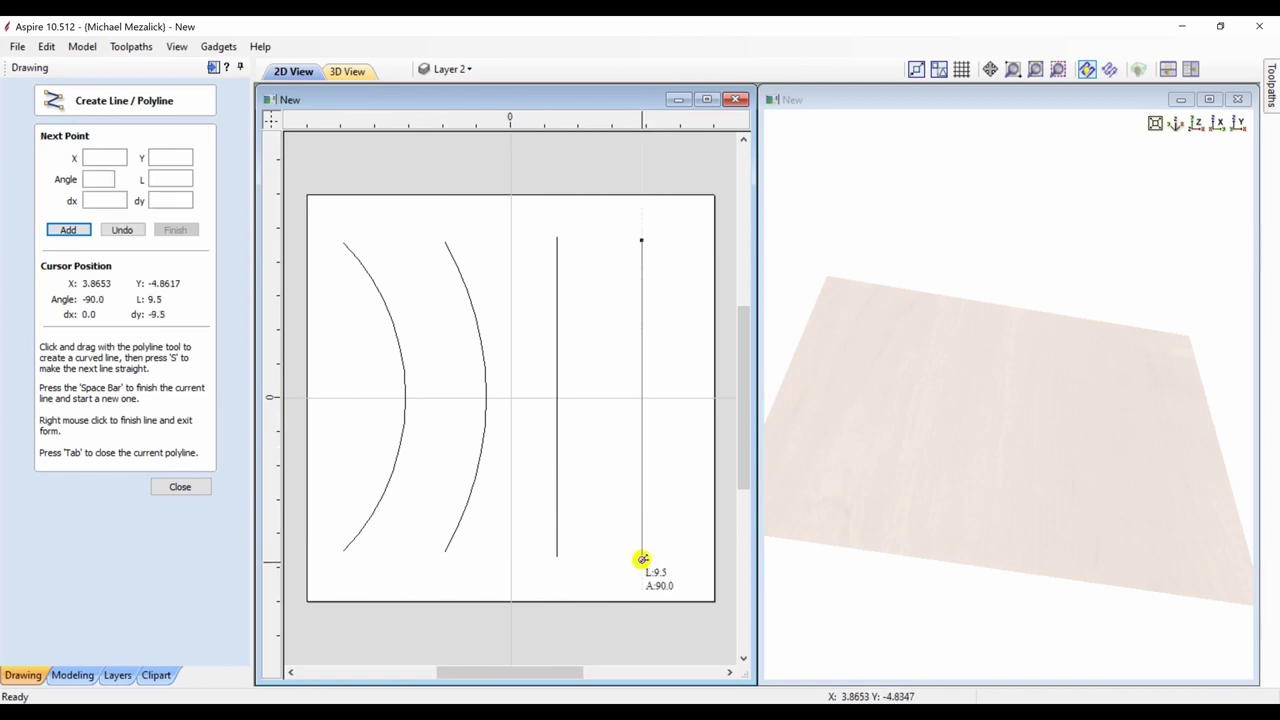
left_click(643, 563)
key("space")
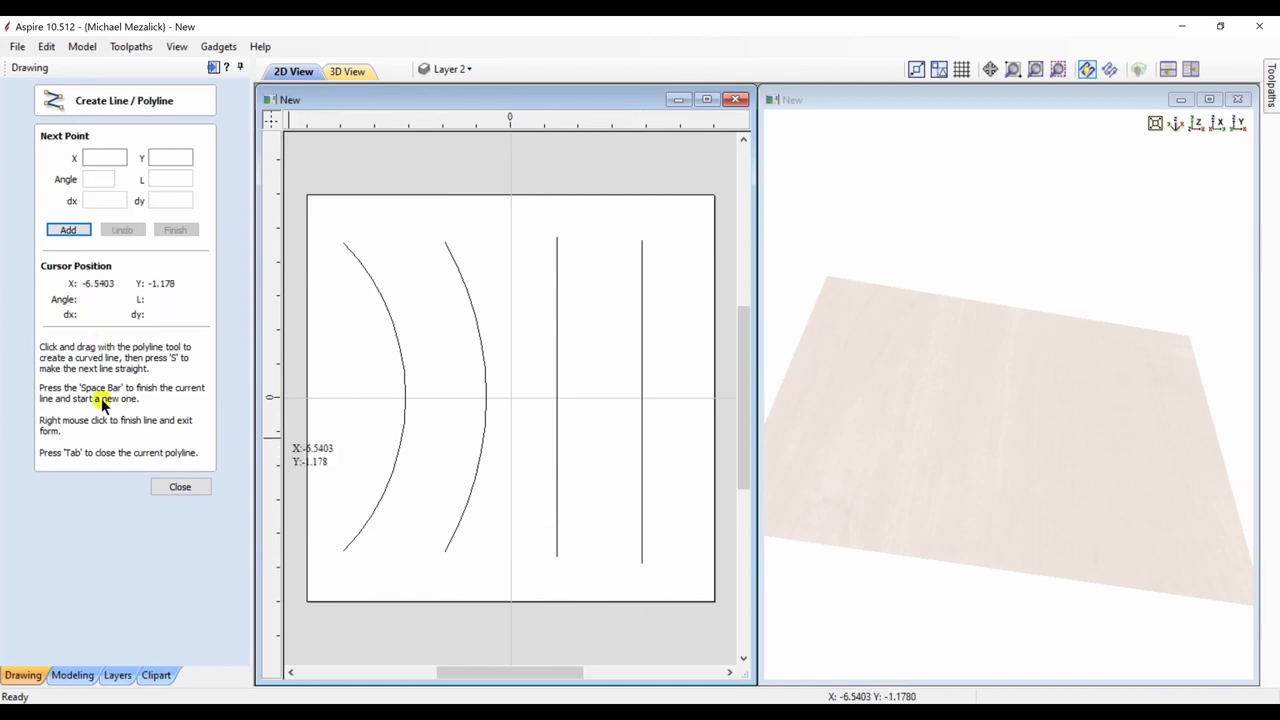
left_click(178, 486)
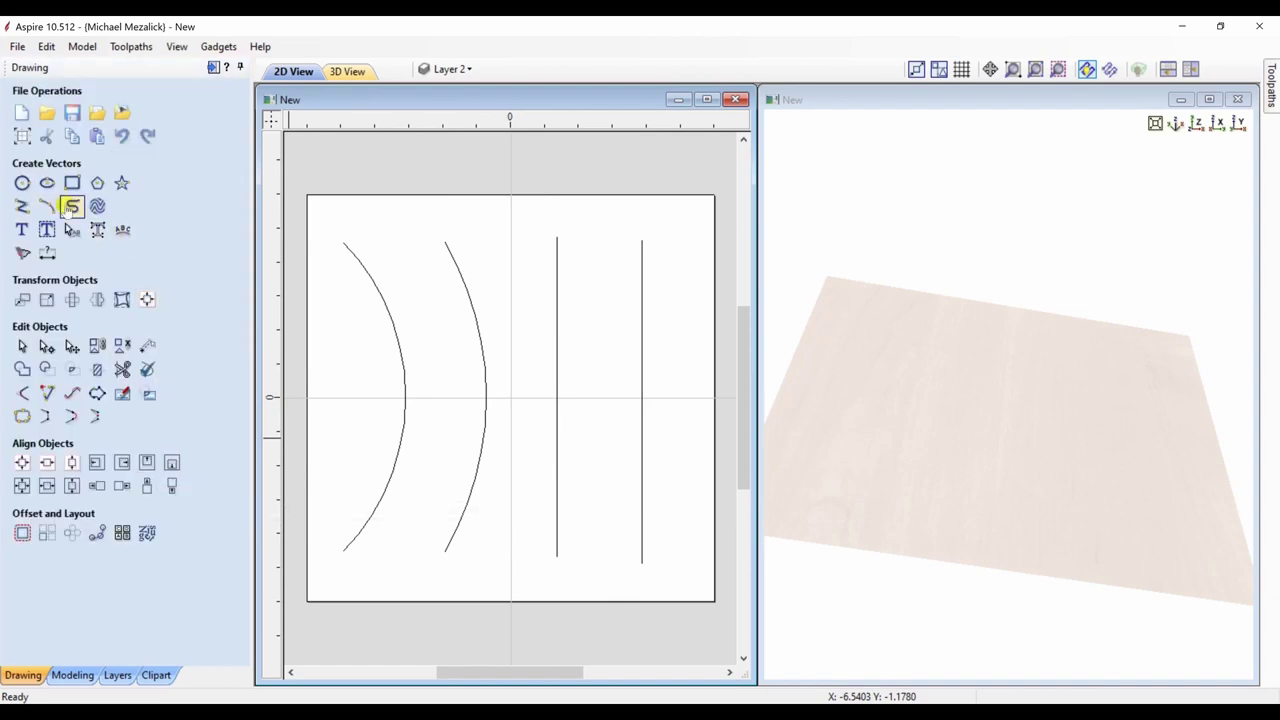
Step: Draw a short arc across the top that sags downward
left_click(47, 207)
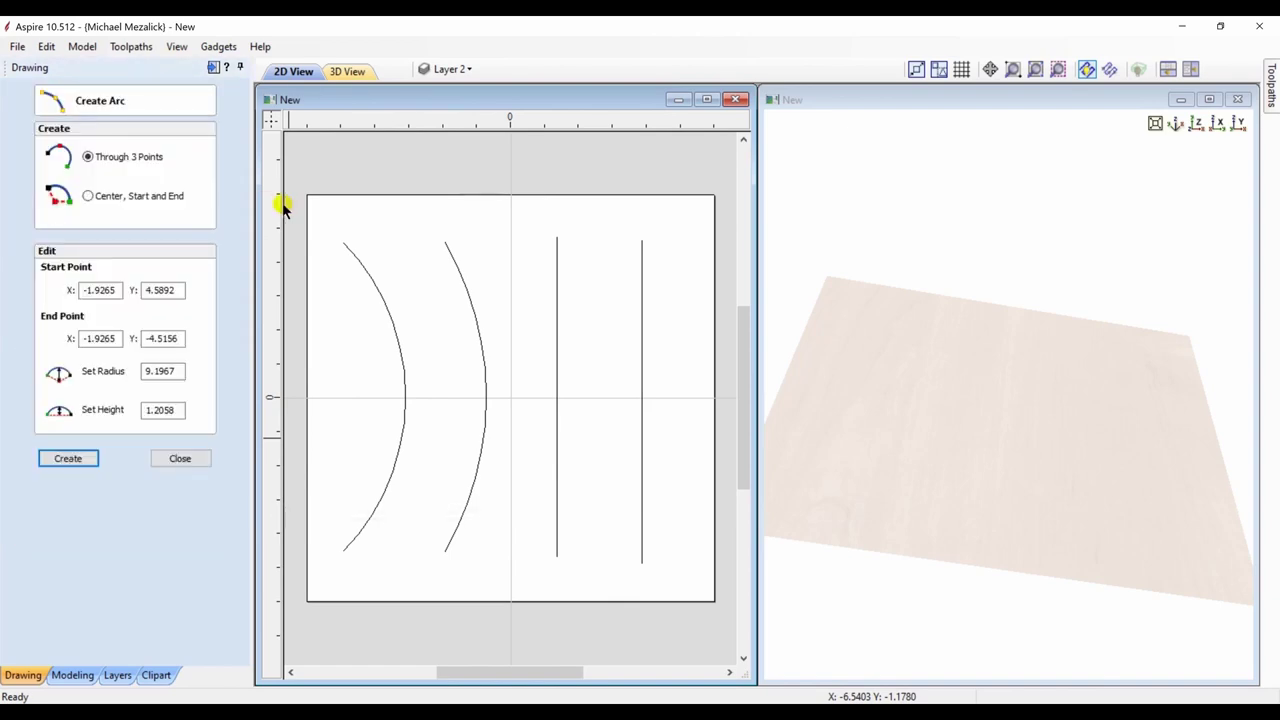
left_click(462, 211)
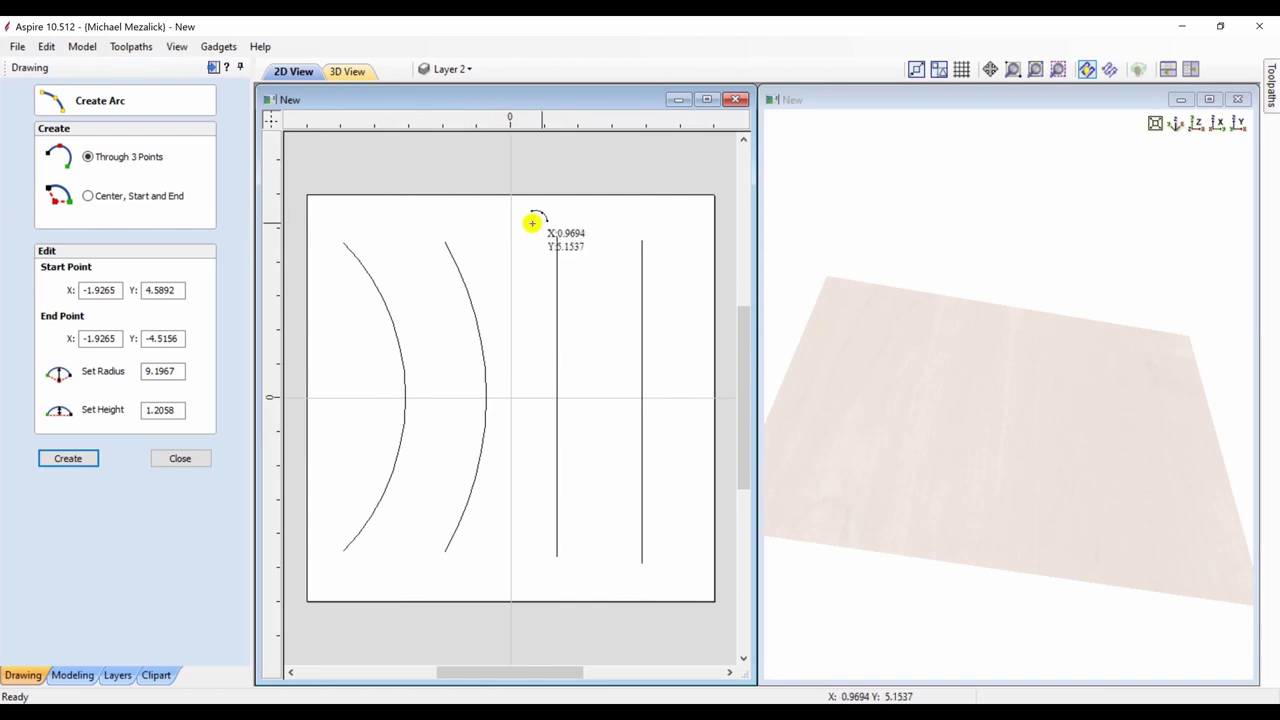
left_click(582, 211)
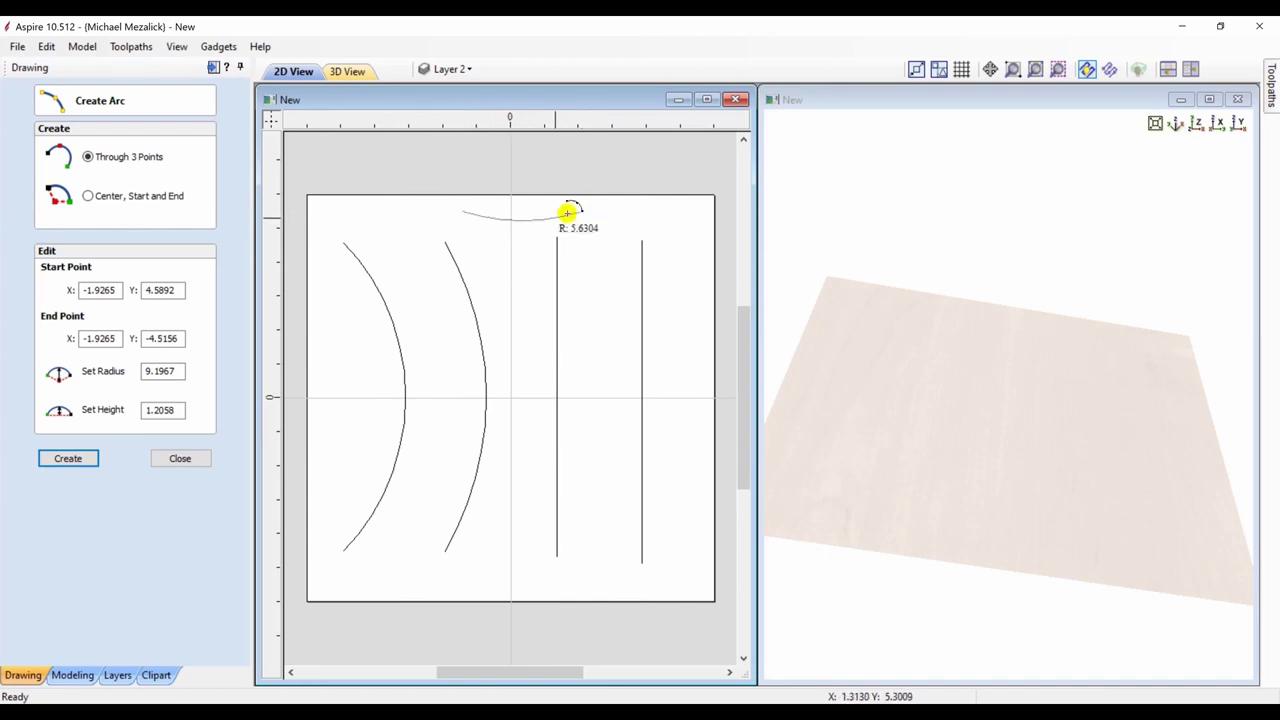
left_click(527, 232)
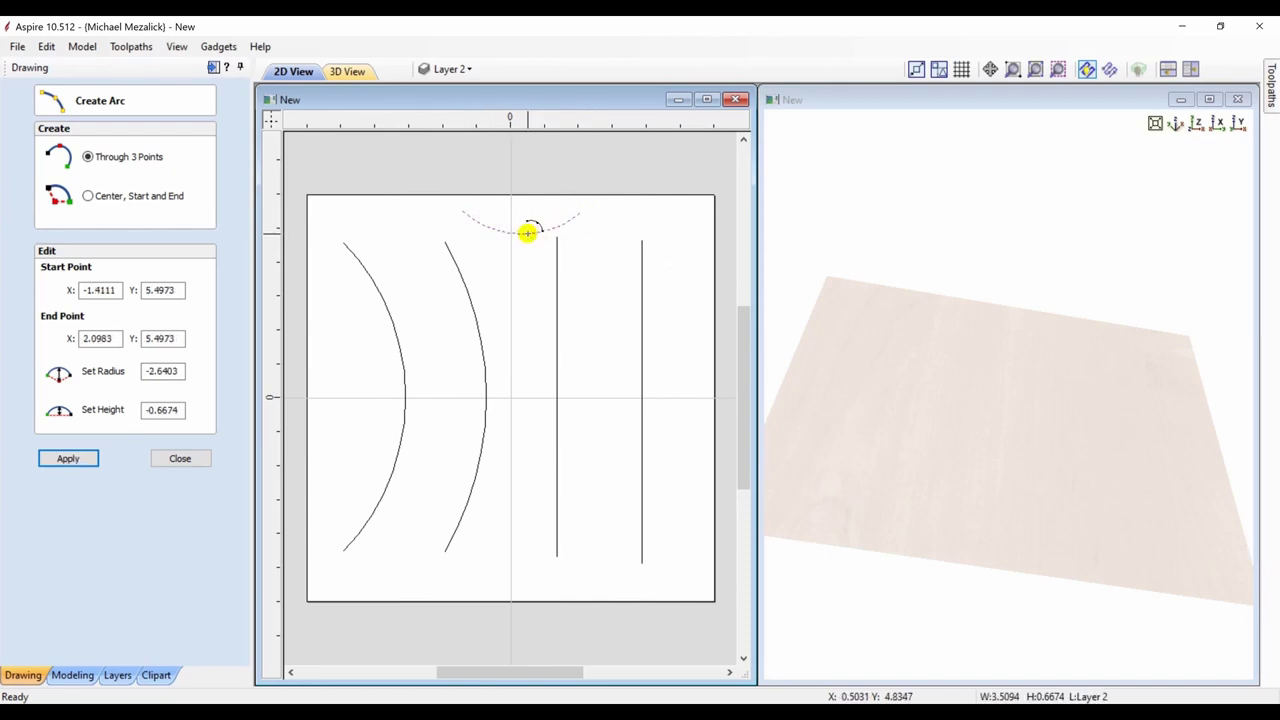
left_click(179, 458)
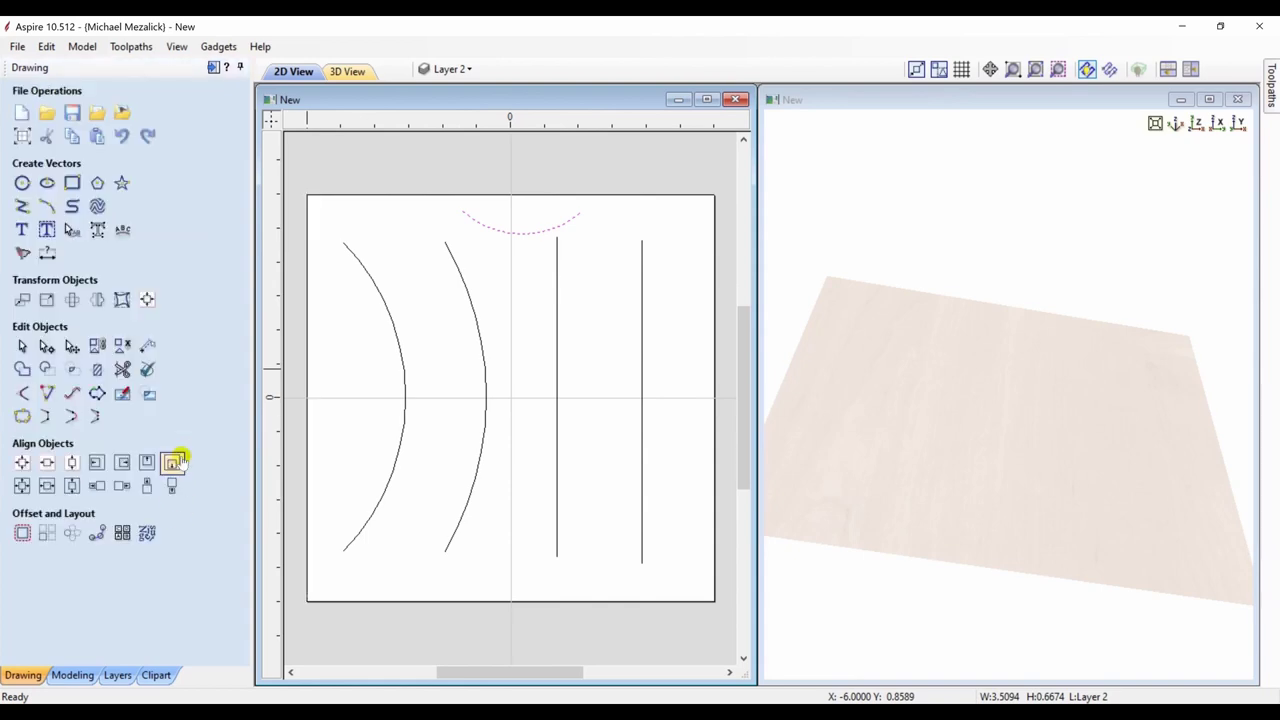
Step: Sweep the top arc cross-section between the two curved arcs to build Component 4
left_click(72, 676)
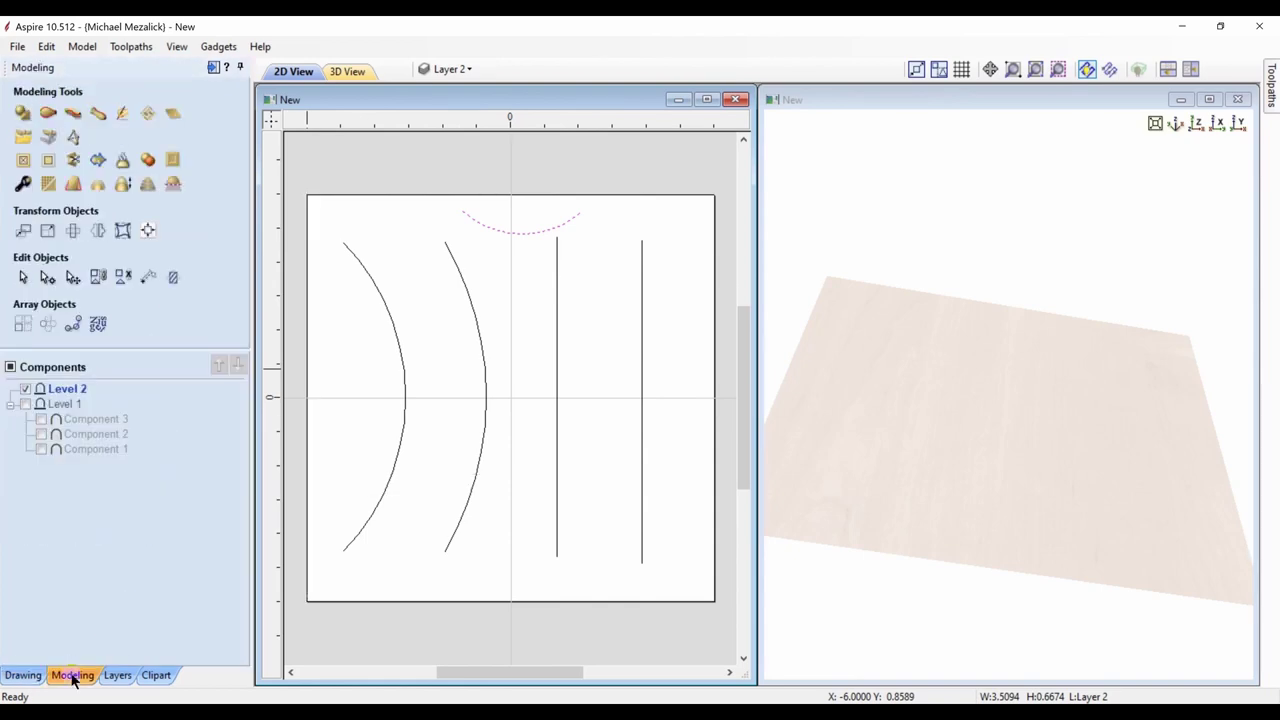
left_click(22, 138)
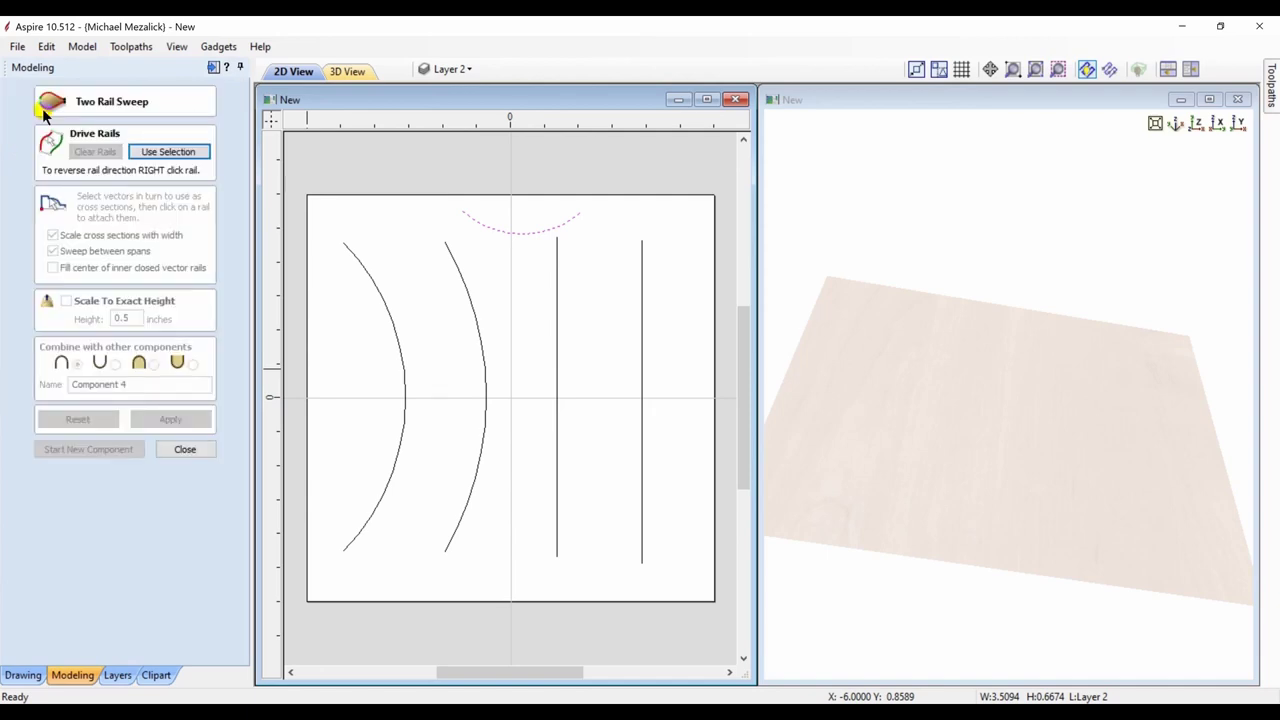
left_click(378, 292)
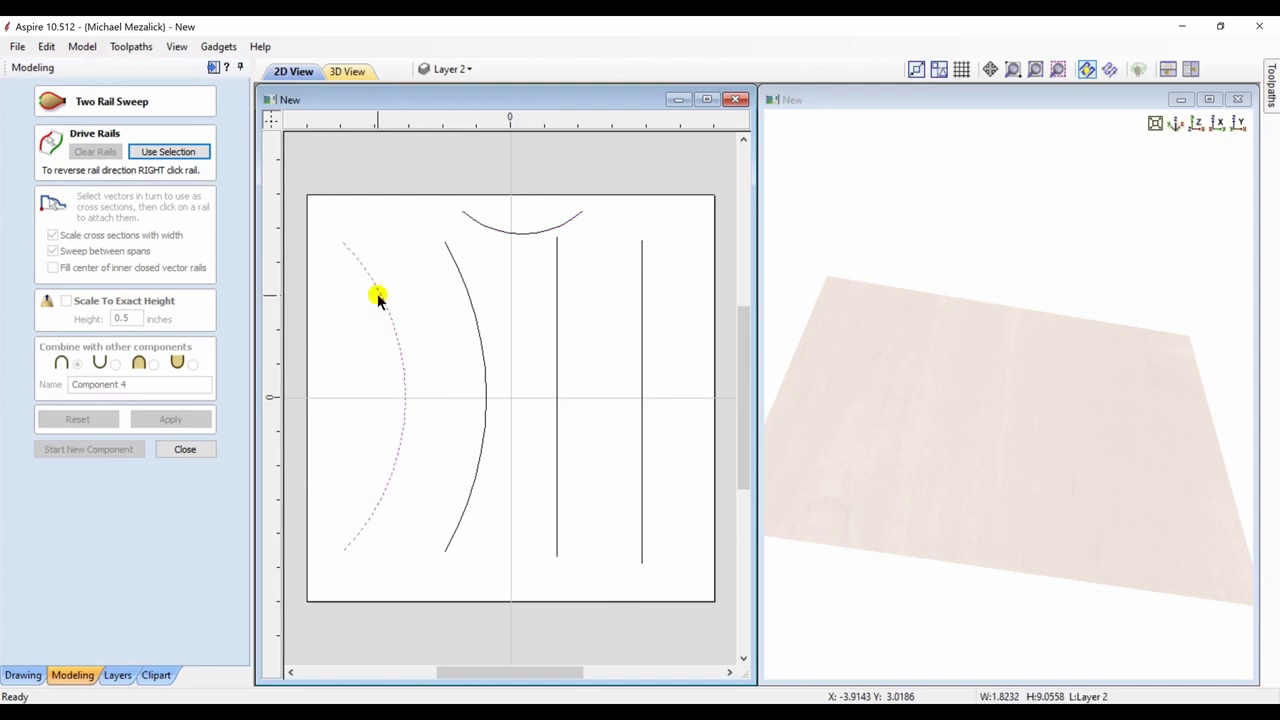
left_click(481, 331, "shift")
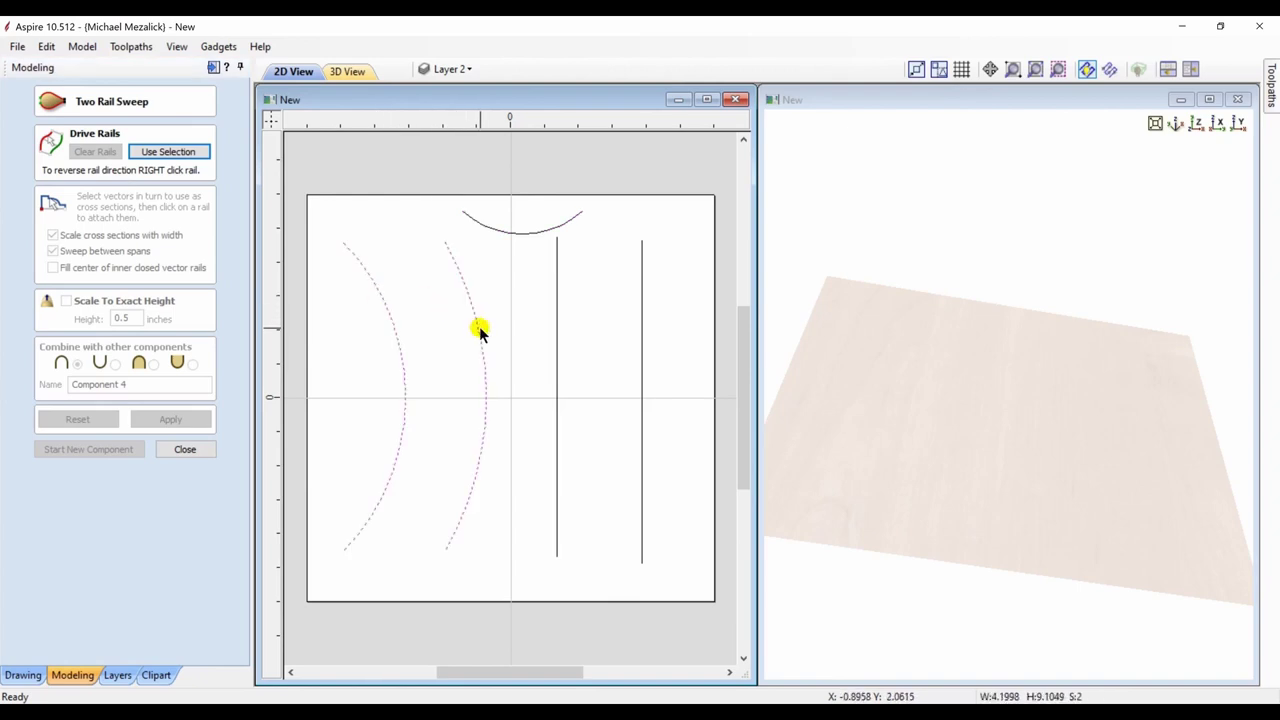
left_click(187, 154)
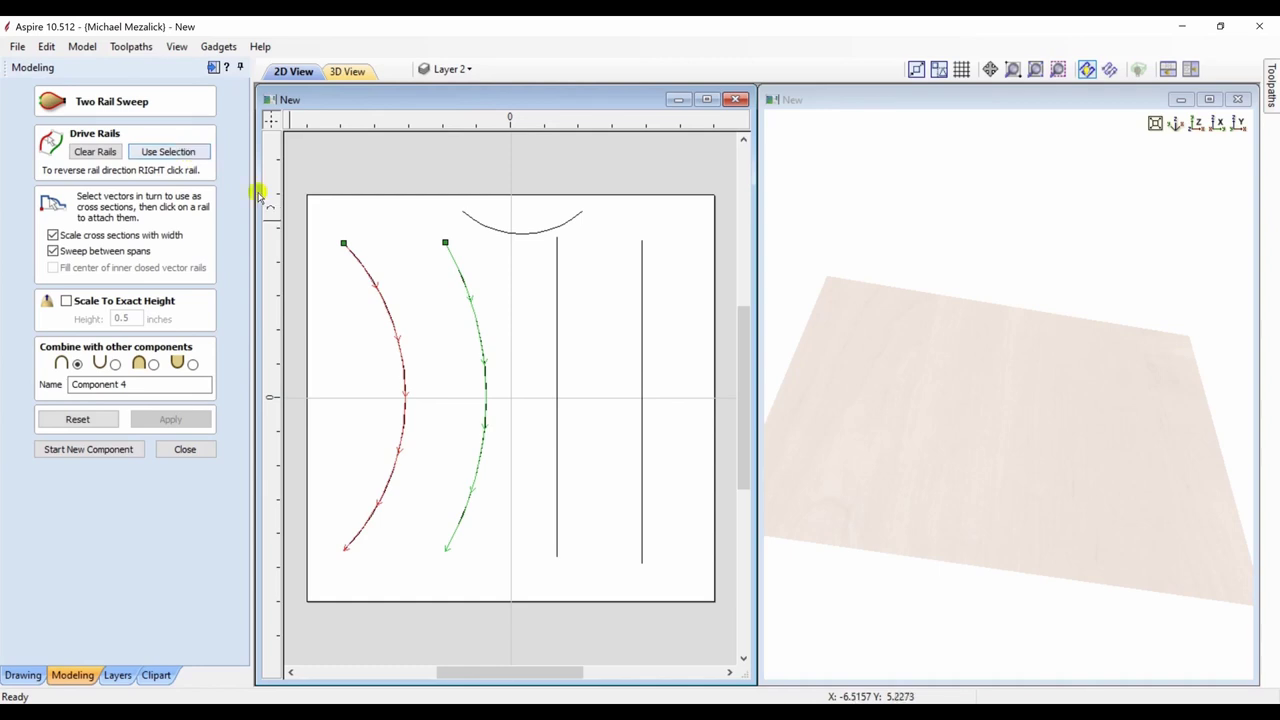
left_click(502, 232)
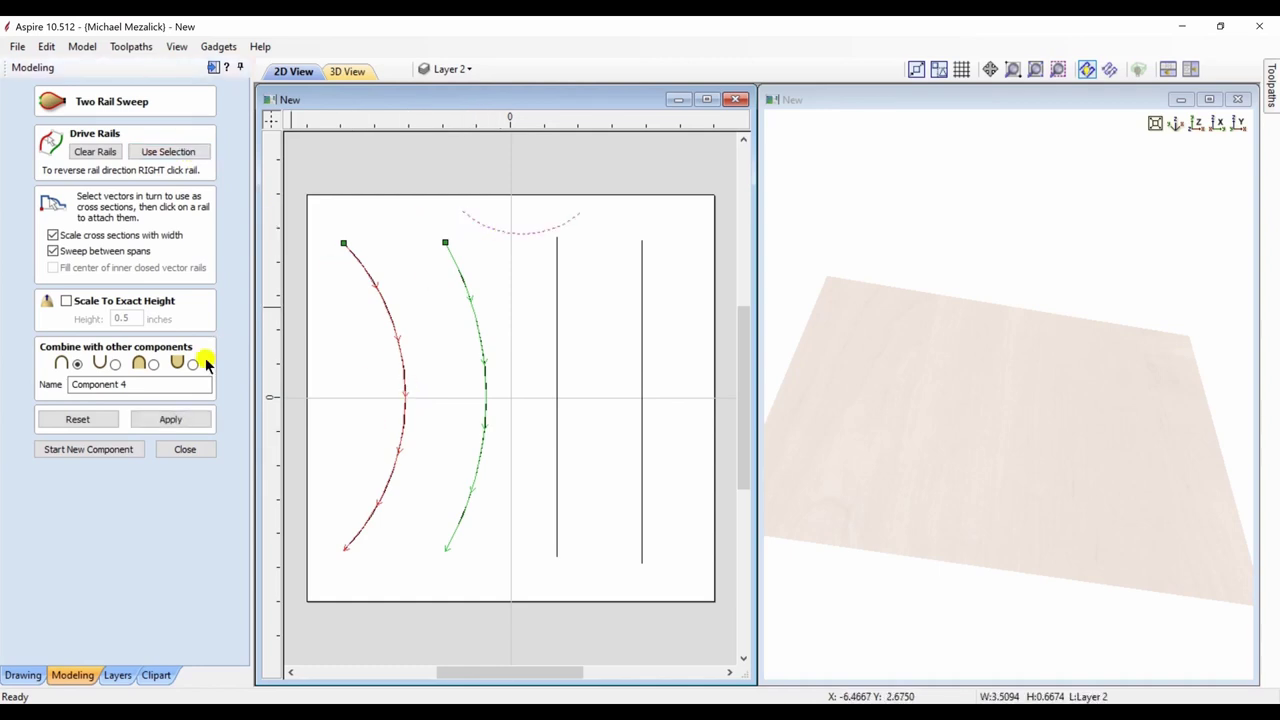
left_click(153, 365)
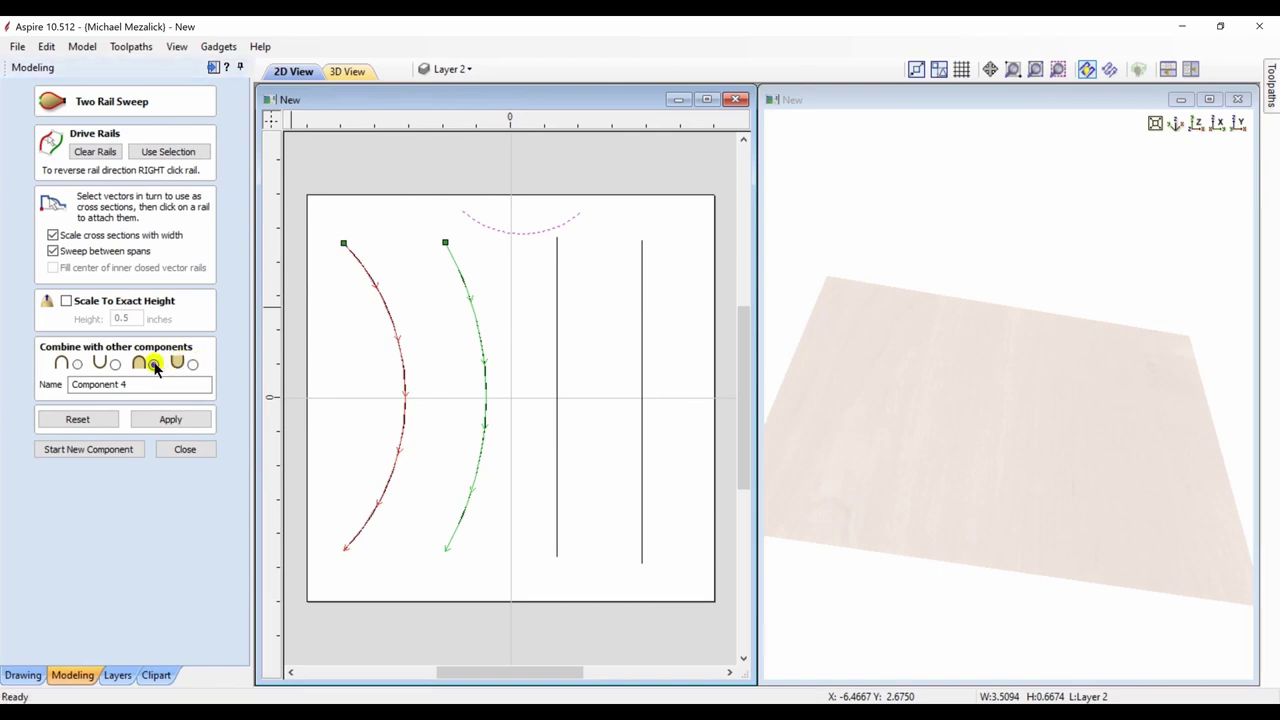
left_click(164, 419)
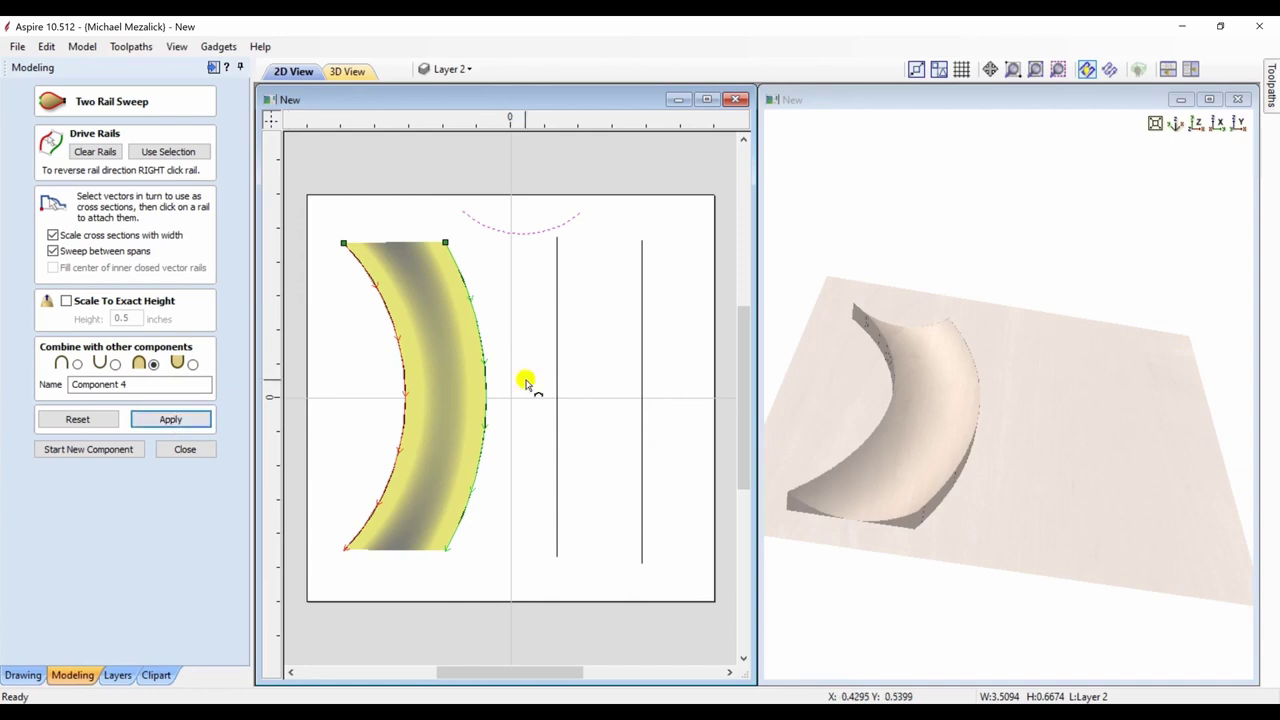
left_click_drag(866, 365, 920, 368)
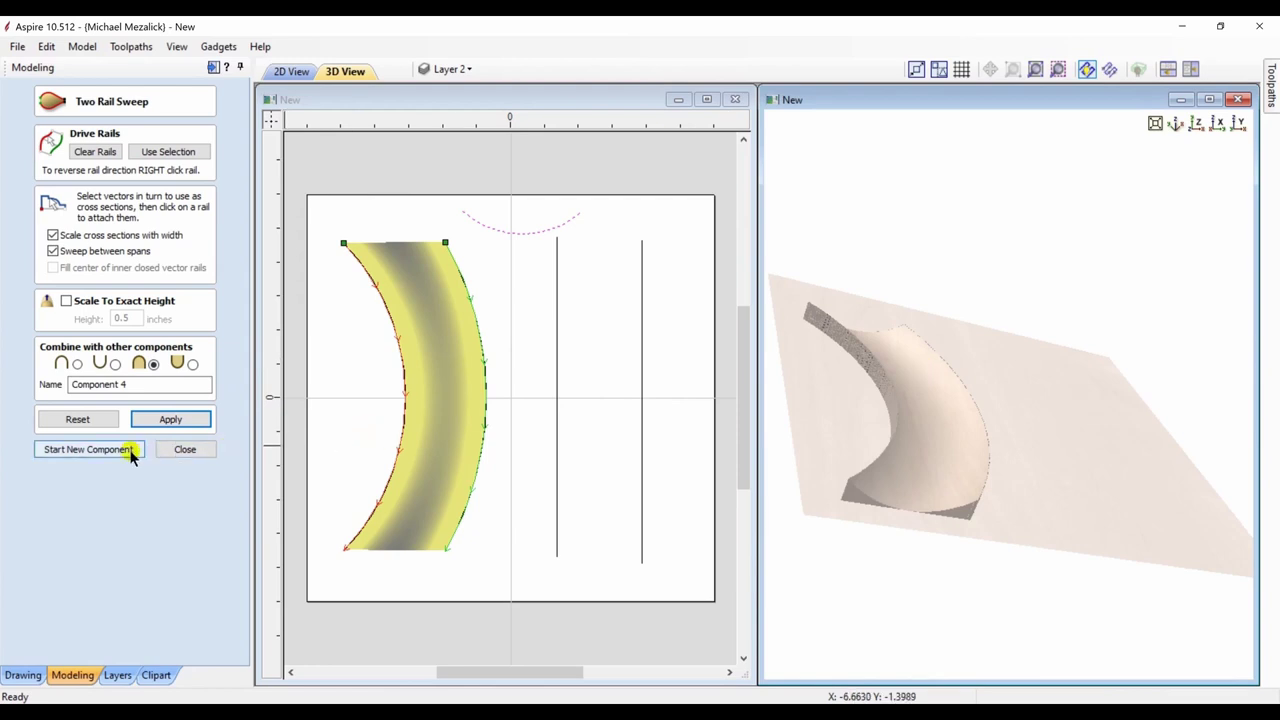
left_click(99, 455)
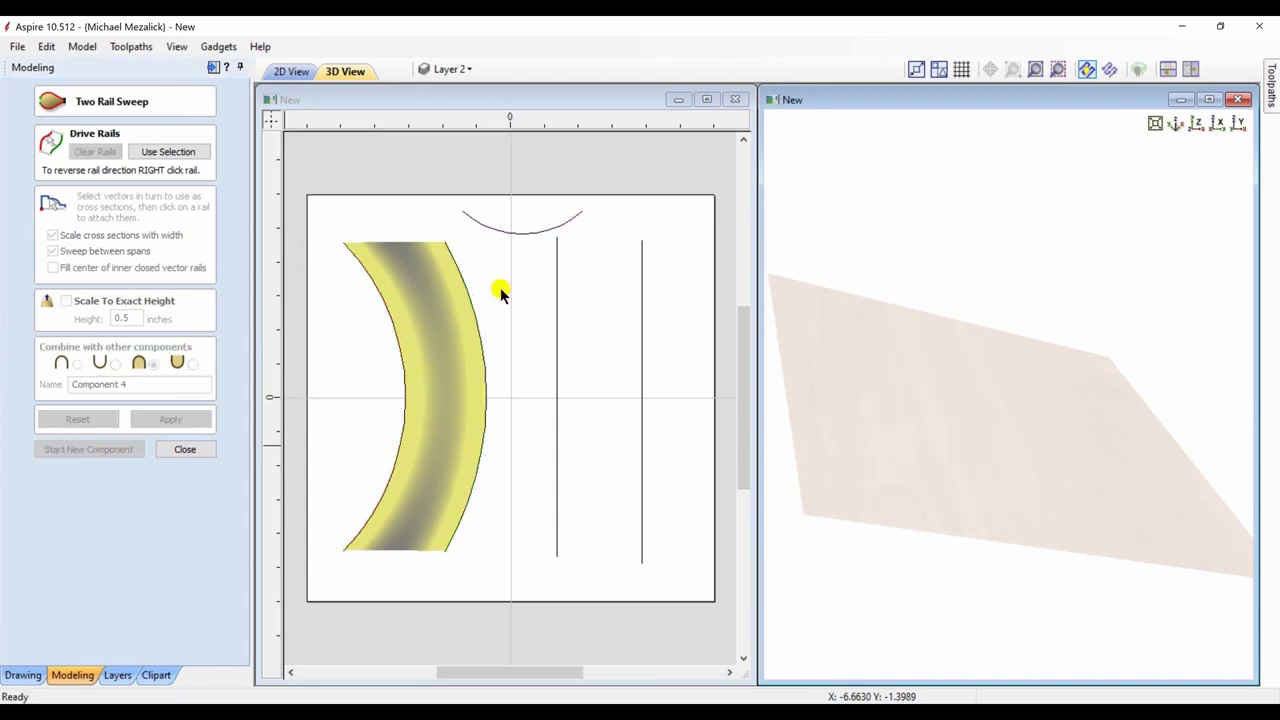
Step: Sweep the arc cross-section between the two vertical lines to build Component 5
left_click(562, 313)
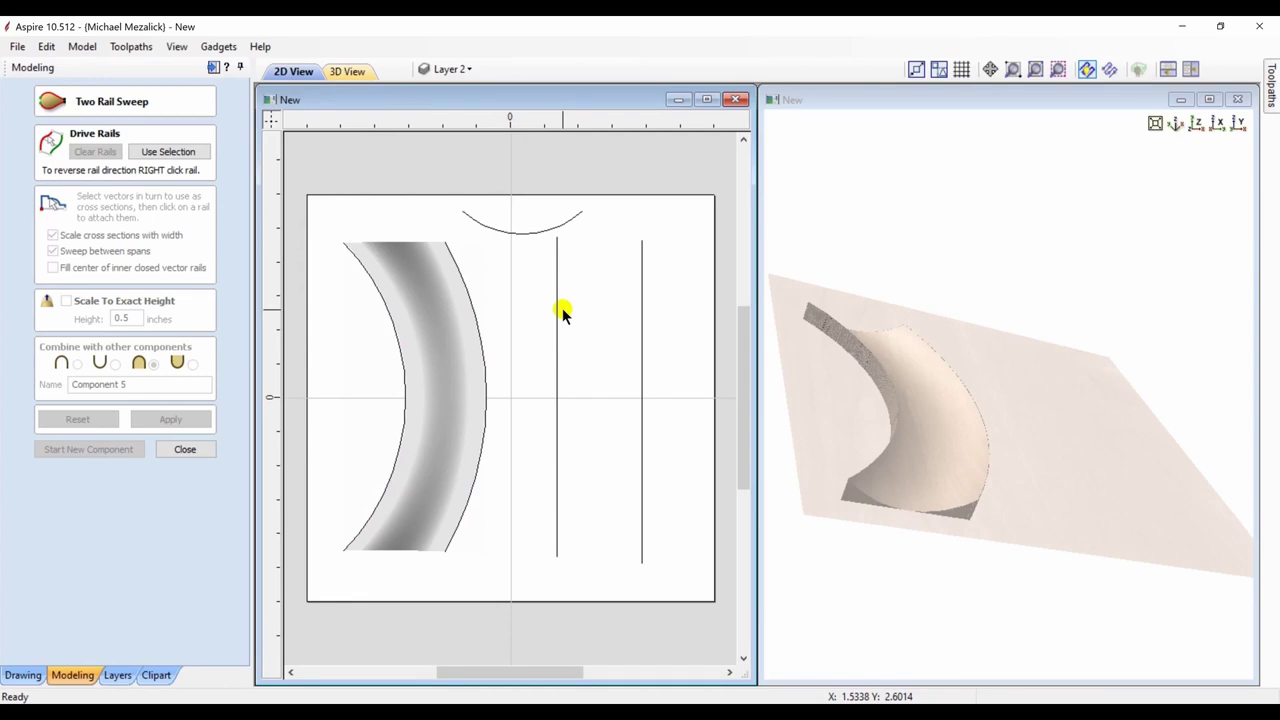
left_click(557, 313)
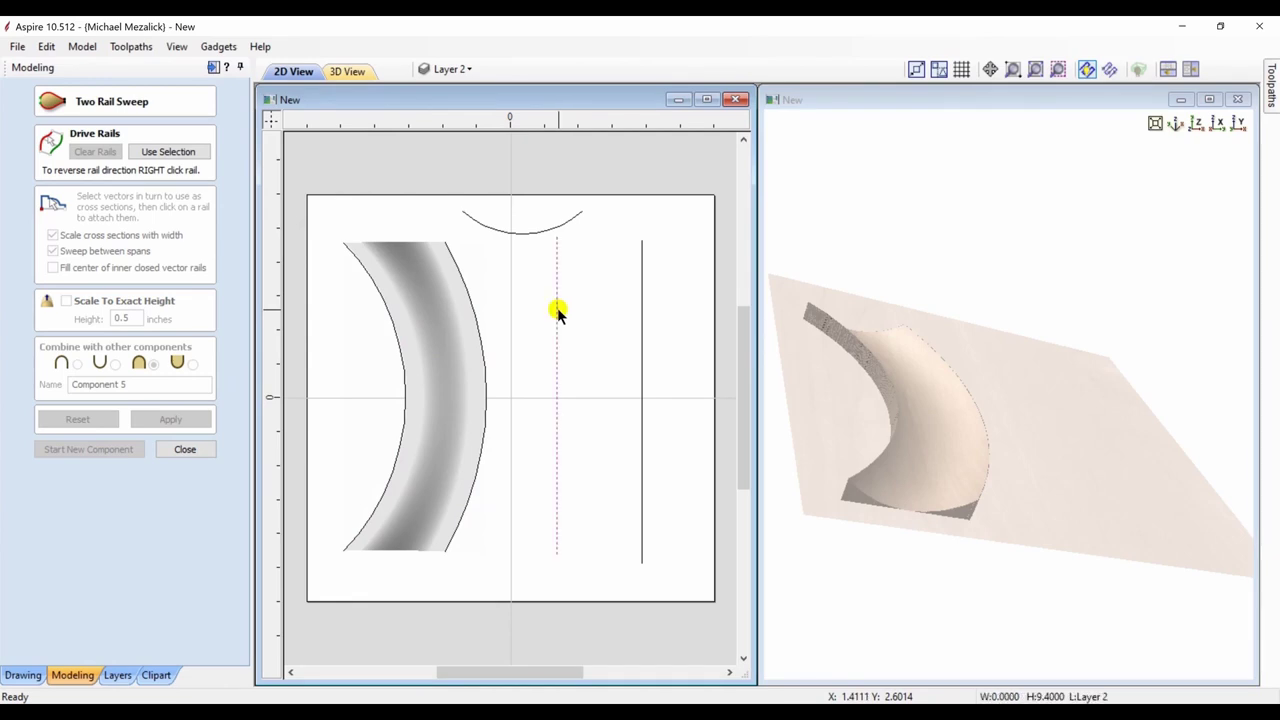
left_click(640, 320, "shift")
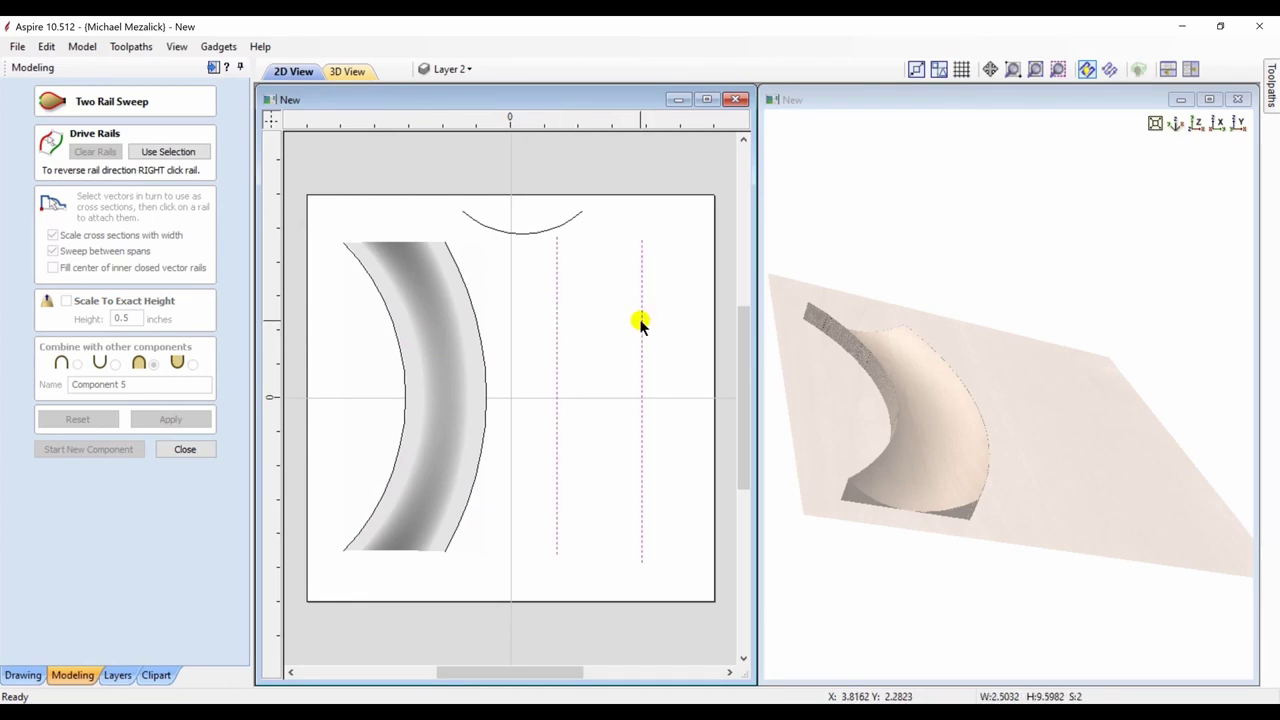
left_click(178, 155)
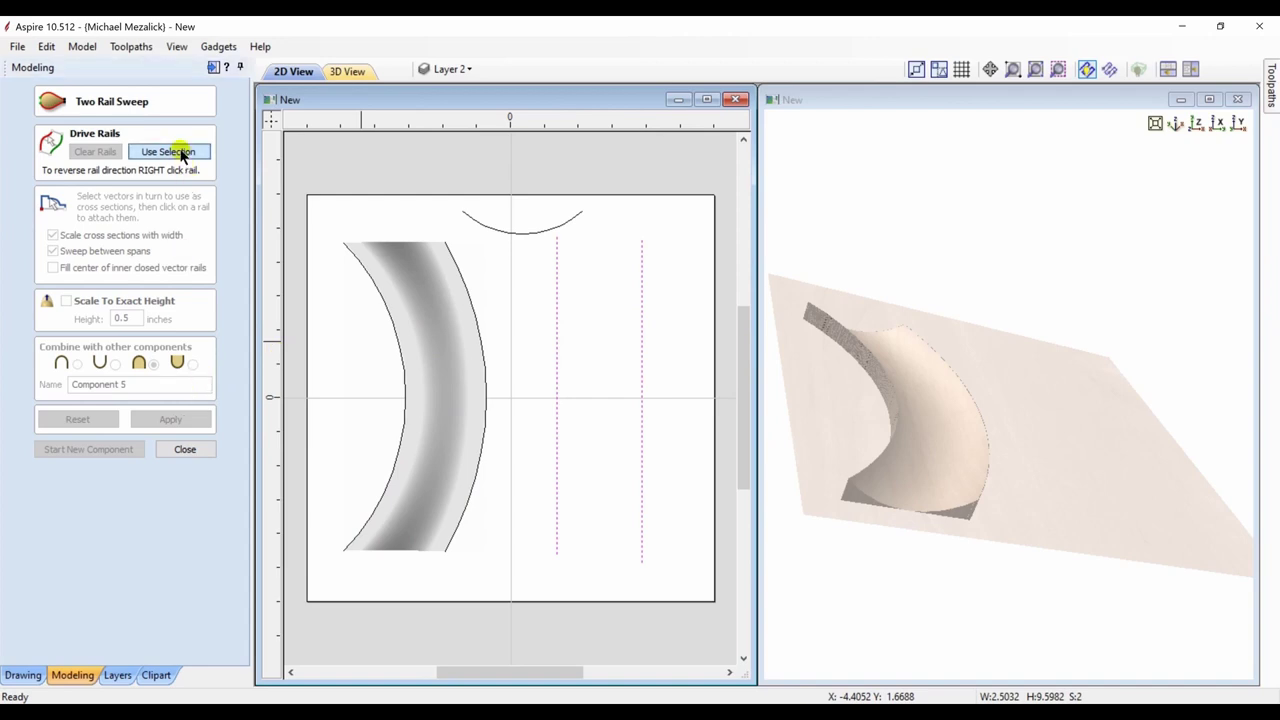
left_click(511, 230)
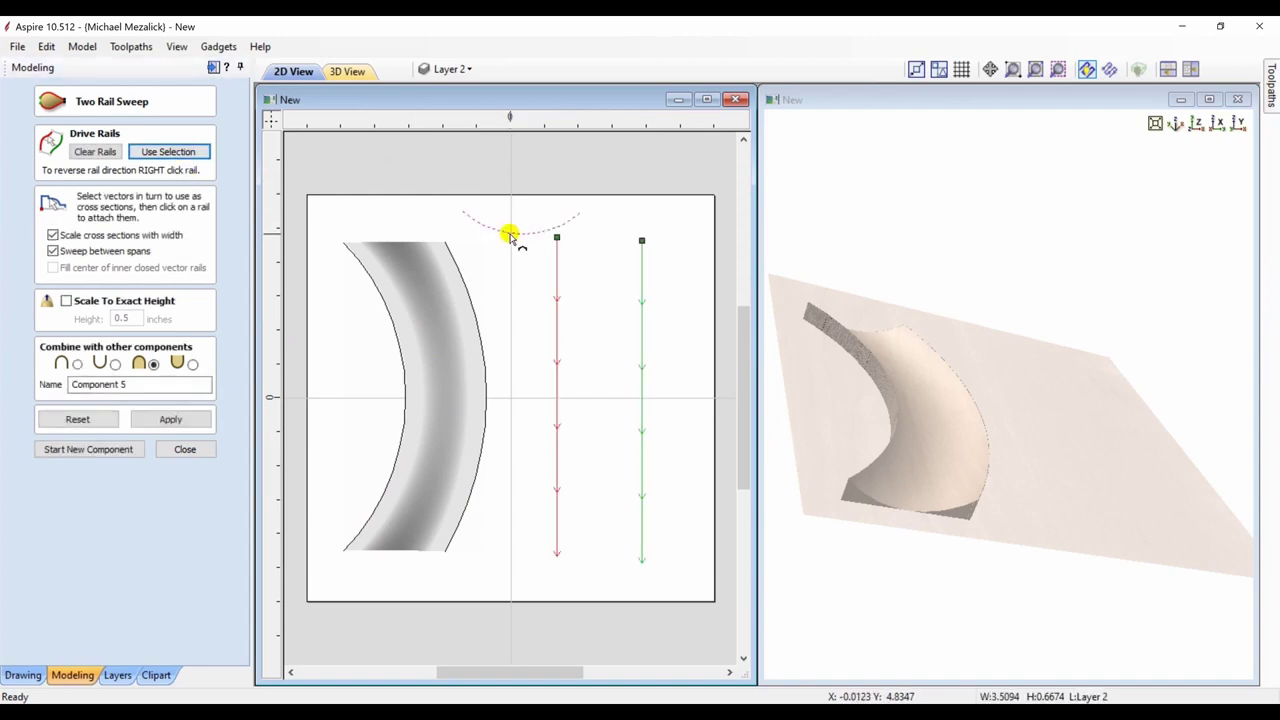
left_click(172, 420)
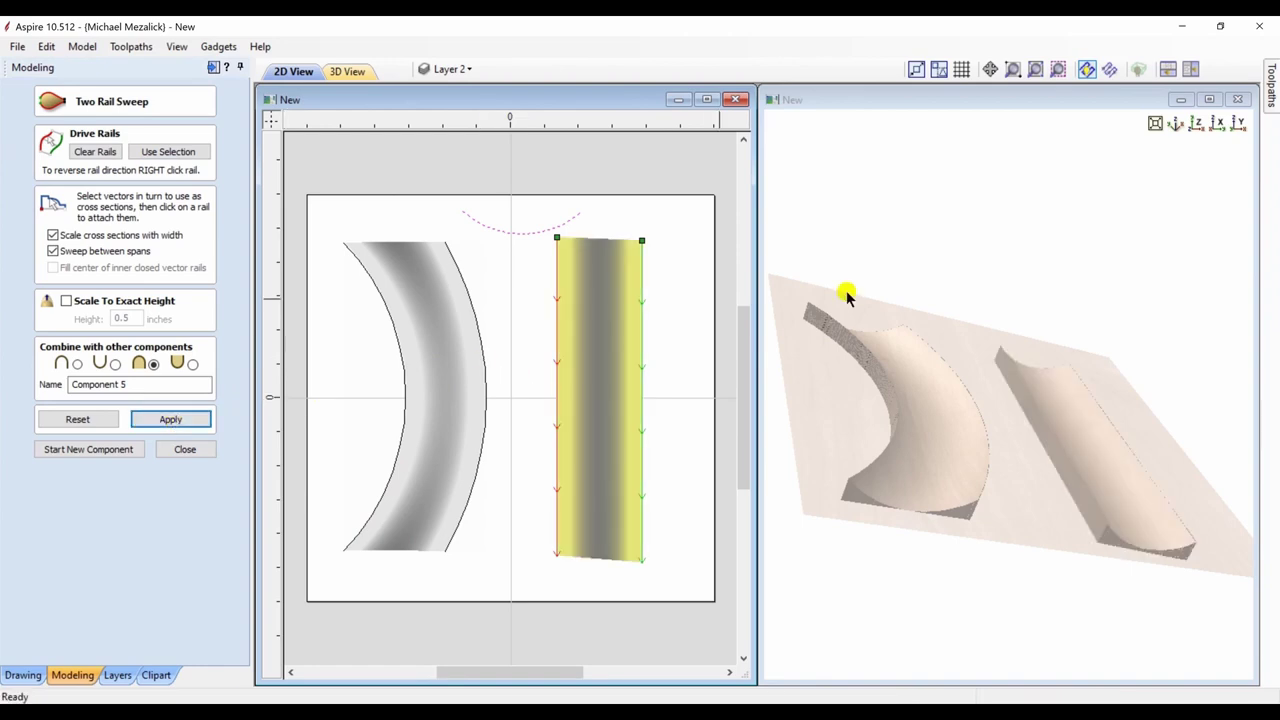
left_click(1109, 406)
left_click_drag(1014, 429, 1014, 488)
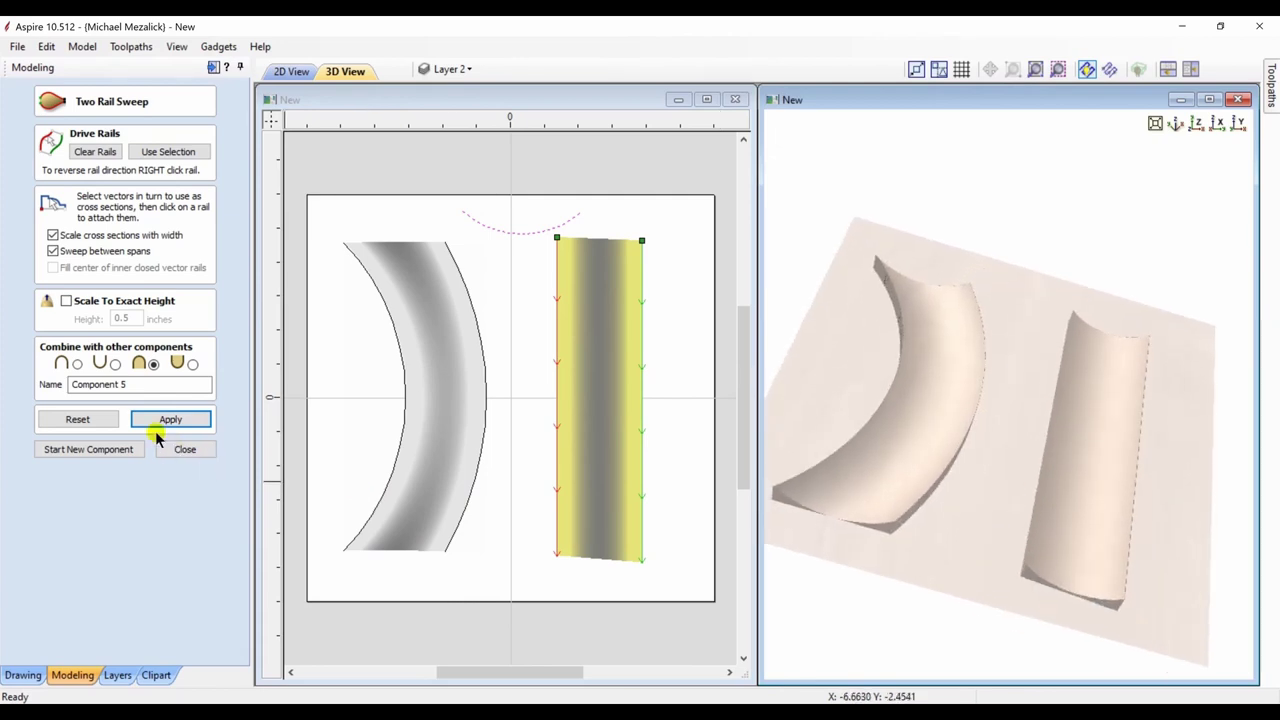
left_click(97, 450)
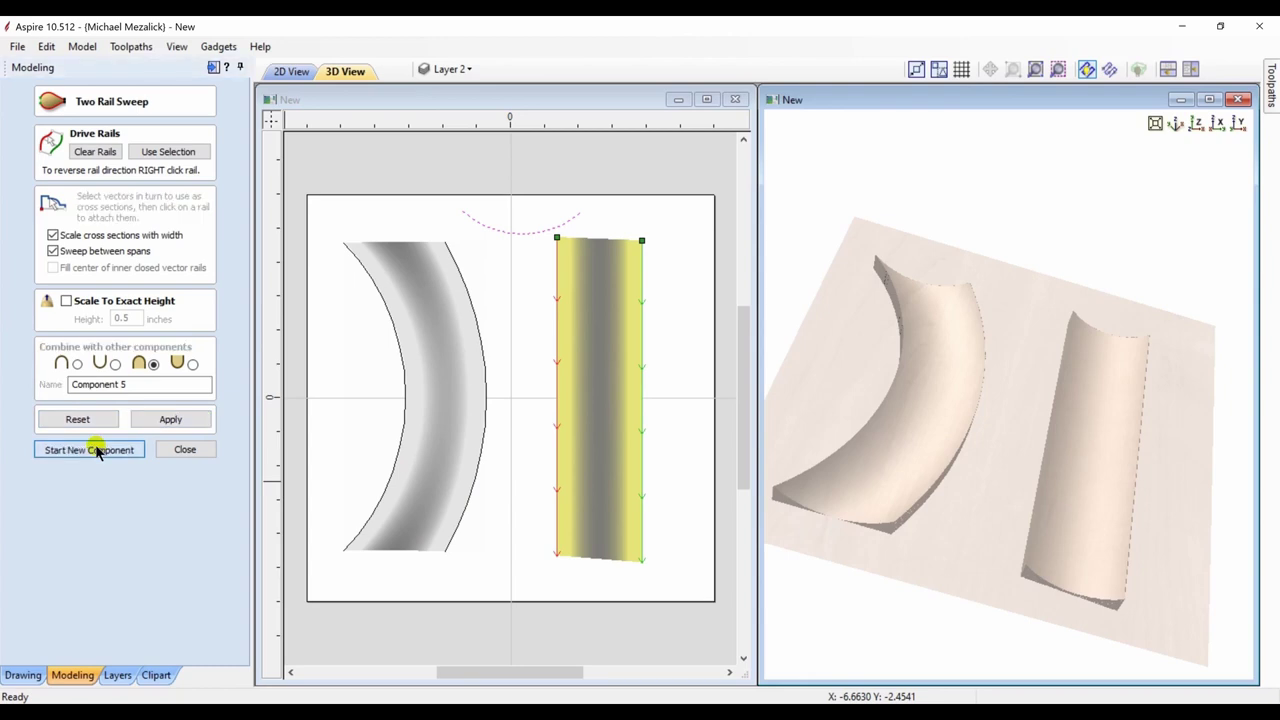
Step: Sweep the arc between the curved piece's right edge and the straight piece's left edge, then close the tool
left_click(490, 387)
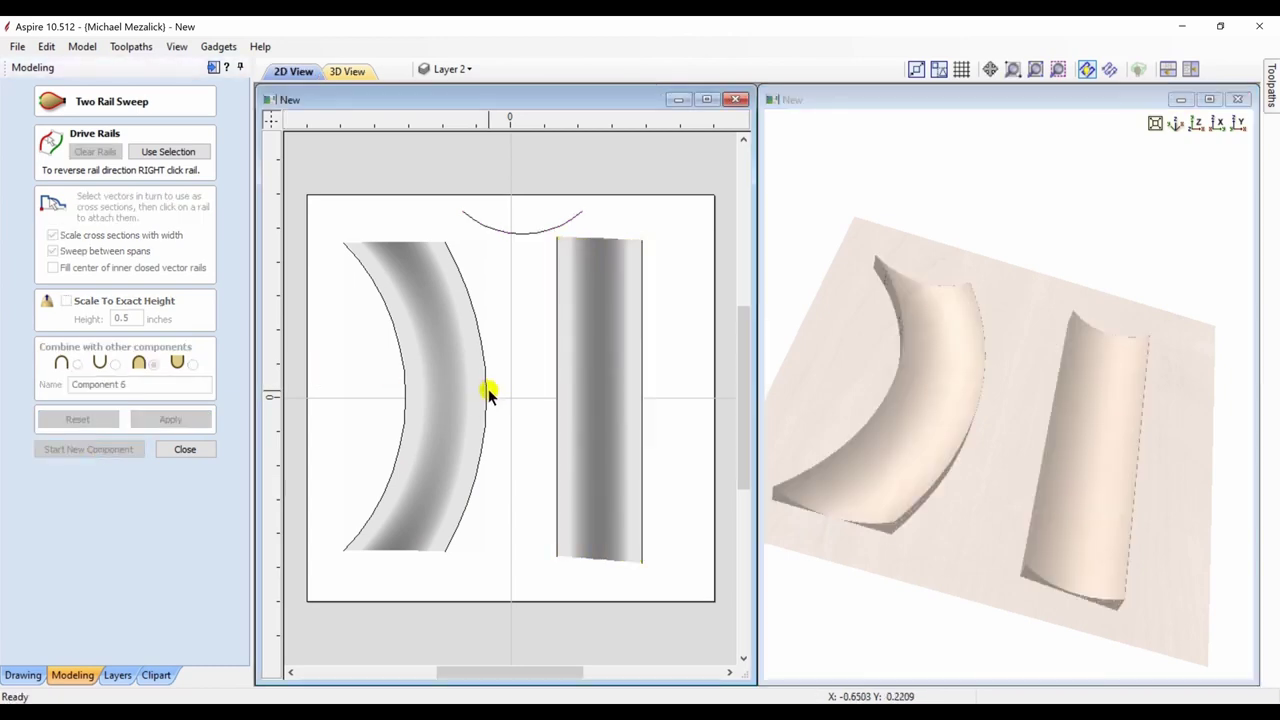
left_click(557, 400, "shift")
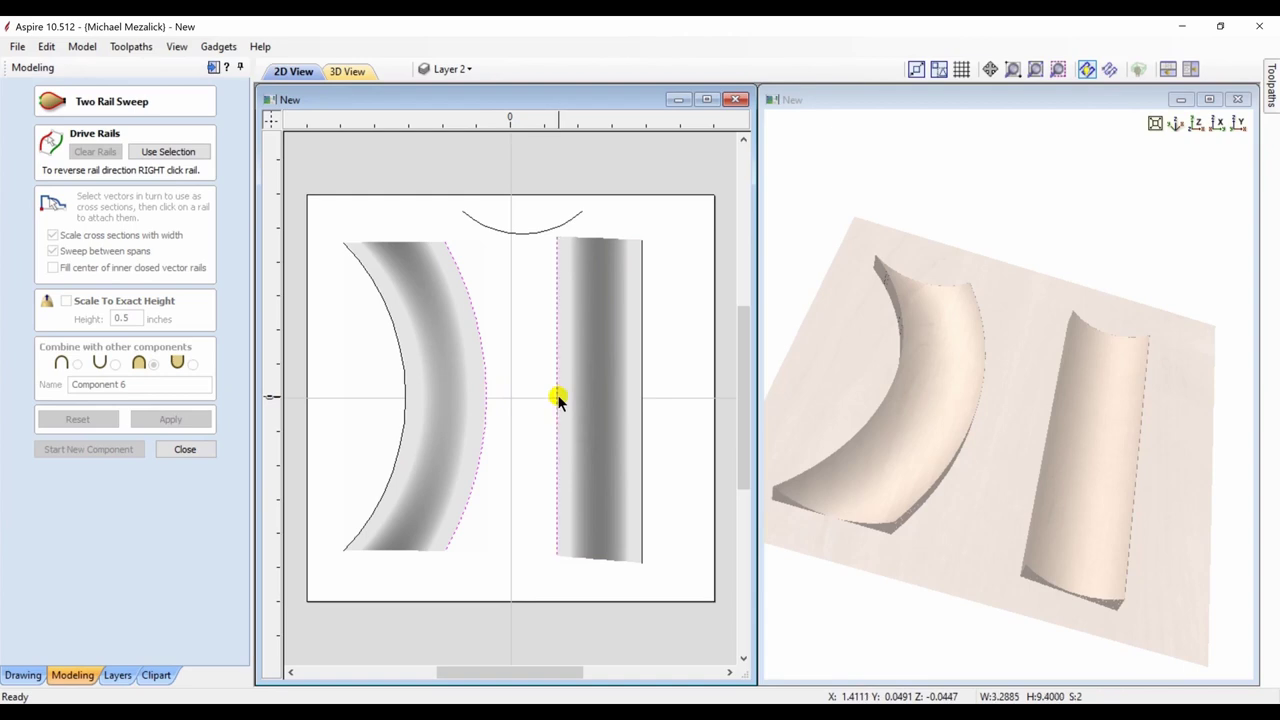
left_click(170, 147)
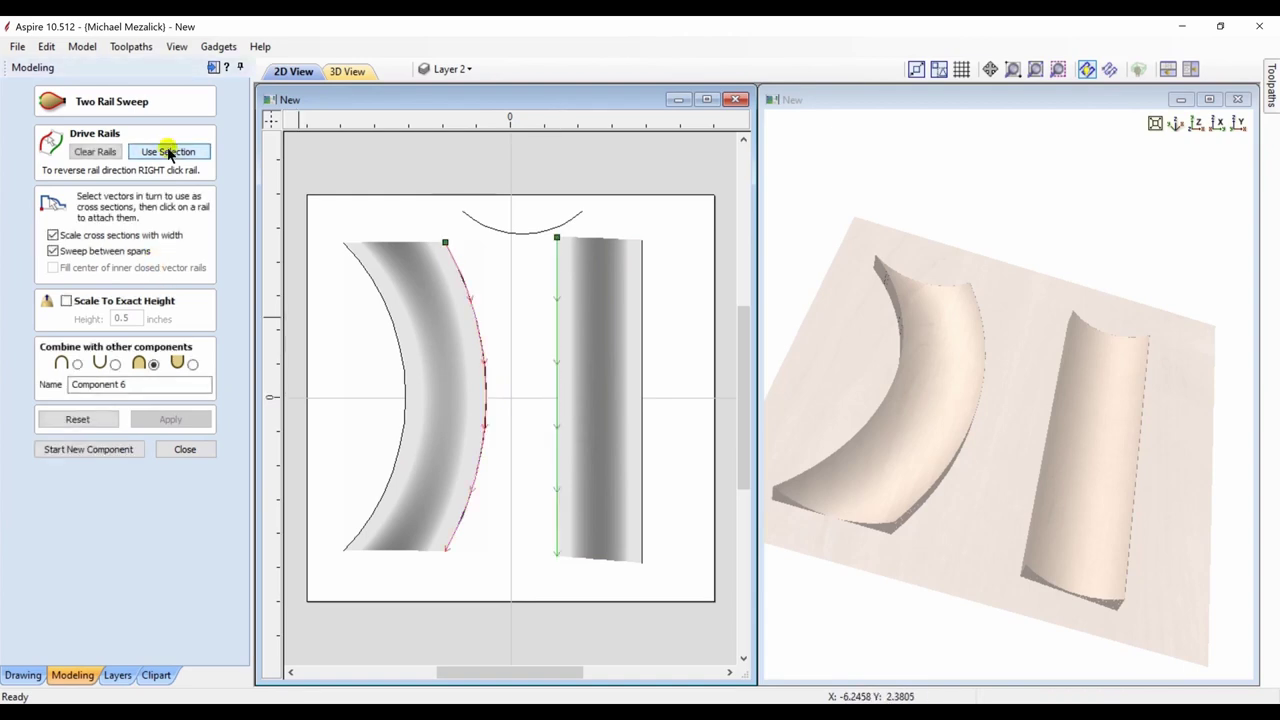
left_click(492, 234)
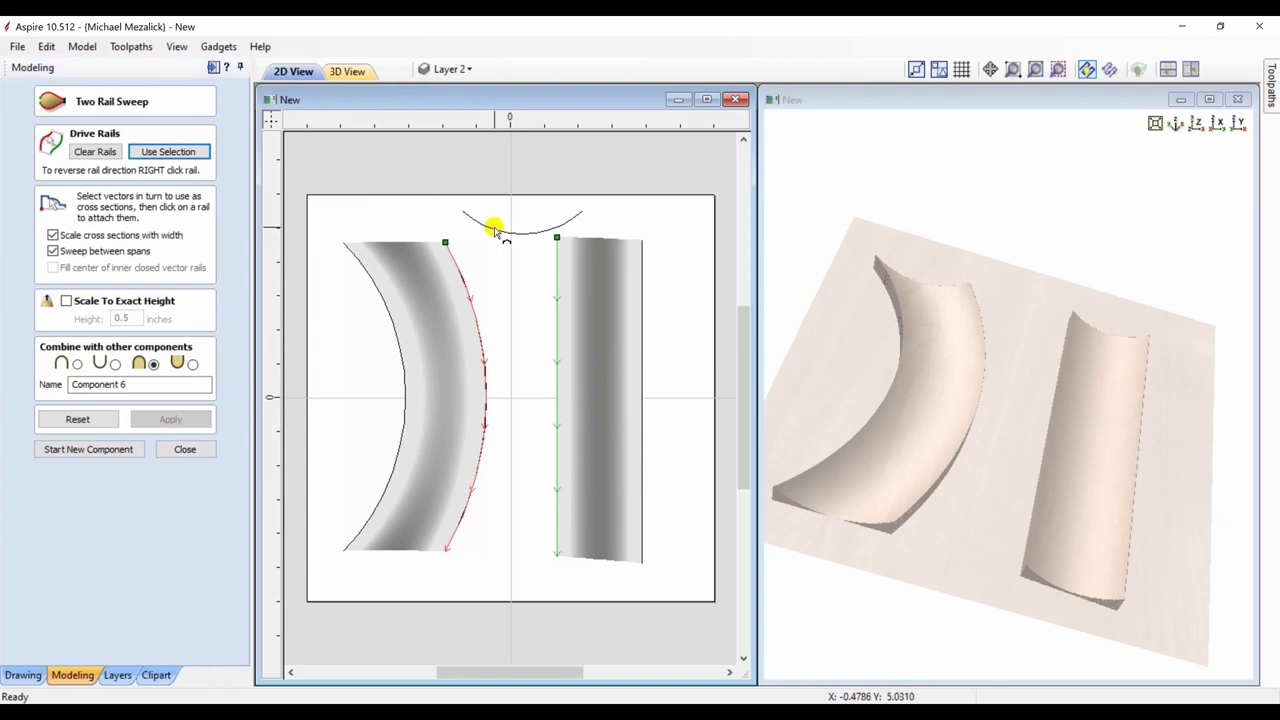
left_click(171, 420)
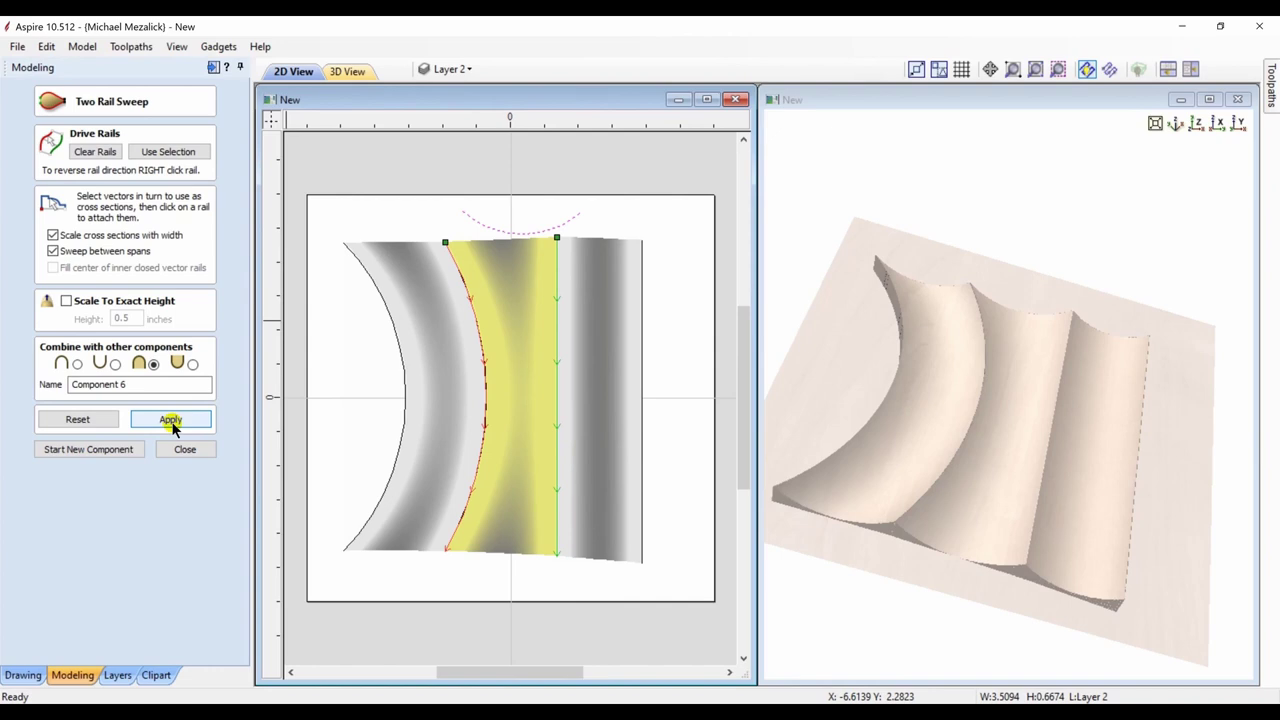
left_click(183, 452)
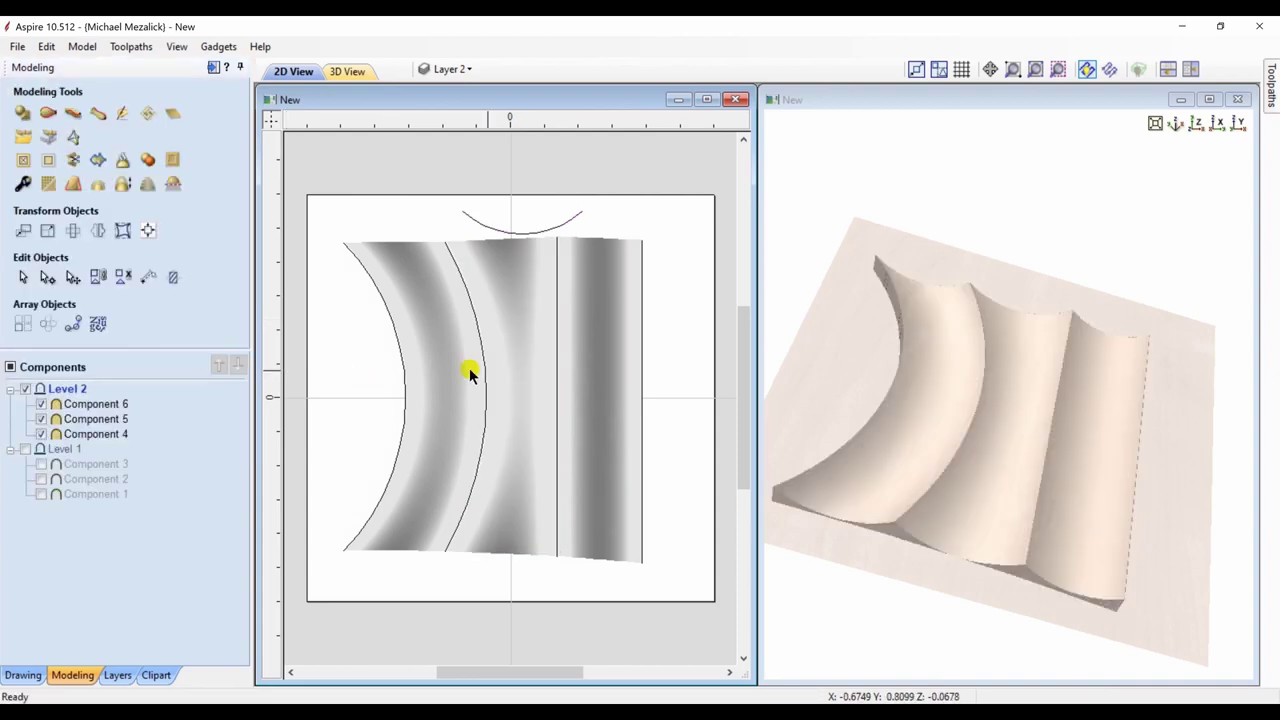
Step: Move the straight moulding right and the curved moulding left to open gaps, then select Component 4
left_click(588, 382)
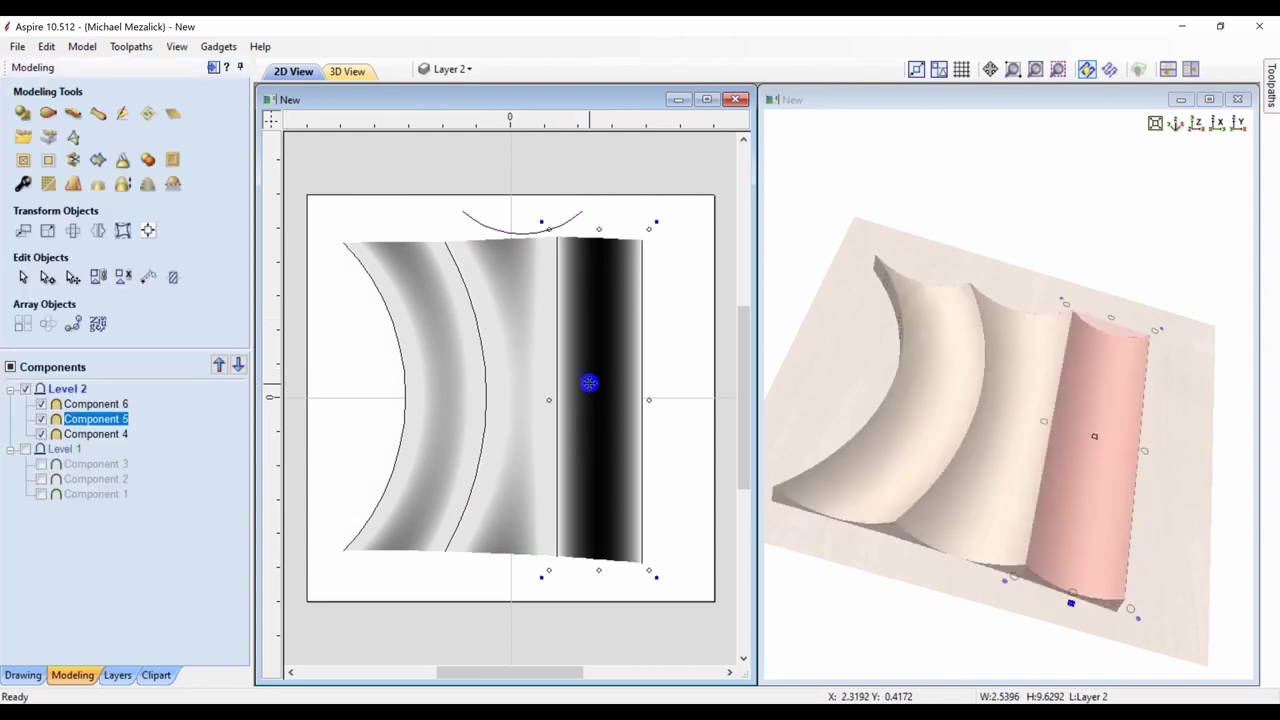
left_click_drag(593, 382, 633, 381)
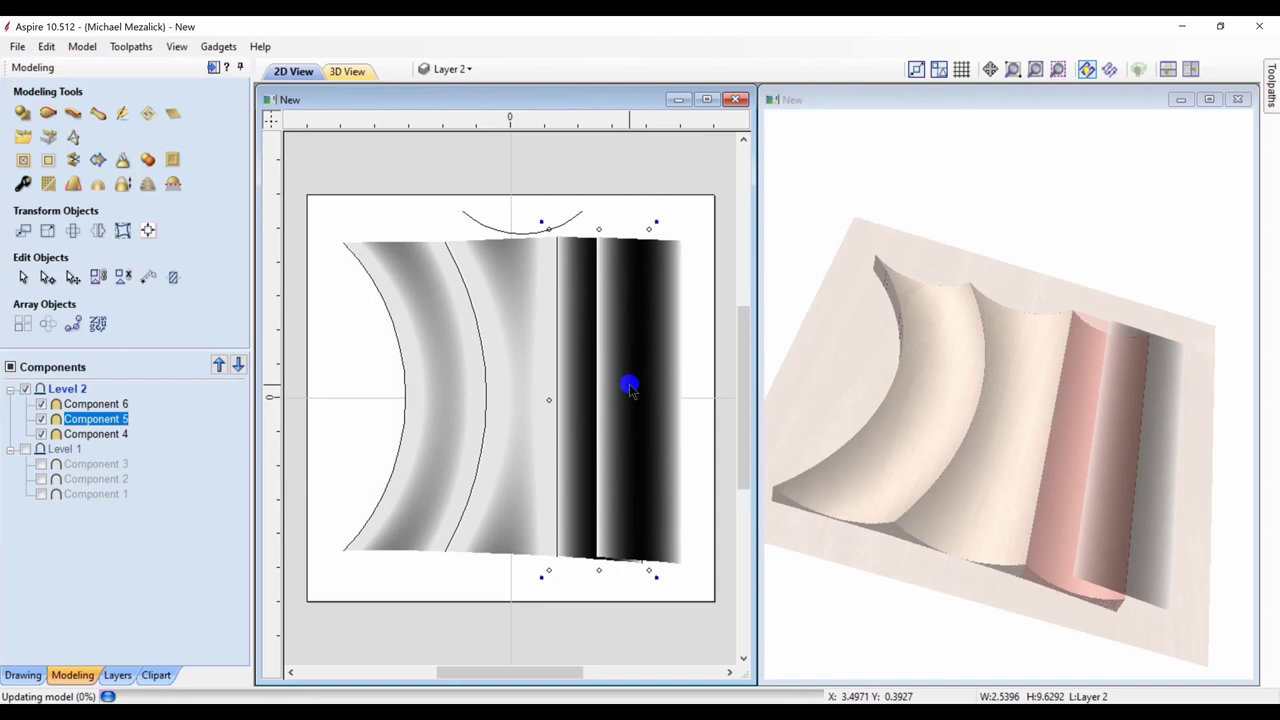
left_click(449, 400)
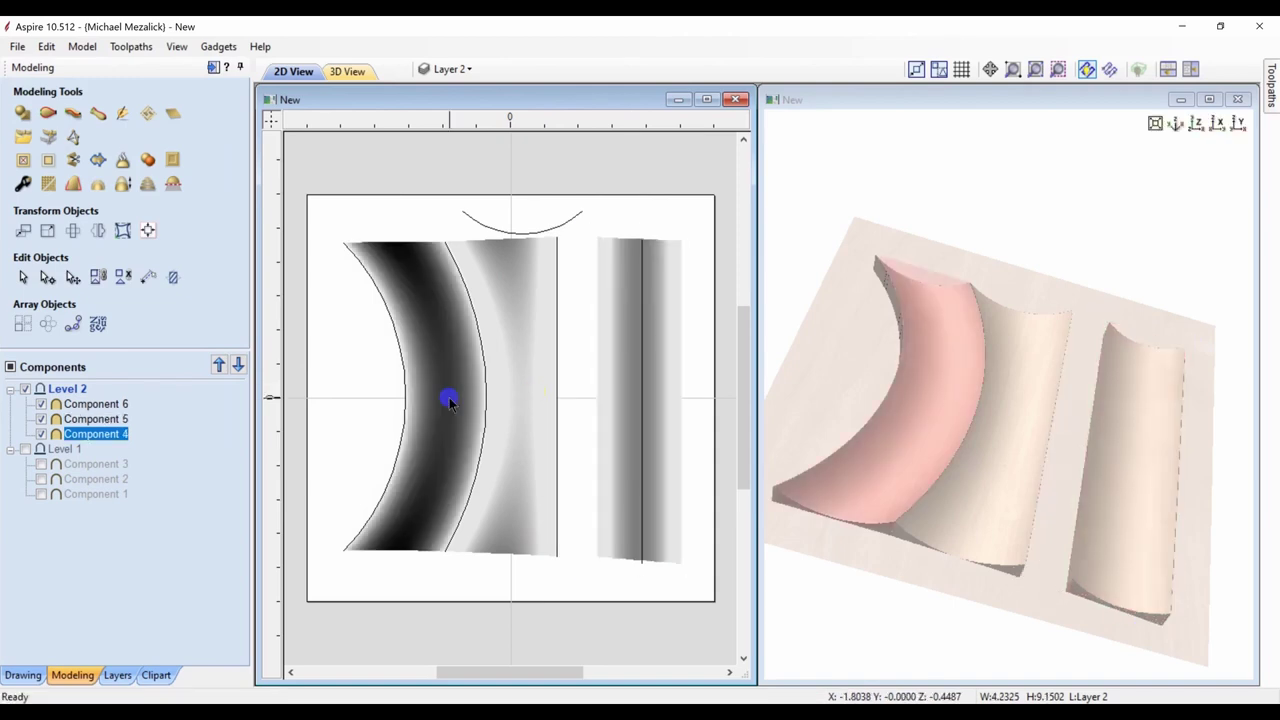
left_click_drag(439, 397, 406, 397)
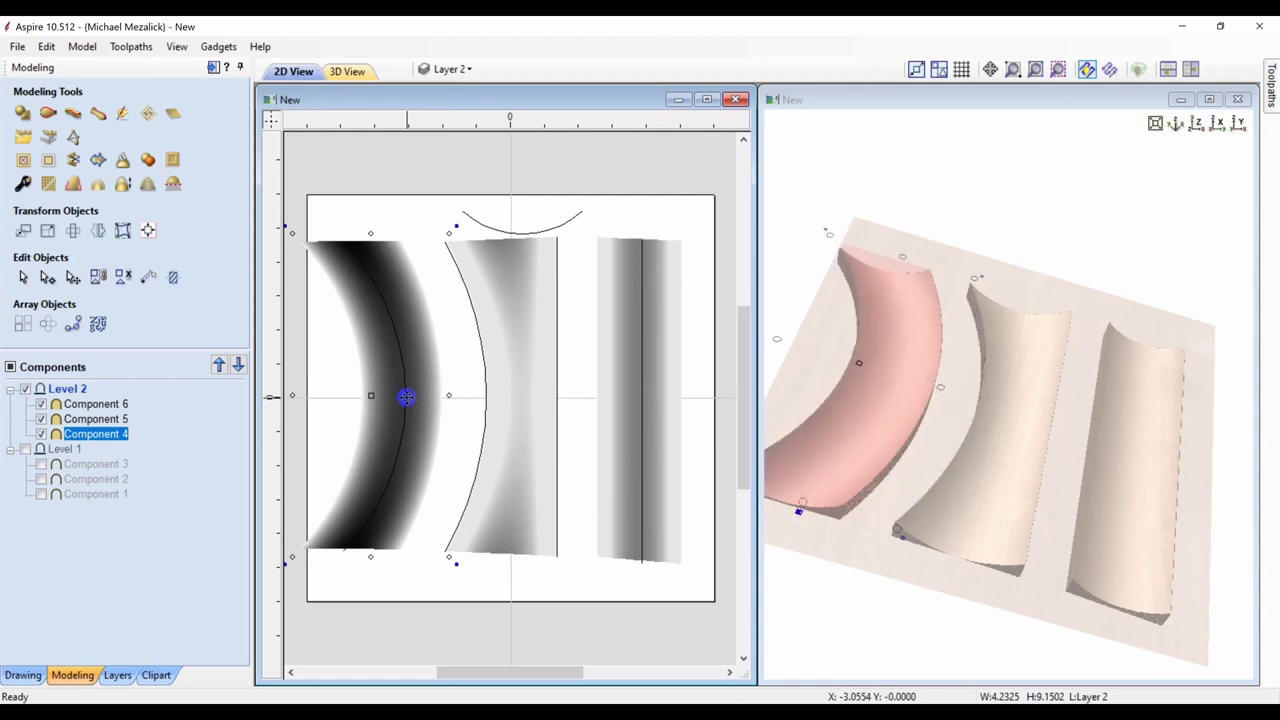
left_click(574, 218)
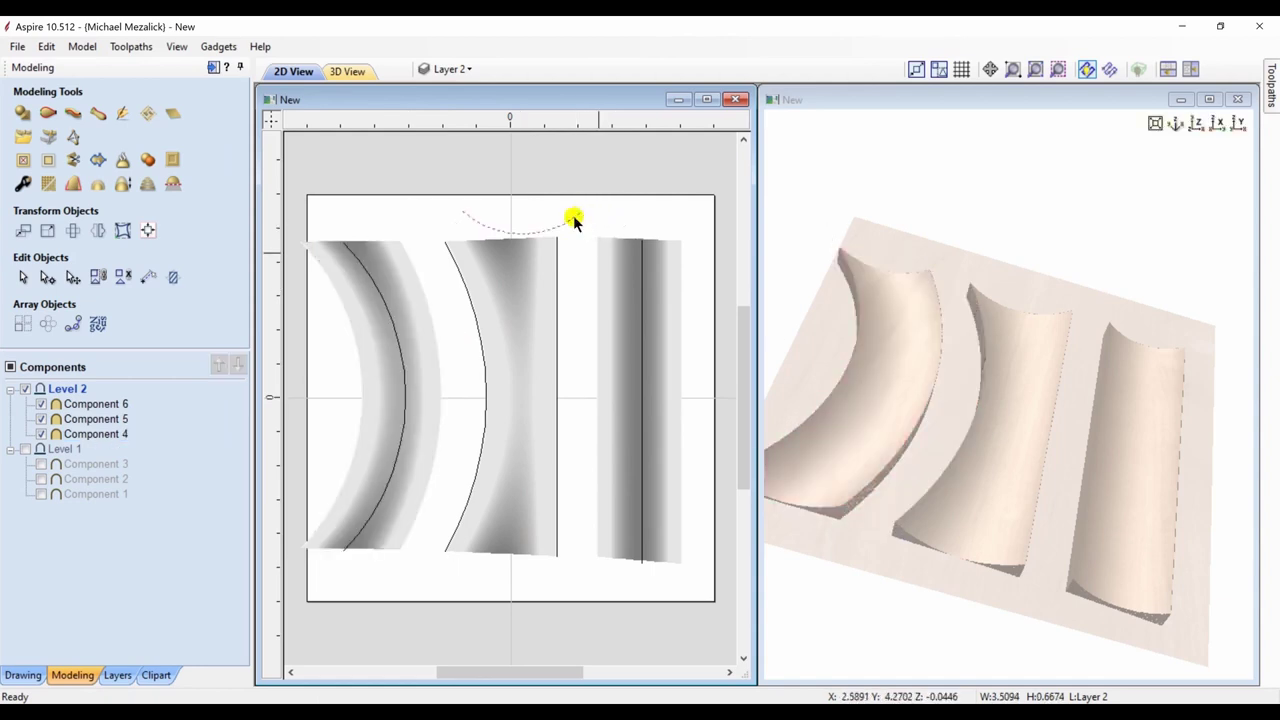
left_click_drag(838, 563, 934, 480)
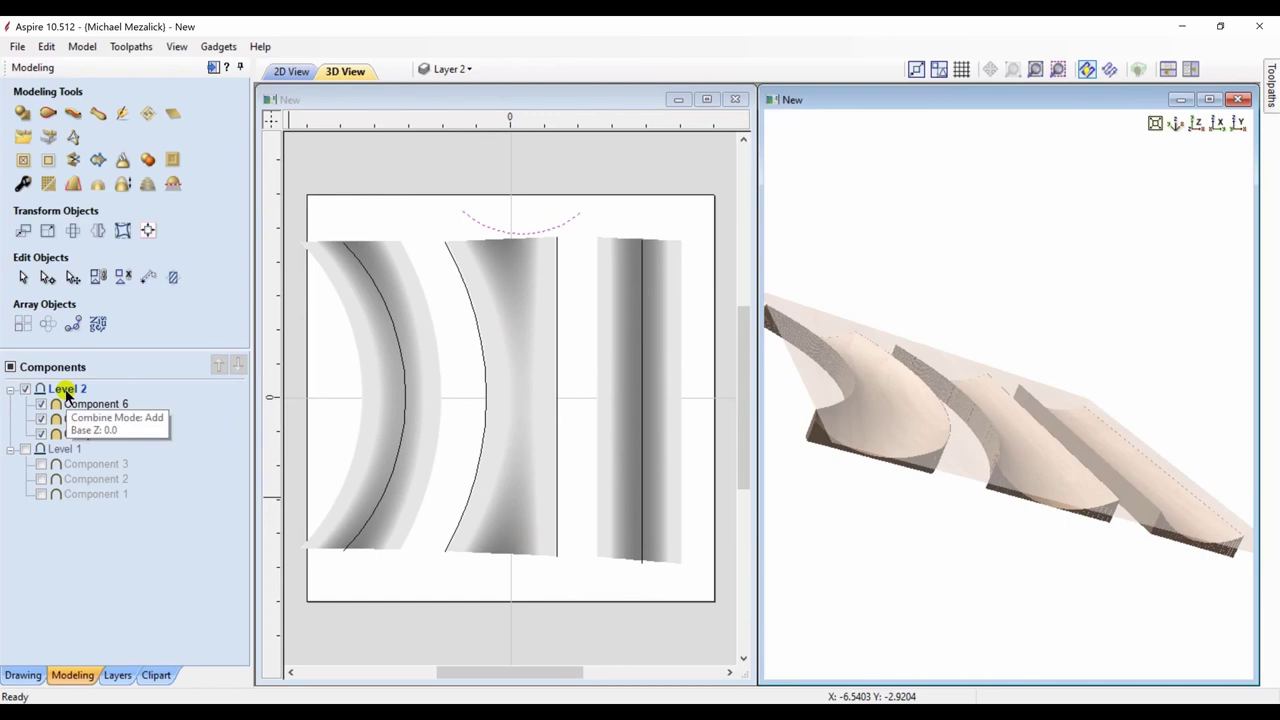
left_click(89, 437)
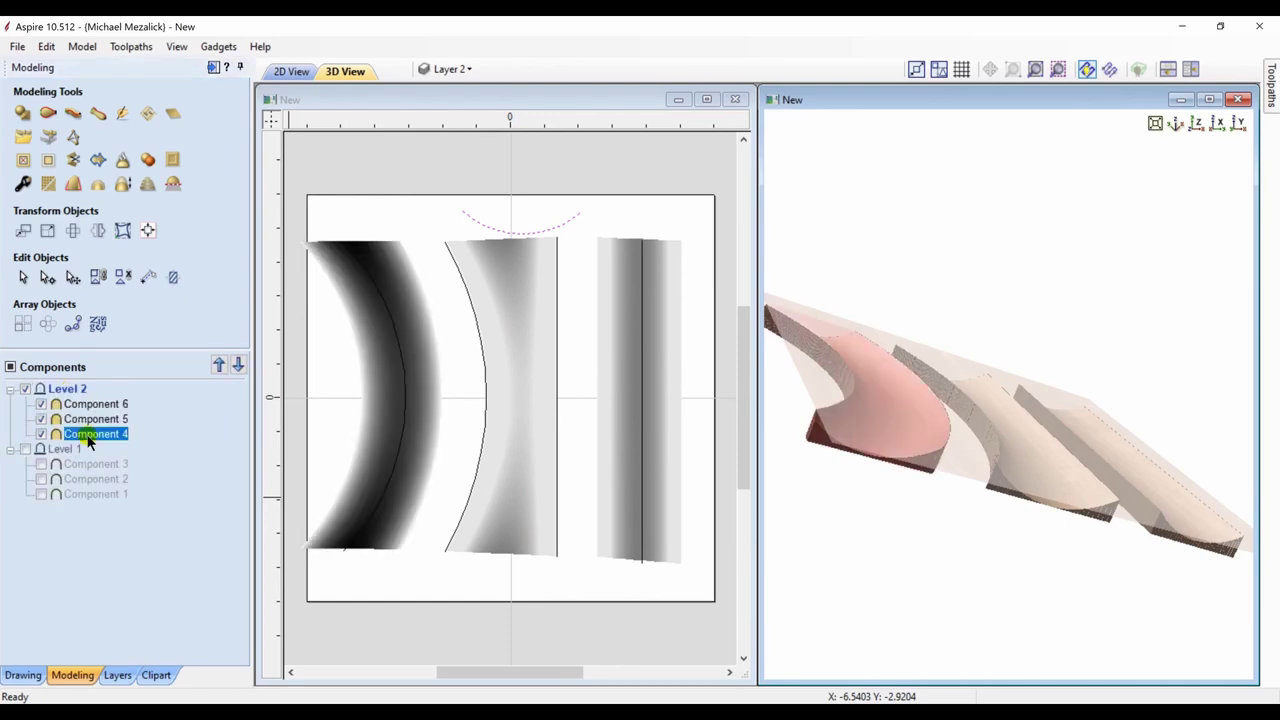
Step: Open Component 4's properties and adjust its base height, then view the model from above
left_click(23, 185)
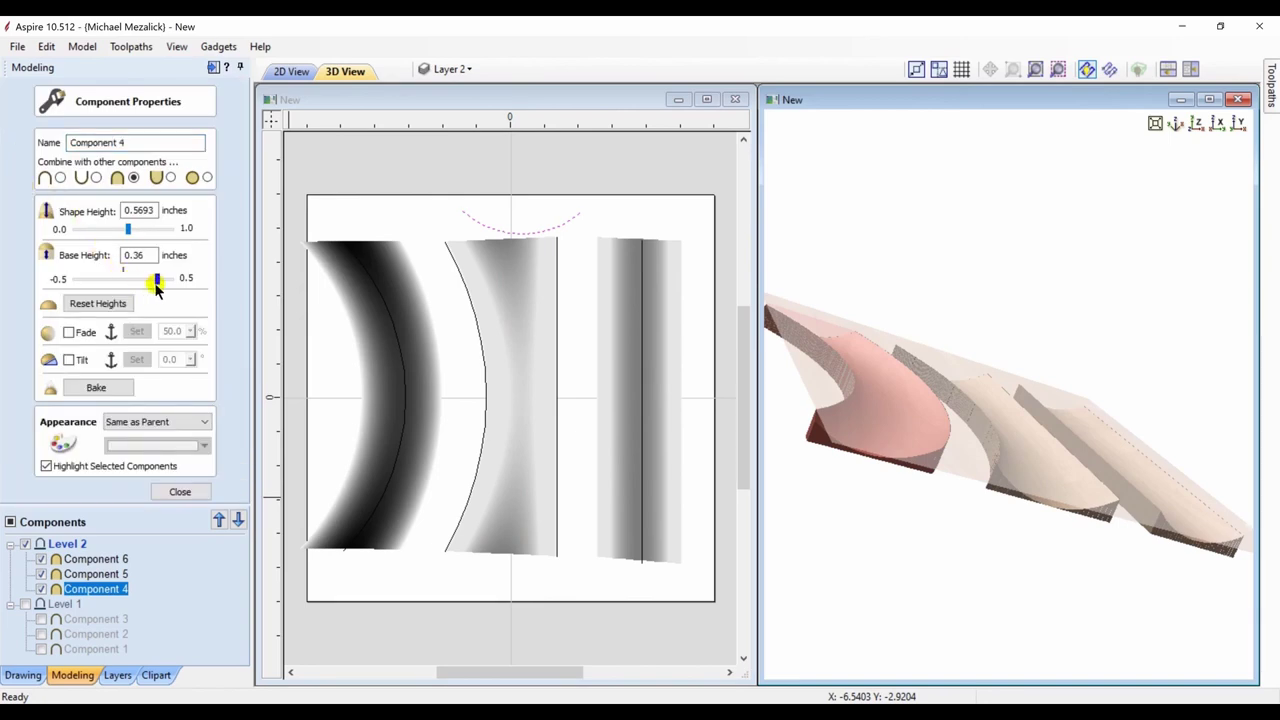
left_click_drag(156, 283, 162, 285)
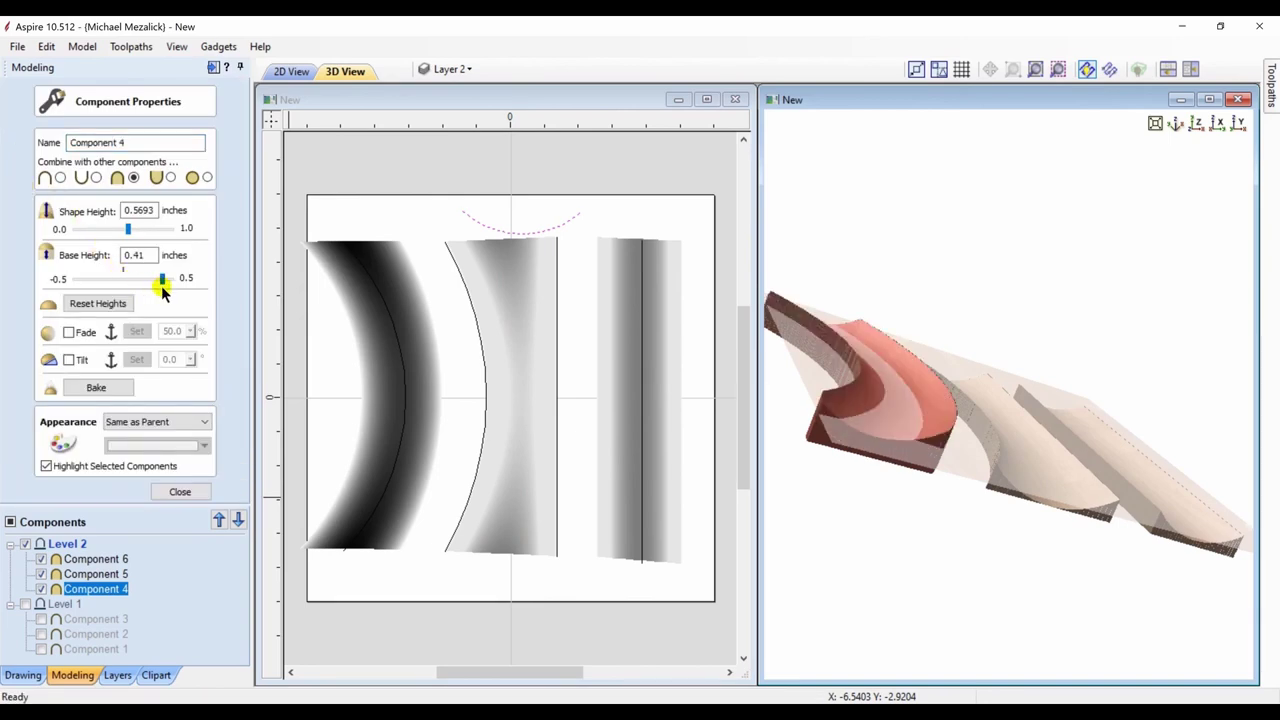
left_click_drag(188, 287, 195, 287)
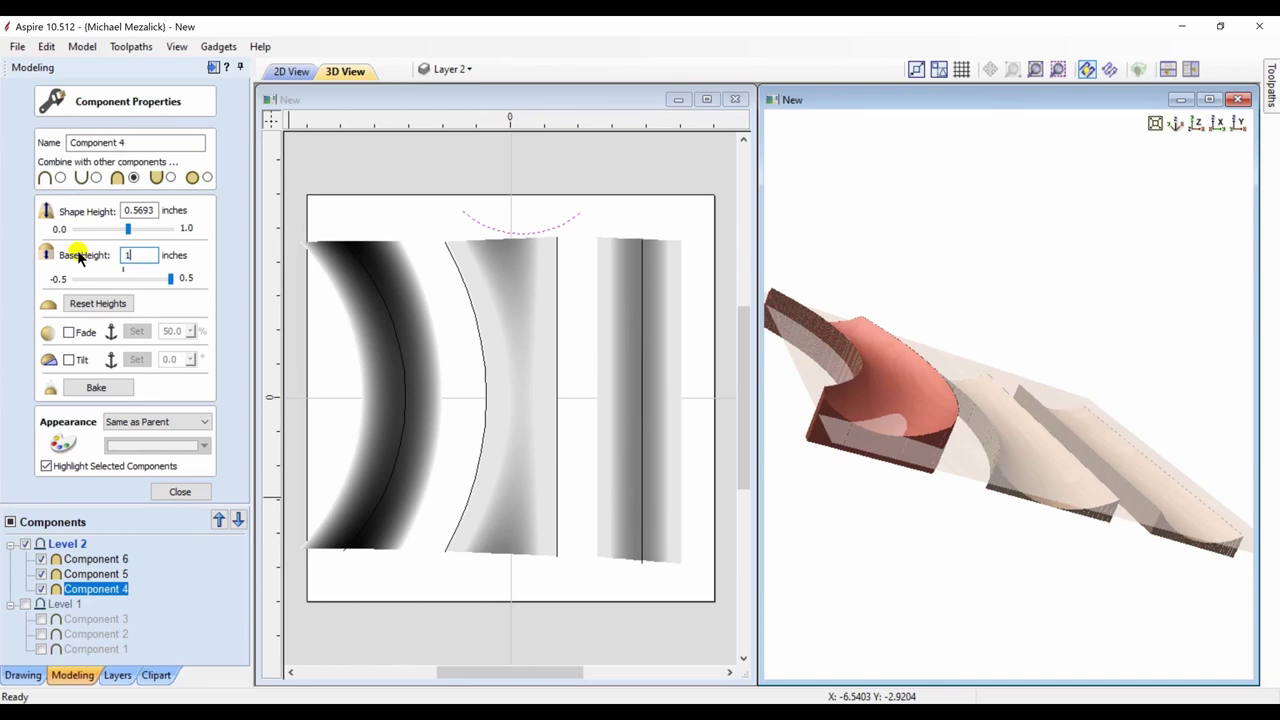
key("Return")
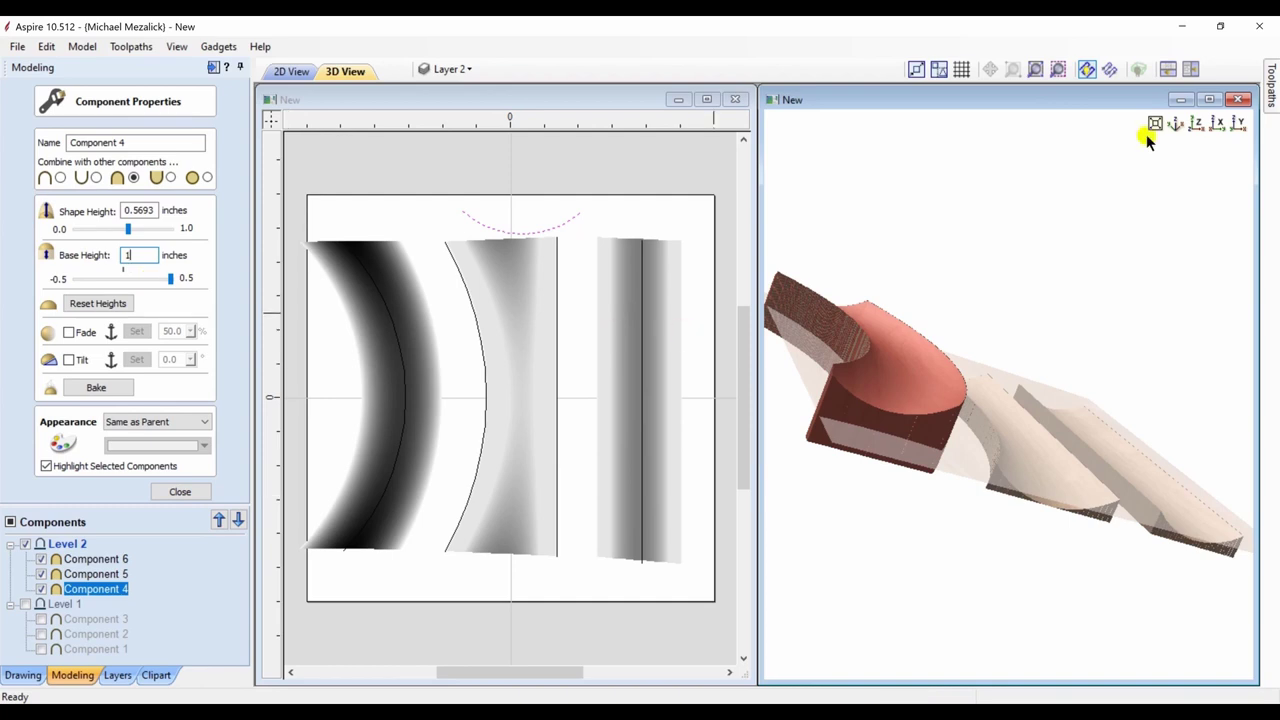
left_click(1192, 125)
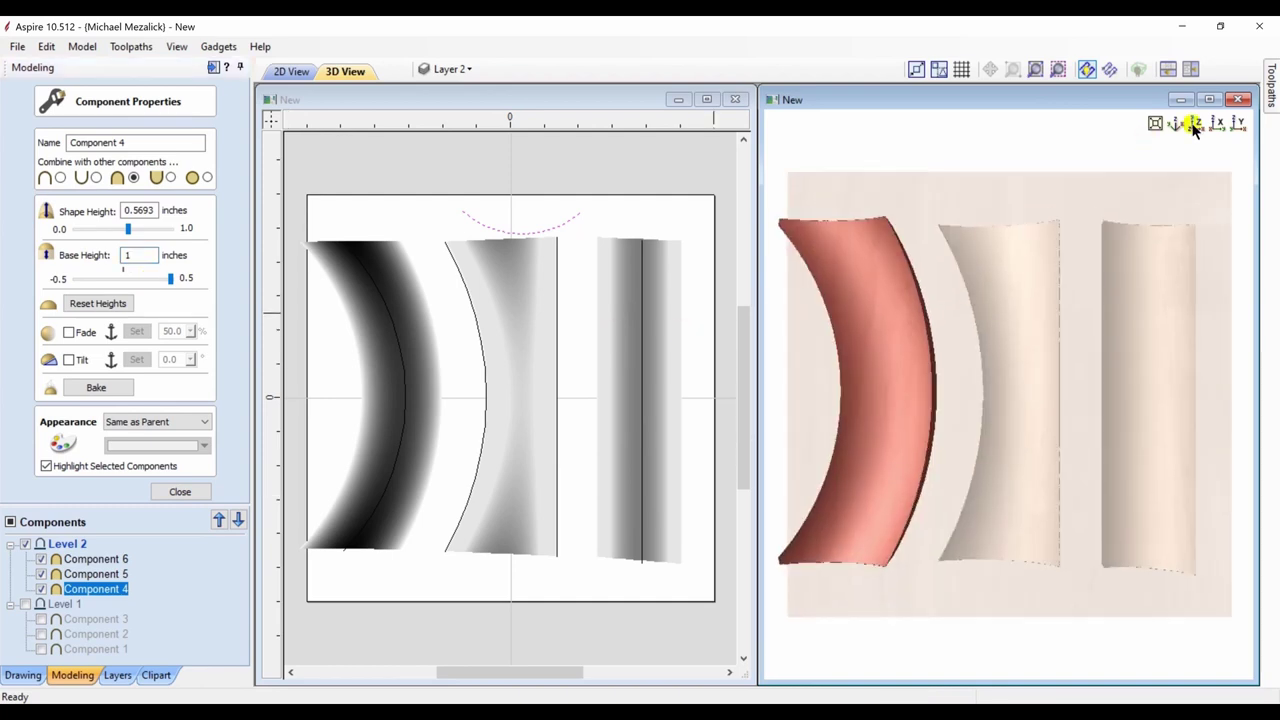
Step: Set Component 6's base height to 1 inch
left_click(514, 398)
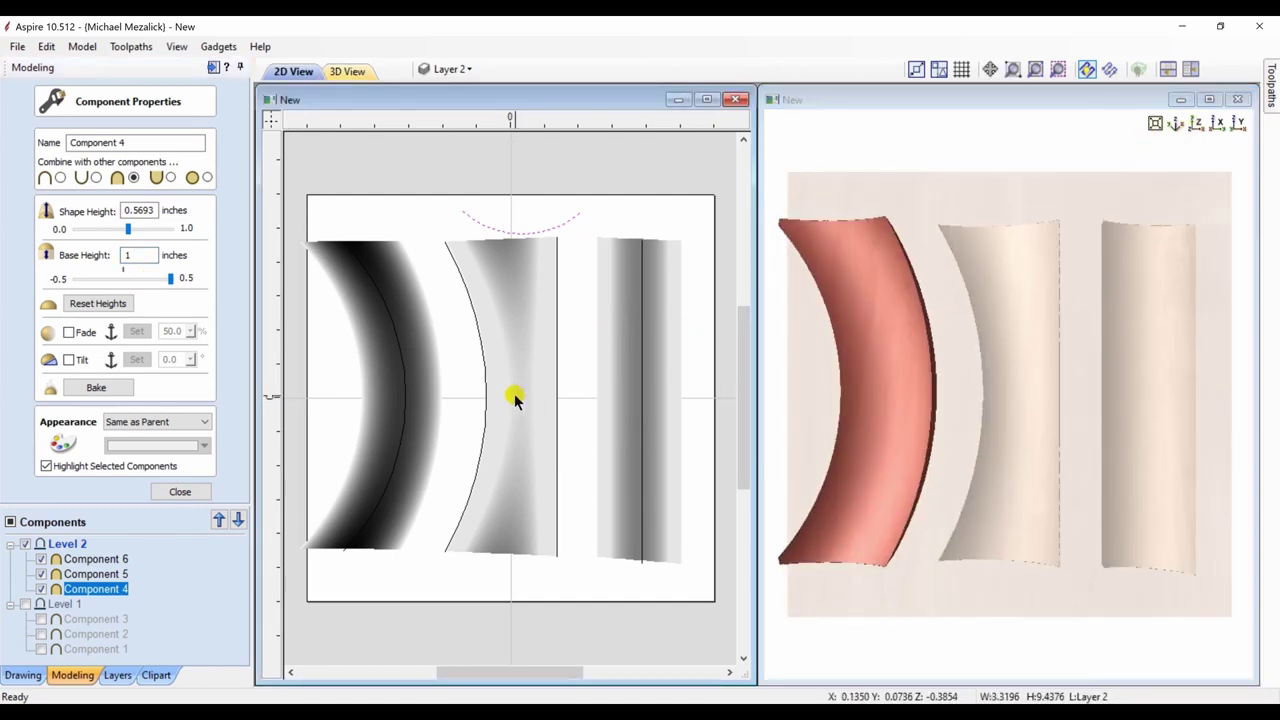
left_click(514, 398)
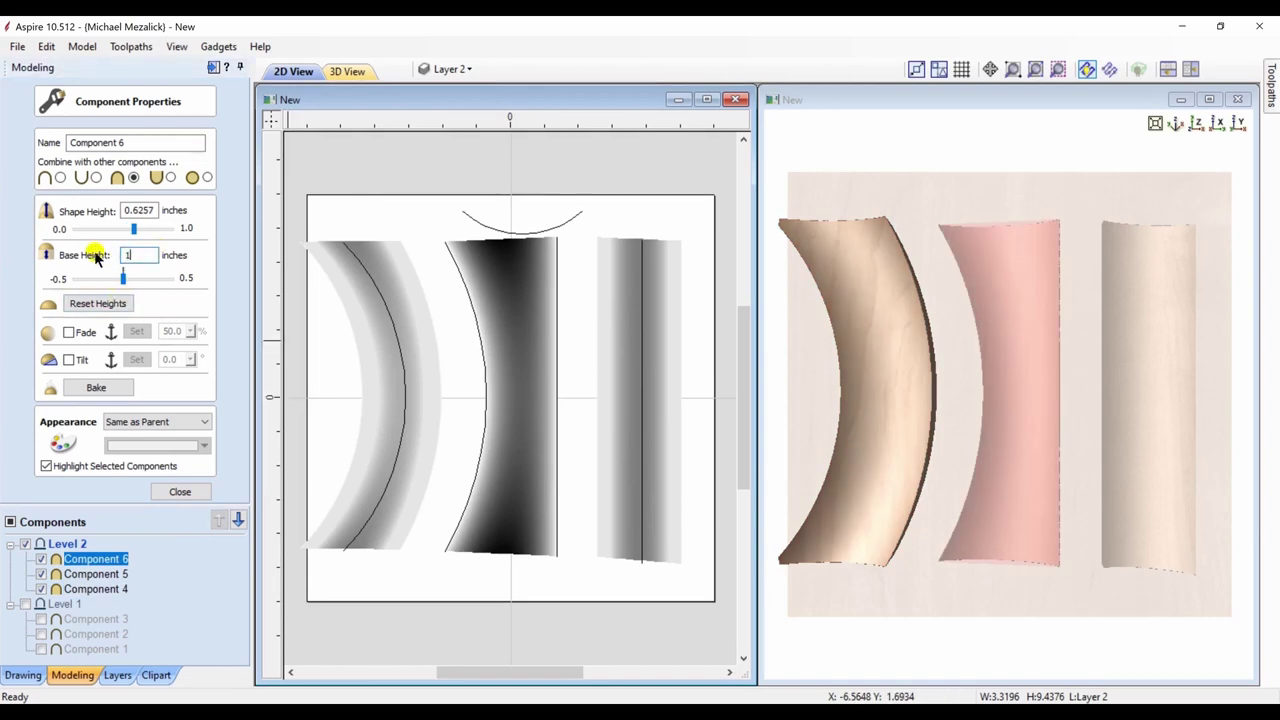
type("1")
key("Return")
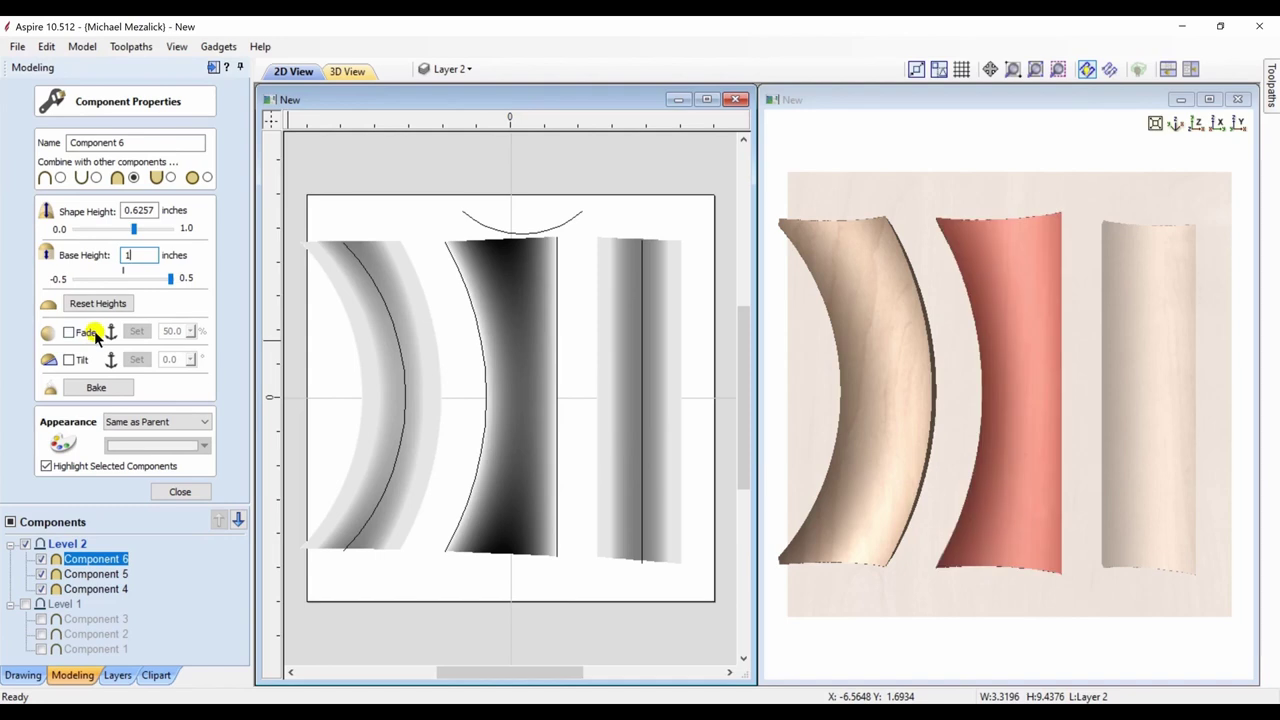
left_click_drag(920, 634, 686, 429)
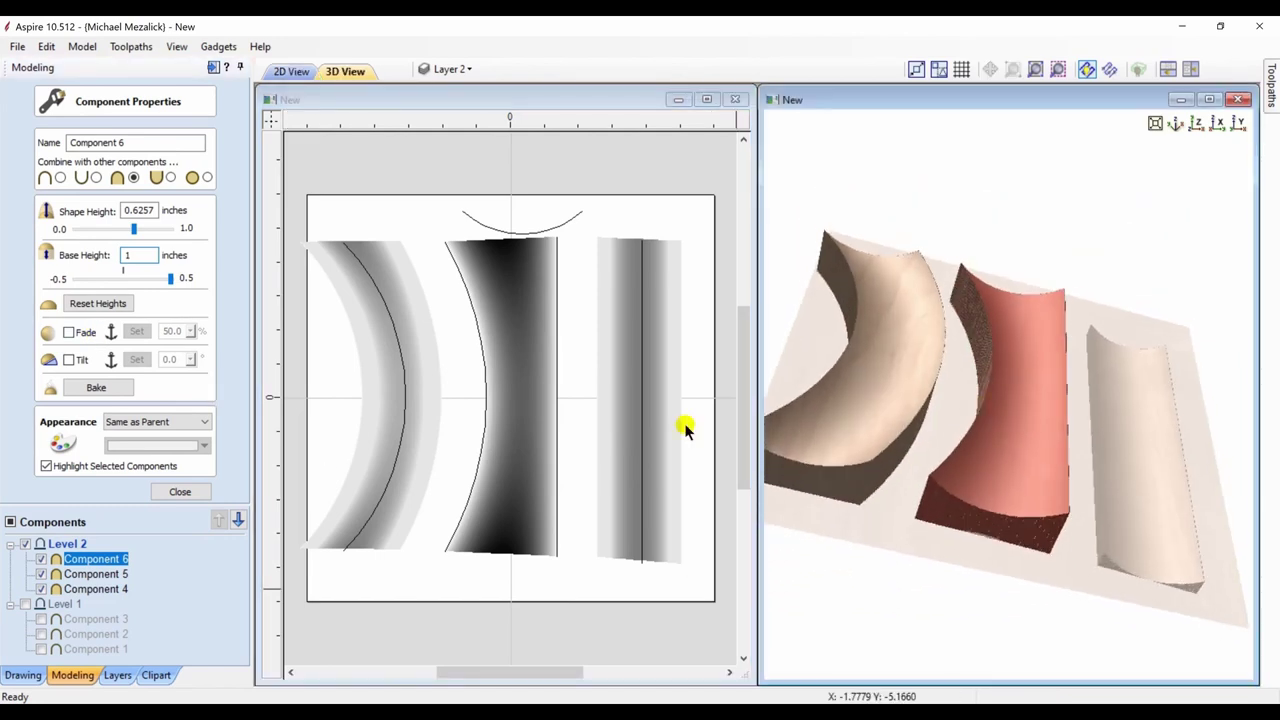
Step: Set Component 5's base height to 1 inch and close the component properties
left_click(628, 423)
left_click(628, 423)
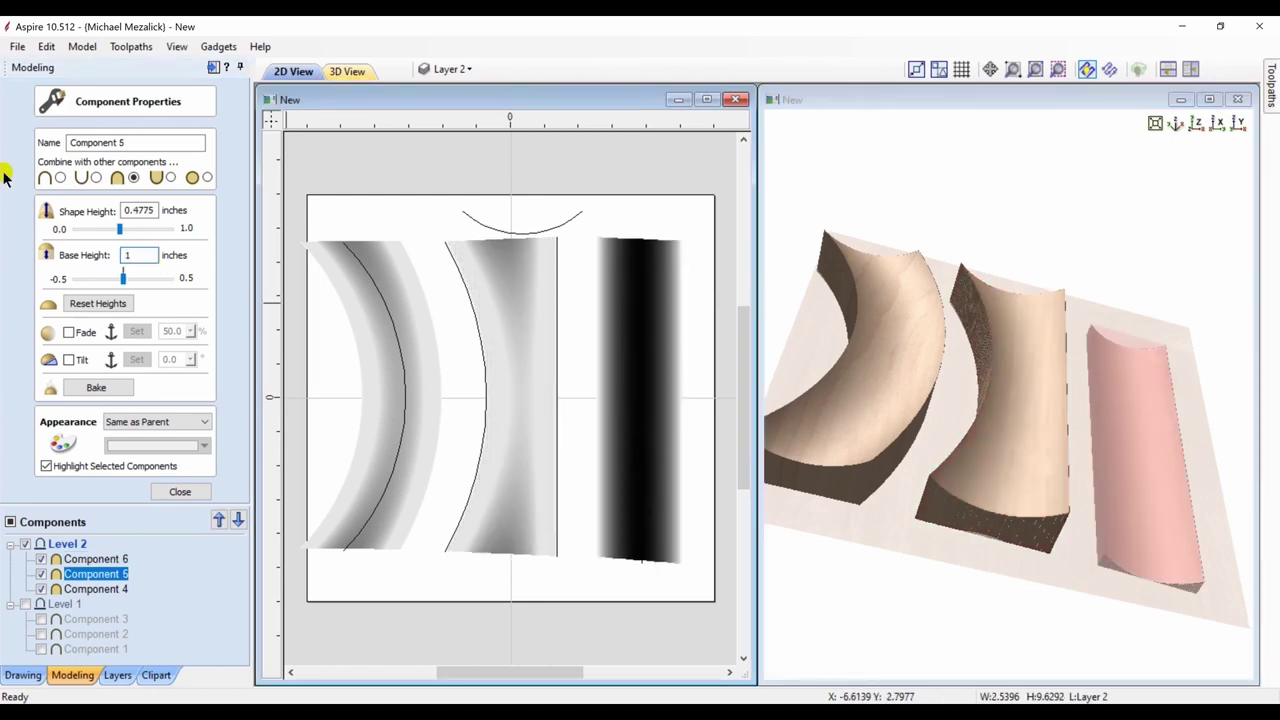
type("1")
key("Return")
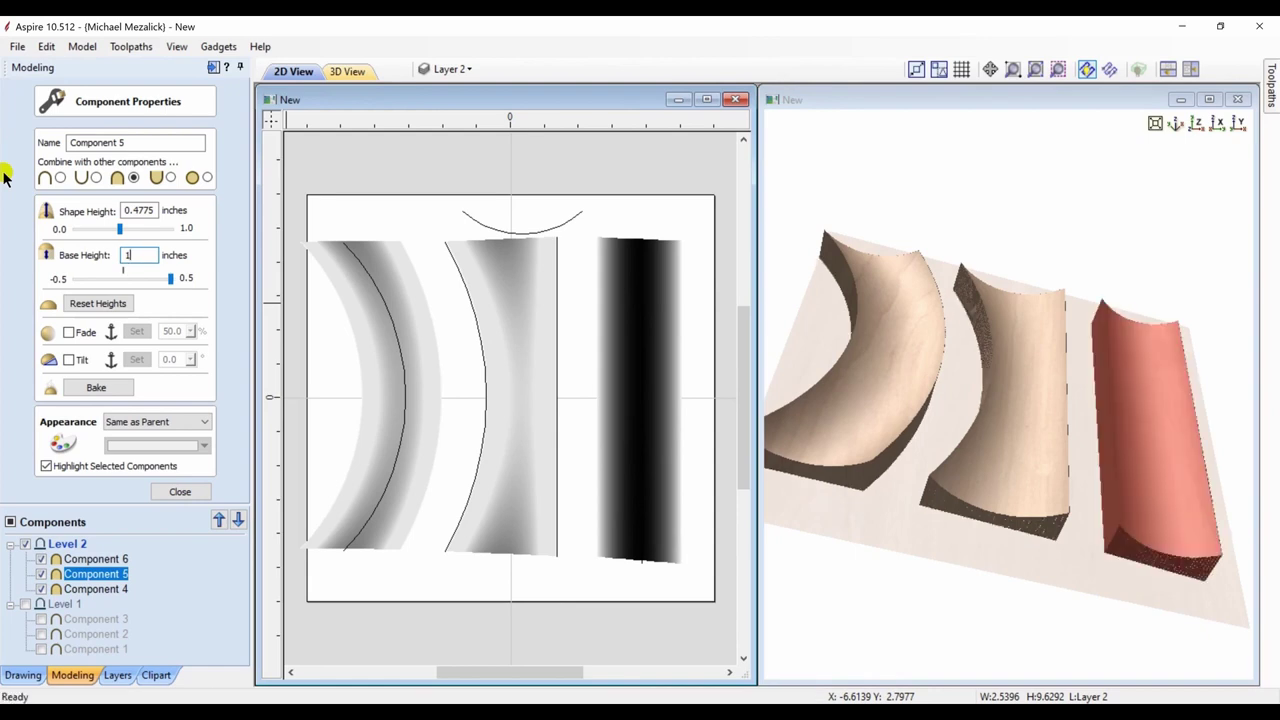
left_click(176, 490)
left_click_drag(933, 345, 950, 428)
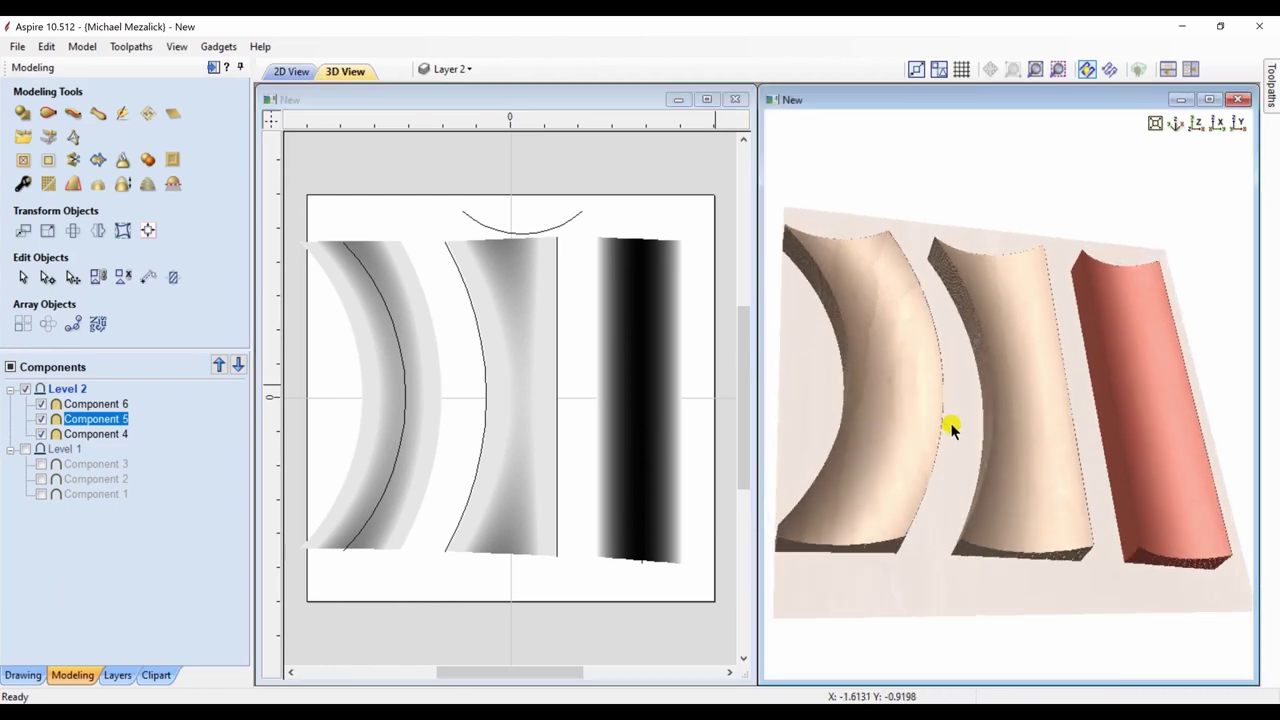
left_click(1193, 125)
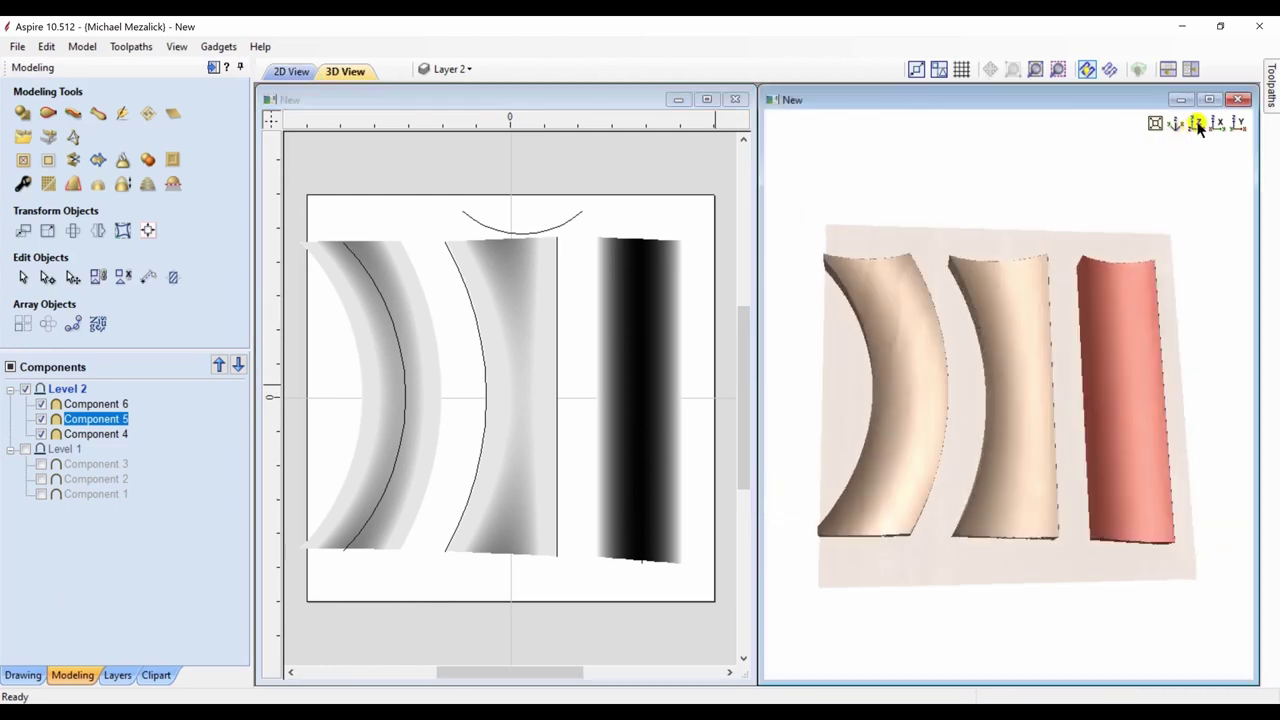
left_click_drag(1080, 477, 1038, 320)
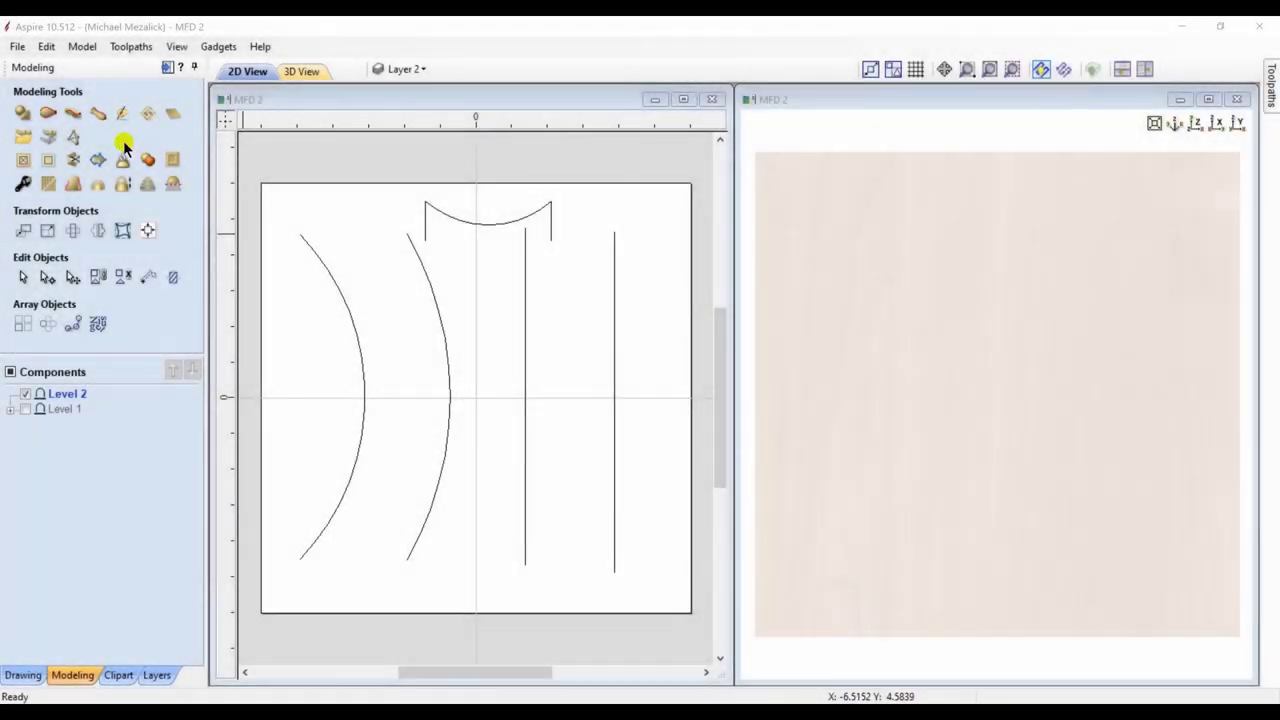
Step: In MFD 2, sweep the top arc profile between the two left arcs into a curved moulding
left_click(48, 113)
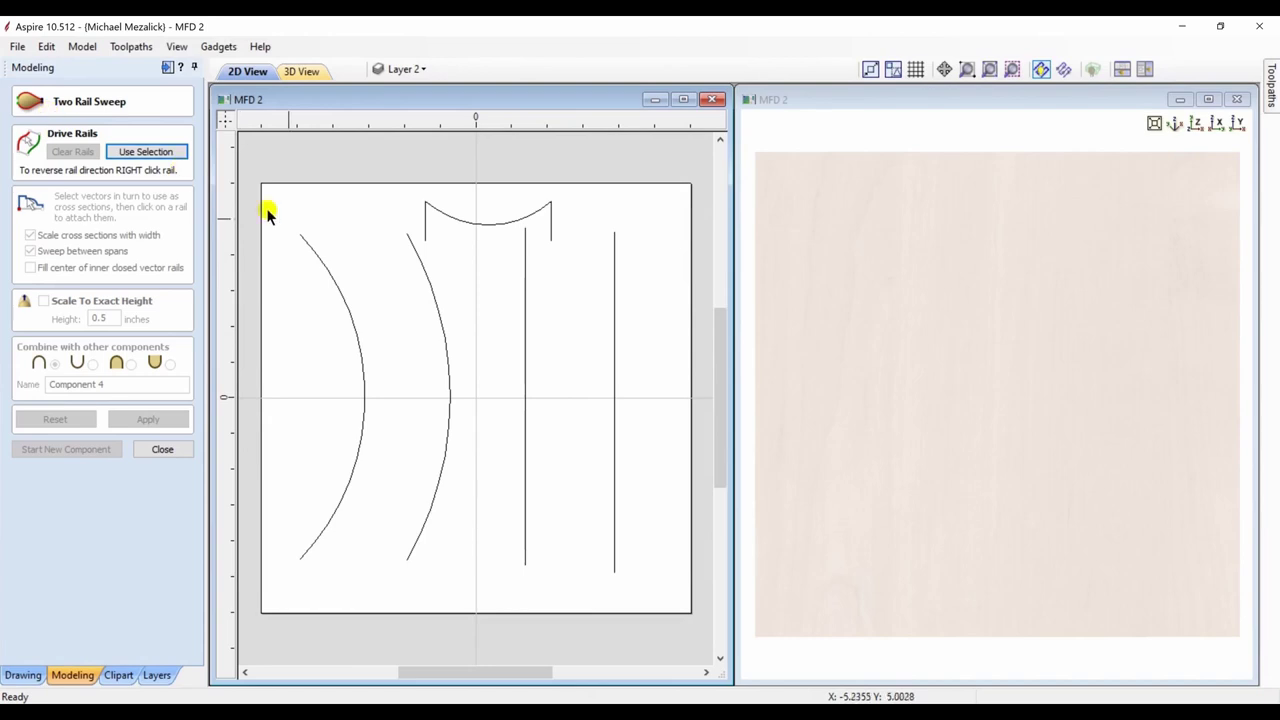
left_click(330, 276)
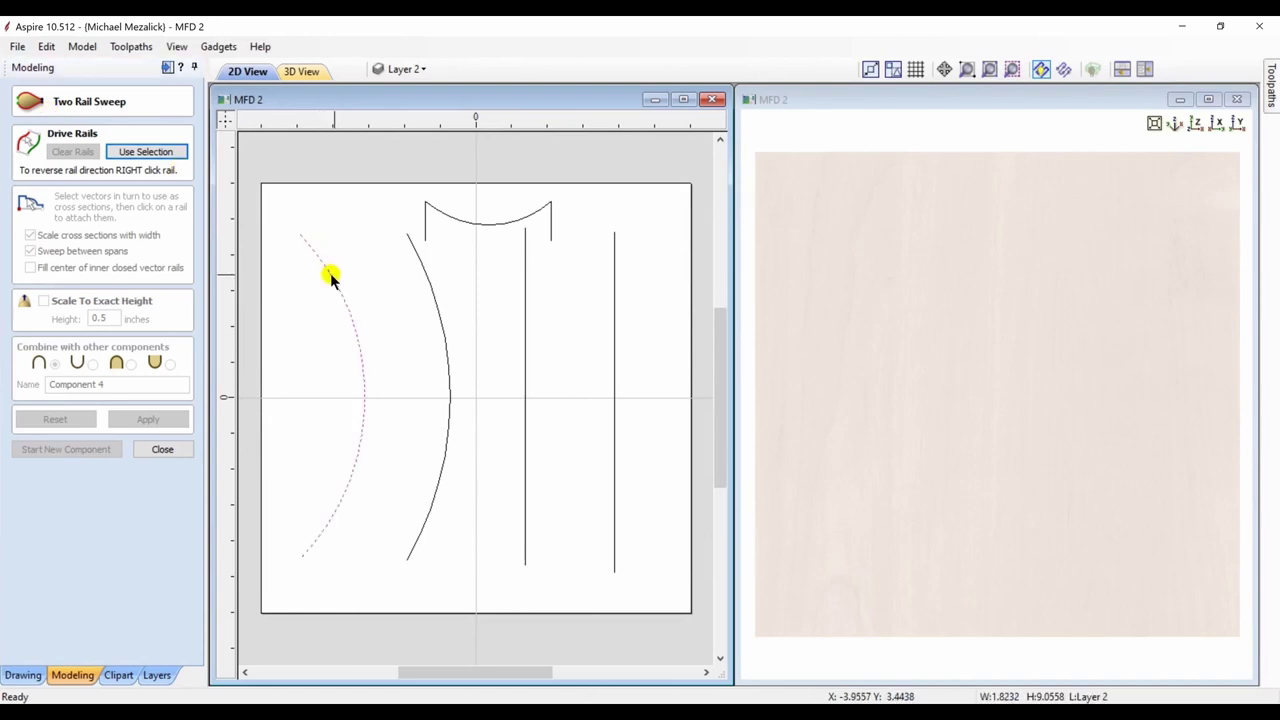
left_click(440, 323, "shift")
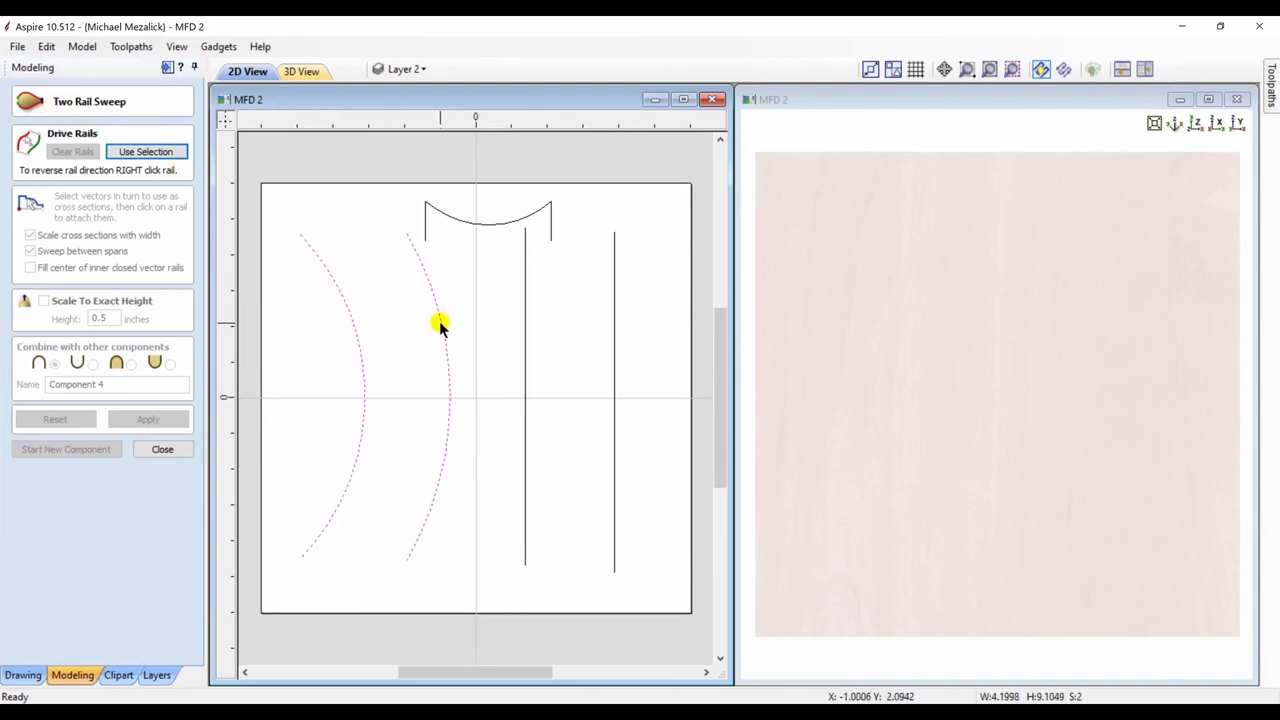
left_click(166, 151)
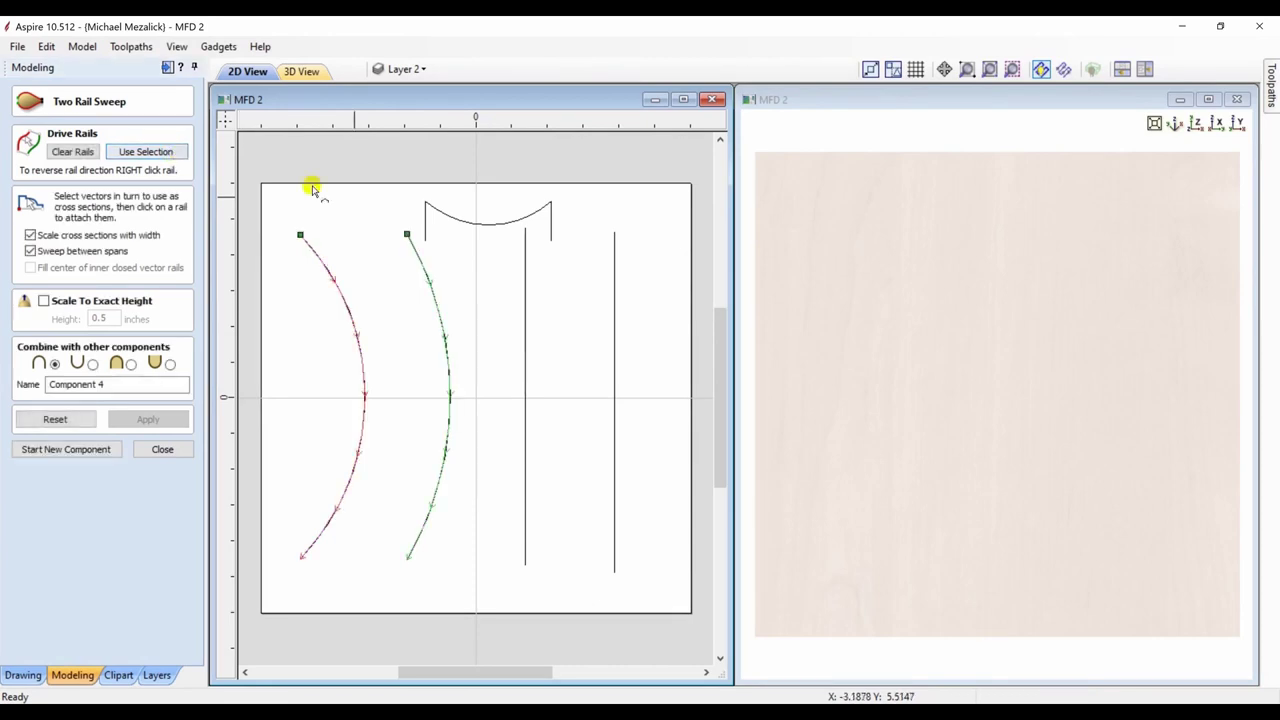
left_click(451, 220)
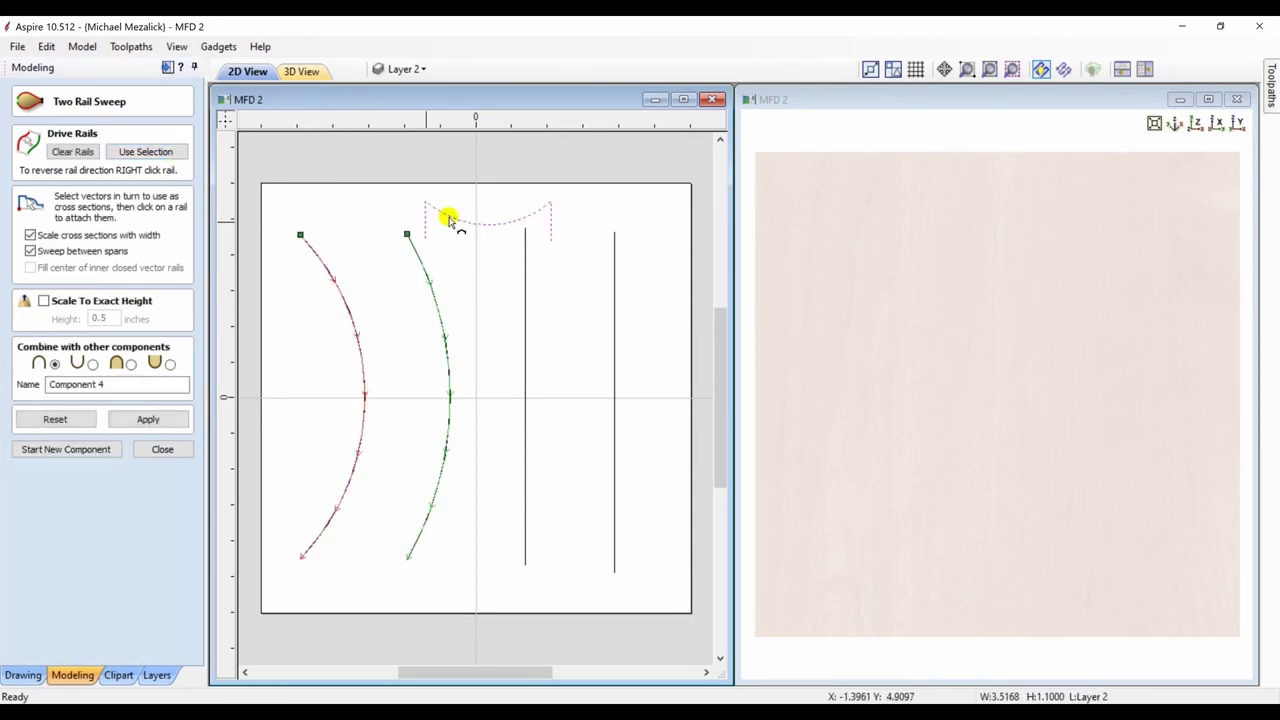
left_click(147, 420)
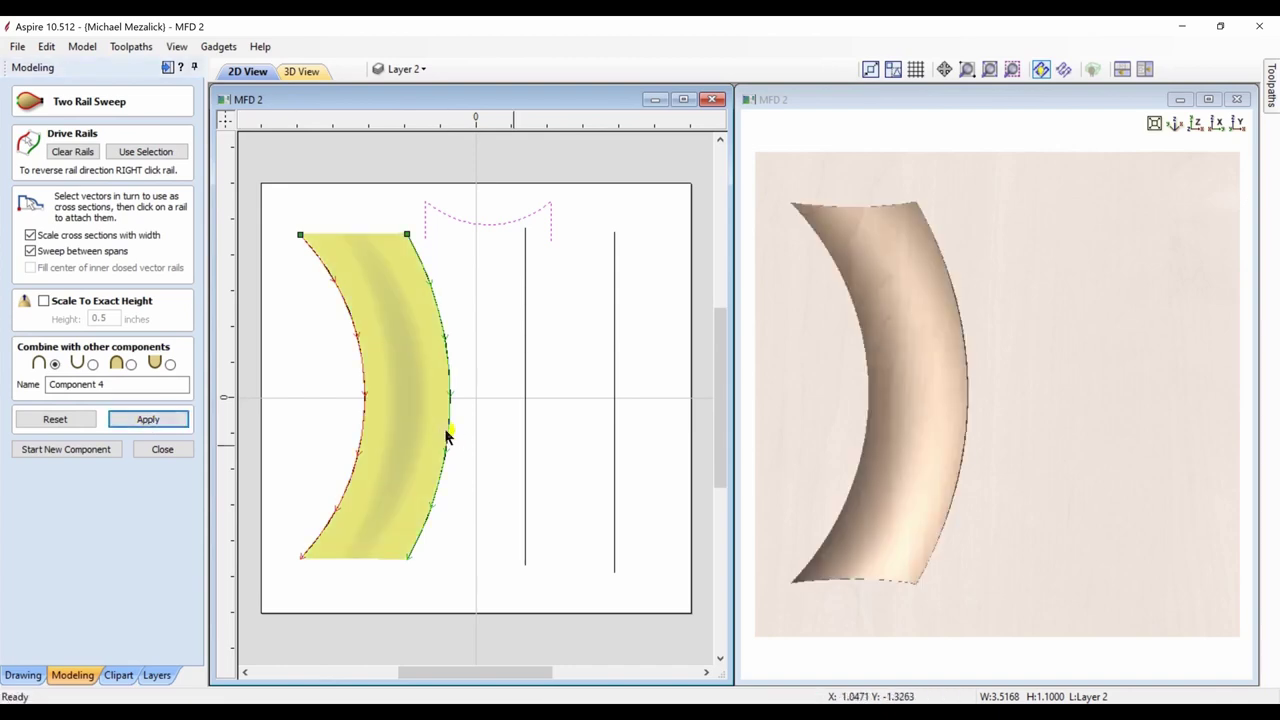
left_click_drag(894, 634, 910, 590)
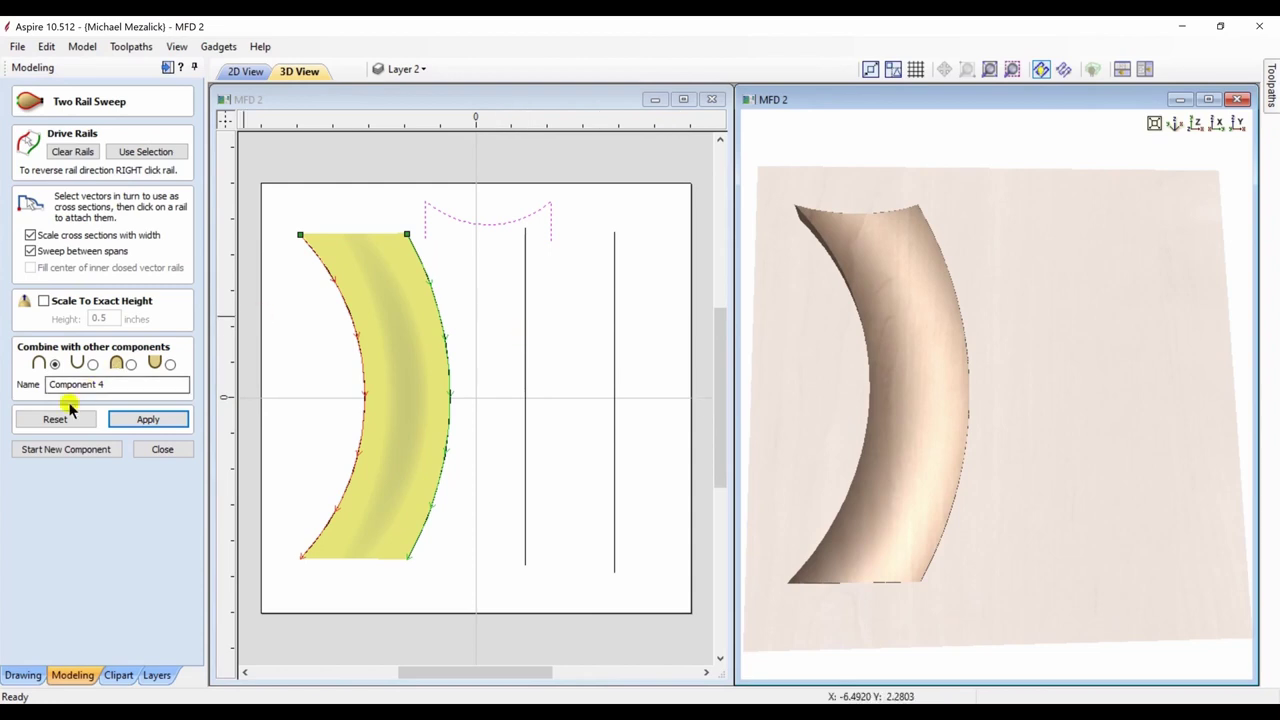
left_click(67, 449)
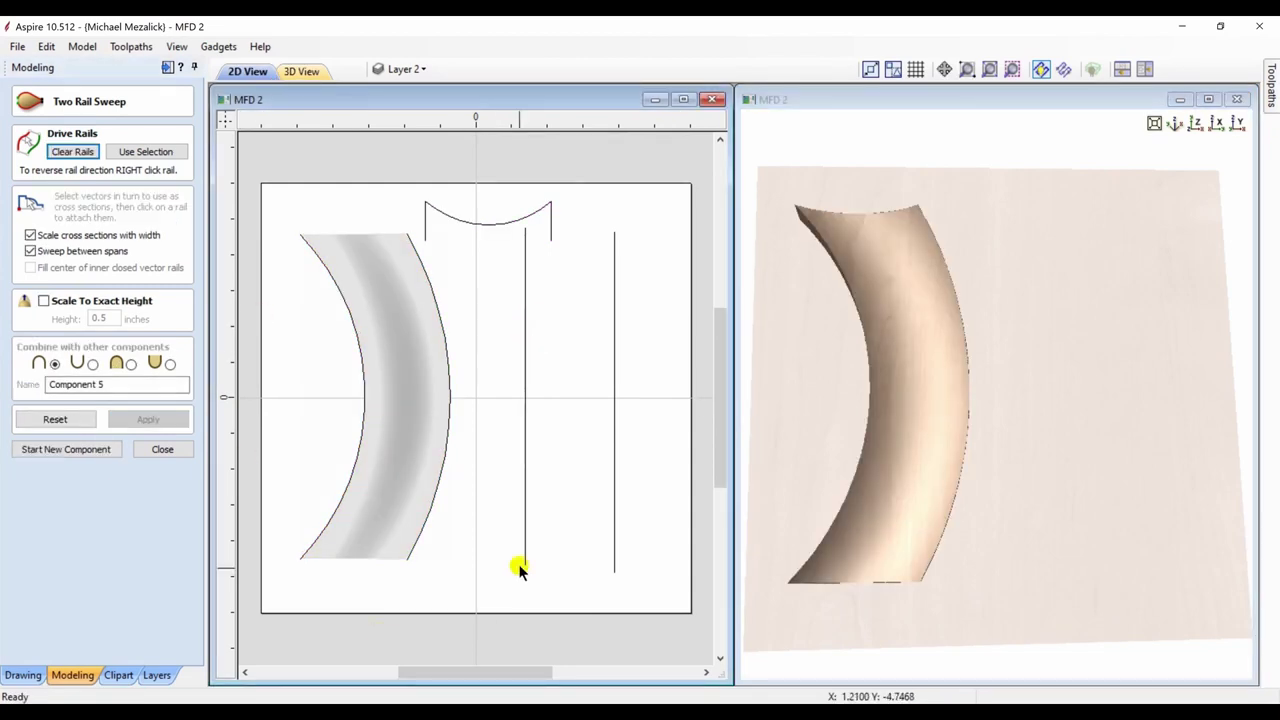
Step: Sweep the top arc between the two vertical lines into a straight moulding and close the sweep tool
left_click(525, 426)
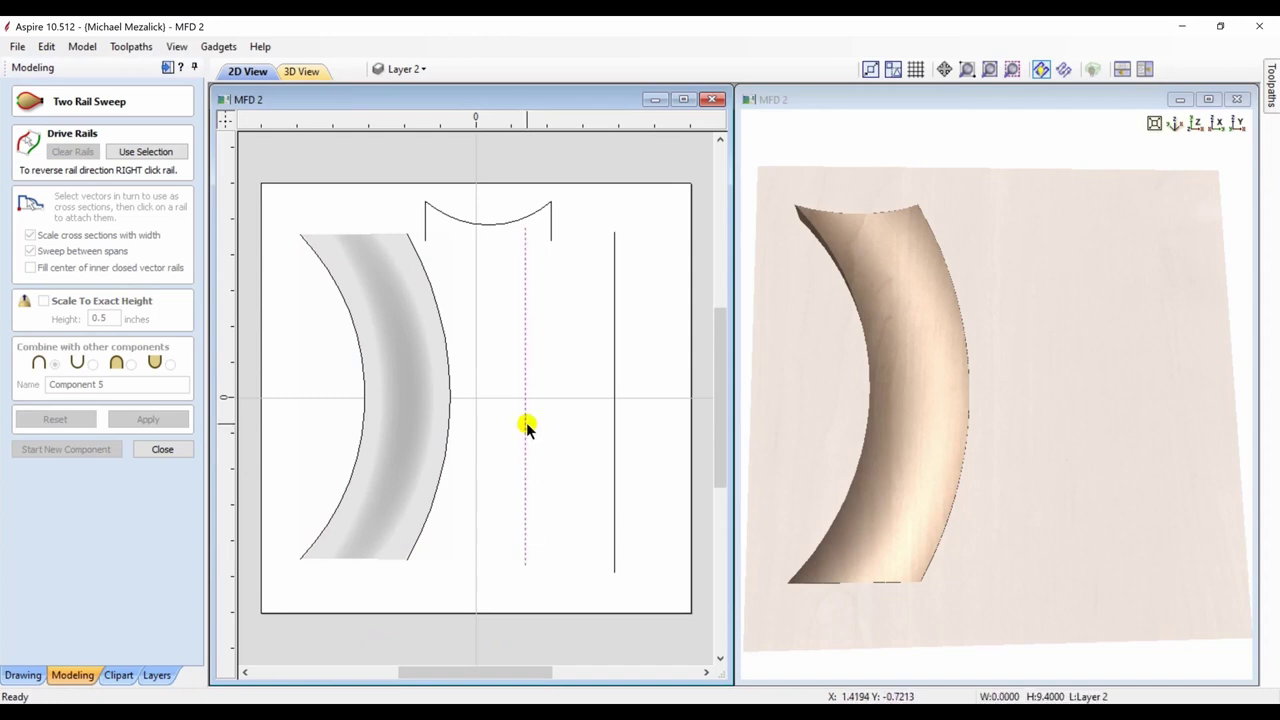
left_click(614, 436, "shift")
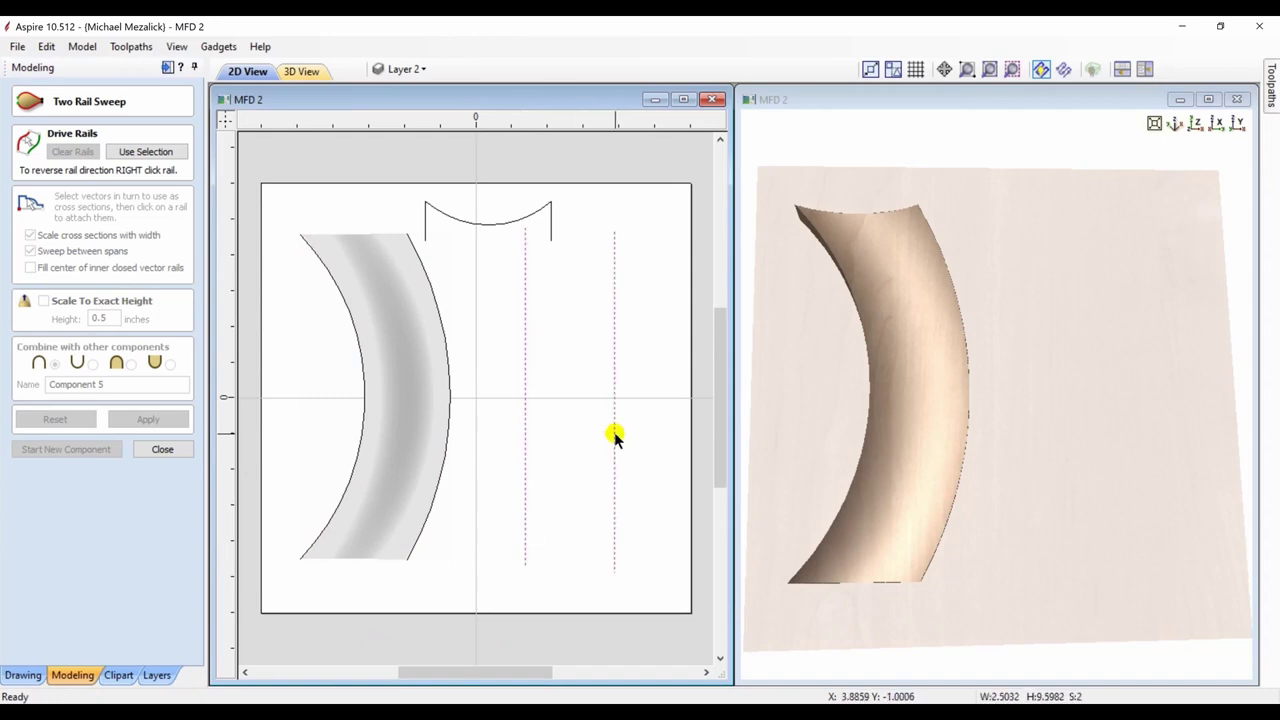
left_click(133, 156)
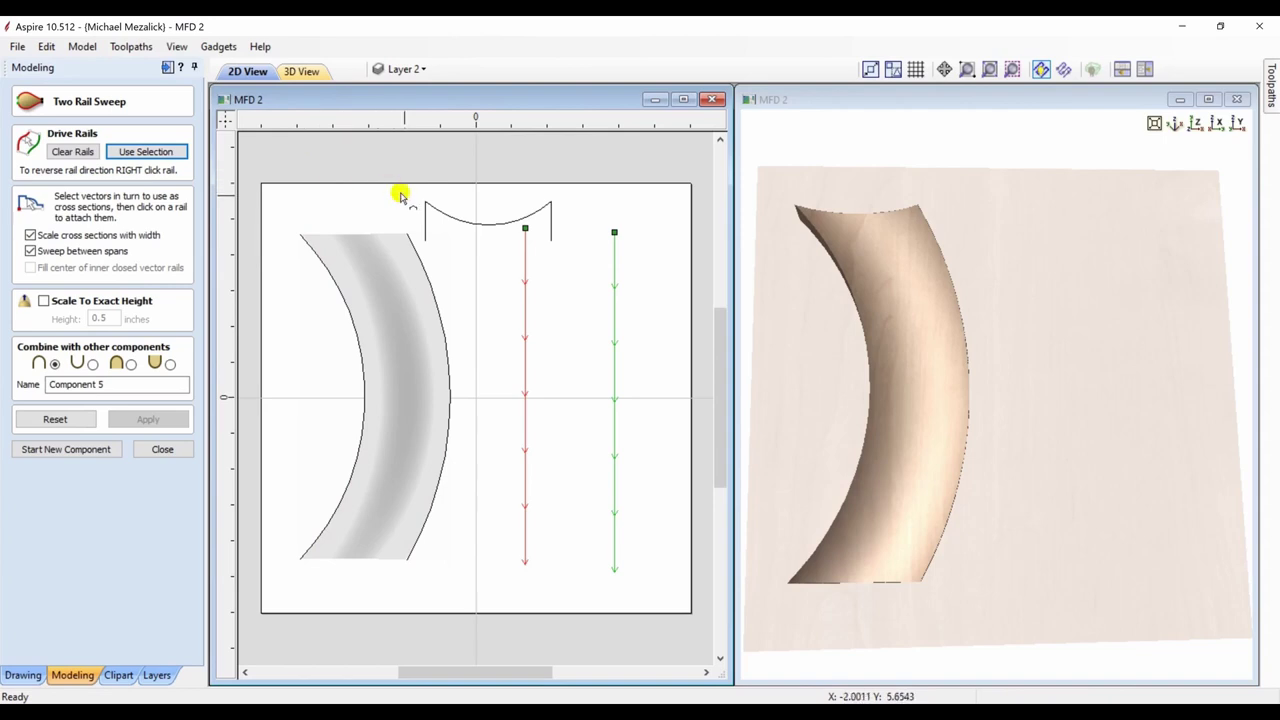
left_click(437, 210)
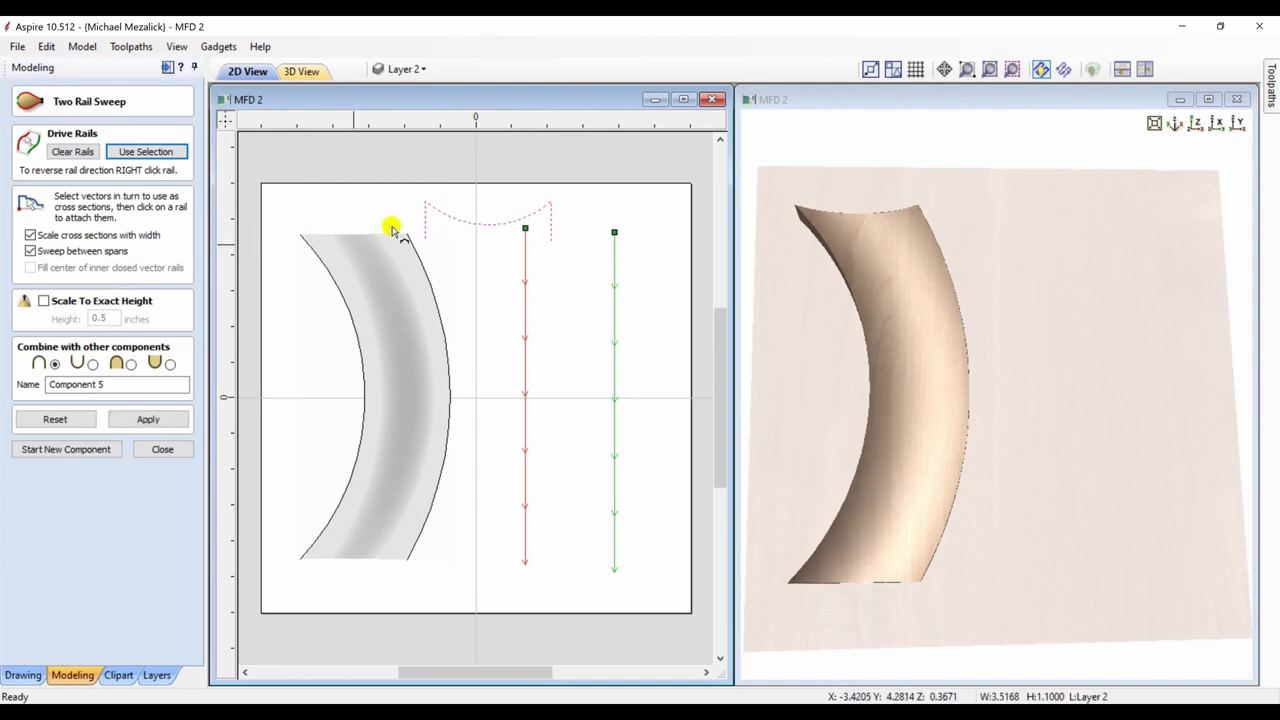
left_click(160, 420)
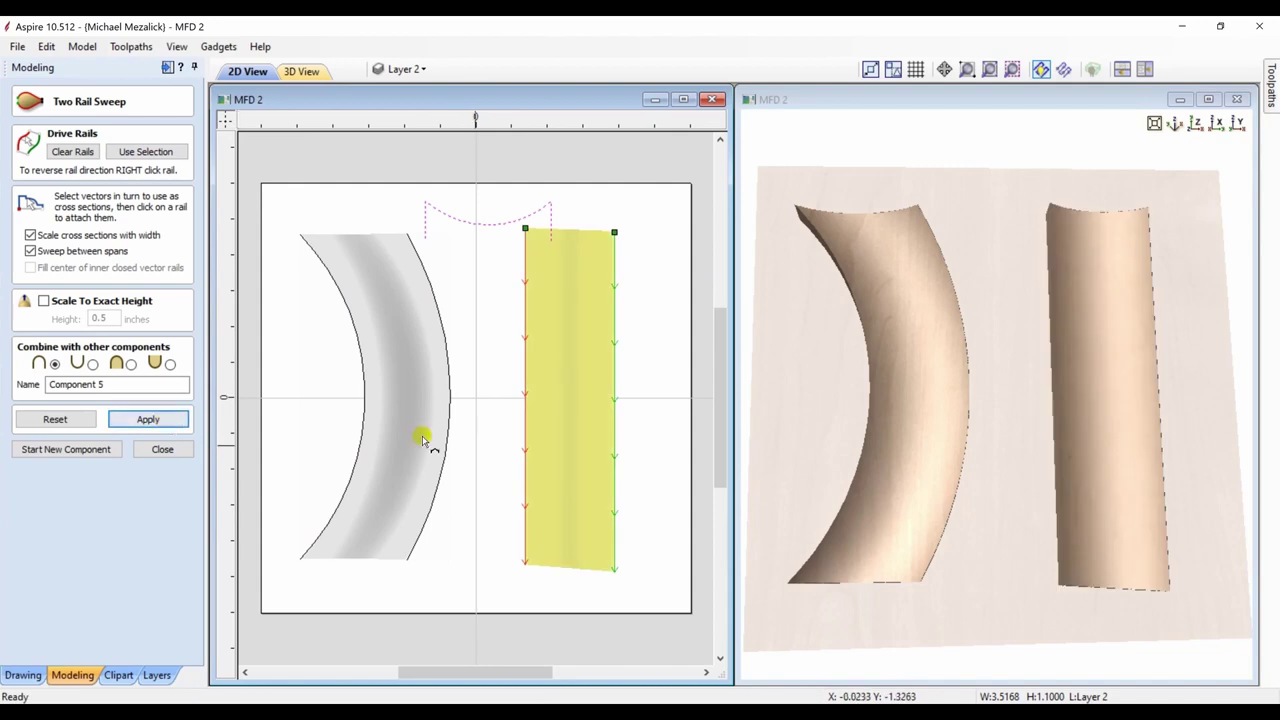
left_click_drag(1005, 592, 1006, 623)
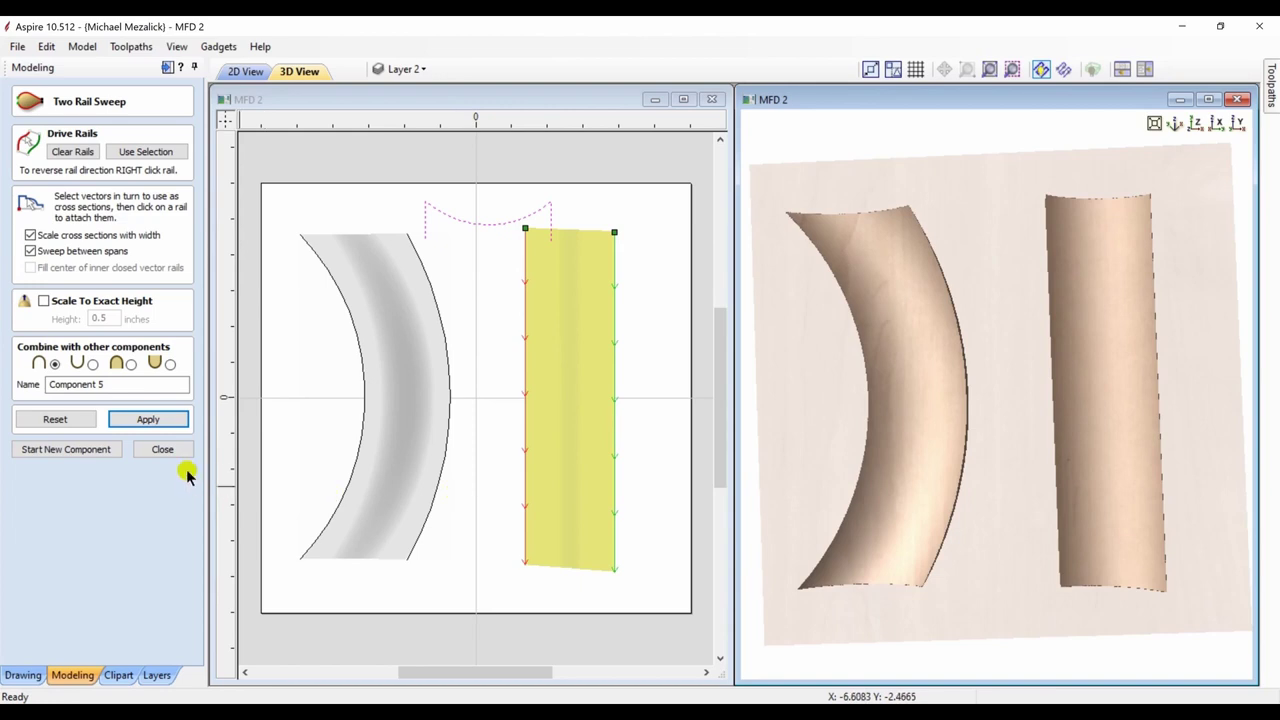
left_click(165, 450)
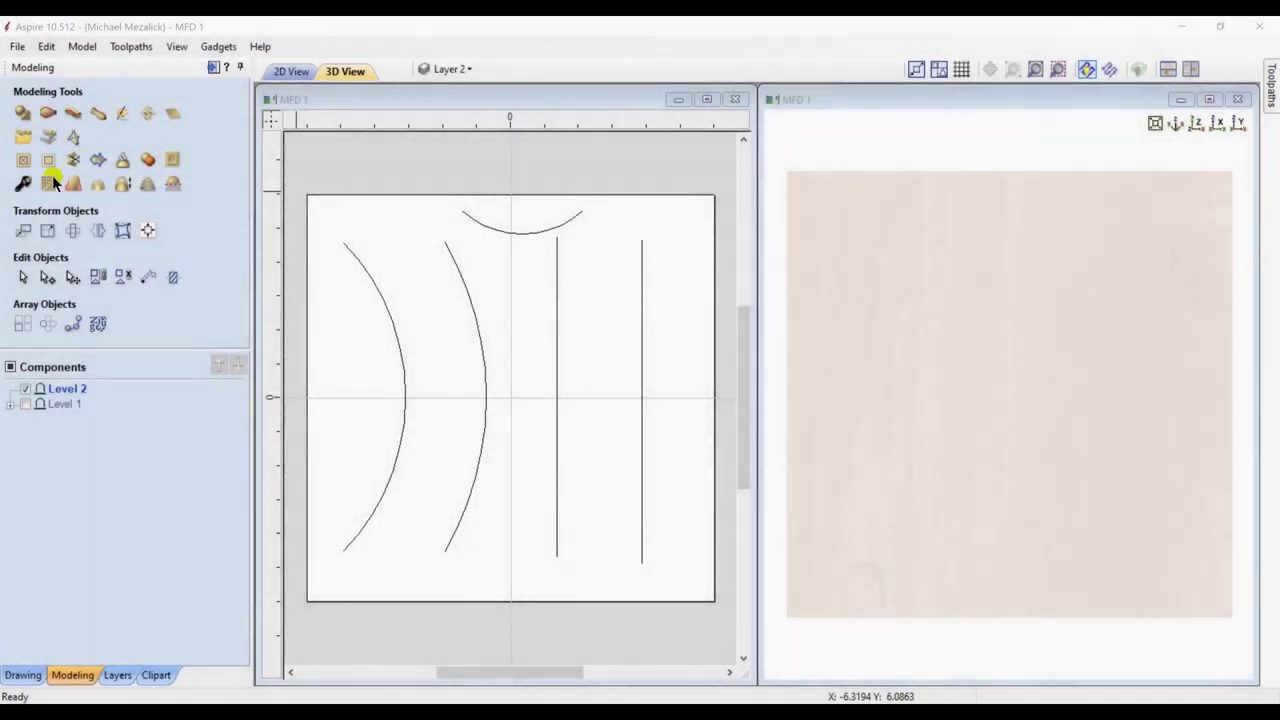
Step: Draw a wavy curve along the bottom of the MFD 1 sheet, below the two arcs
left_click(17, 675)
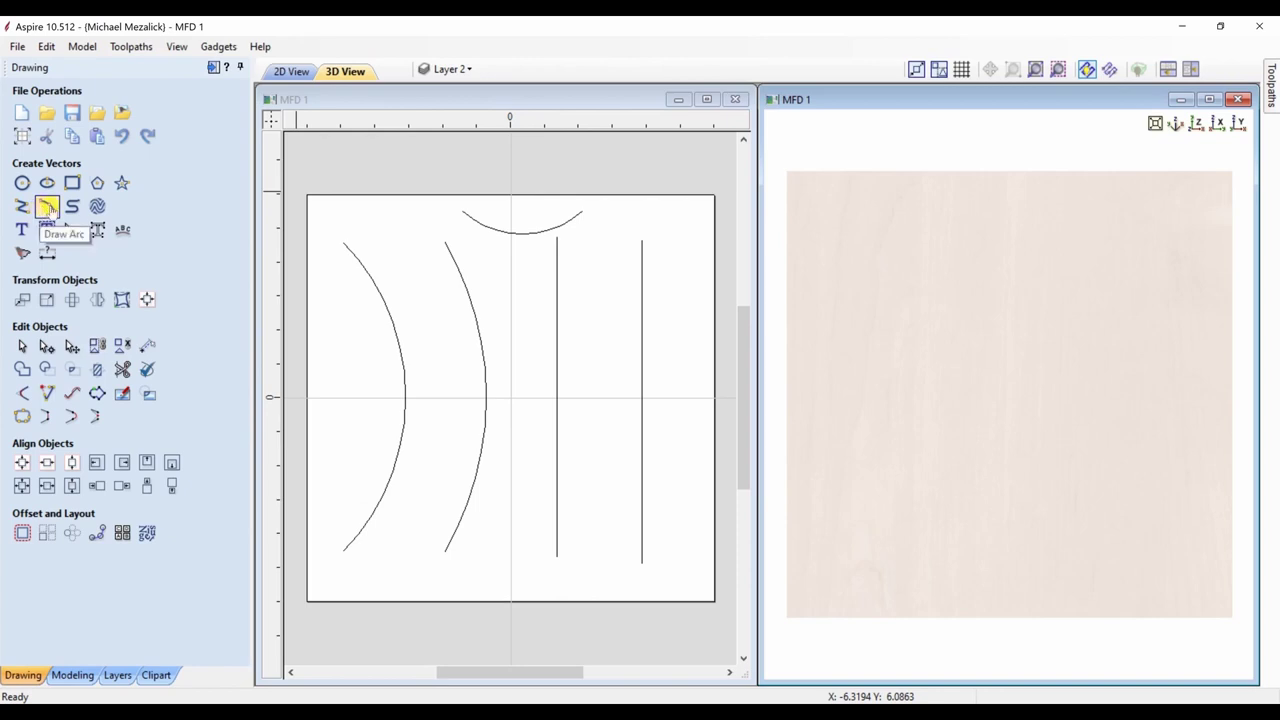
left_click(72, 206)
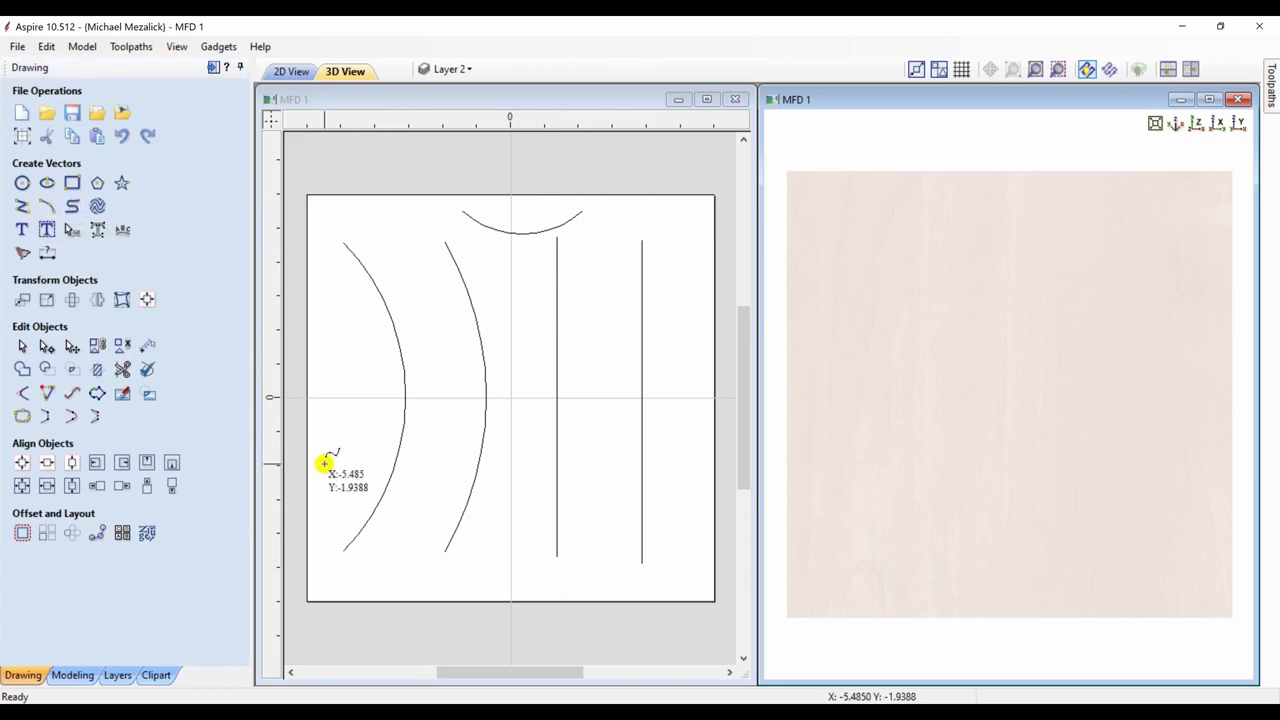
left_click(418, 567)
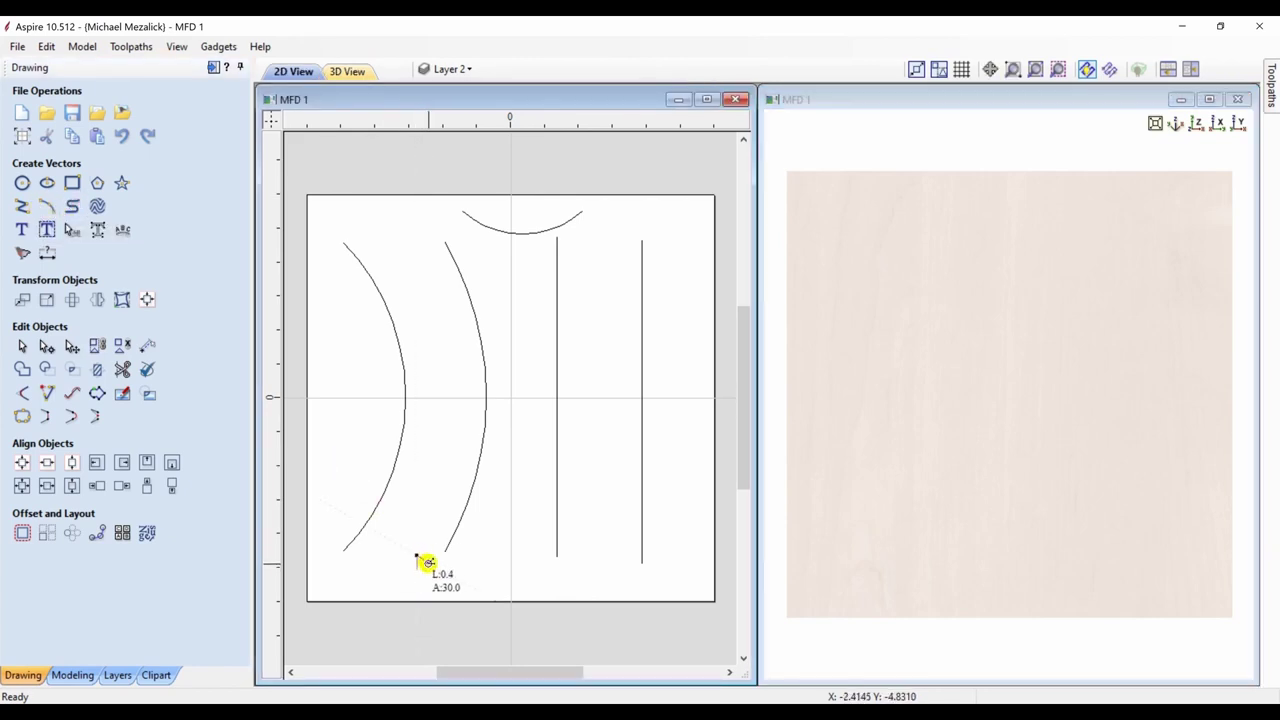
left_click(440, 568)
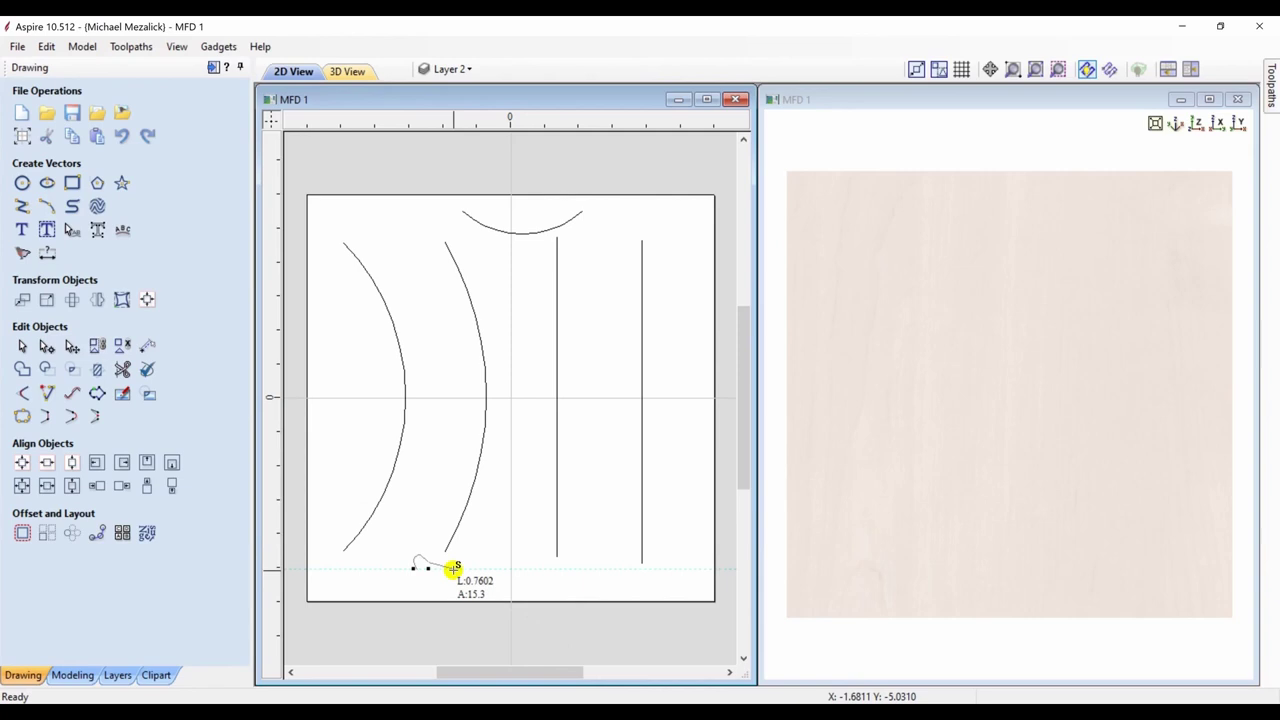
right_click(508, 563)
left_click(523, 563)
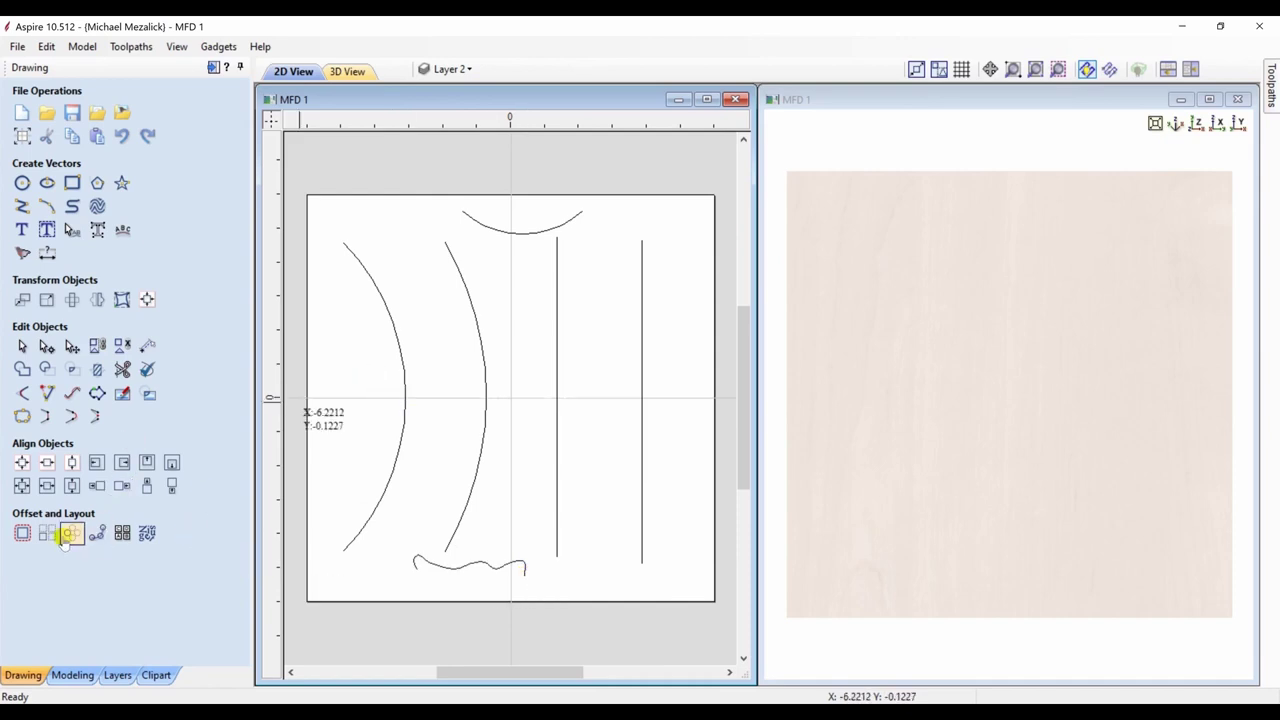
left_click(62, 675)
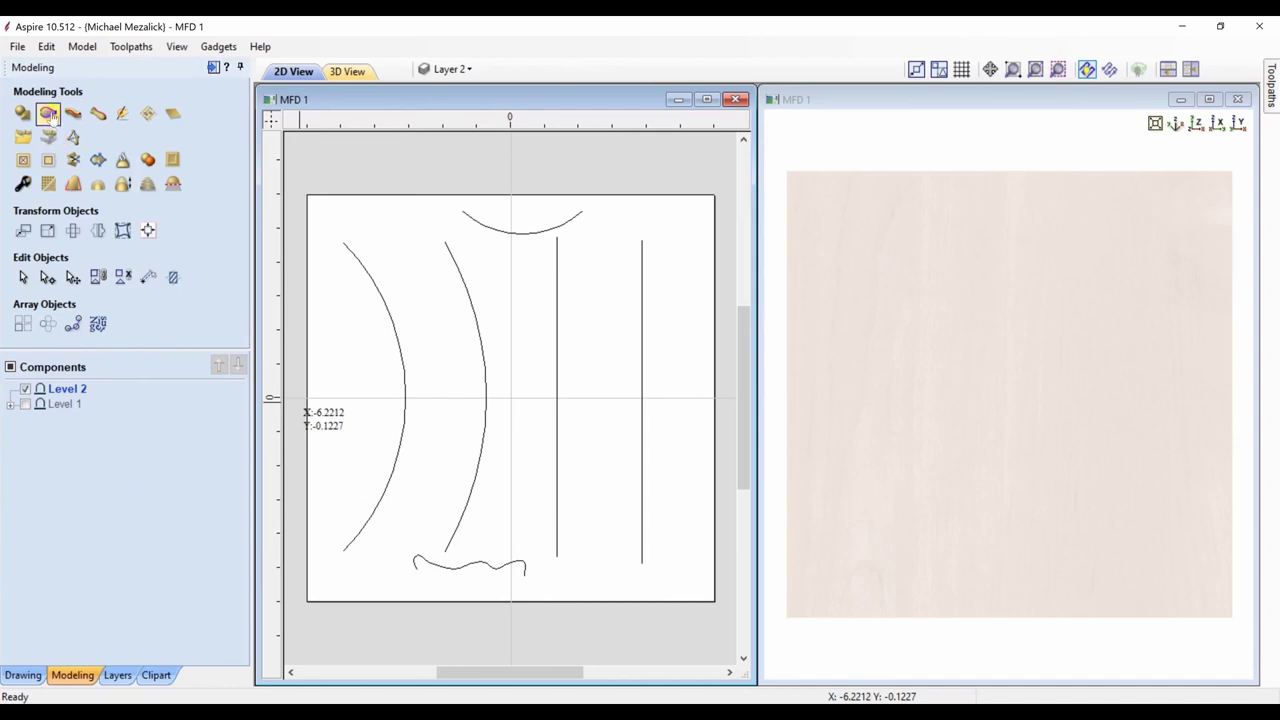
Step: Sweep the wavy curve between the two arcs into curved moulding Component 4, then start a new component
left_click(50, 115)
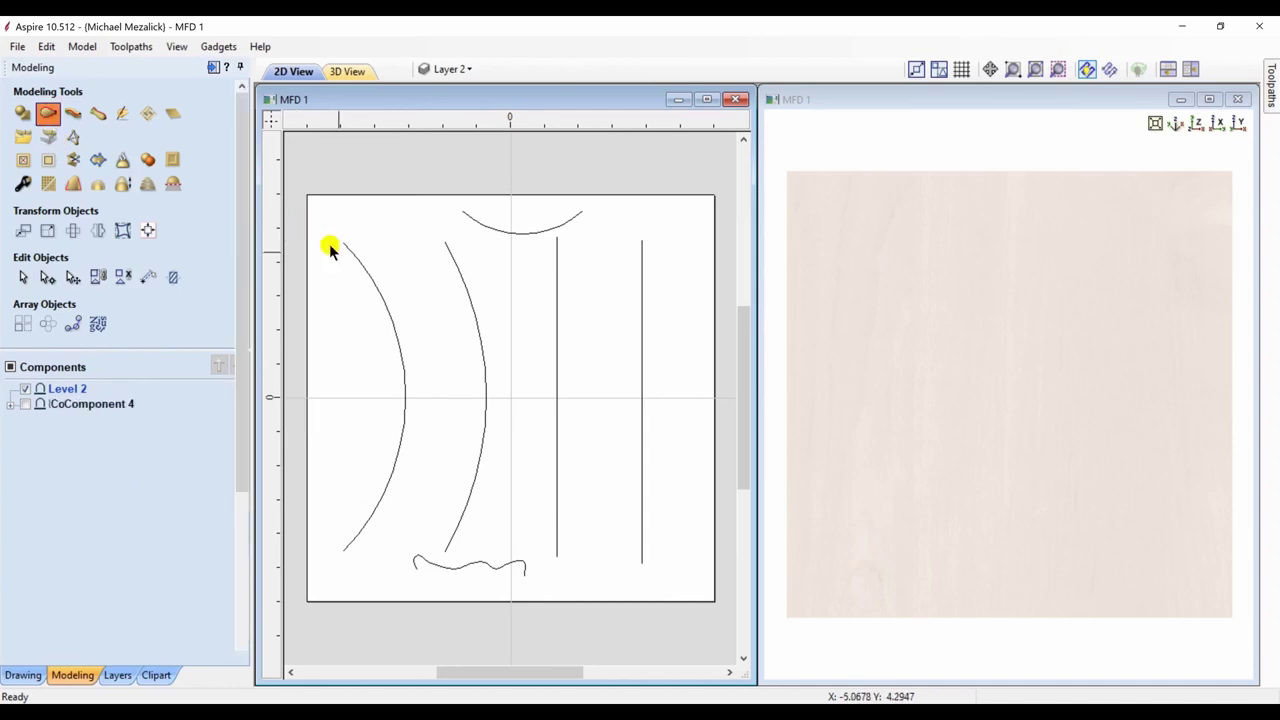
left_click(402, 342)
left_click(483, 368, "shift")
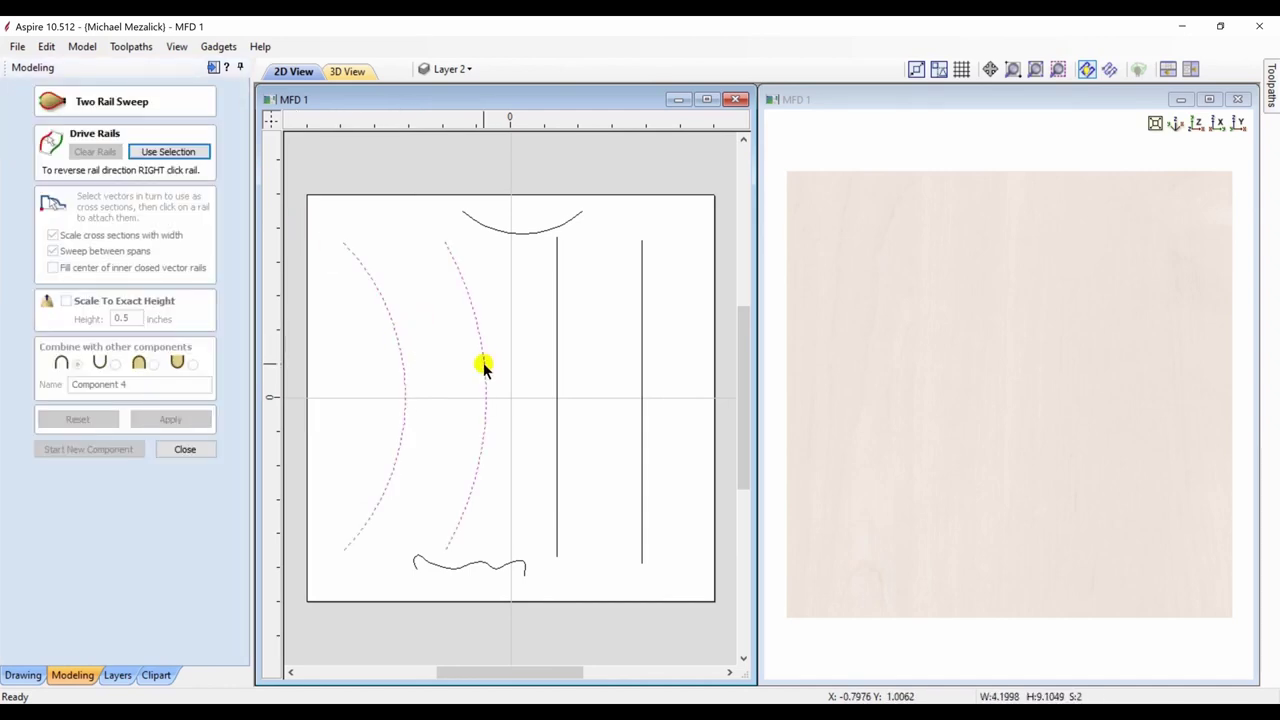
left_click(172, 152)
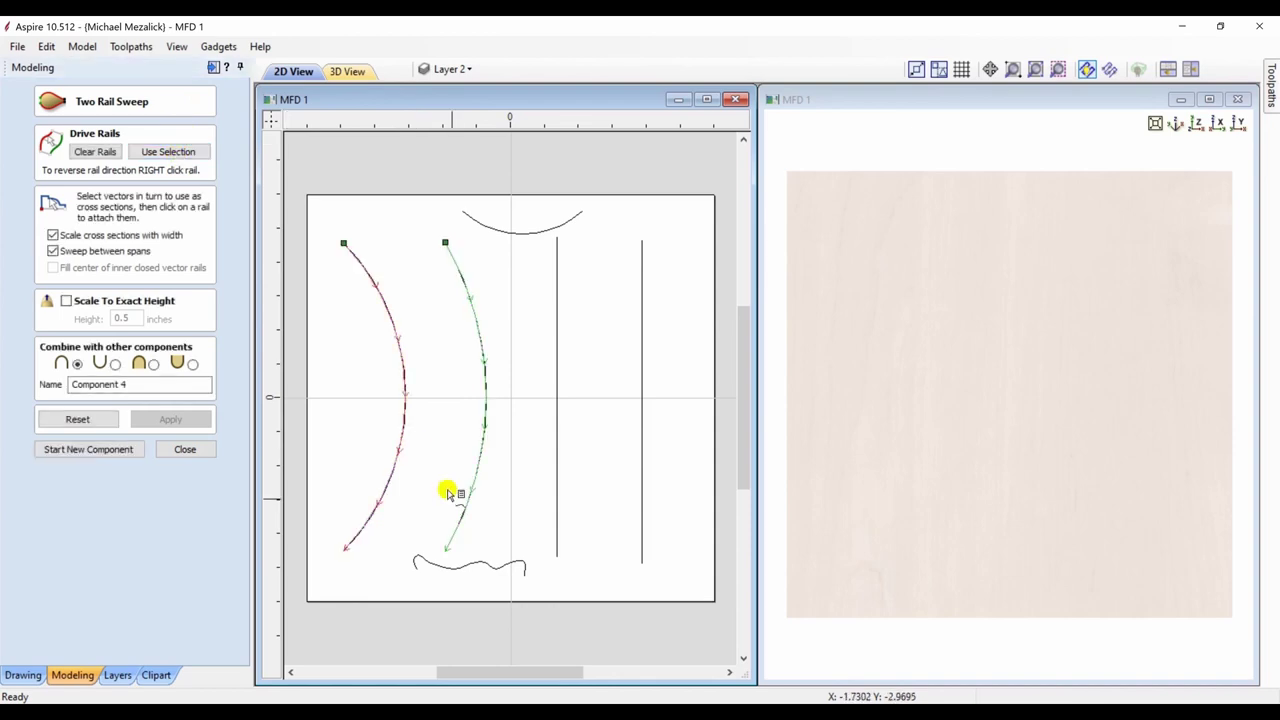
left_click(460, 567)
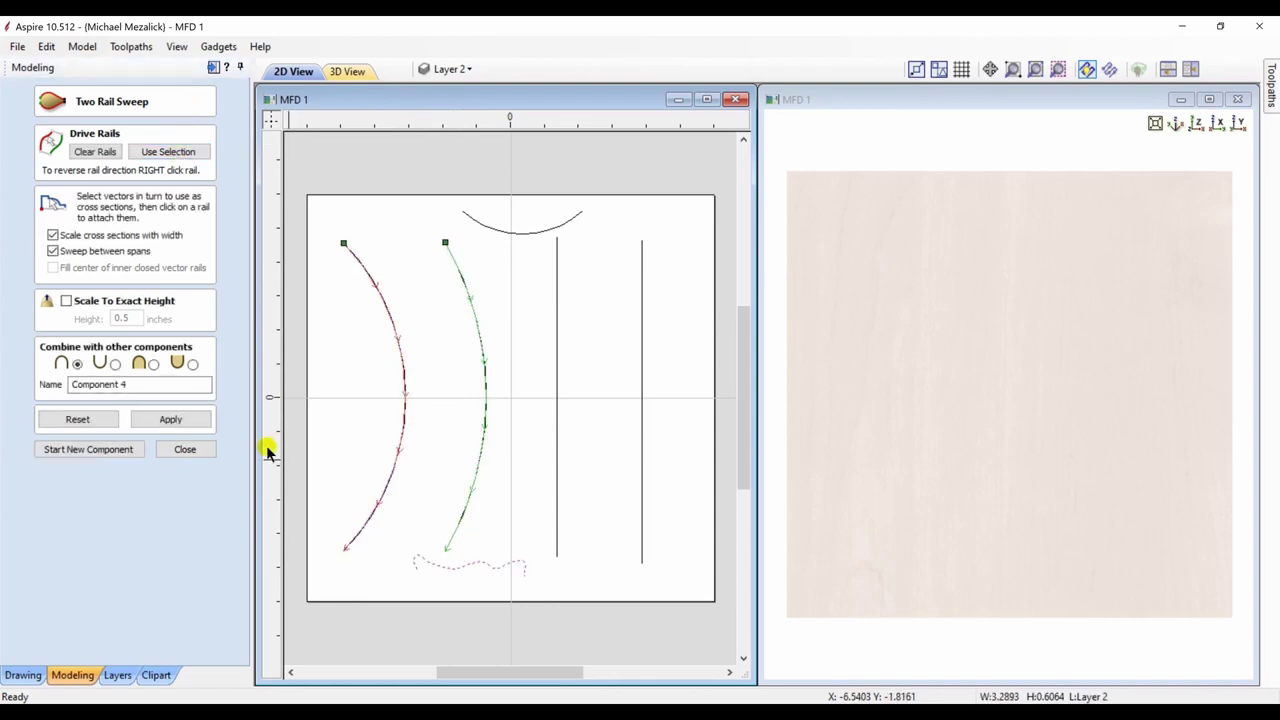
left_click(190, 422)
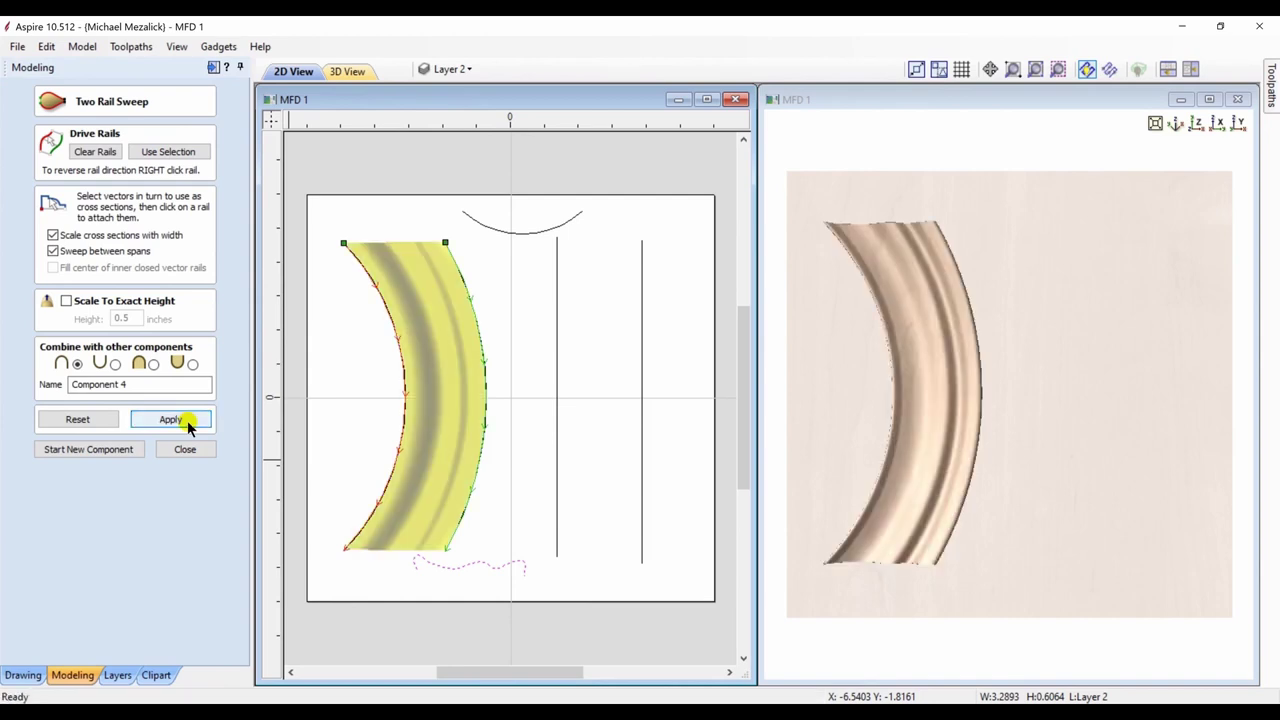
left_click(88, 449)
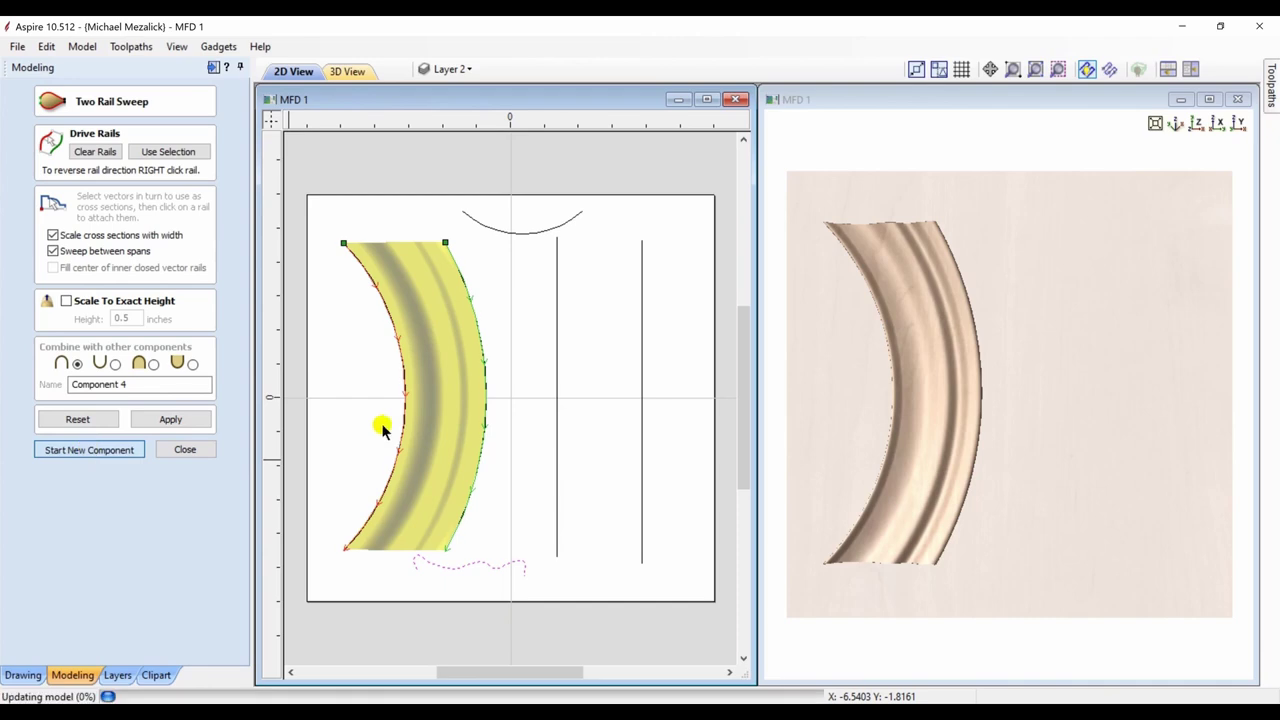
Step: Build Component 5, a straight wavy-profile moulding swept between the two vertical lines
left_click(556, 430)
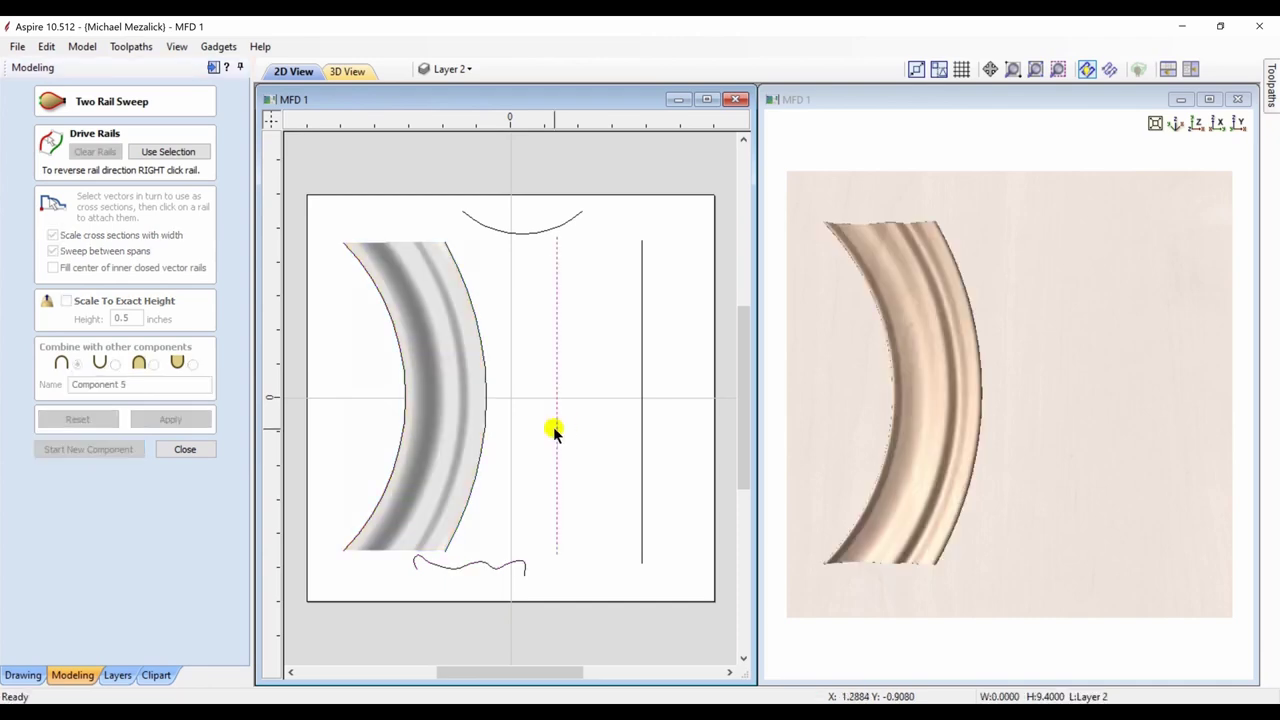
left_click(642, 430, "shift")
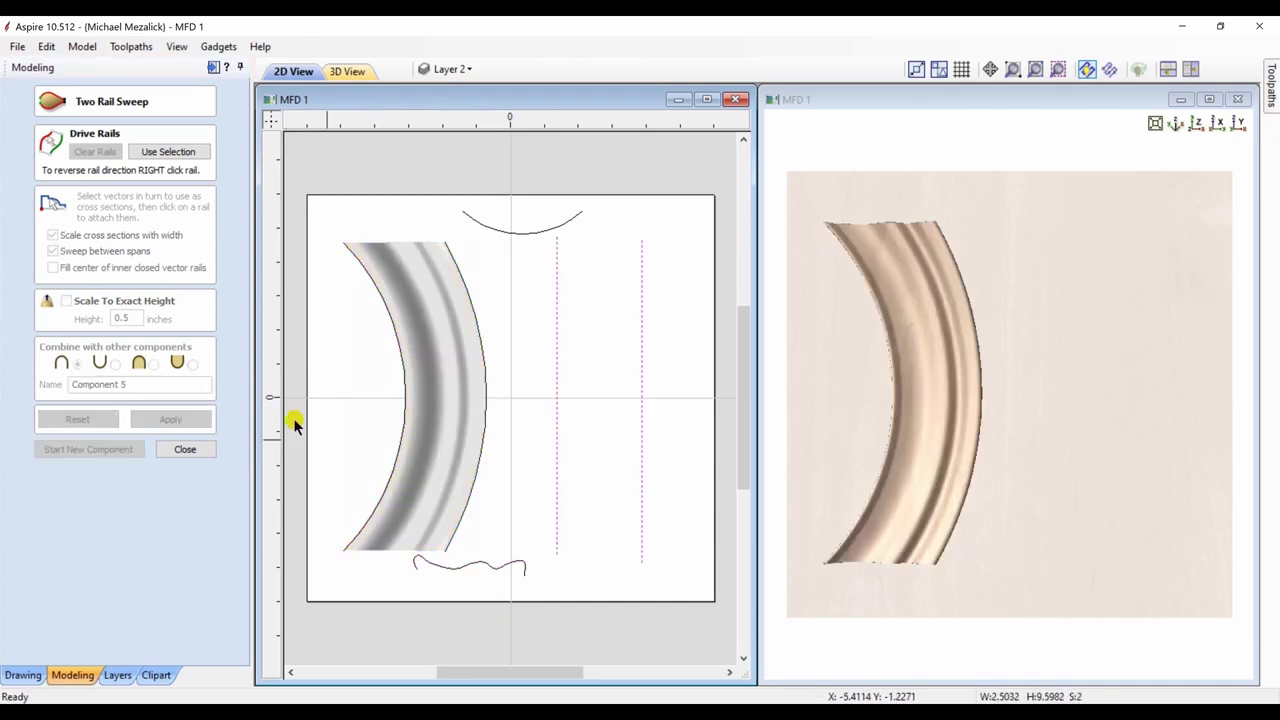
left_click(177, 153)
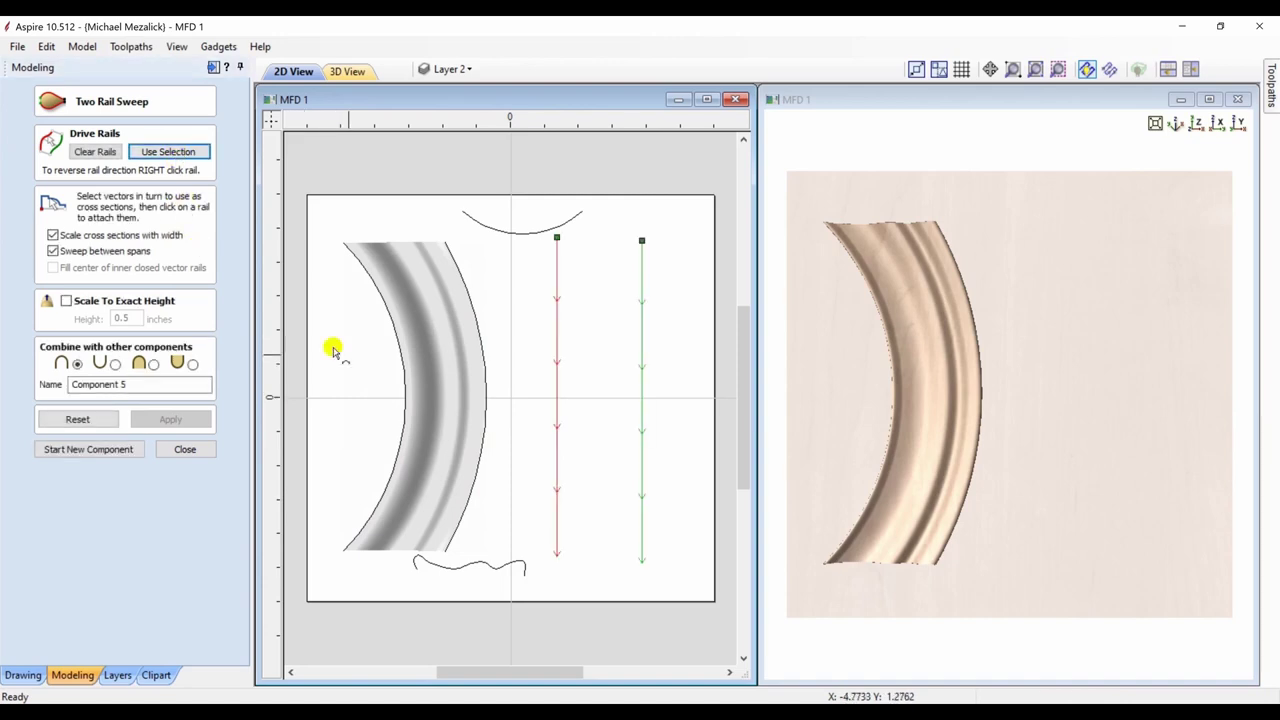
left_click(495, 567)
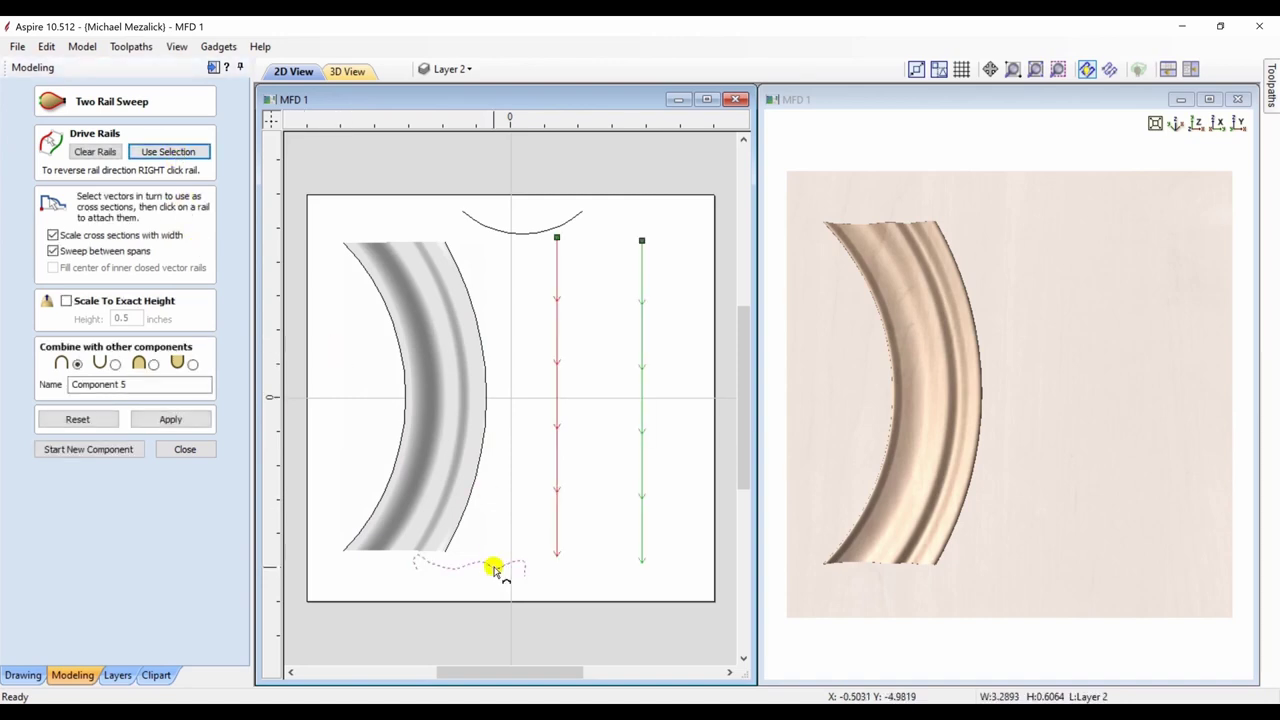
left_click(199, 421)
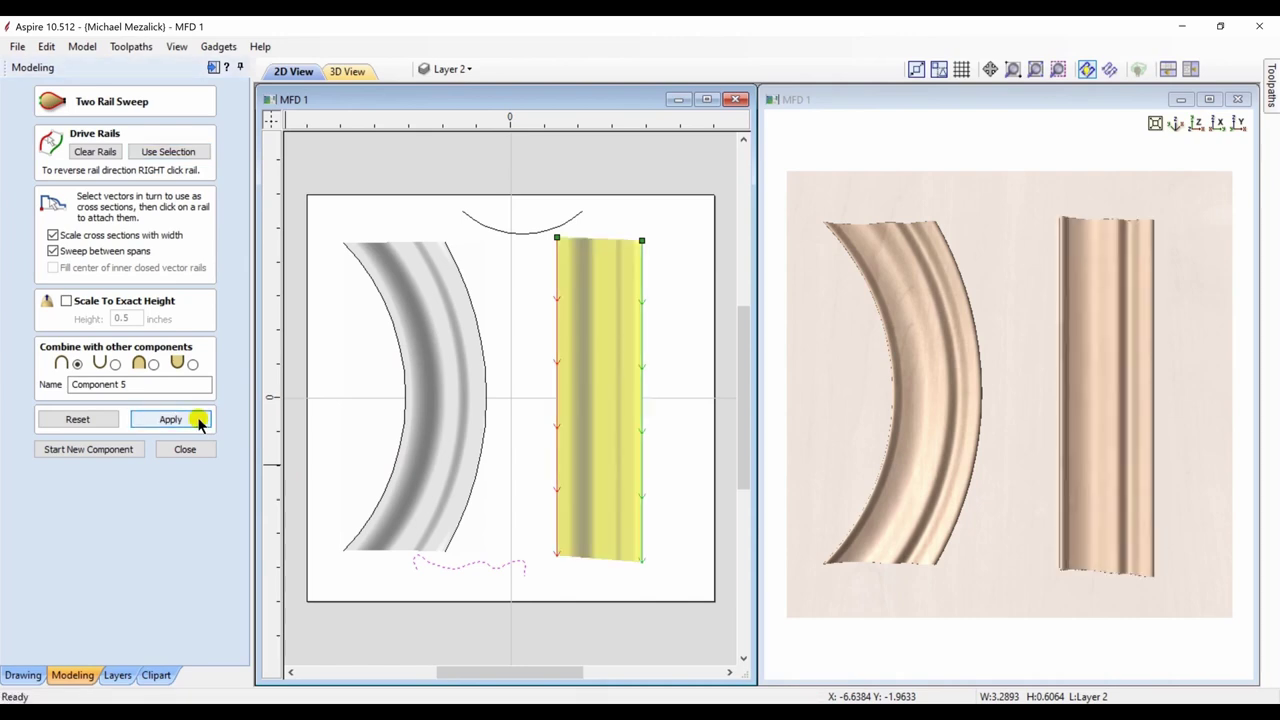
left_click(966, 606)
left_click_drag(966, 606, 980, 578)
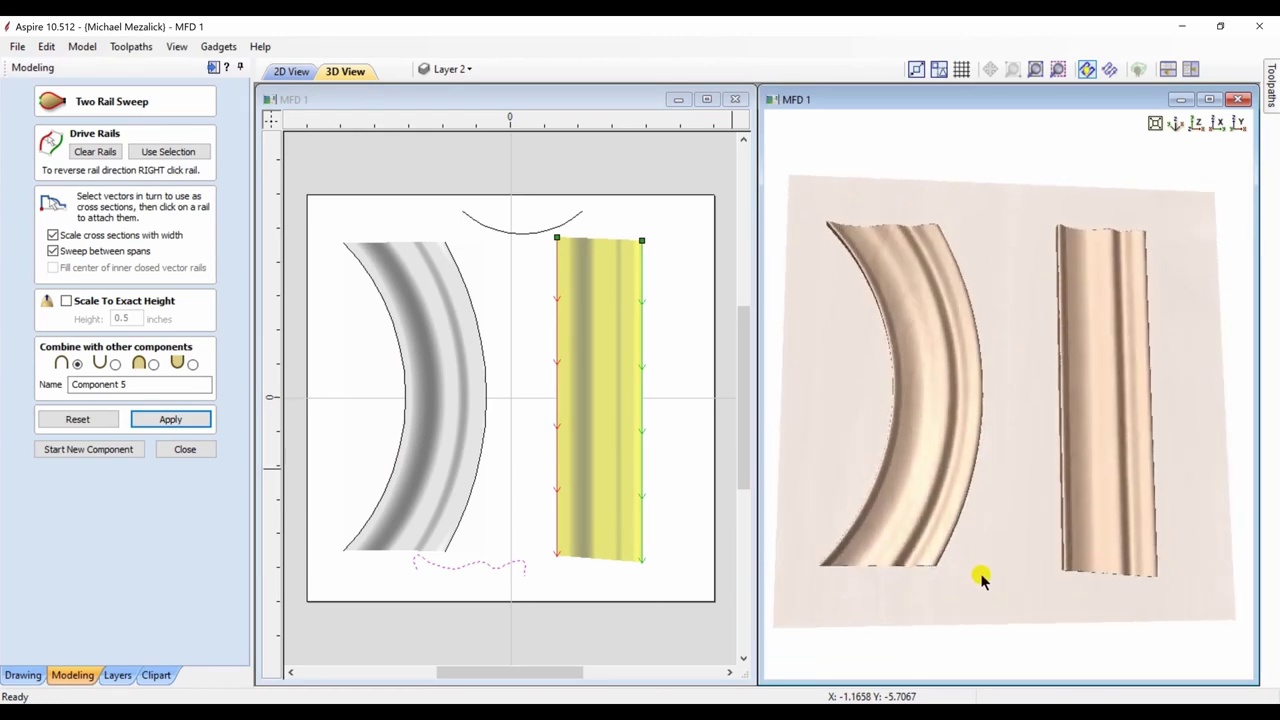
Step: Reverse the red vertical rail and rebuild the sweep, producing a pinched hourglass moulding
left_click(112, 426)
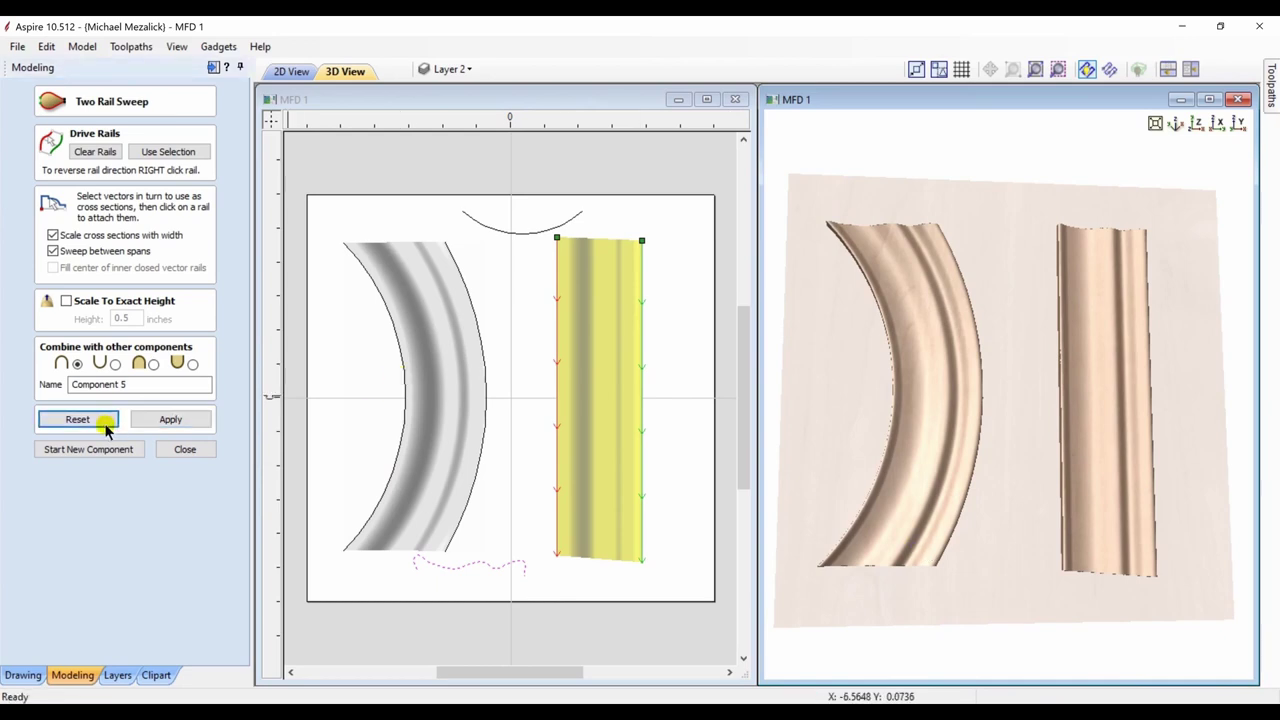
right_click(557, 393)
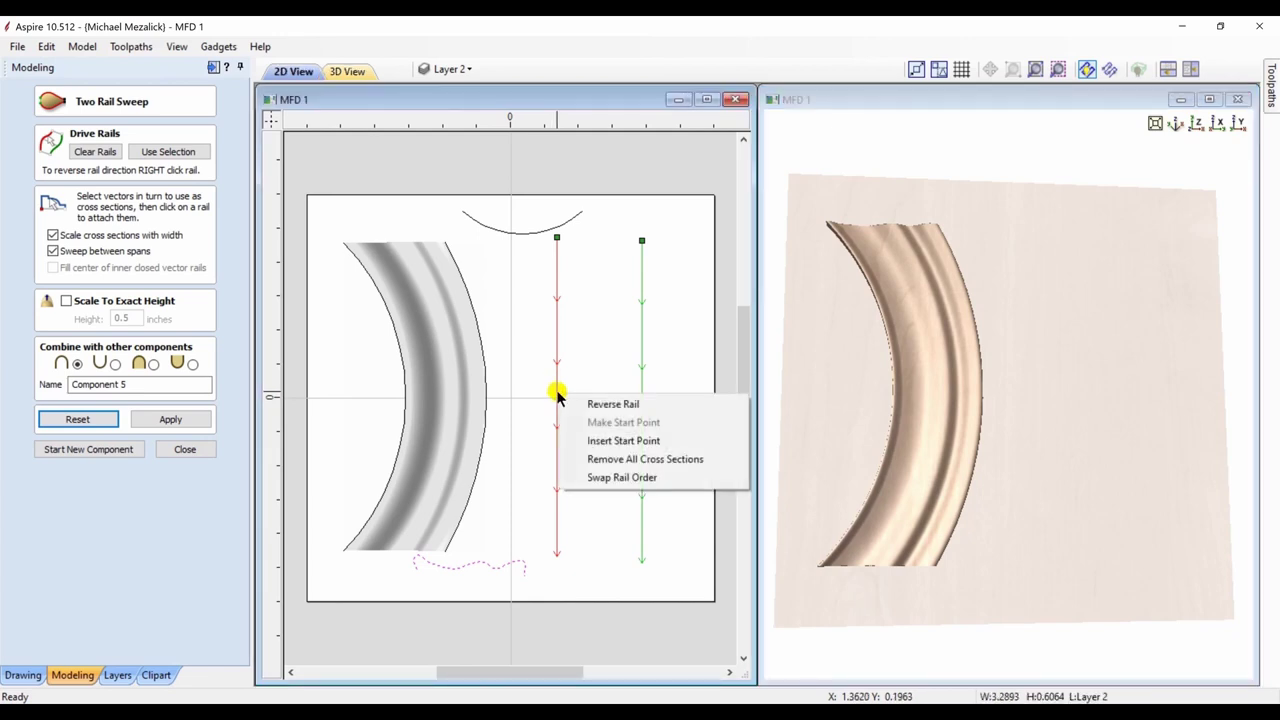
left_click(593, 406)
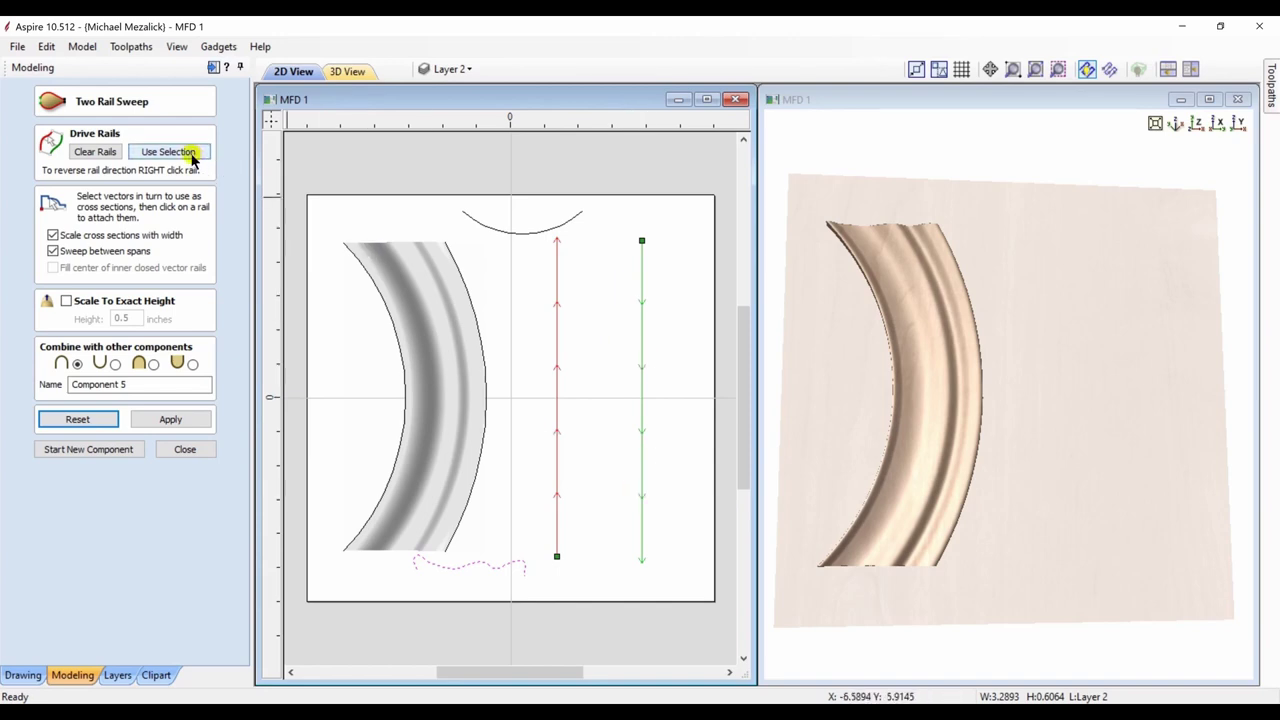
left_click(170, 419)
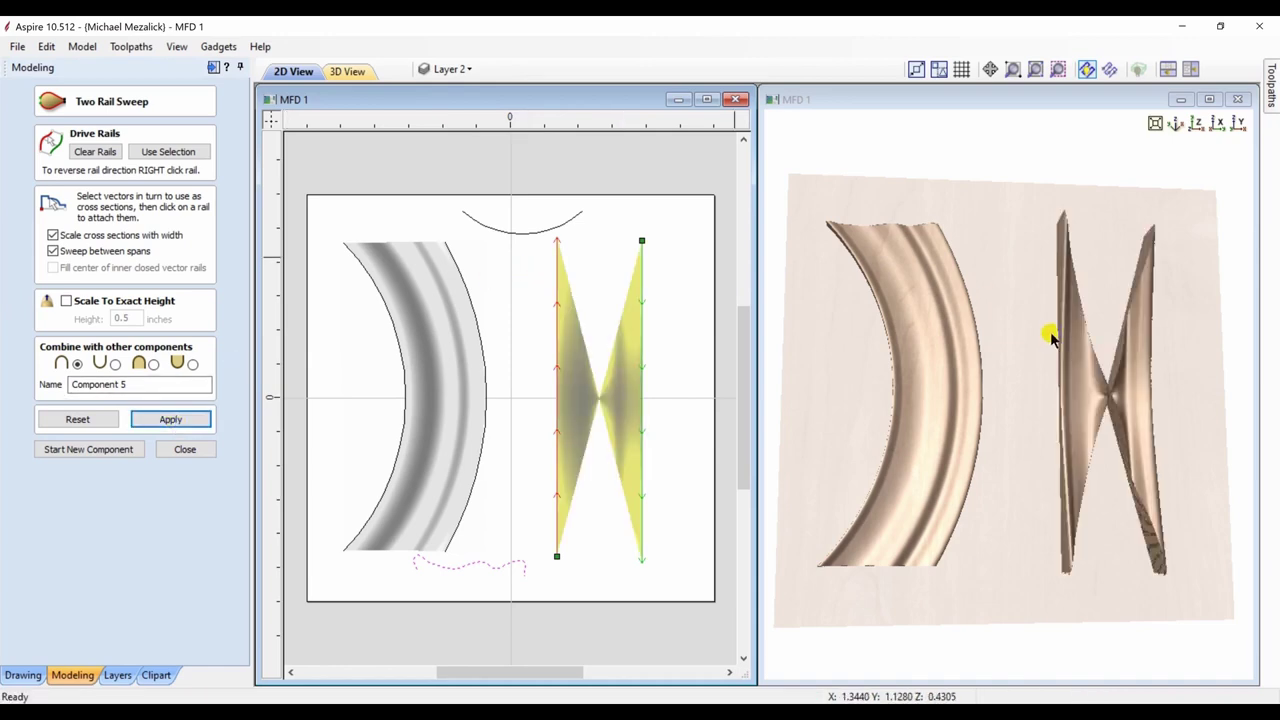
left_click_drag(1051, 337, 1005, 400)
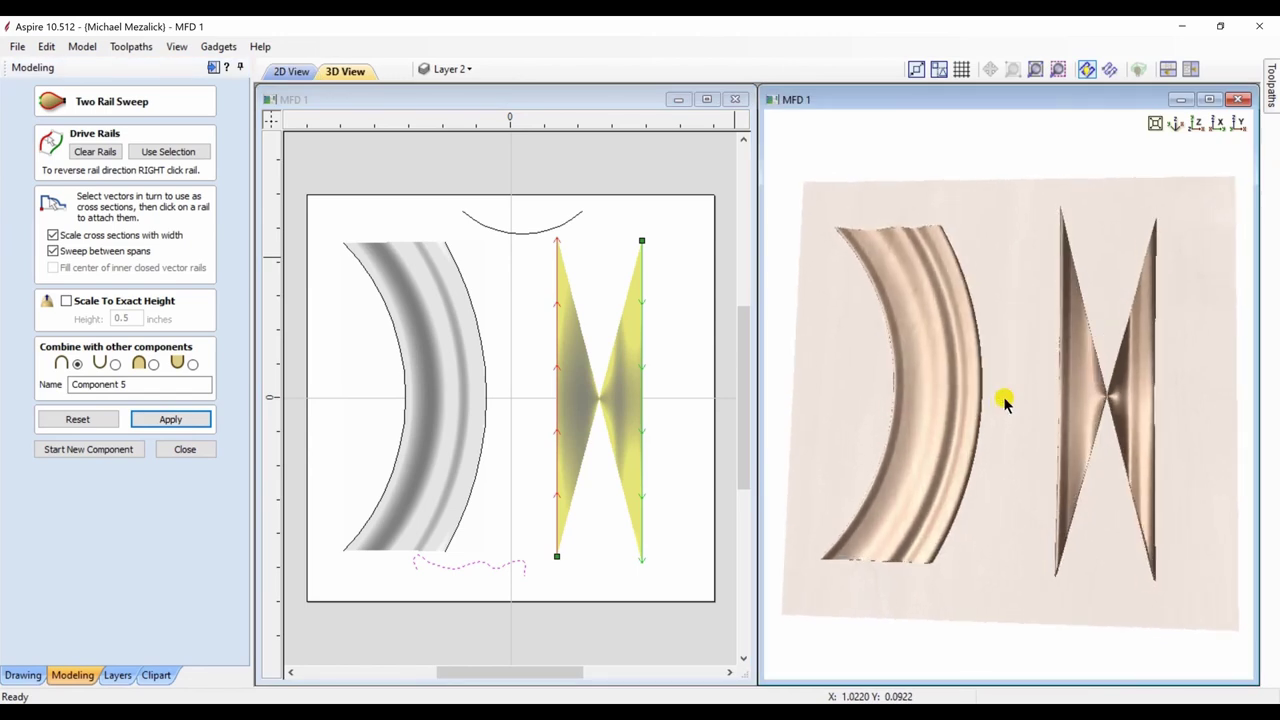
Step: Close the sweep form and draw a tall arc on the centre line bulging left
left_click(196, 453)
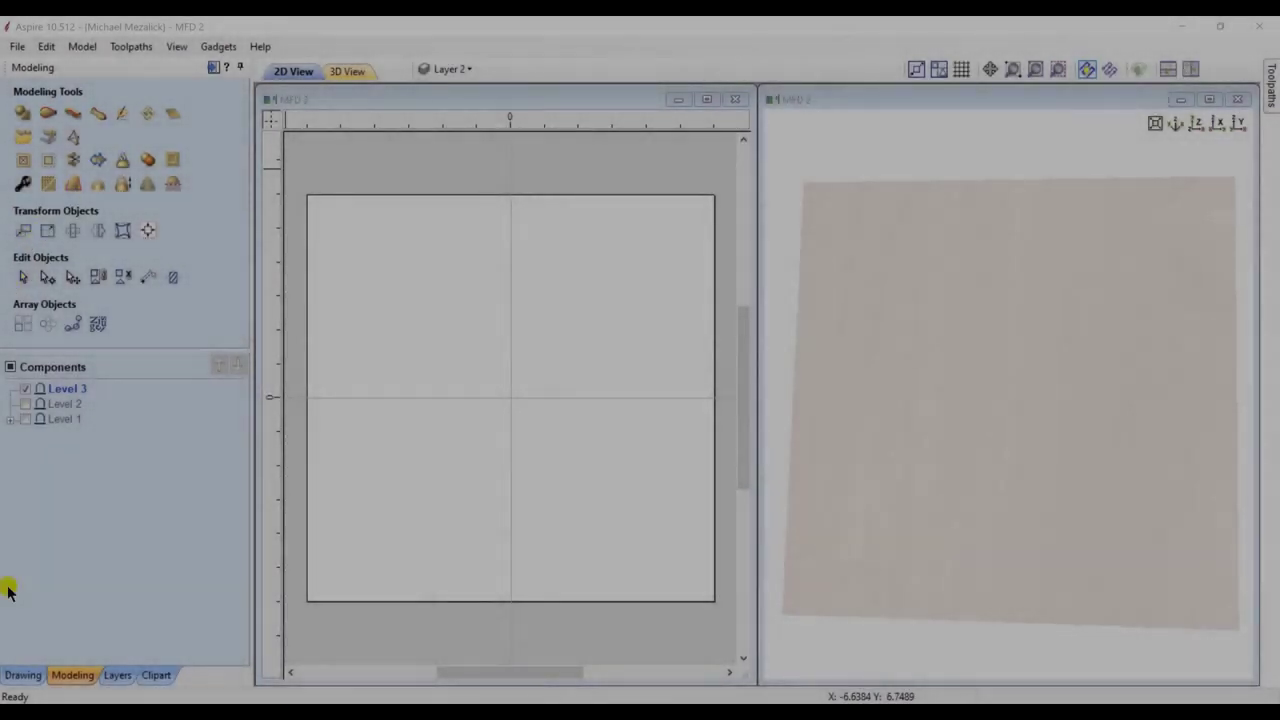
left_click(22, 676)
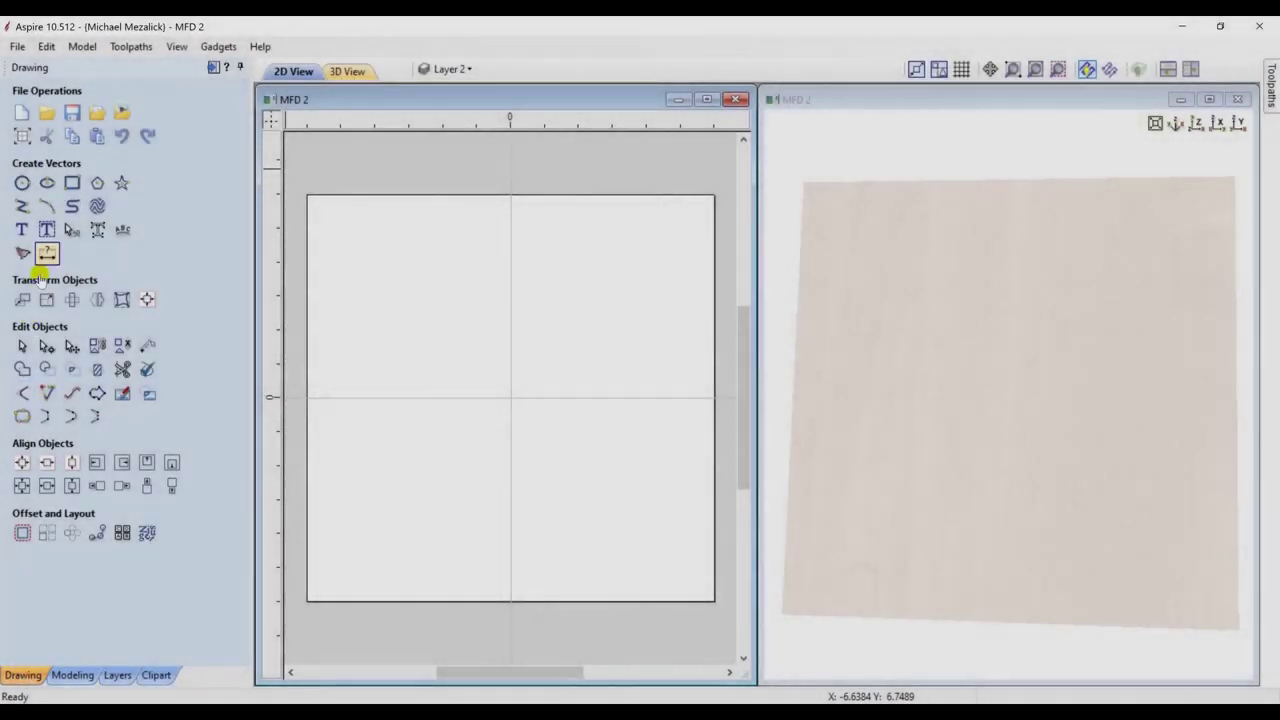
left_click(46, 207)
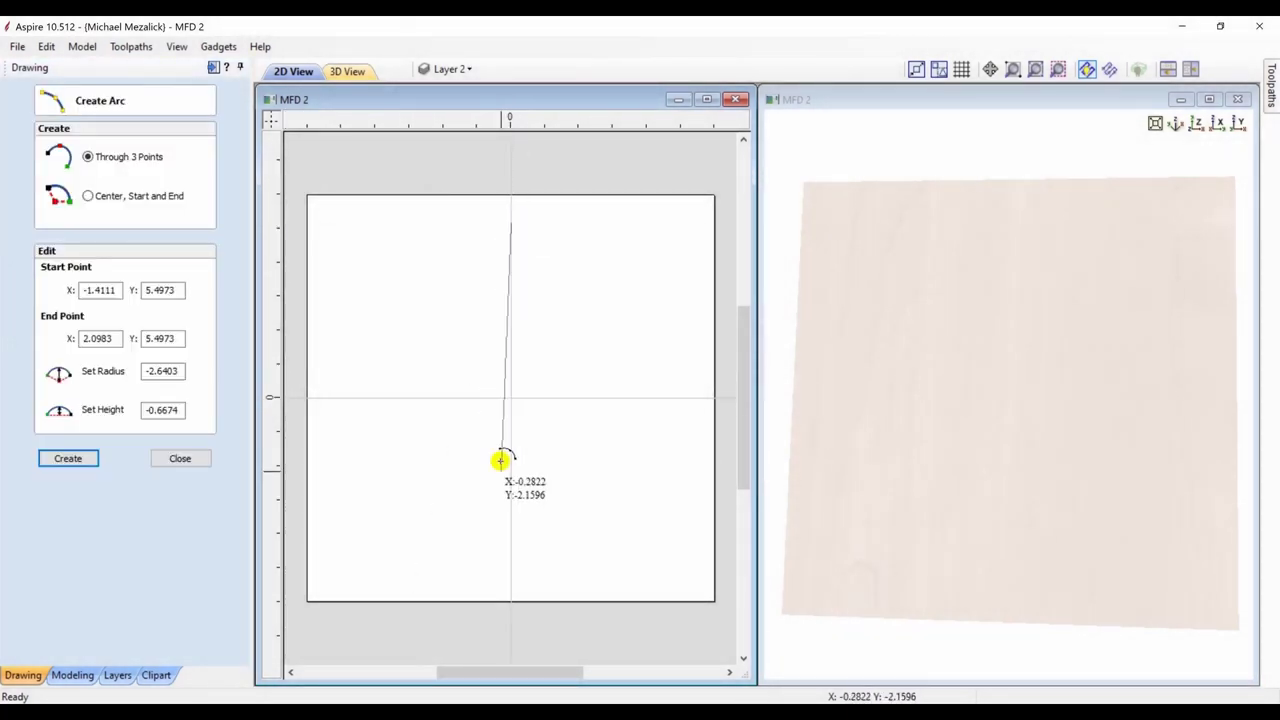
left_click_drag(510, 554, 511, 556)
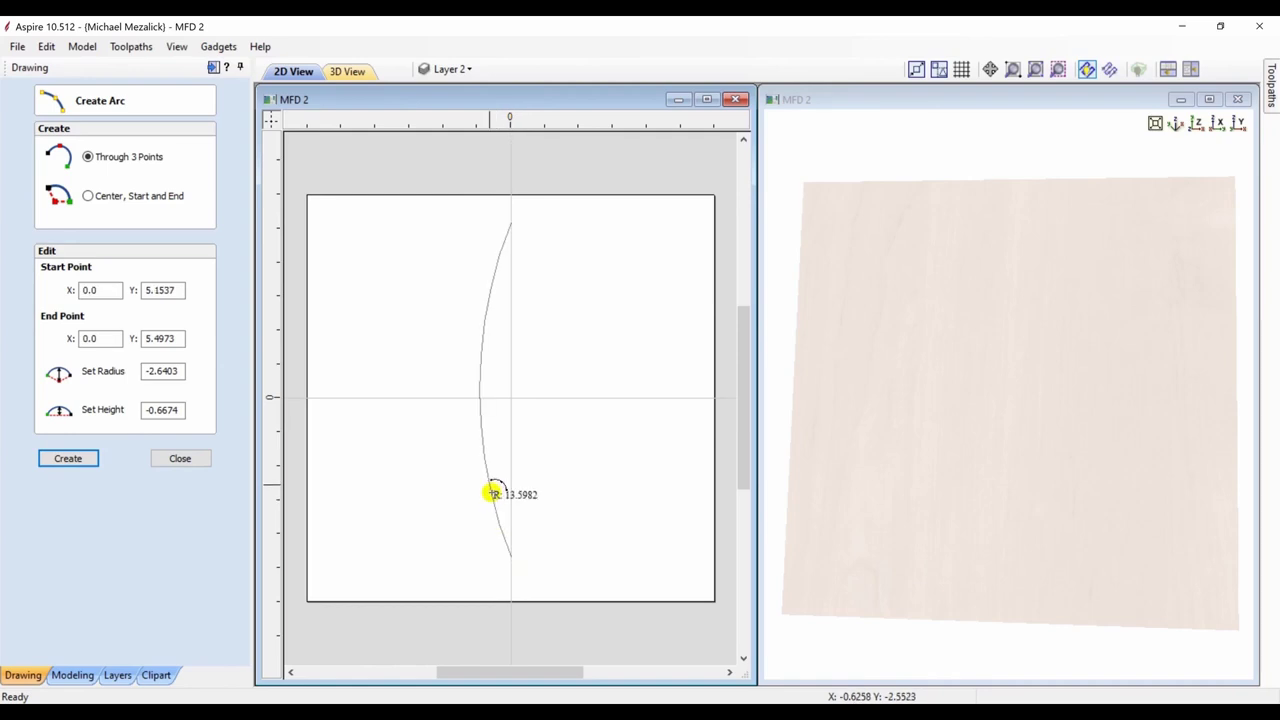
left_click(454, 428)
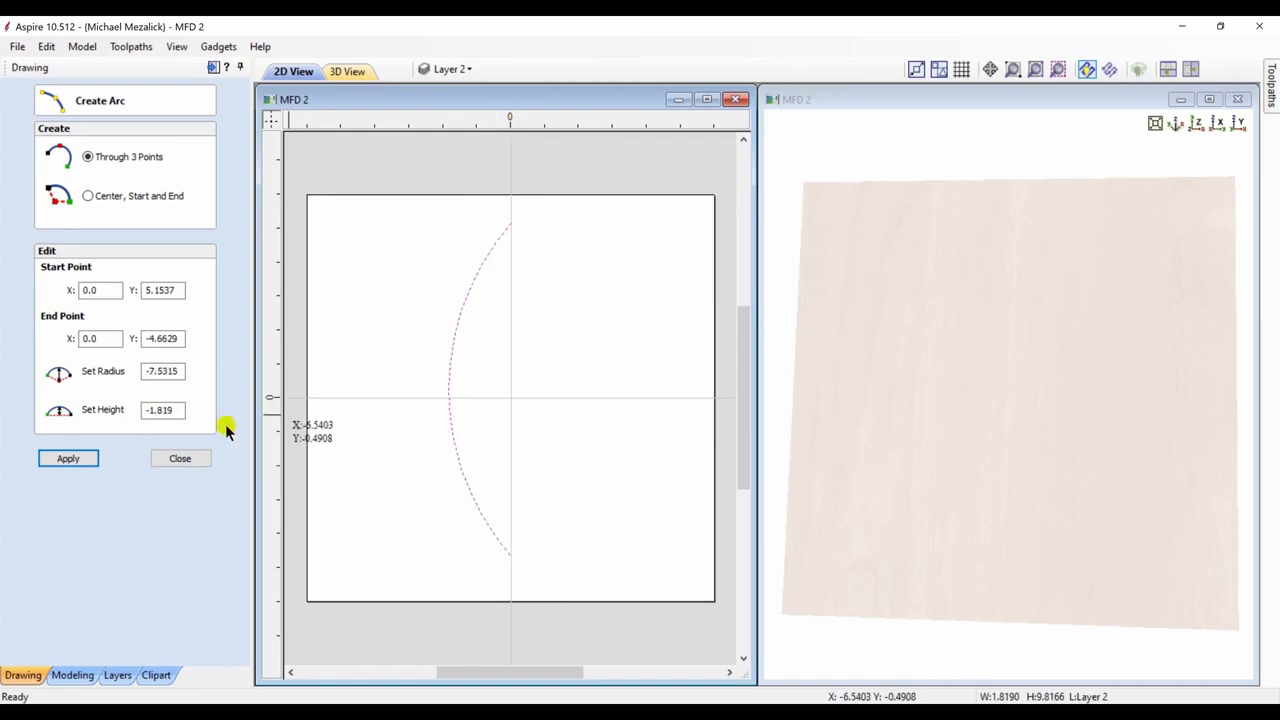
left_click(182, 459)
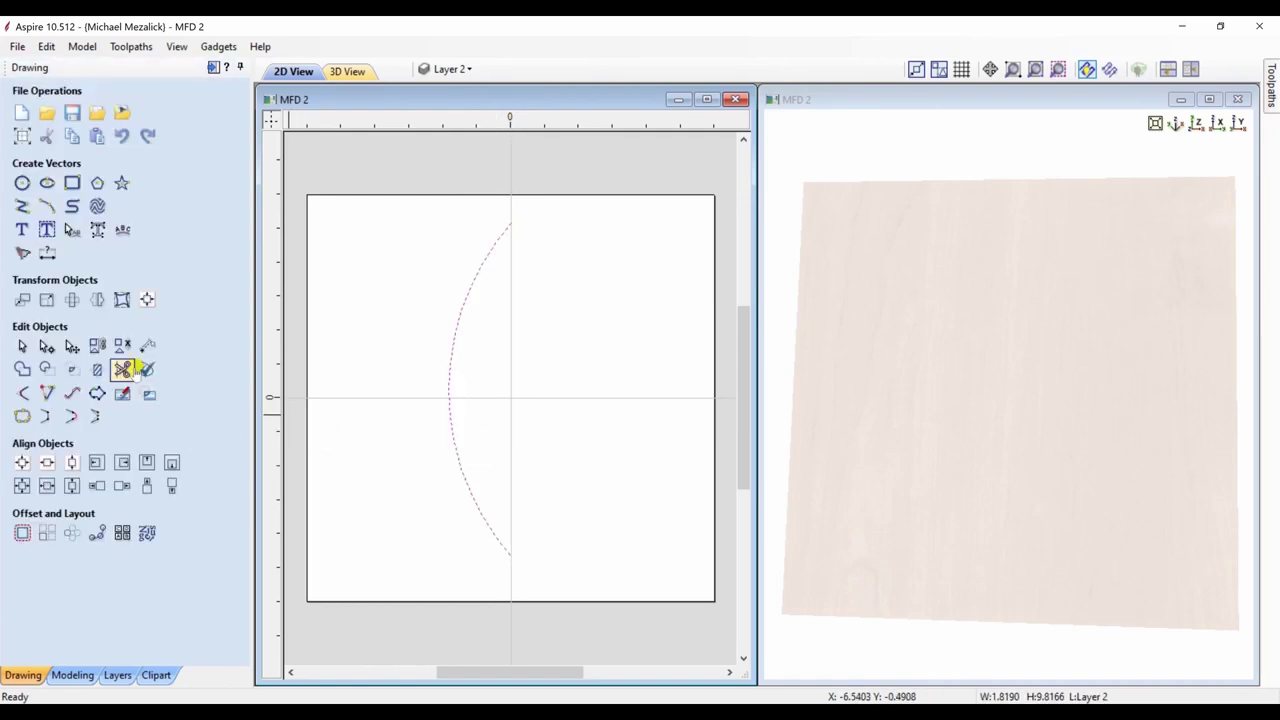
Step: Mirror a horizontal copy of the arc and join both arcs into a closed pointed oval
left_click(97, 302)
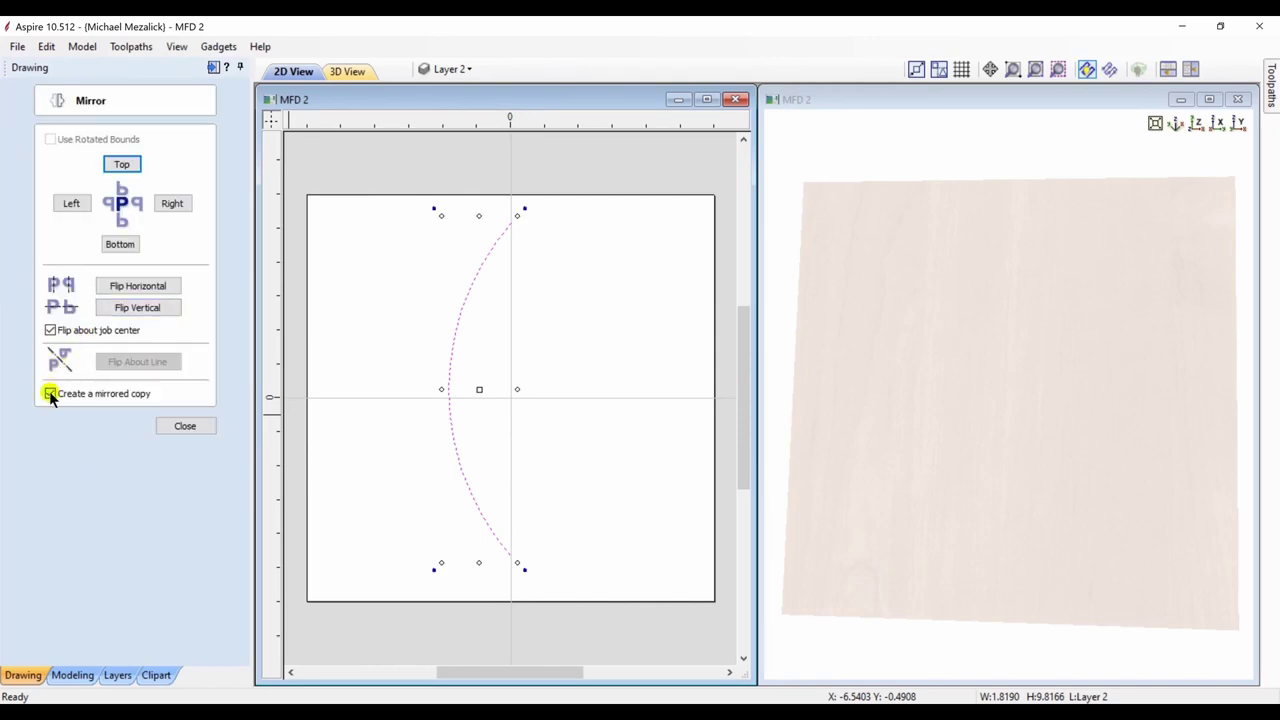
left_click(127, 286)
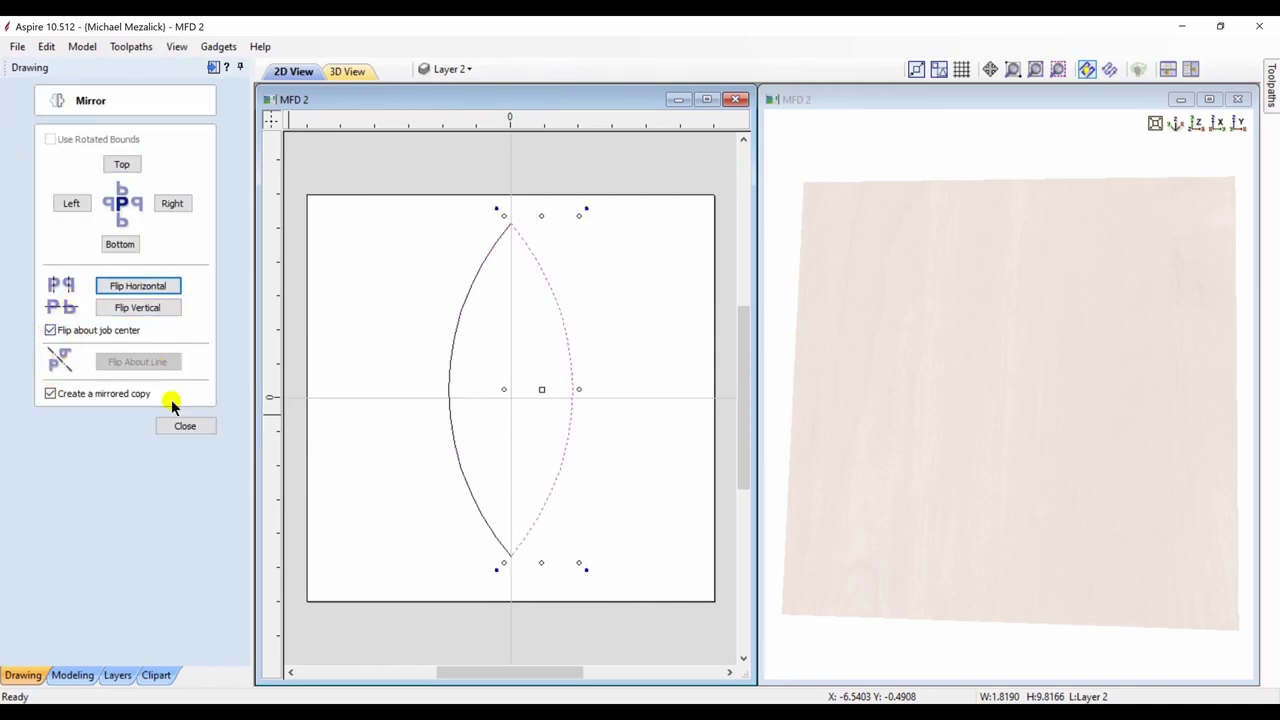
left_click(185, 426)
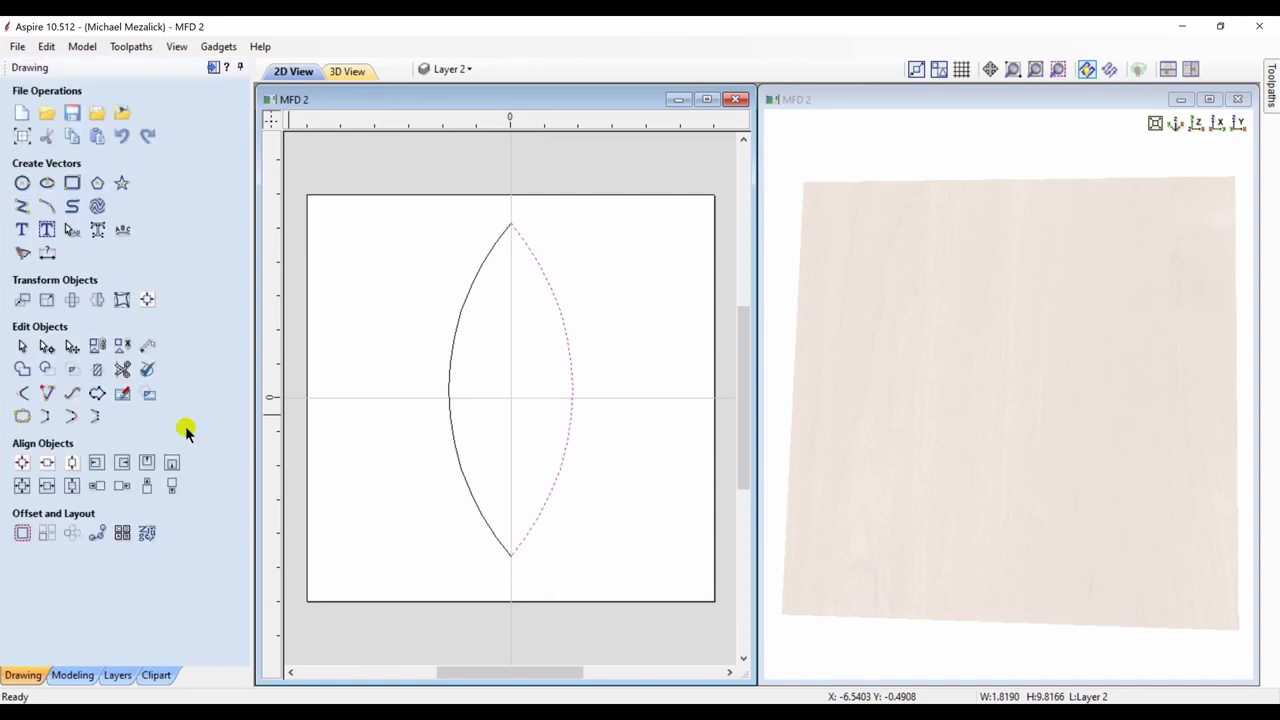
left_click(448, 372, "shift")
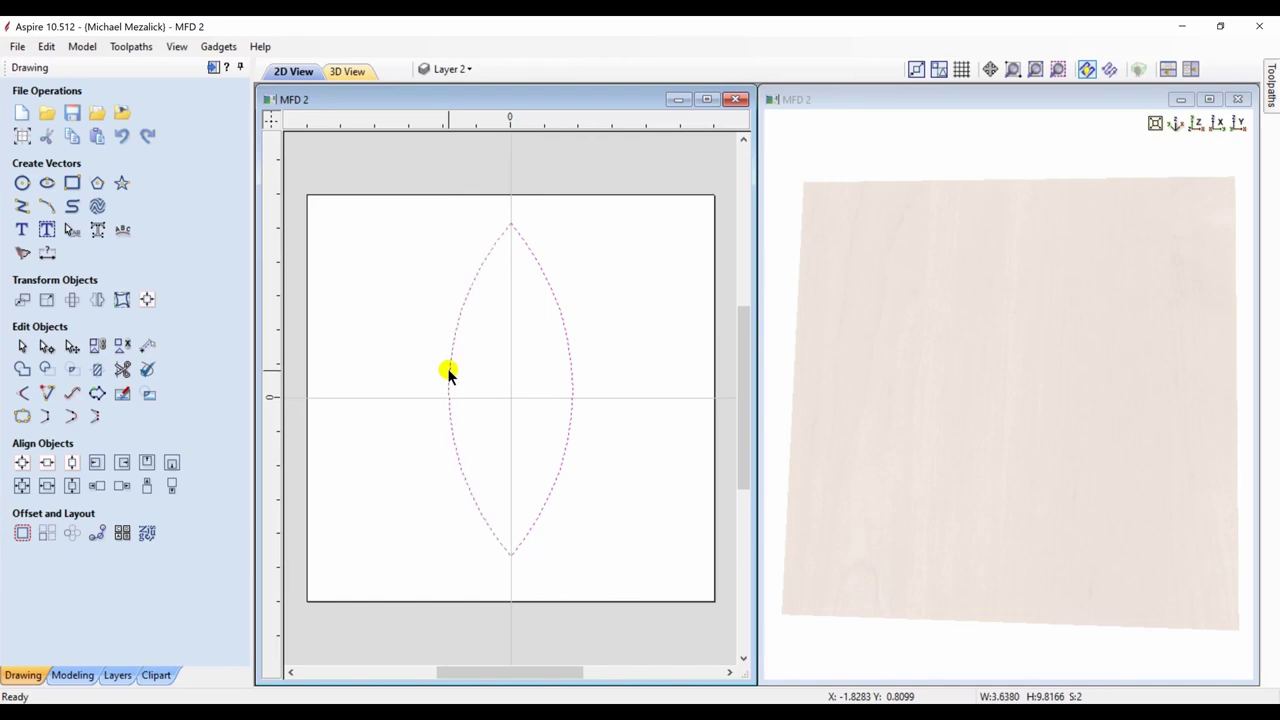
left_click(97, 419)
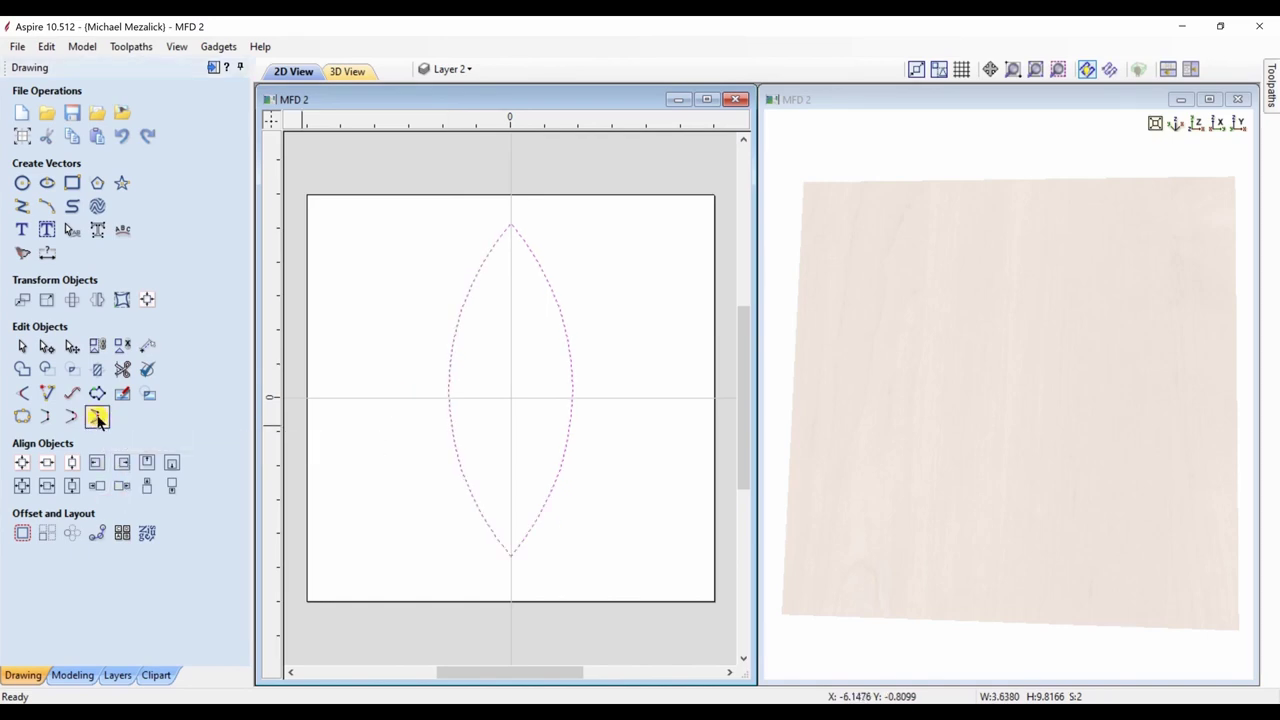
Step: Model the lens outline as a rounded shape with a -34.2 profile angle, kept as Component 4
left_click(71, 675)
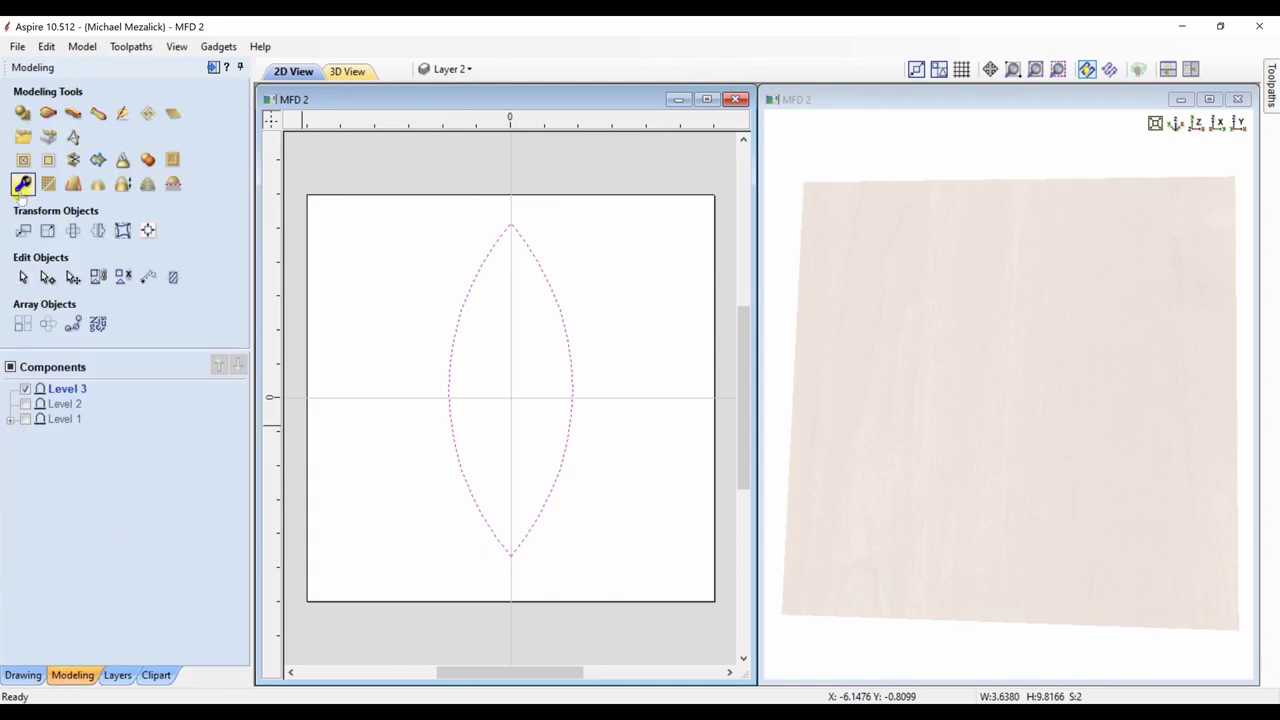
left_click(22, 113)
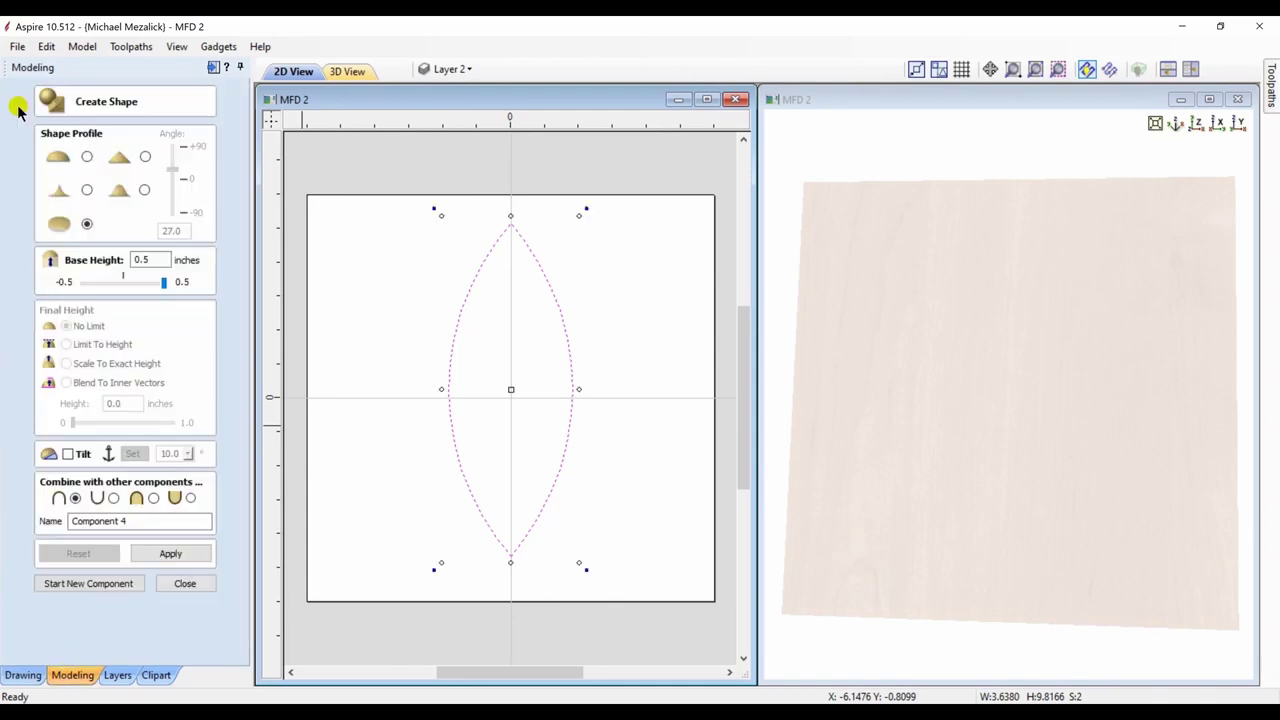
left_click(87, 158)
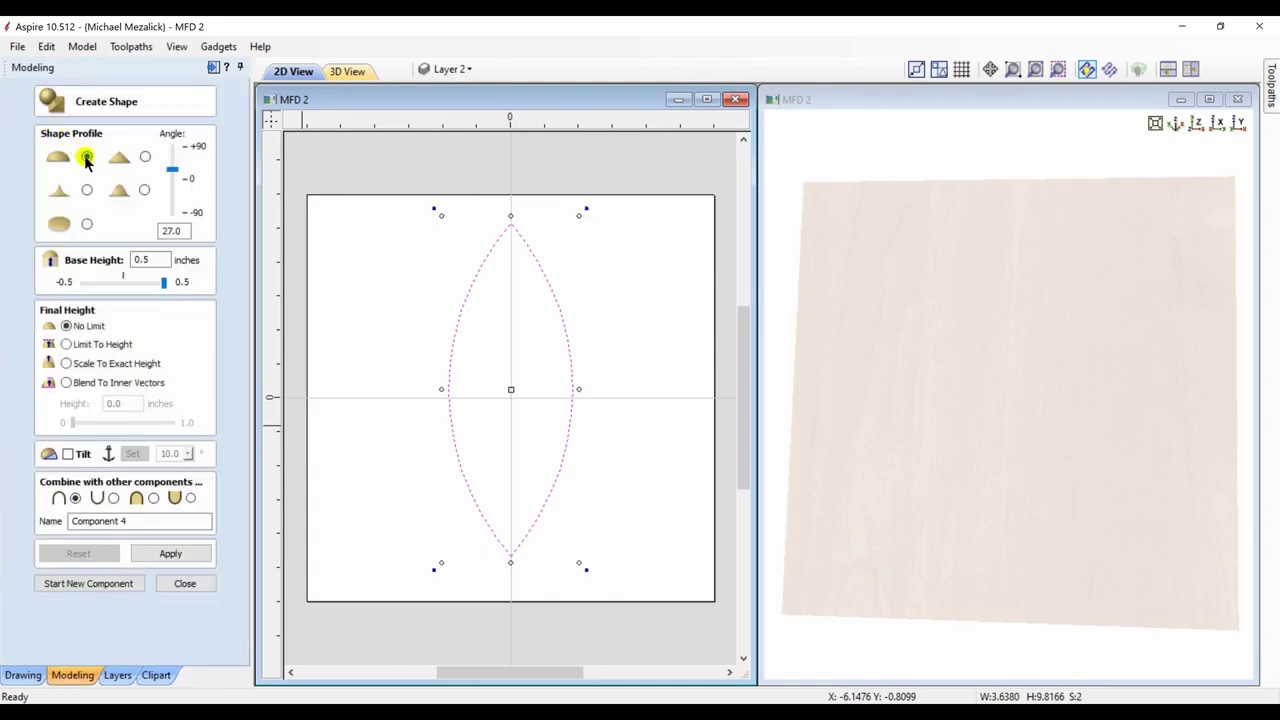
left_click(173, 191)
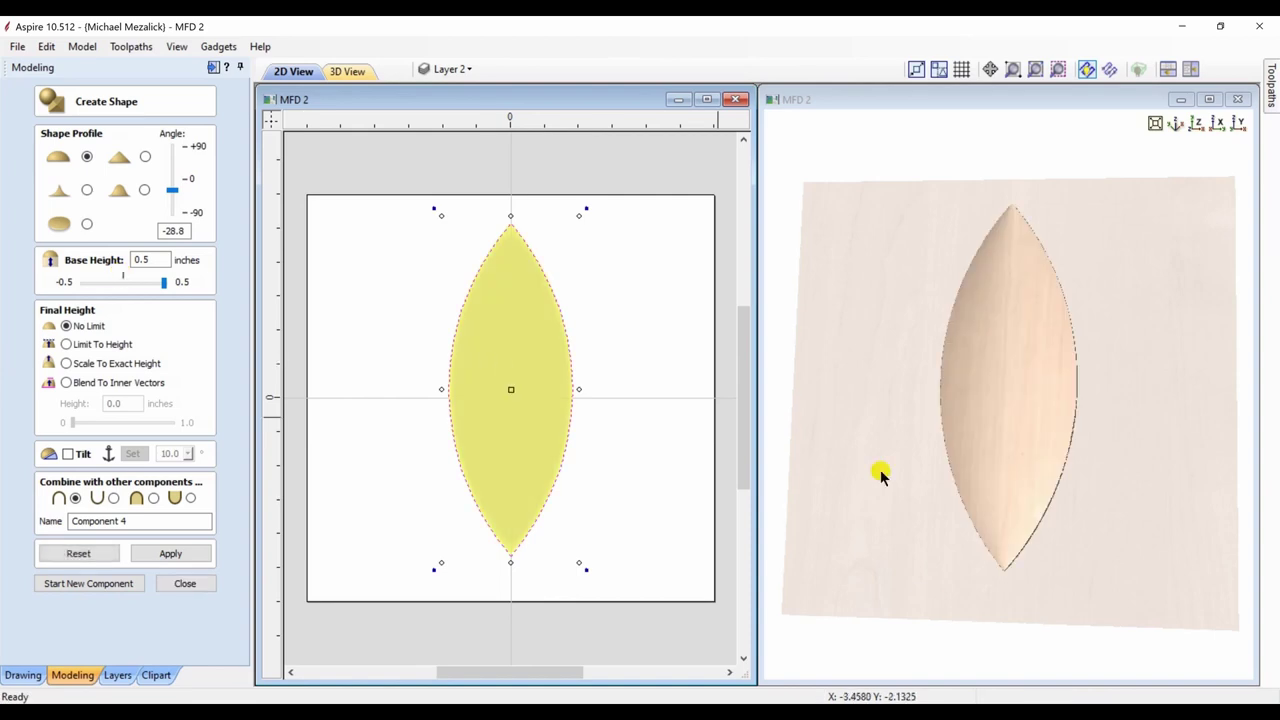
left_click_drag(938, 533, 995, 464)
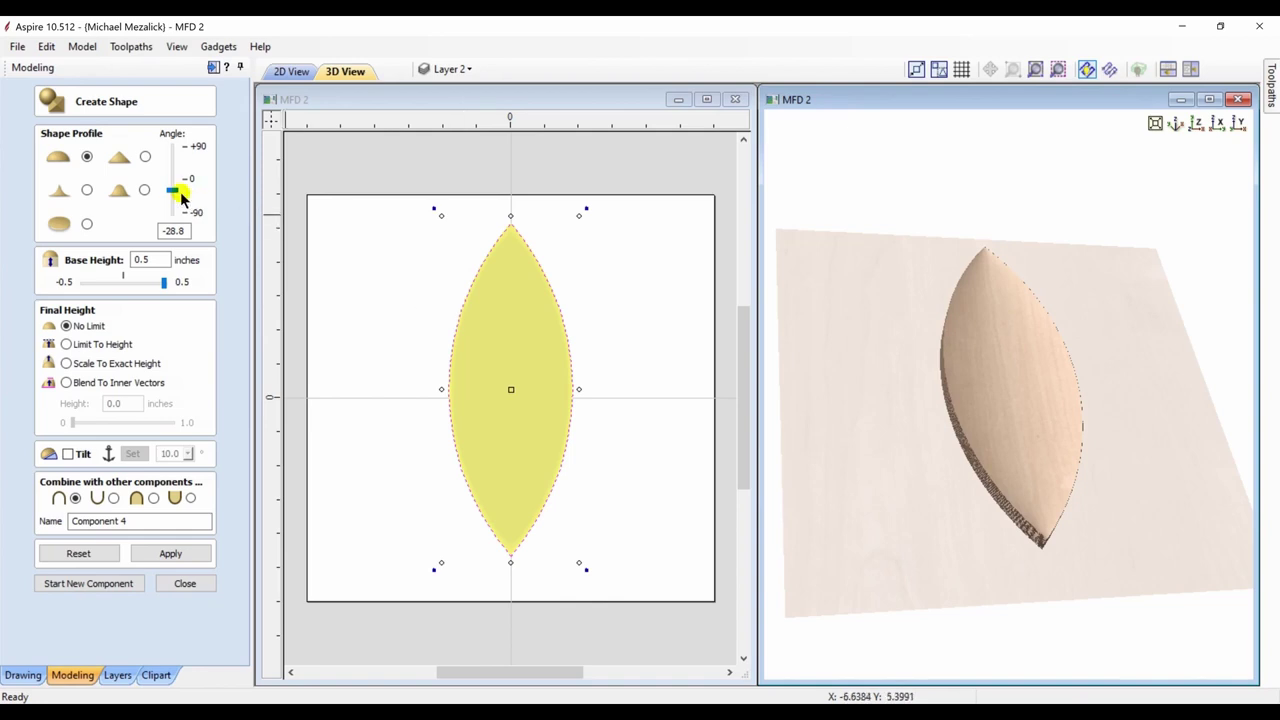
left_click_drag(181, 199, 172, 205)
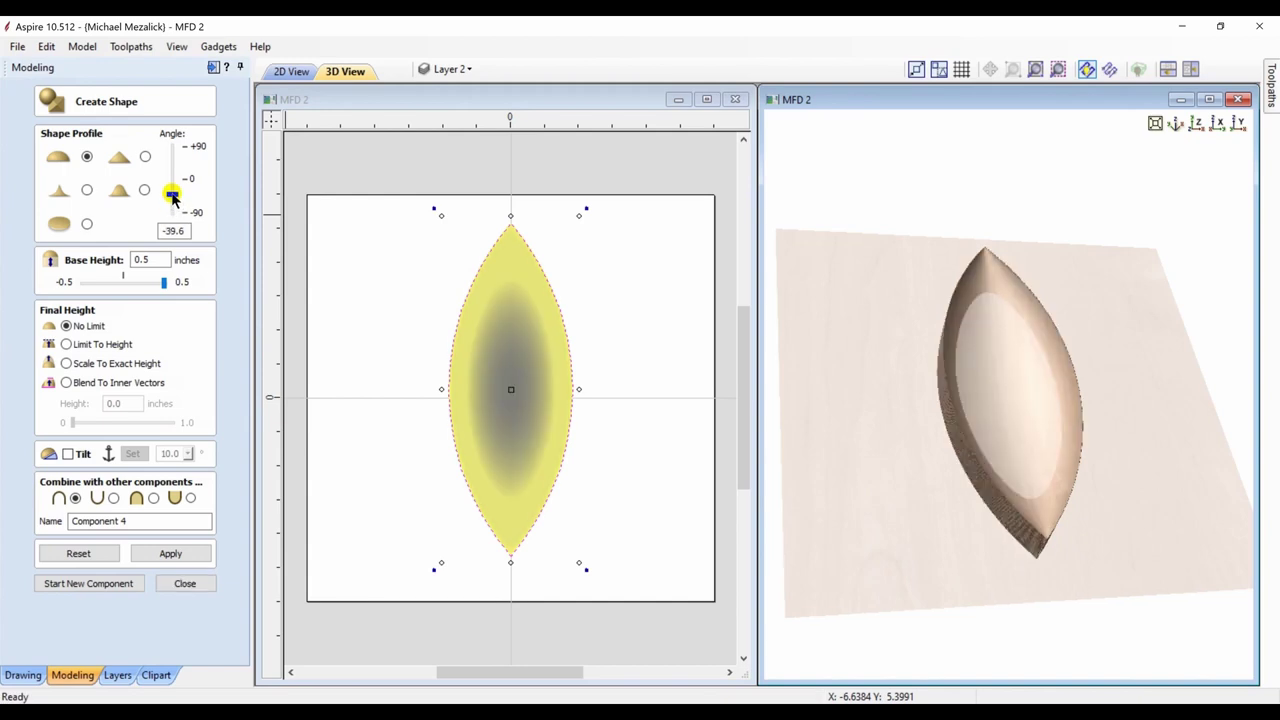
left_click_drag(173, 197, 173, 196)
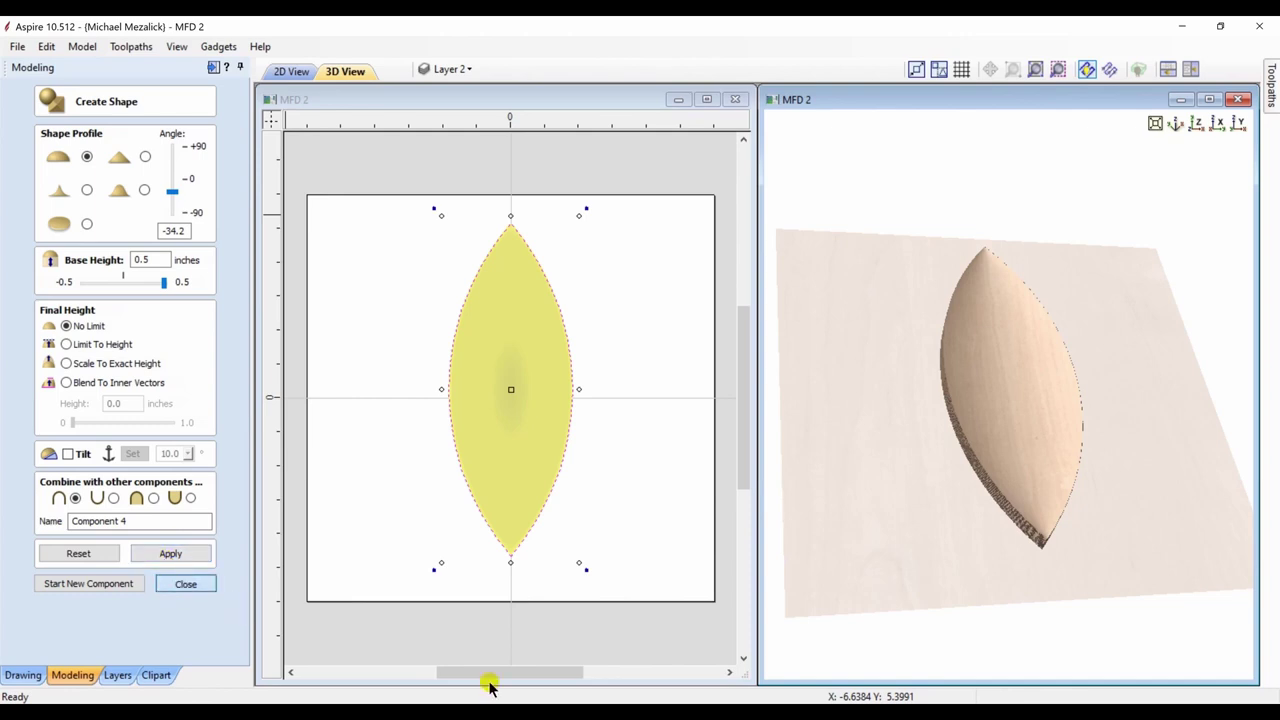
left_click(185, 583)
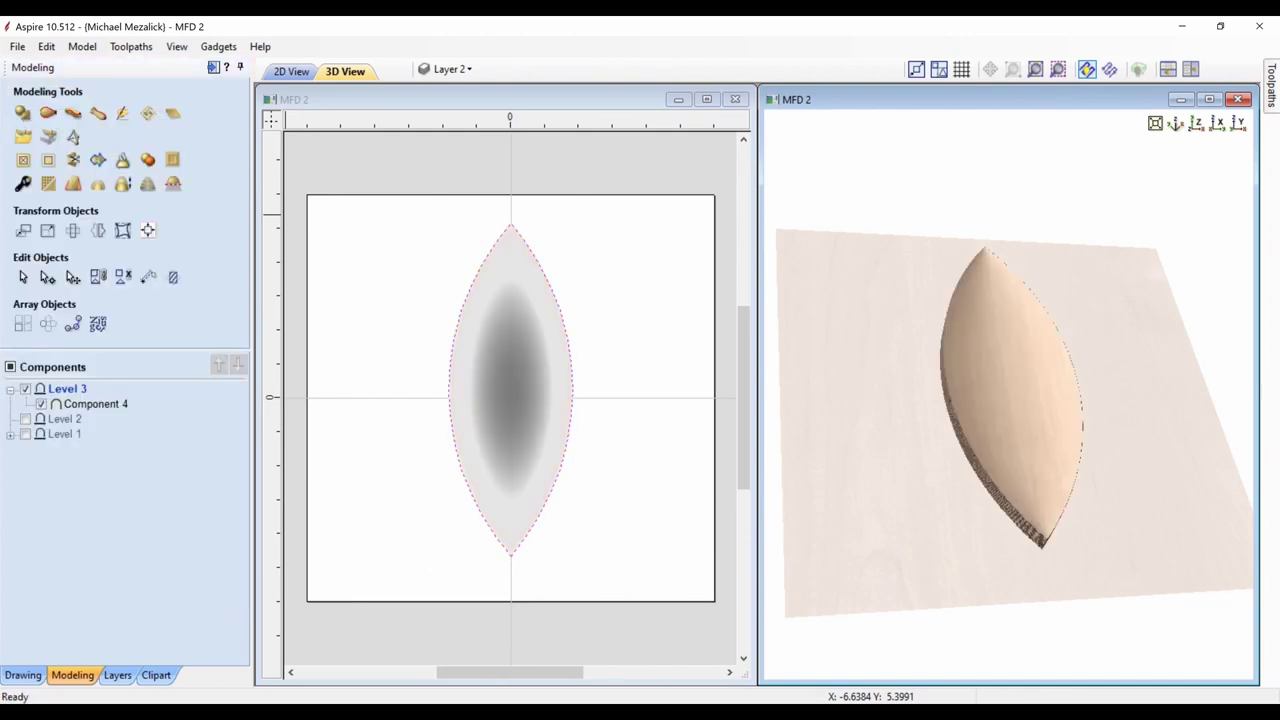
Step: Delete Component 4 and cut the lens outline at its top node into two arcs
key("Delete")
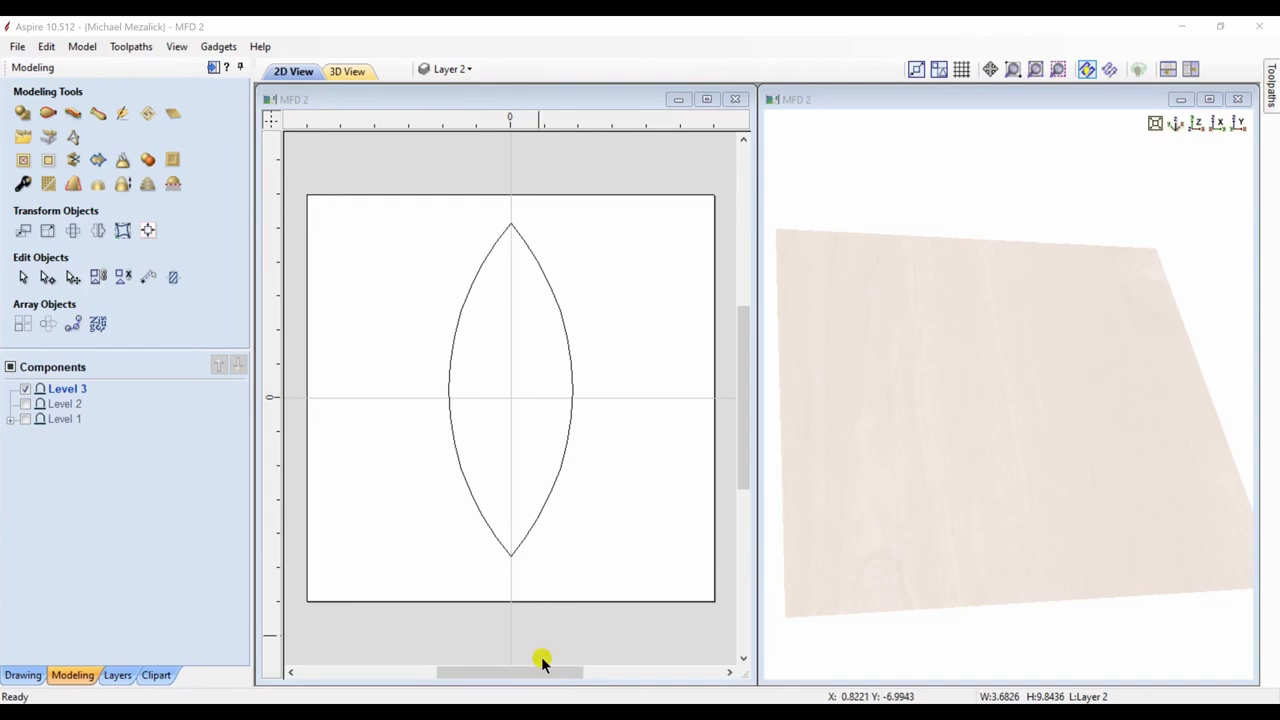
left_click(526, 536)
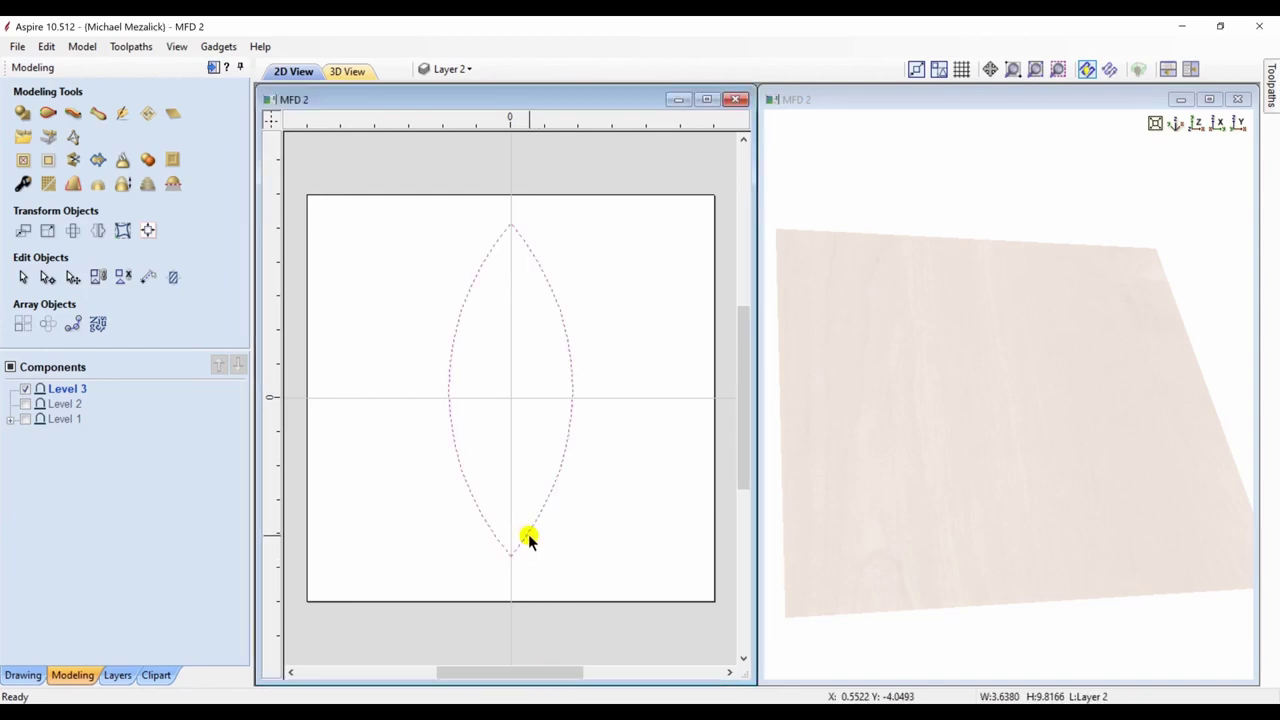
double_click(527, 537)
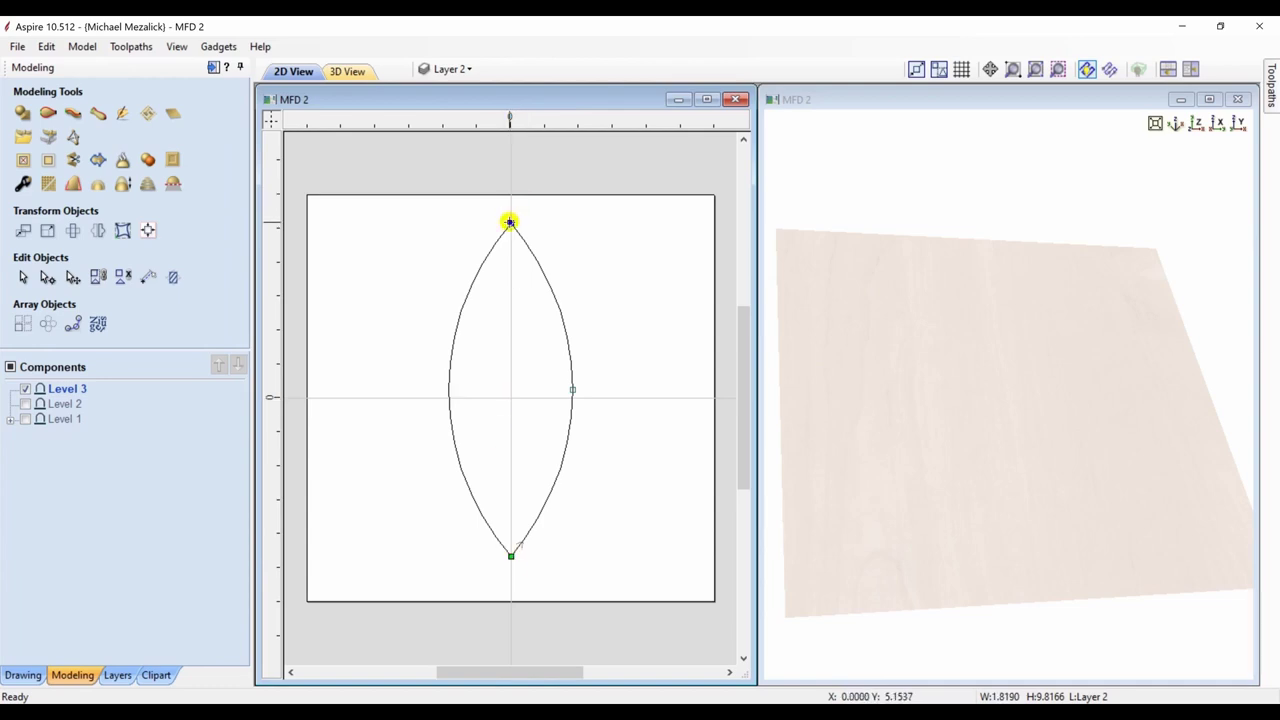
left_click(510, 222)
key("c")
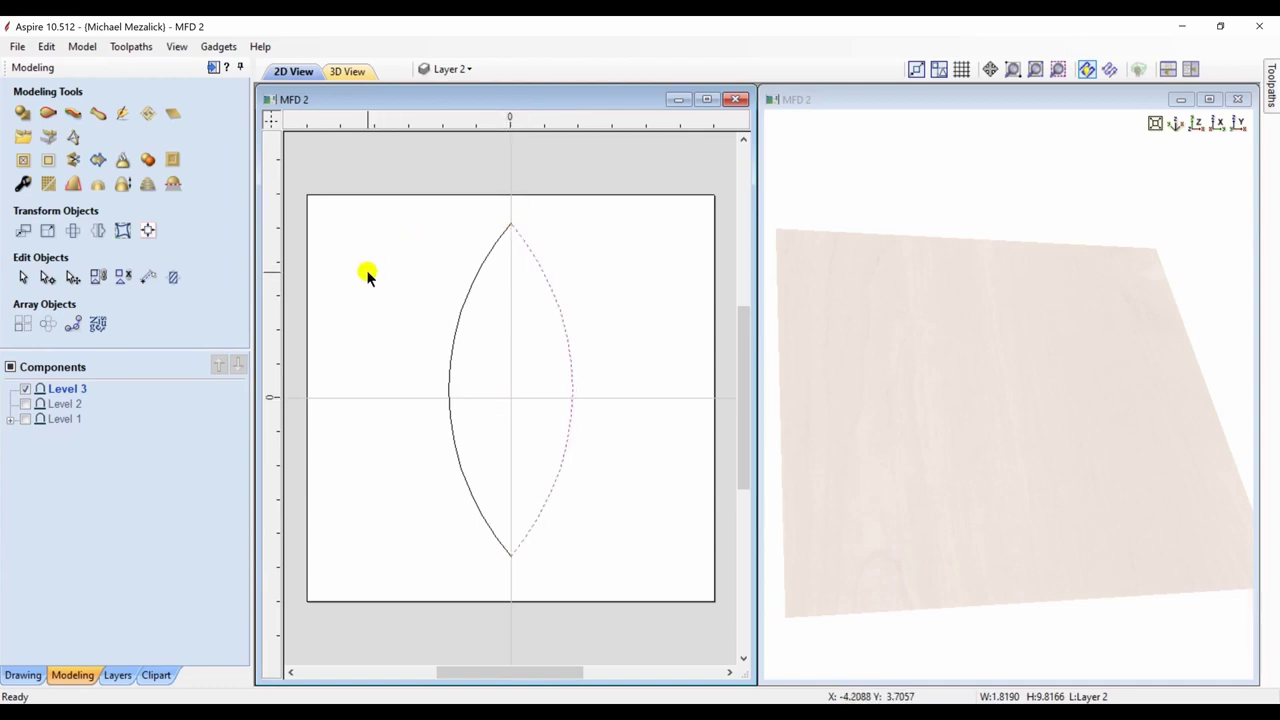
left_click(457, 332)
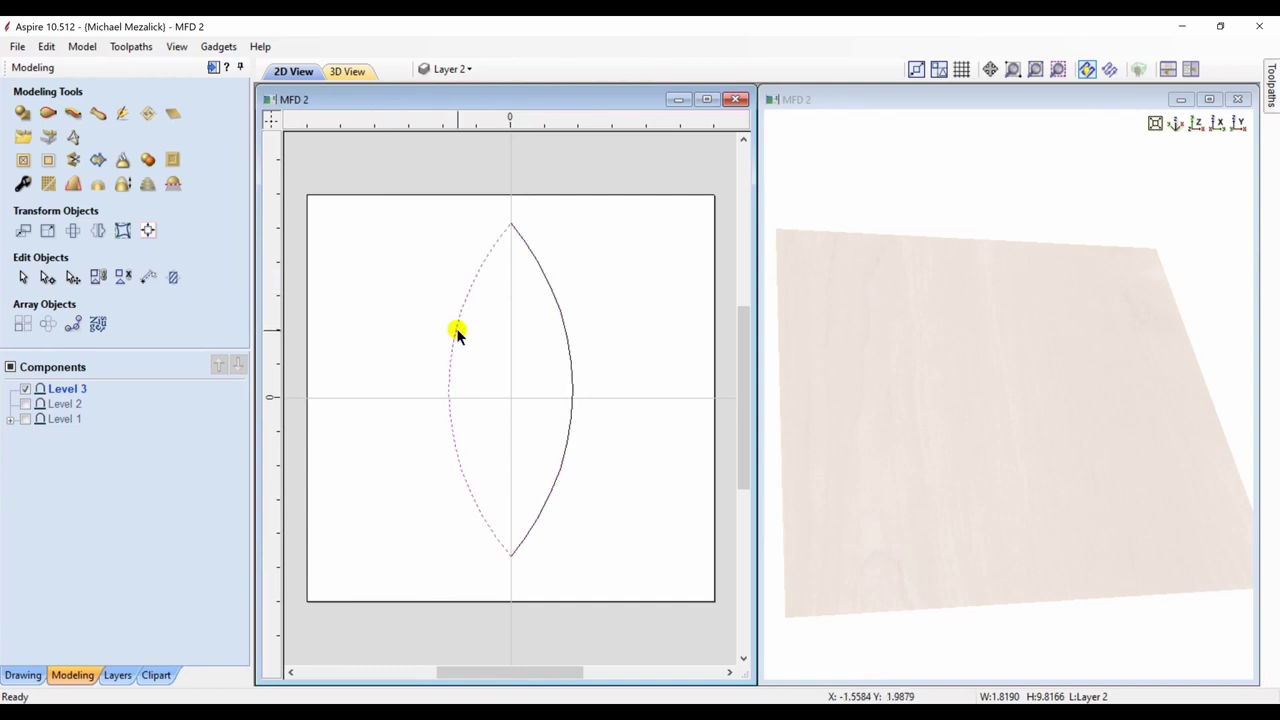
left_click(18, 675)
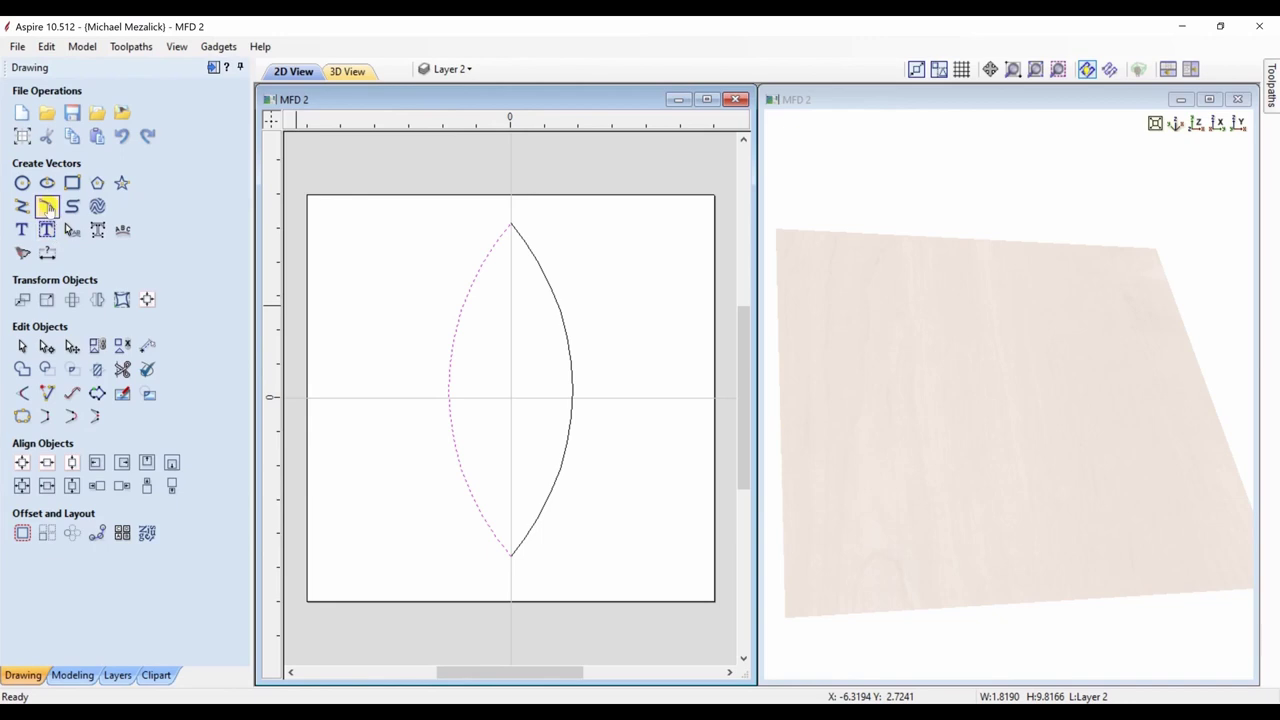
Step: Draw a shallow 3-point arc across the lens between the two arcs' midpoints
left_click(47, 205)
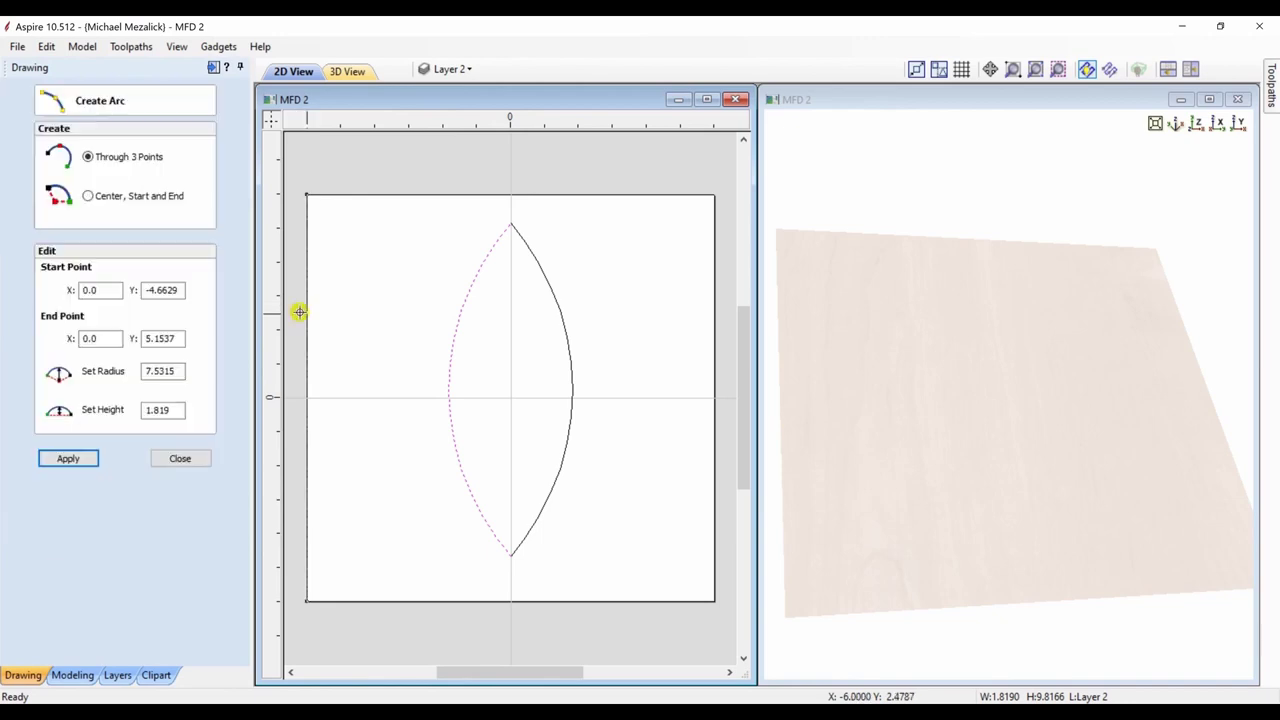
left_click(449, 398)
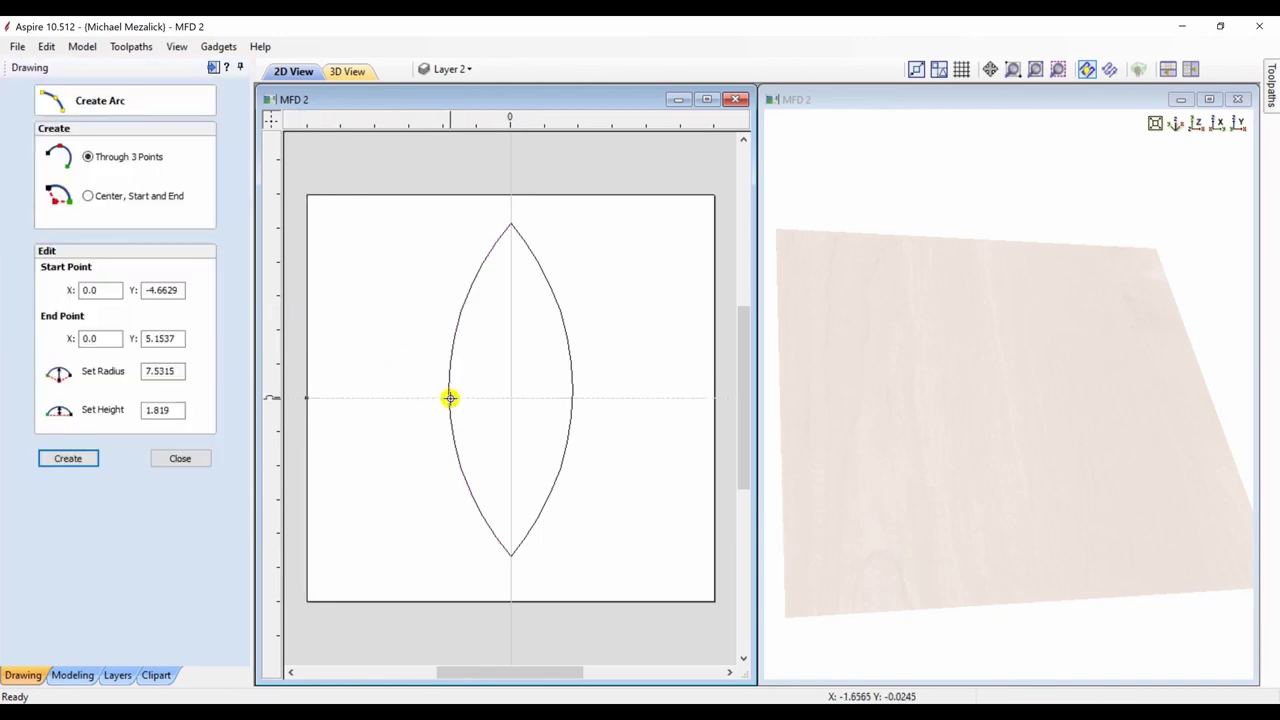
left_click(572, 398)
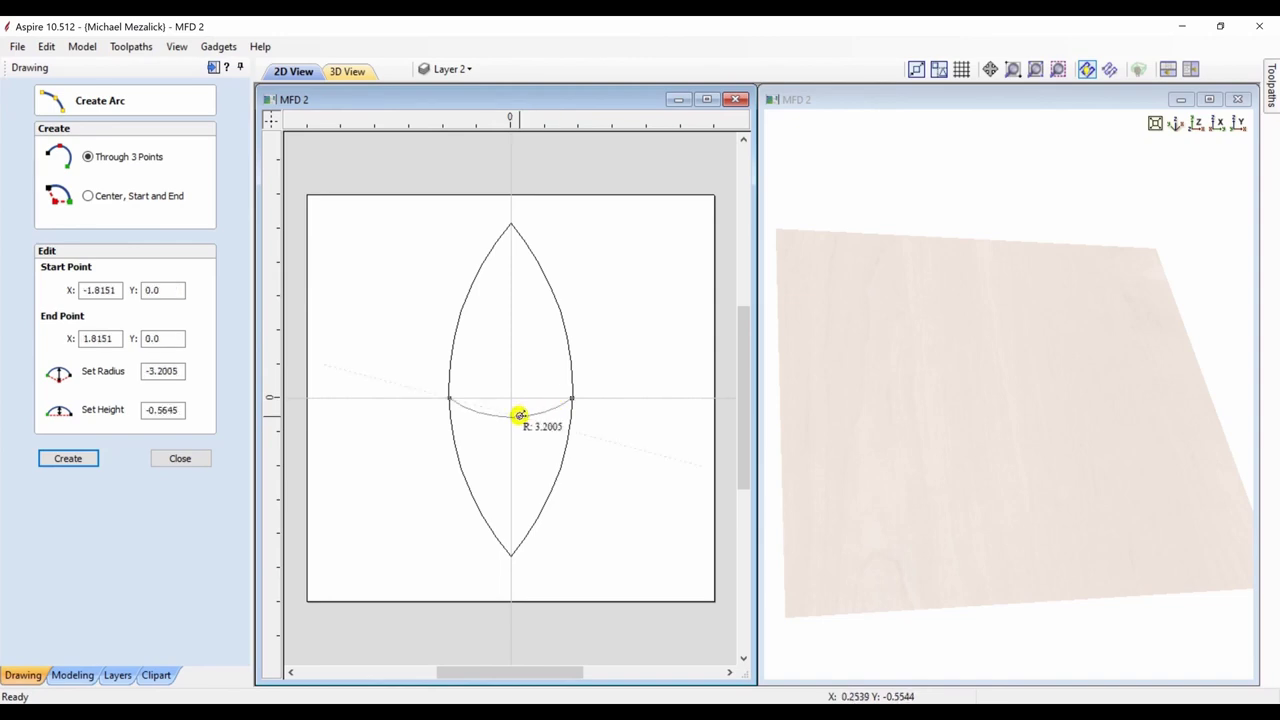
left_click(521, 415)
left_click(186, 458)
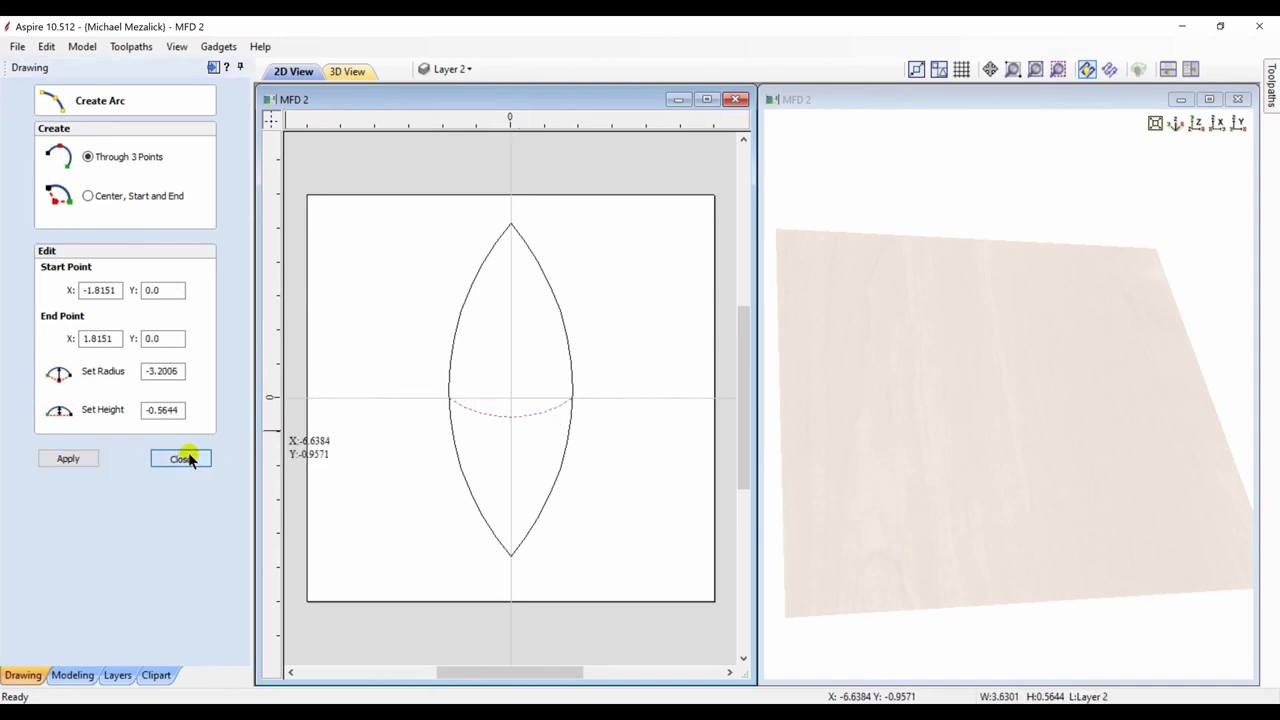
Step: Add a 0.4-diameter circle centred on the arc's lowest point
left_click(23, 184)
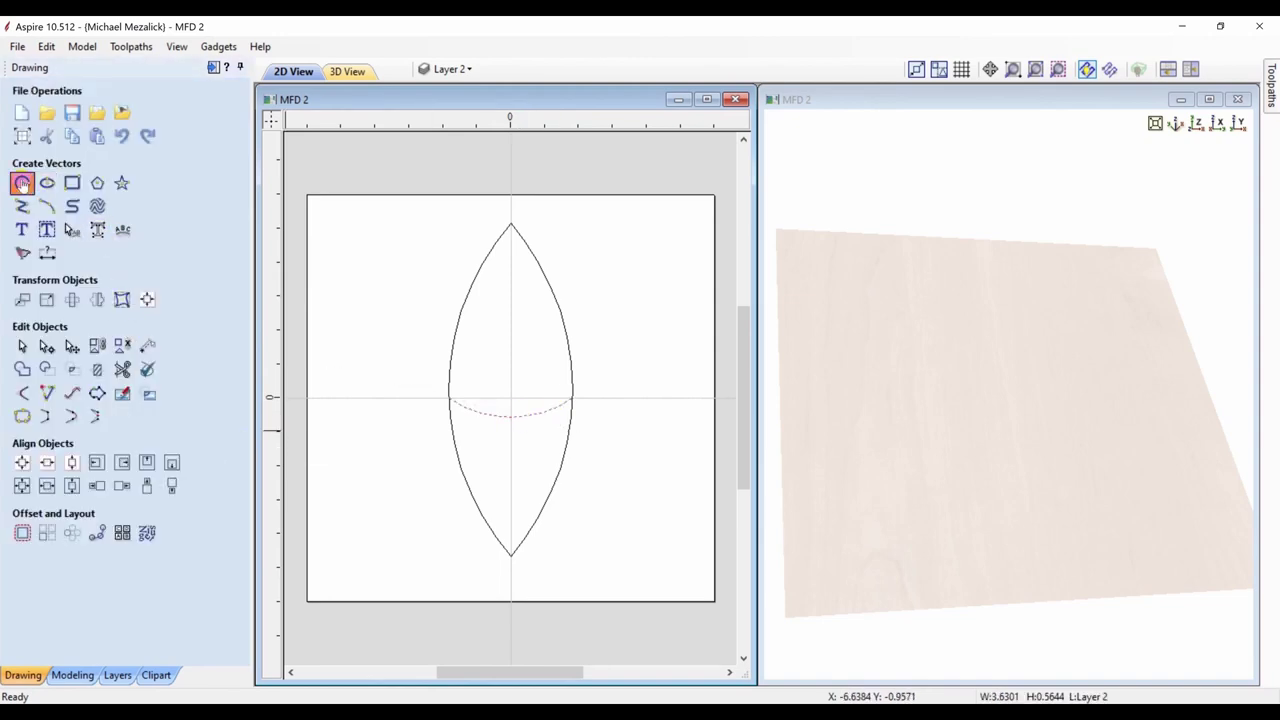
left_click(510, 413)
left_click(514, 420)
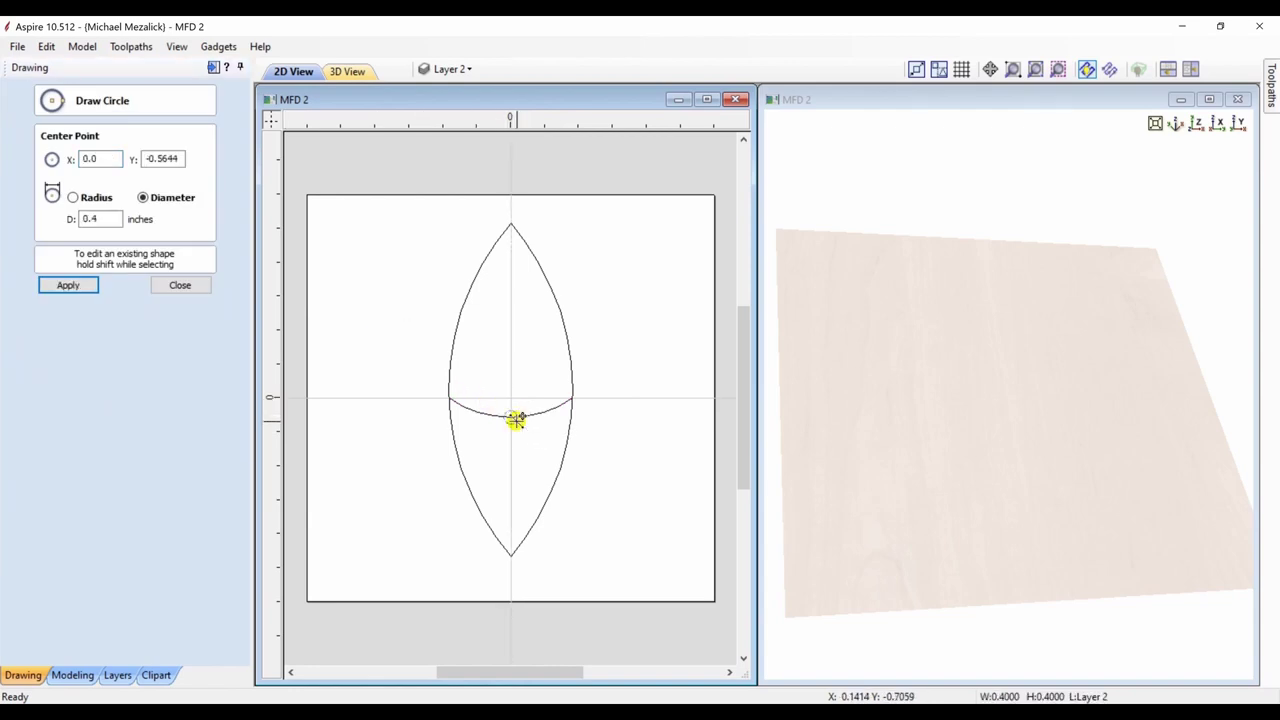
left_click(180, 285)
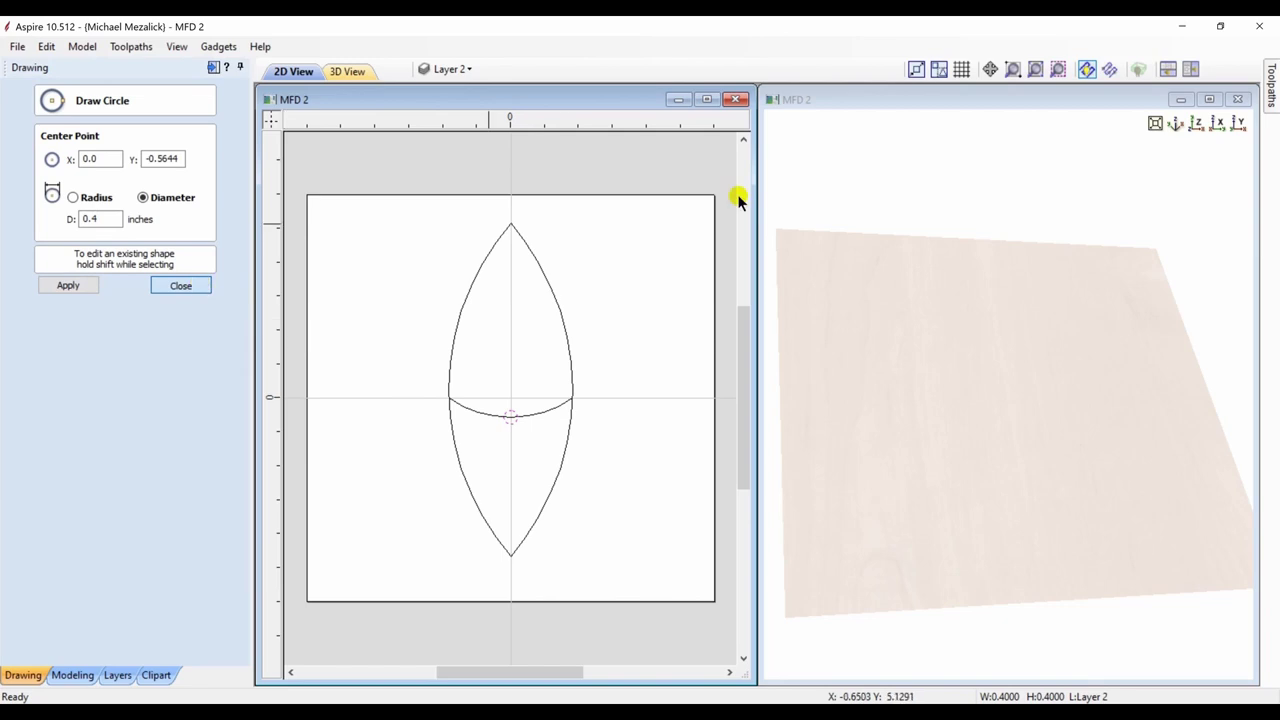
Step: Trim away the circle's lower half and the arc inside it, leaving a semicircular bump
left_click(1060, 69)
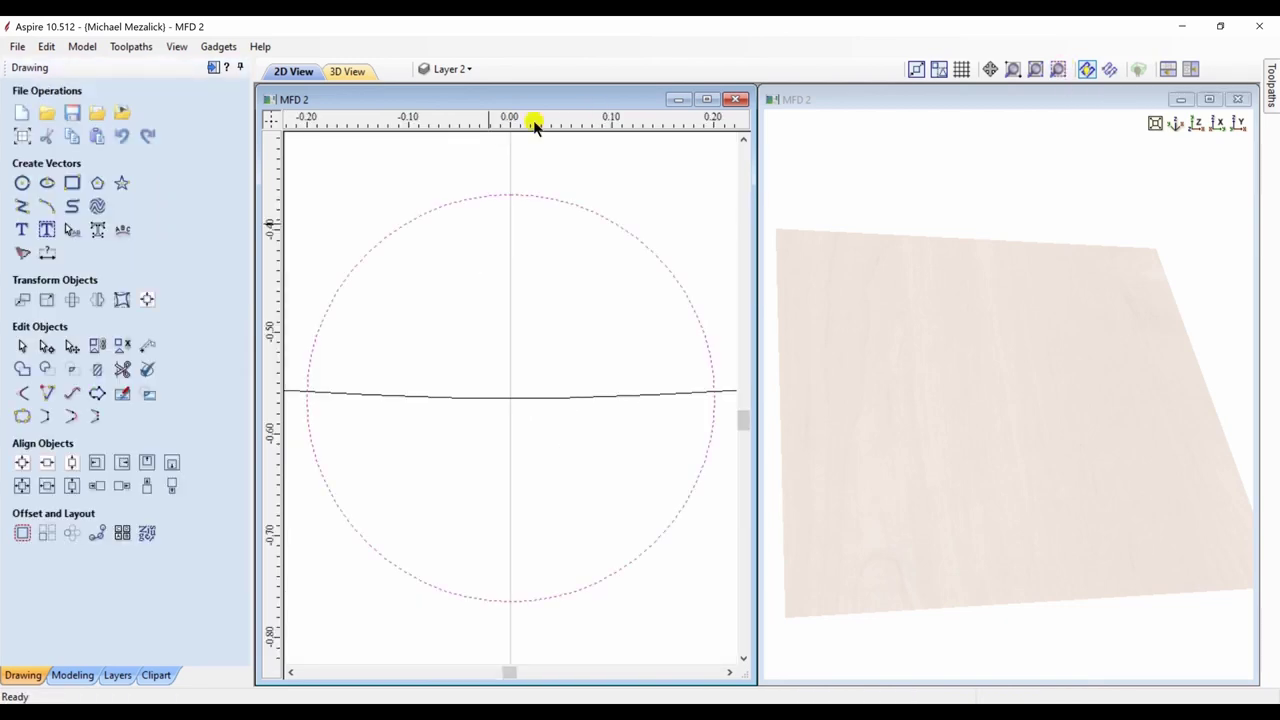
left_click(122, 371)
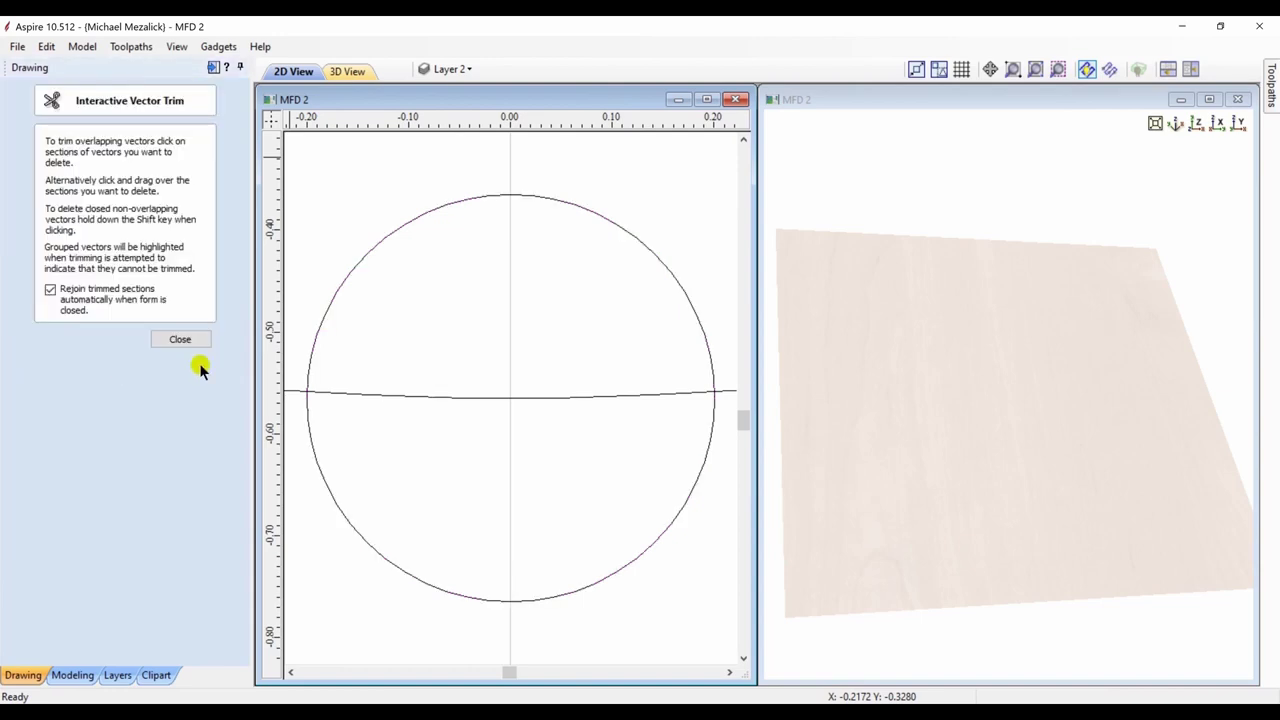
left_click(318, 451)
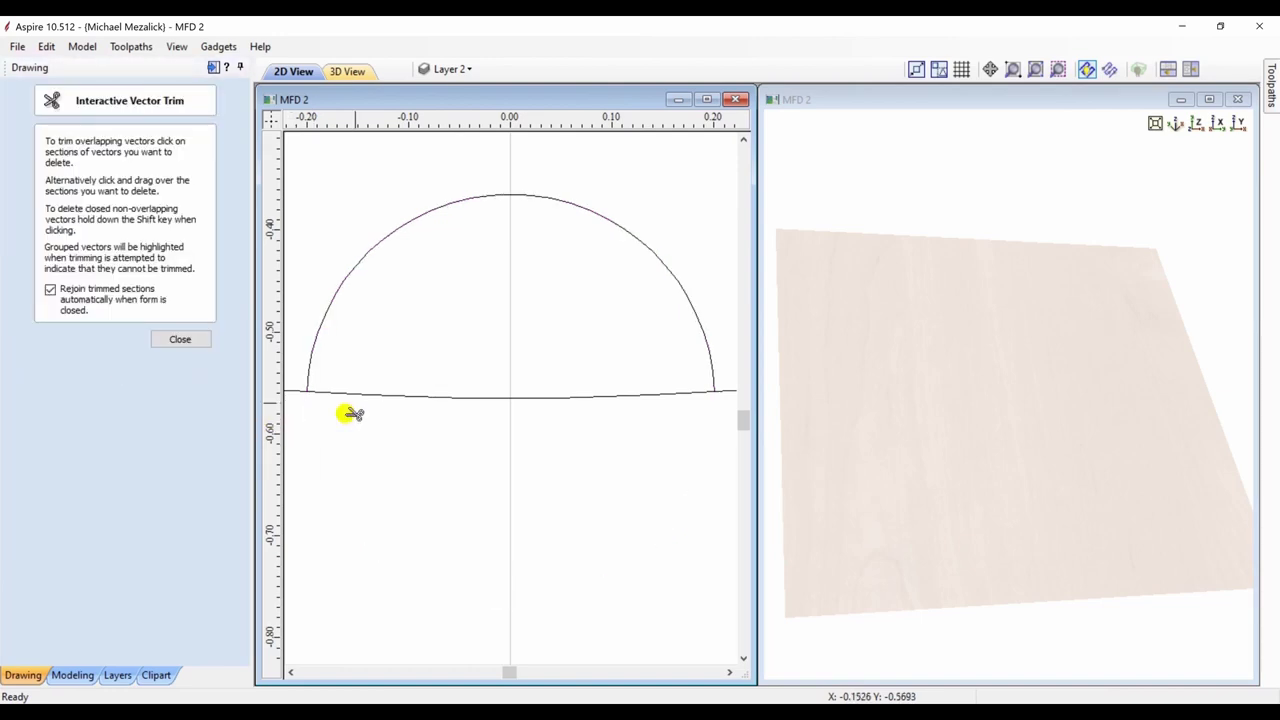
left_click(387, 398)
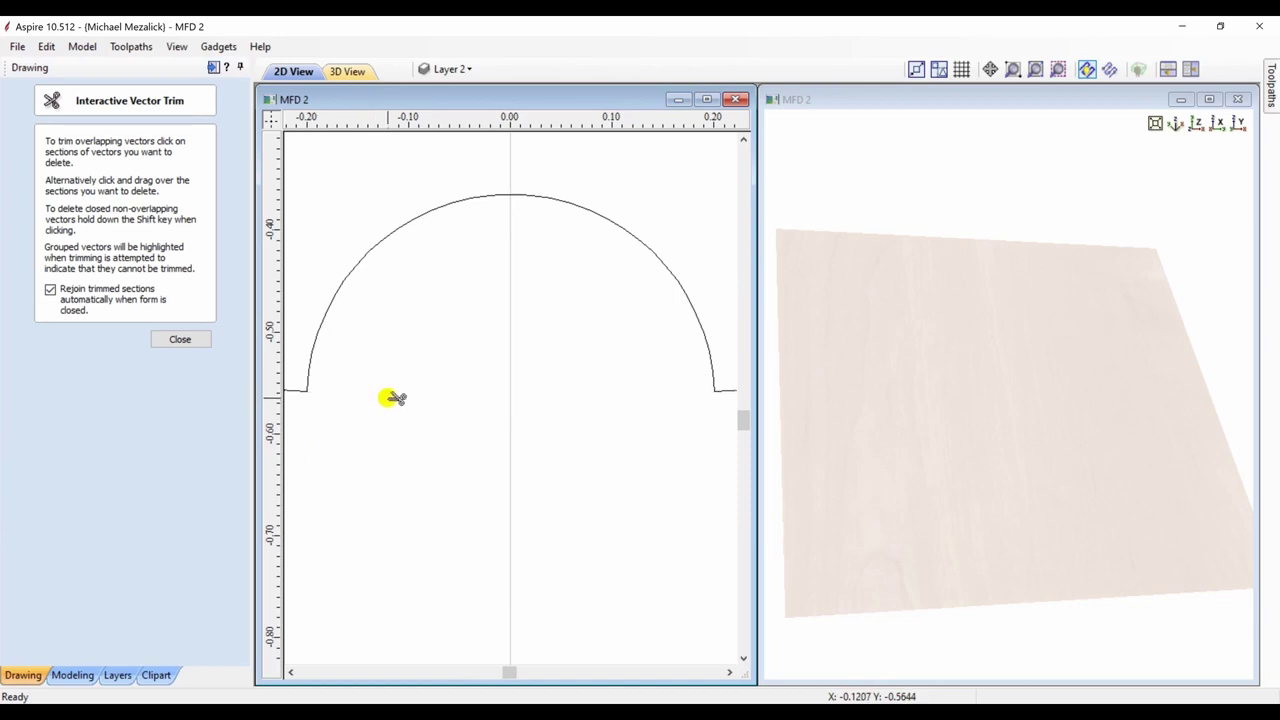
left_click(192, 338)
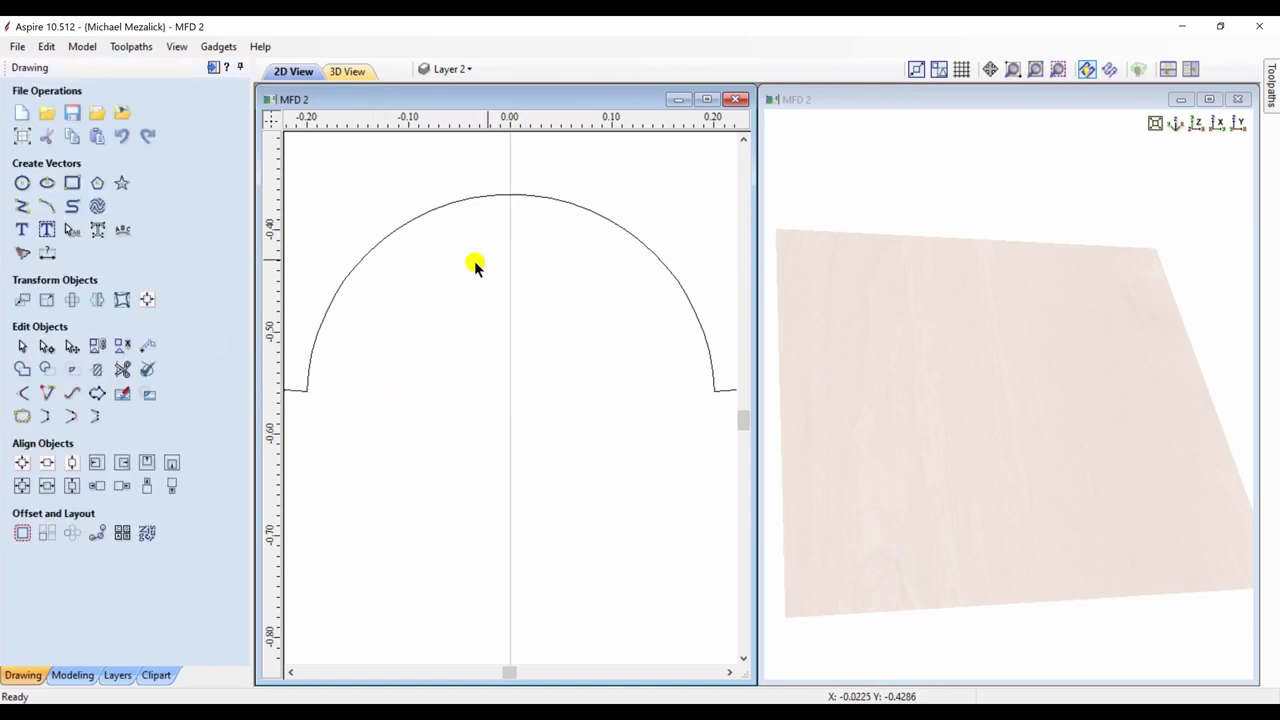
Step: Sweep the notched arc along the leaf outline's two rails, merged, as Component 1
left_click(1034, 66)
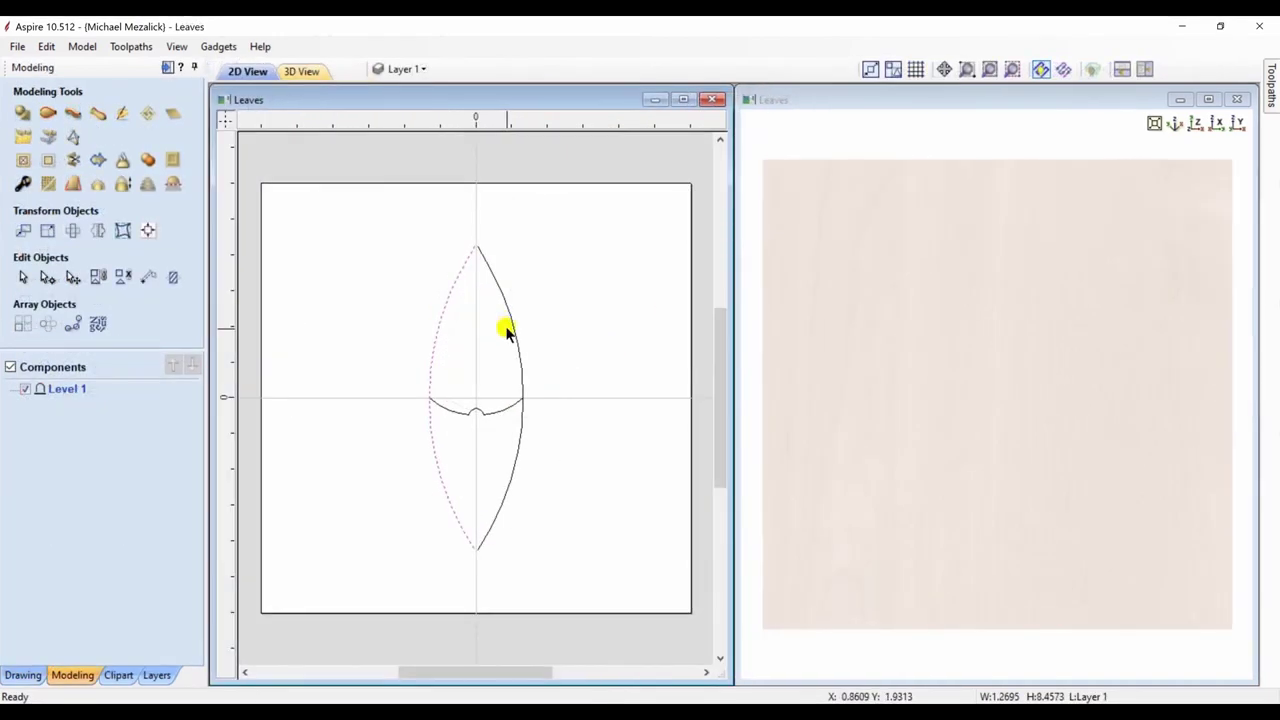
left_click(512, 338)
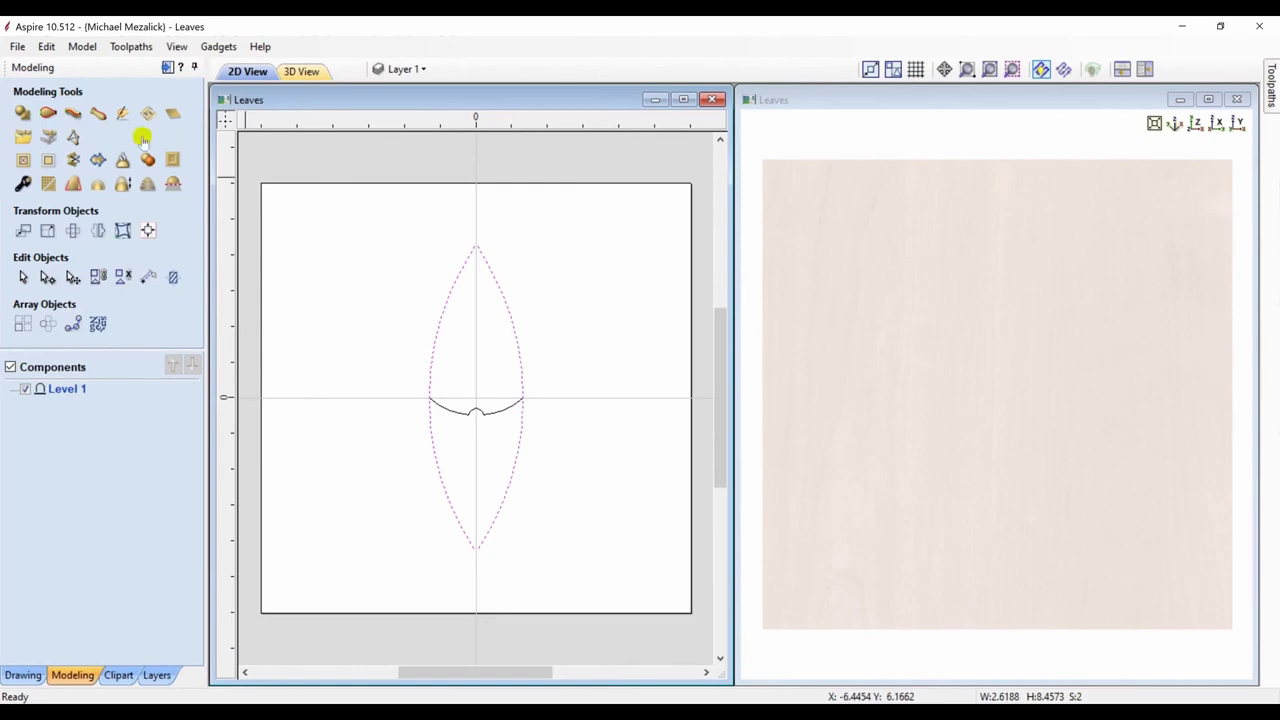
left_click(48, 114)
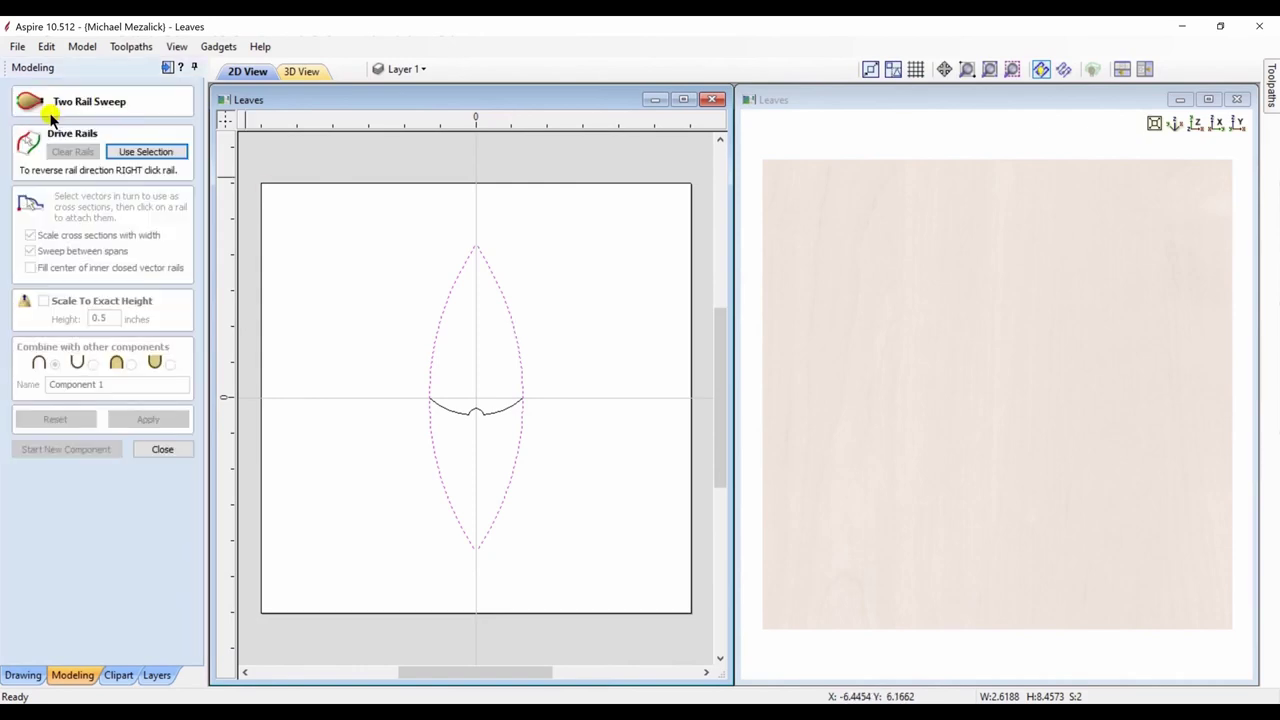
left_click(130, 154)
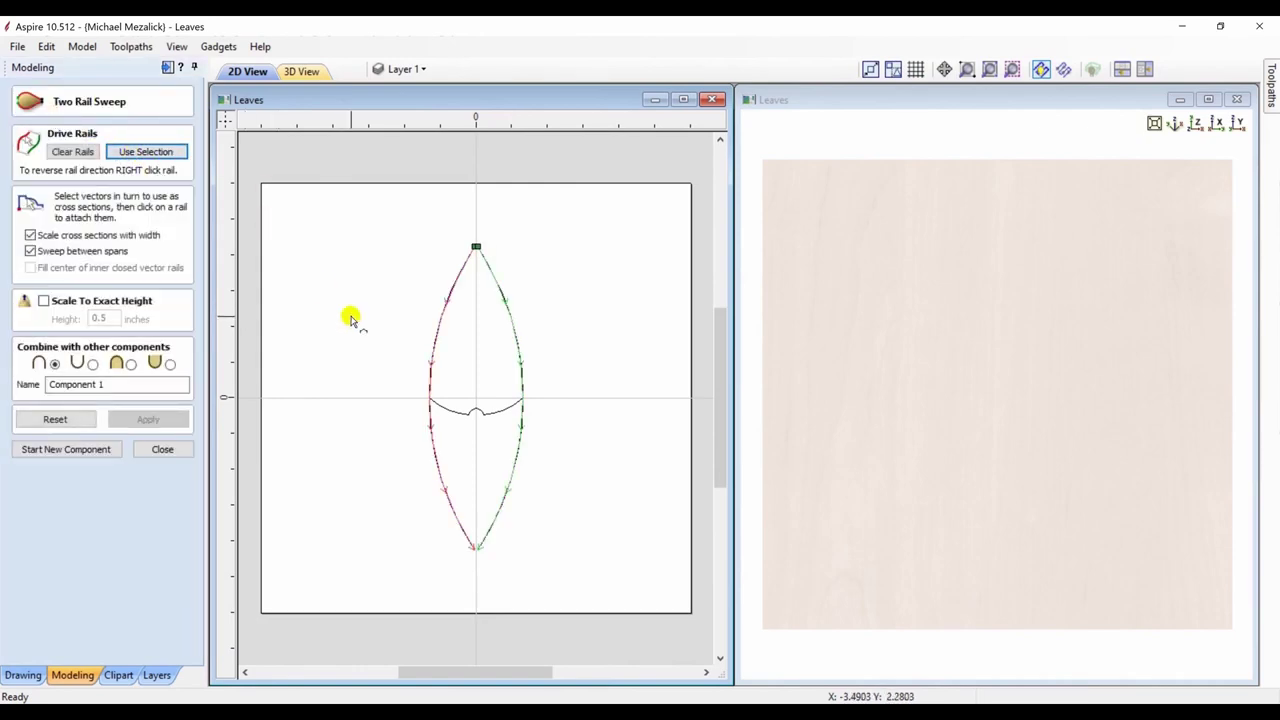
left_click(445, 408)
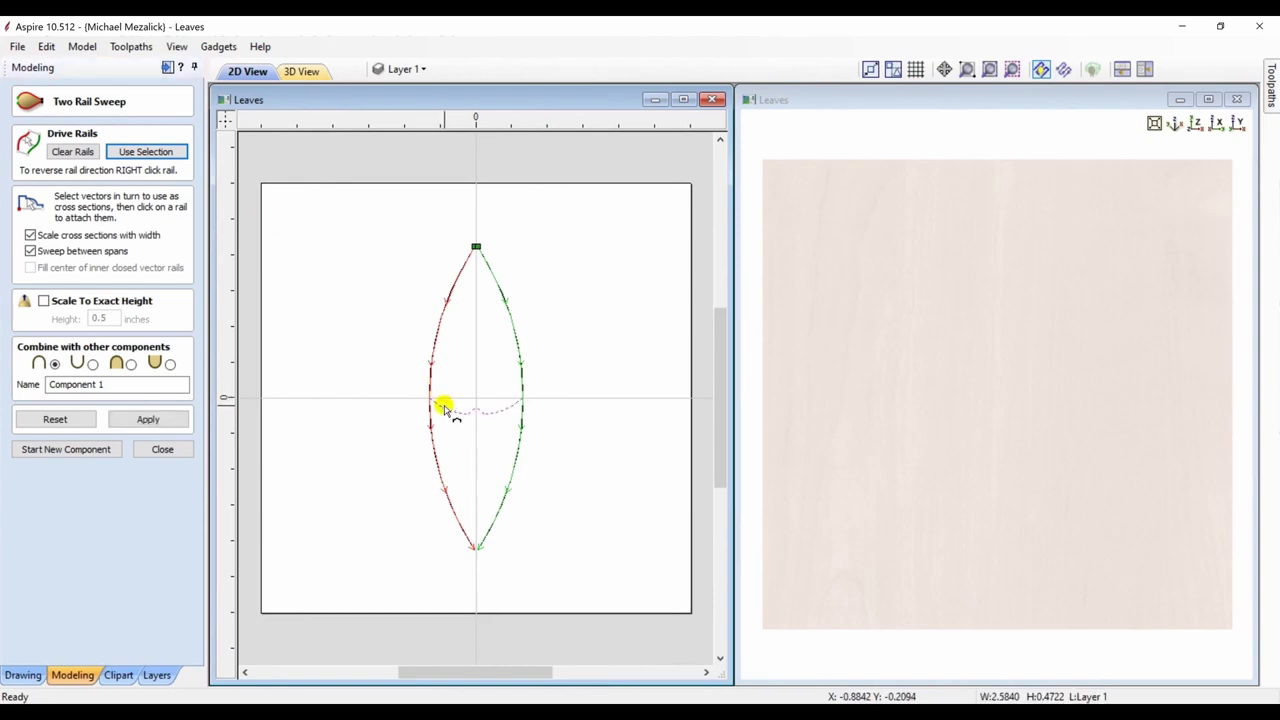
left_click(130, 365)
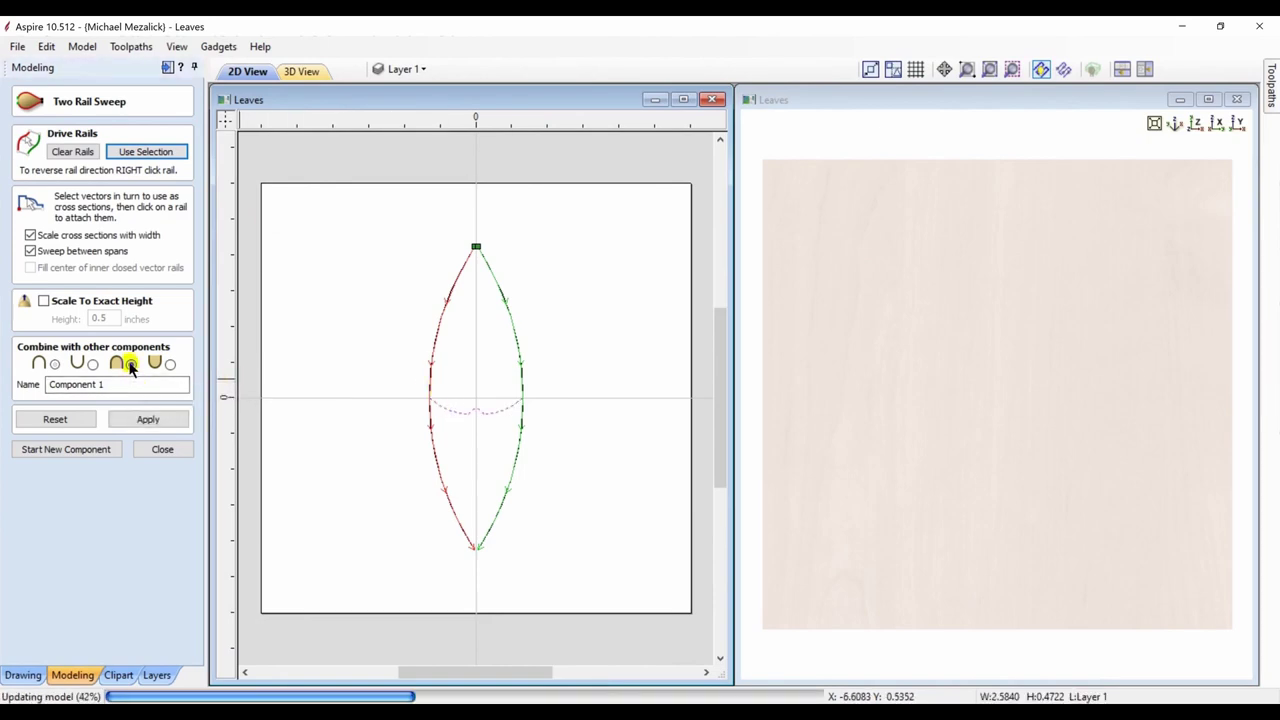
left_click(148, 420)
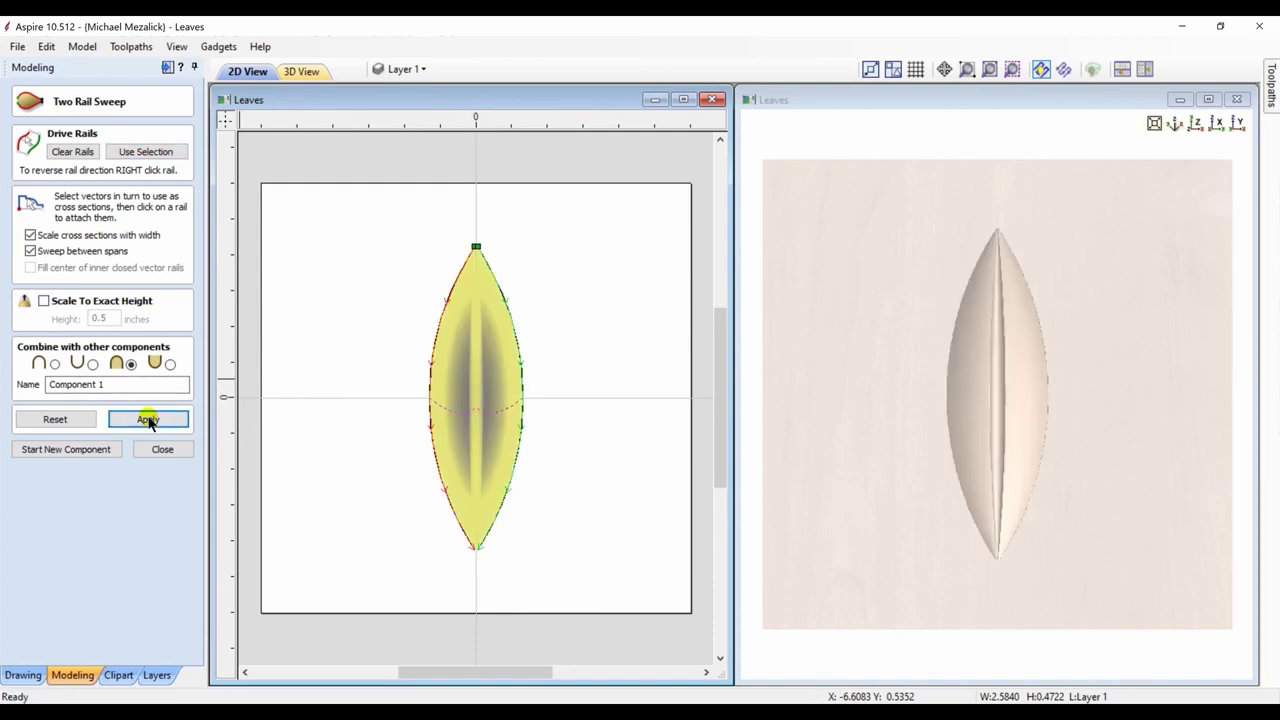
left_click(161, 450)
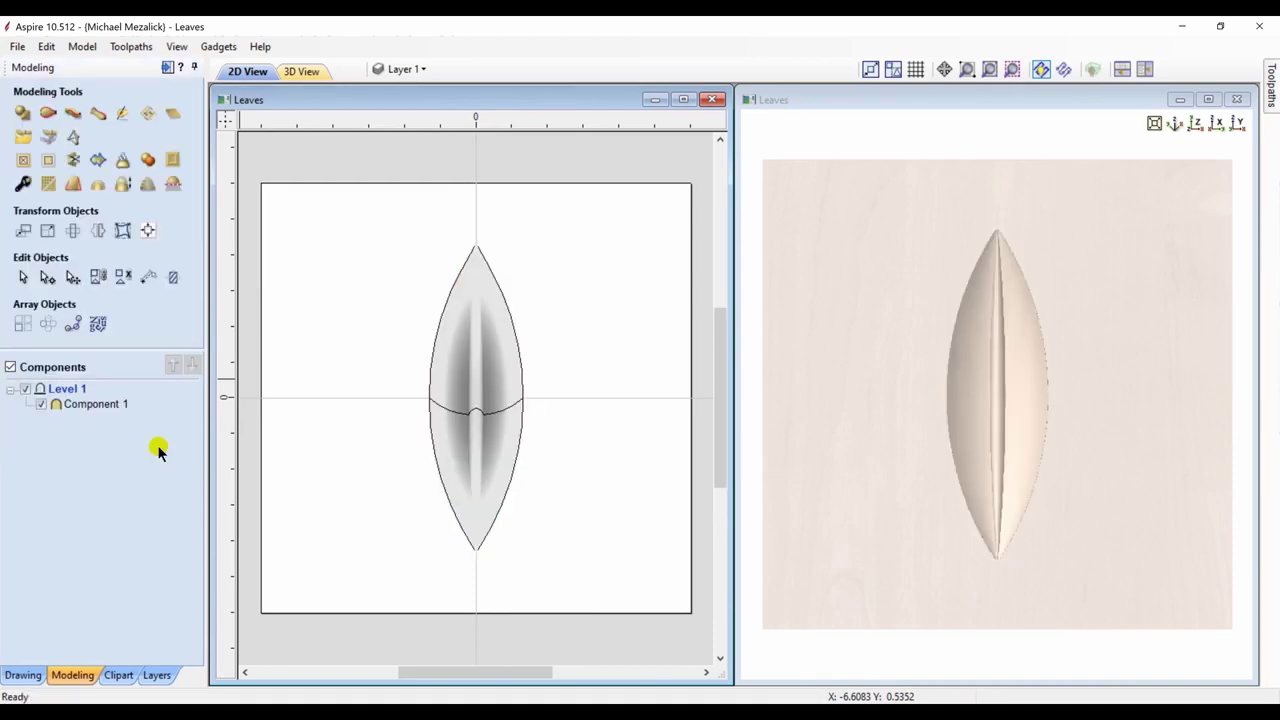
Step: Move the leaf component to Layer 2
left_click(478, 446)
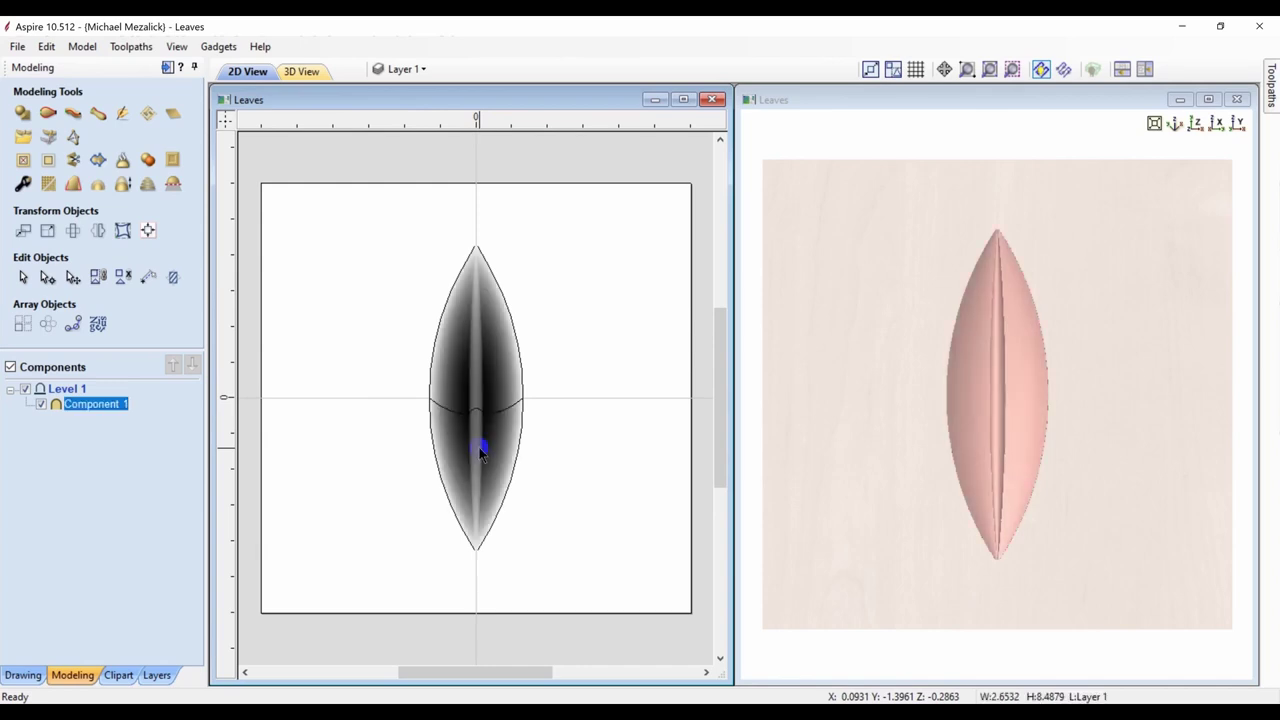
right_click(479, 447)
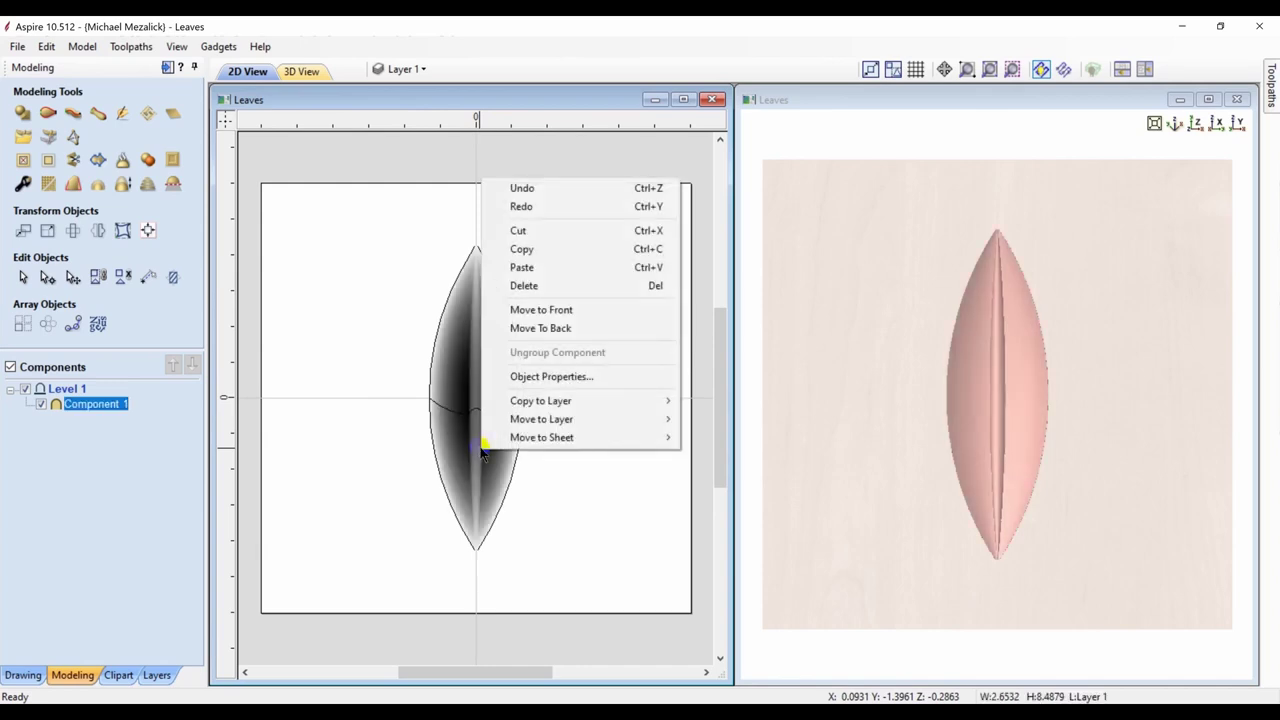
mouse_move(515, 420)
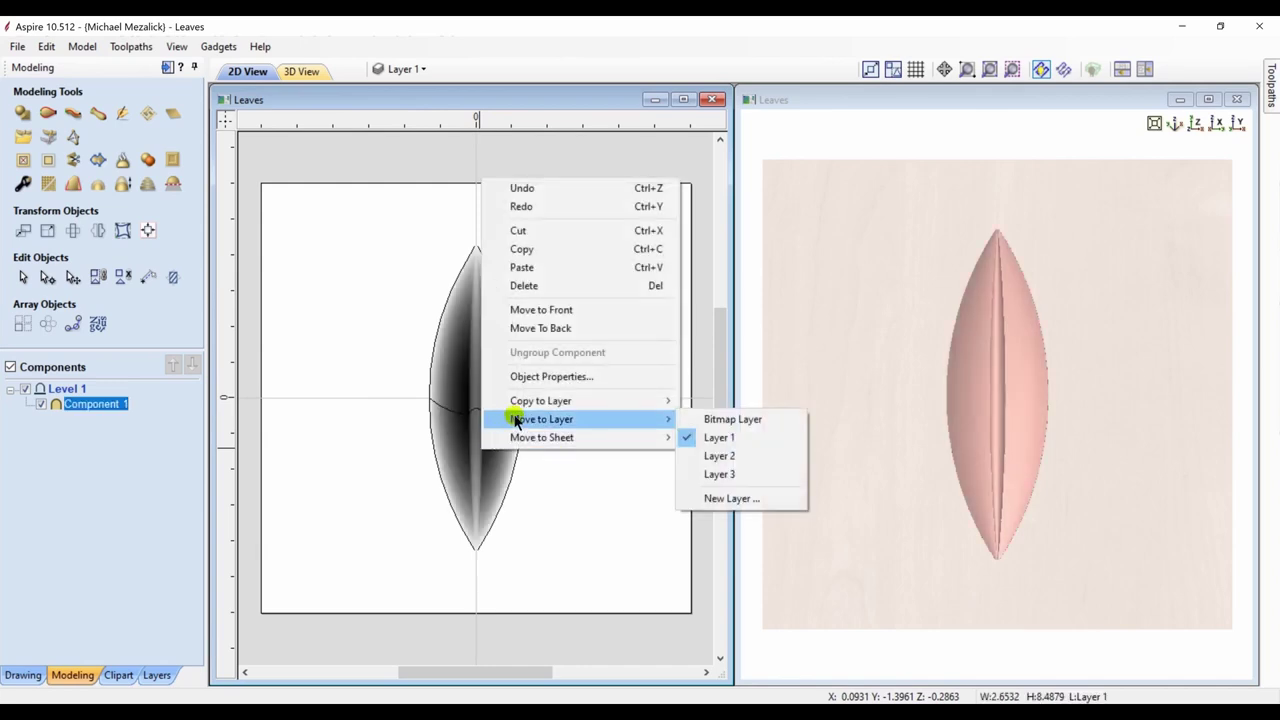
left_click(719, 456)
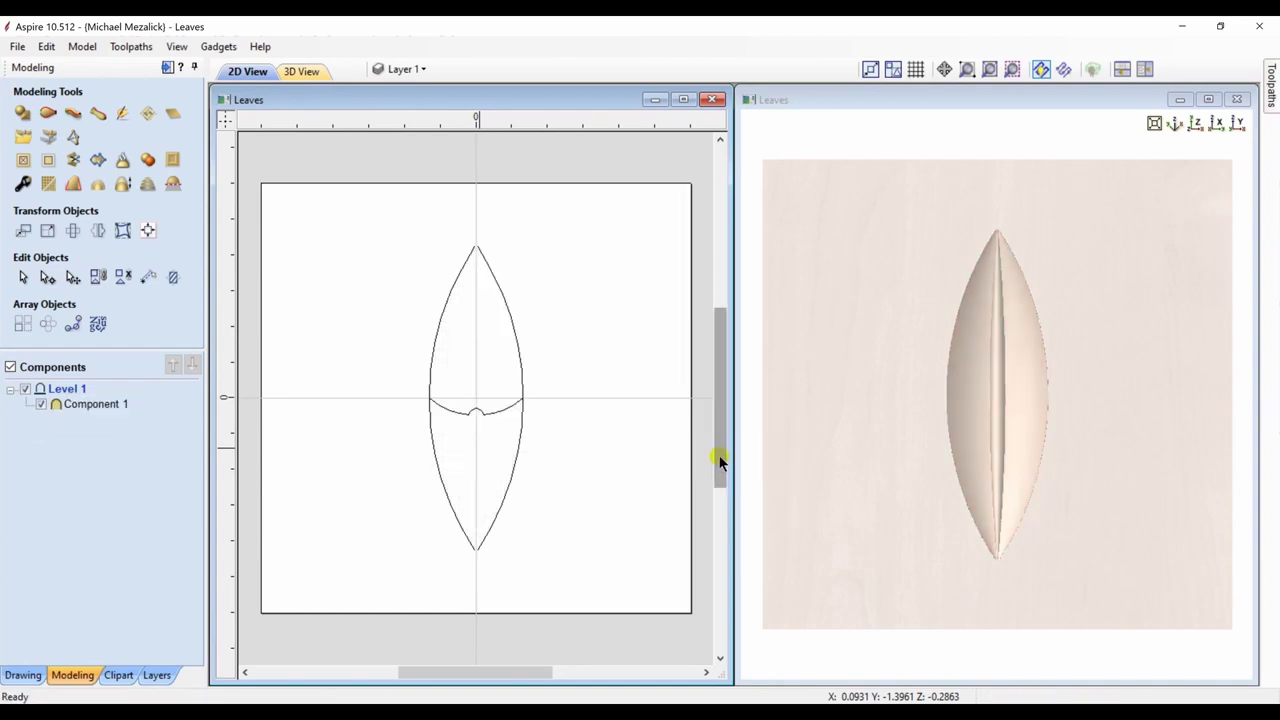
Step: Hide Layer 1, show Layer 2 and make it the active layer
left_click(418, 70)
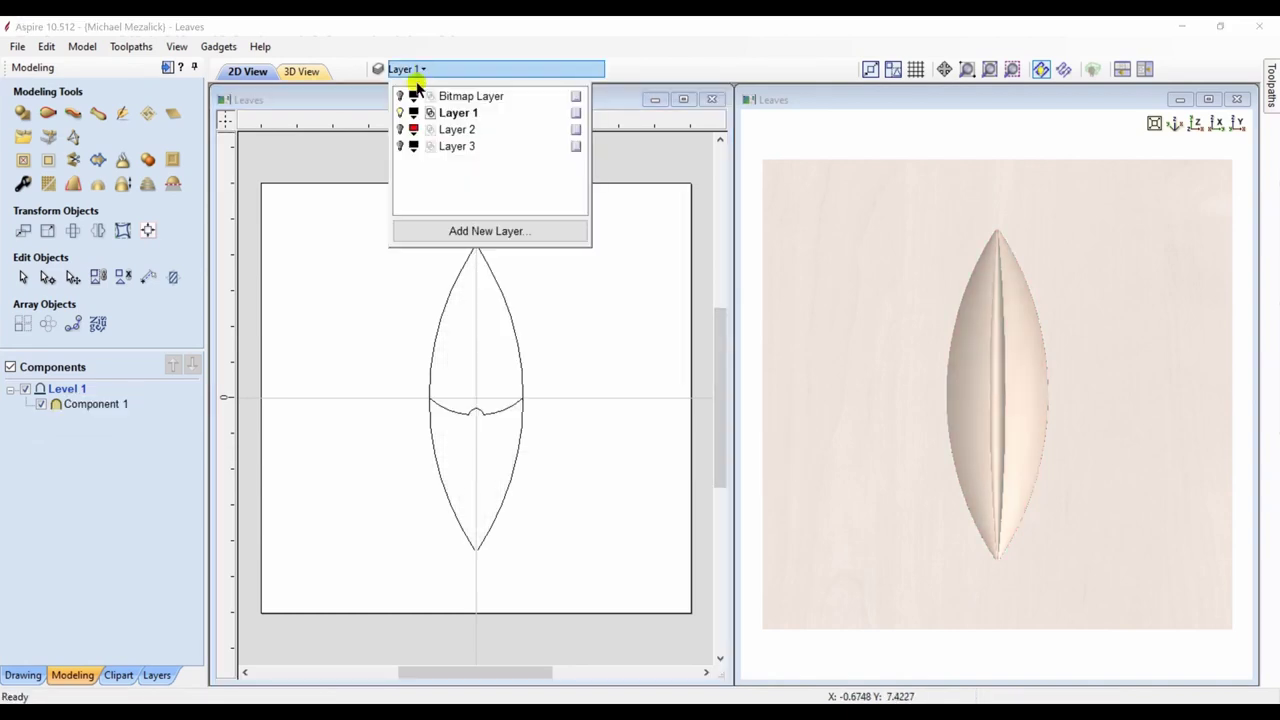
left_click(400, 112)
left_click(401, 129)
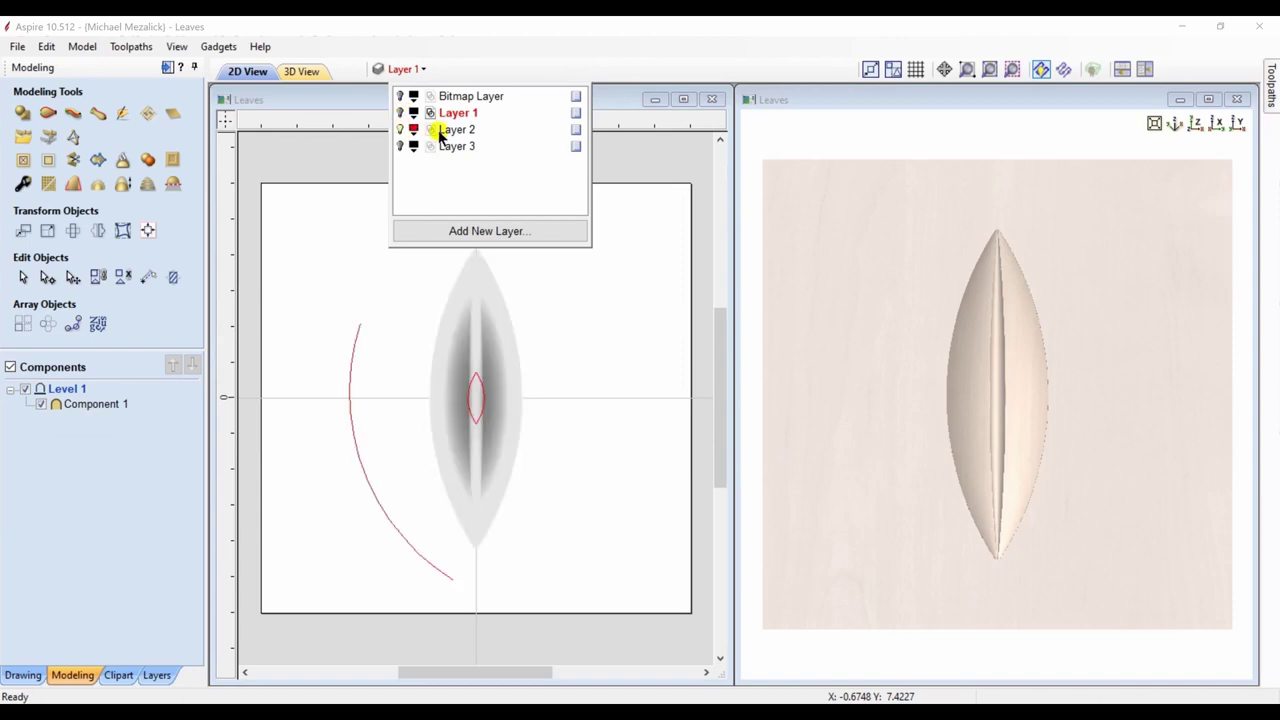
left_click(455, 131)
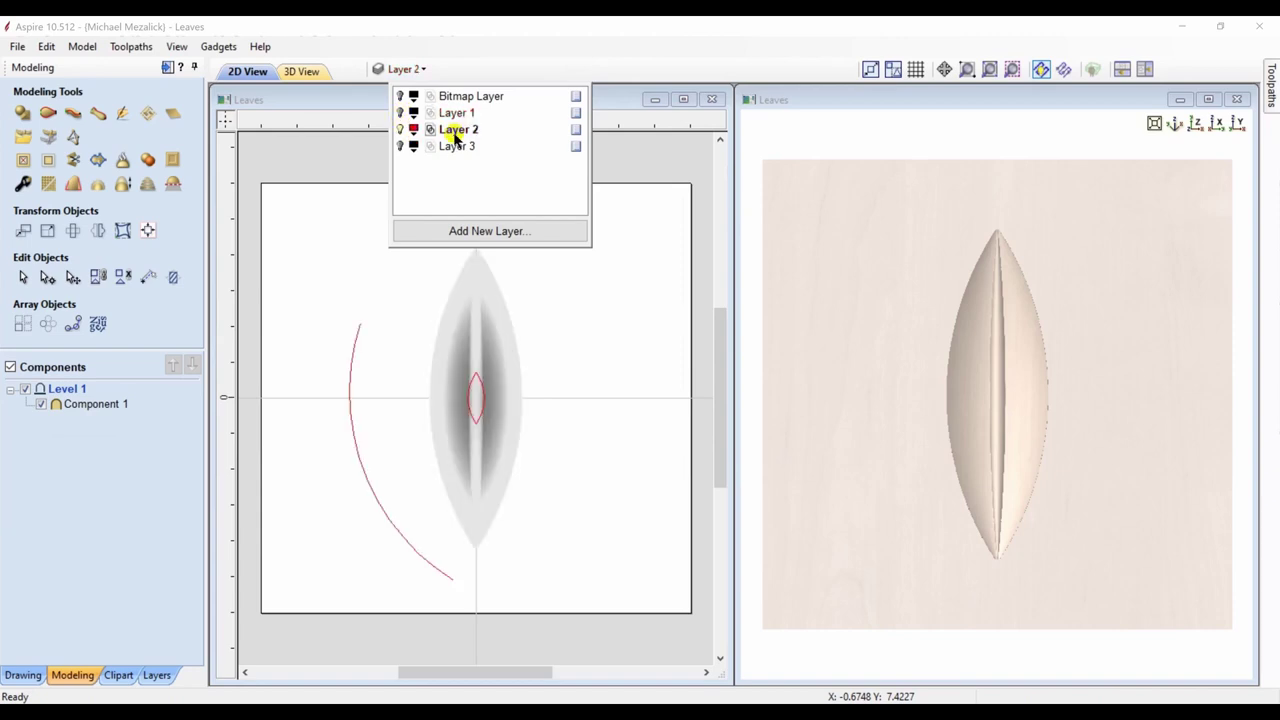
left_click(478, 329)
left_click(477, 327)
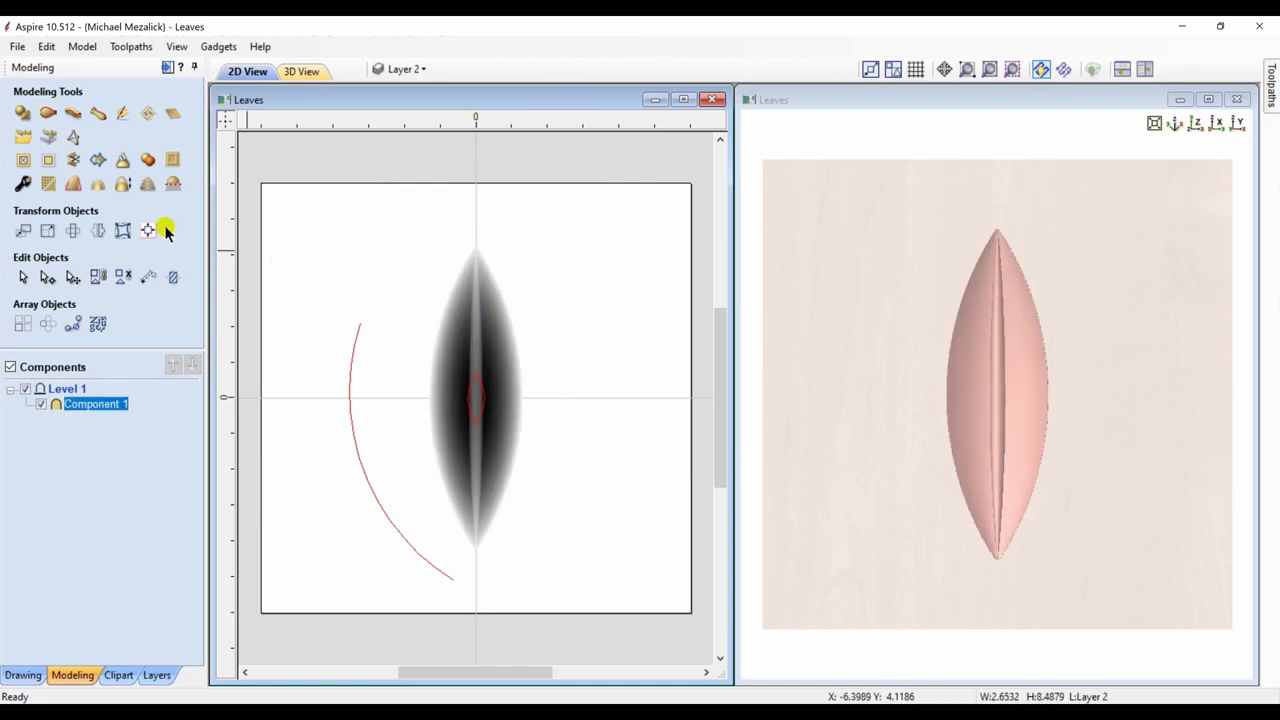
left_click(46, 230)
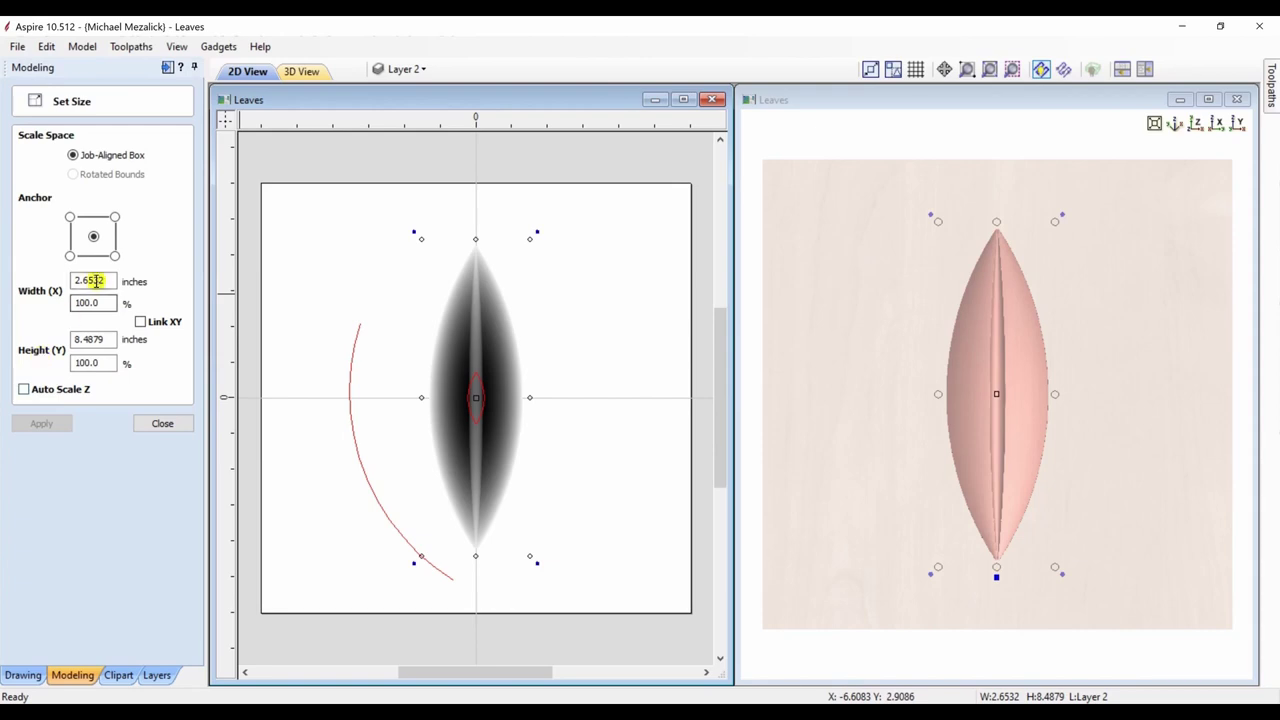
Step: Resize the leaf component to width 0.6 and height 1.4 with Auto Scale Z on
left_click_drag(107, 279, 63, 274)
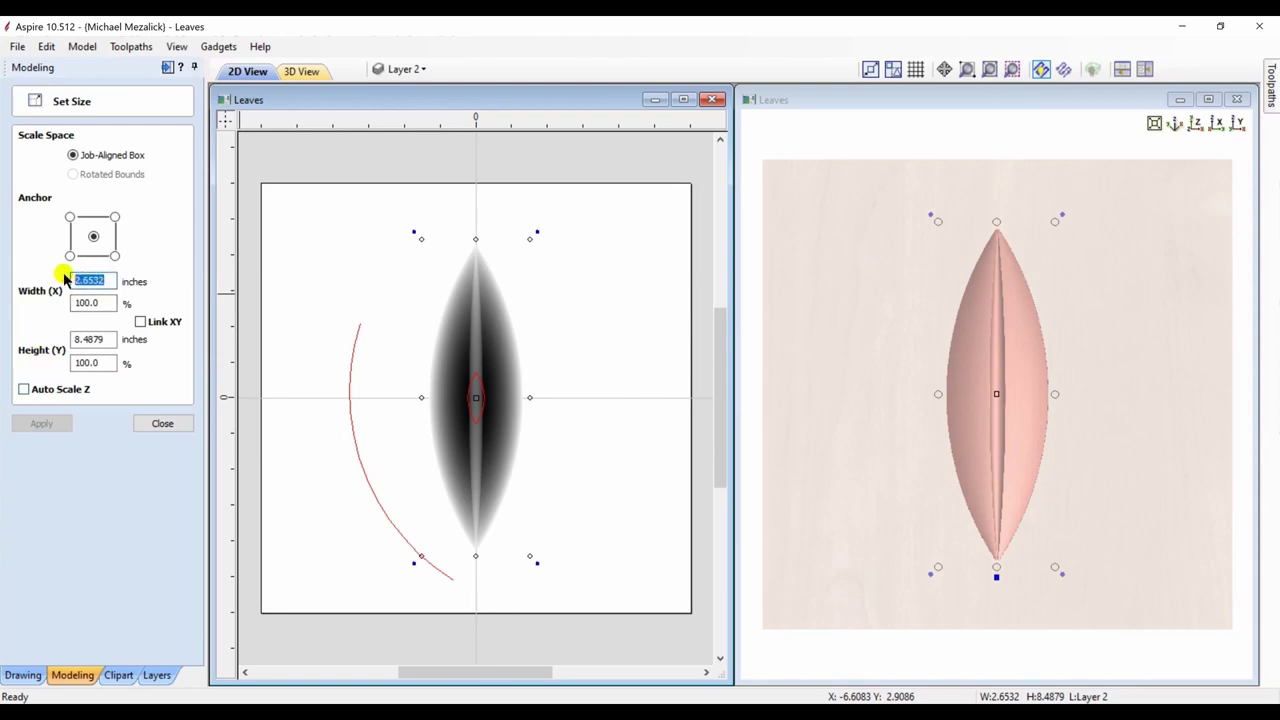
type(".6")
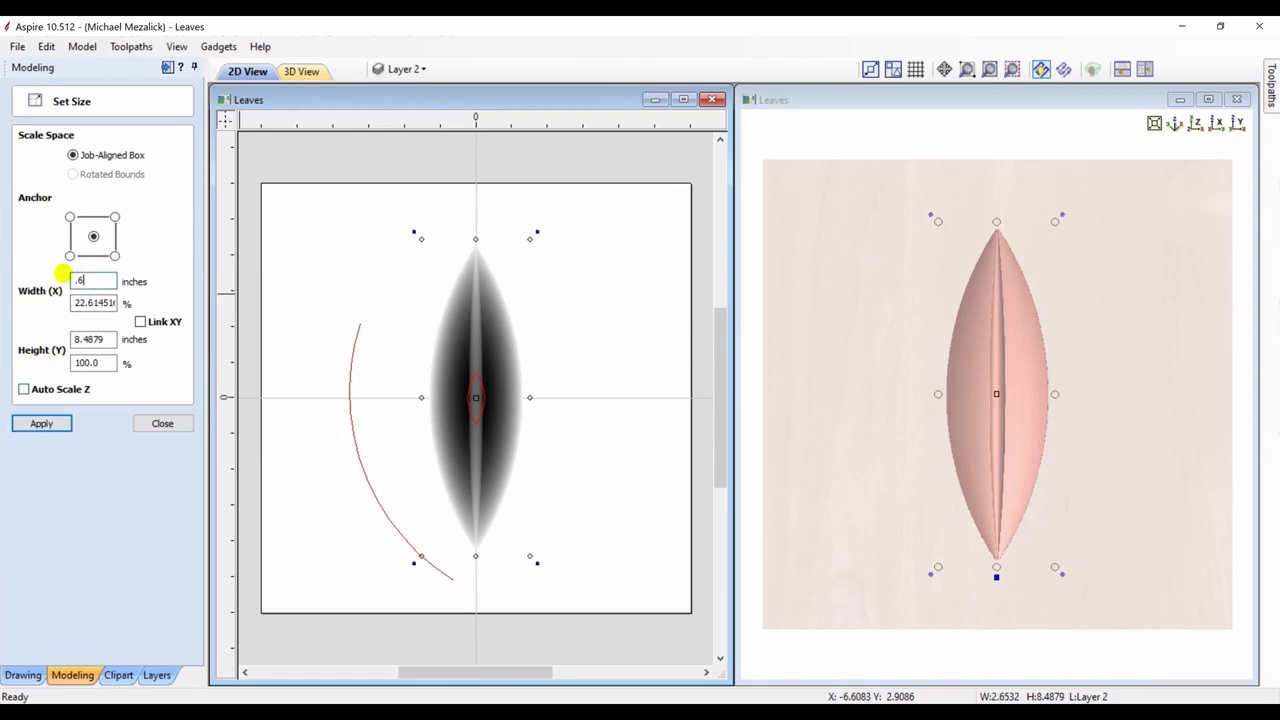
left_click_drag(107, 339, 37, 336)
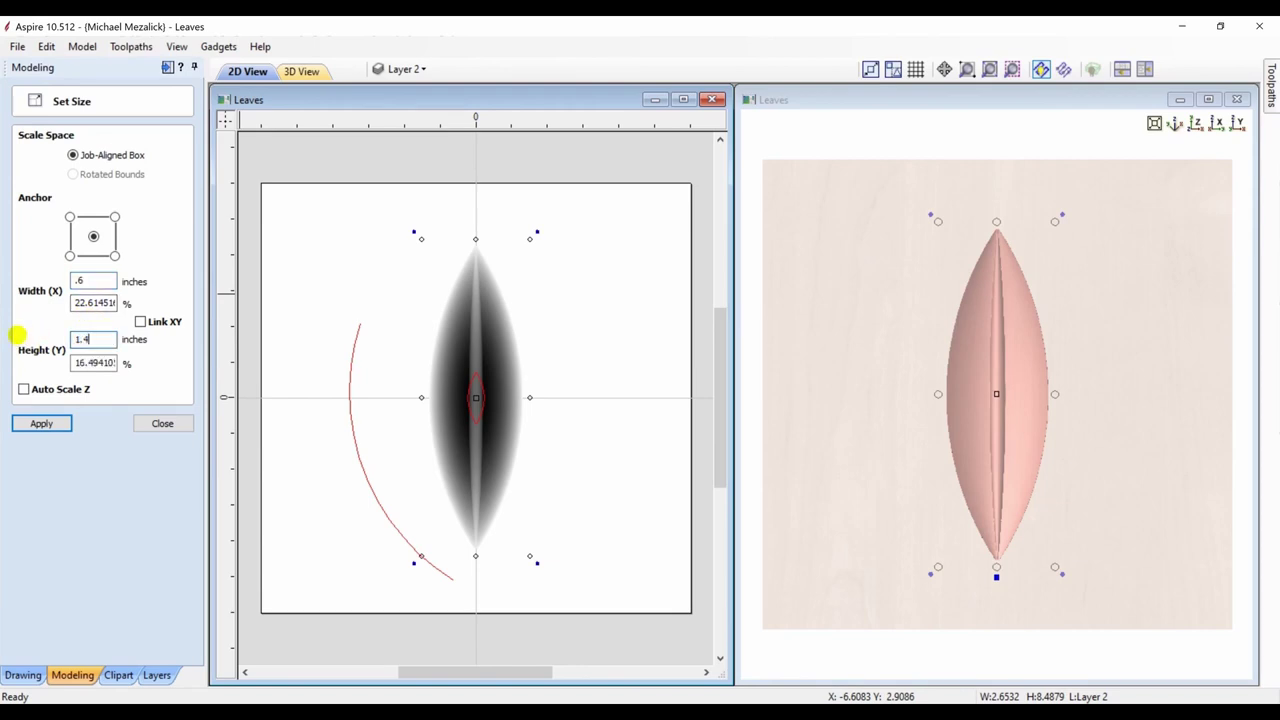
left_click(24, 389)
left_click(43, 423)
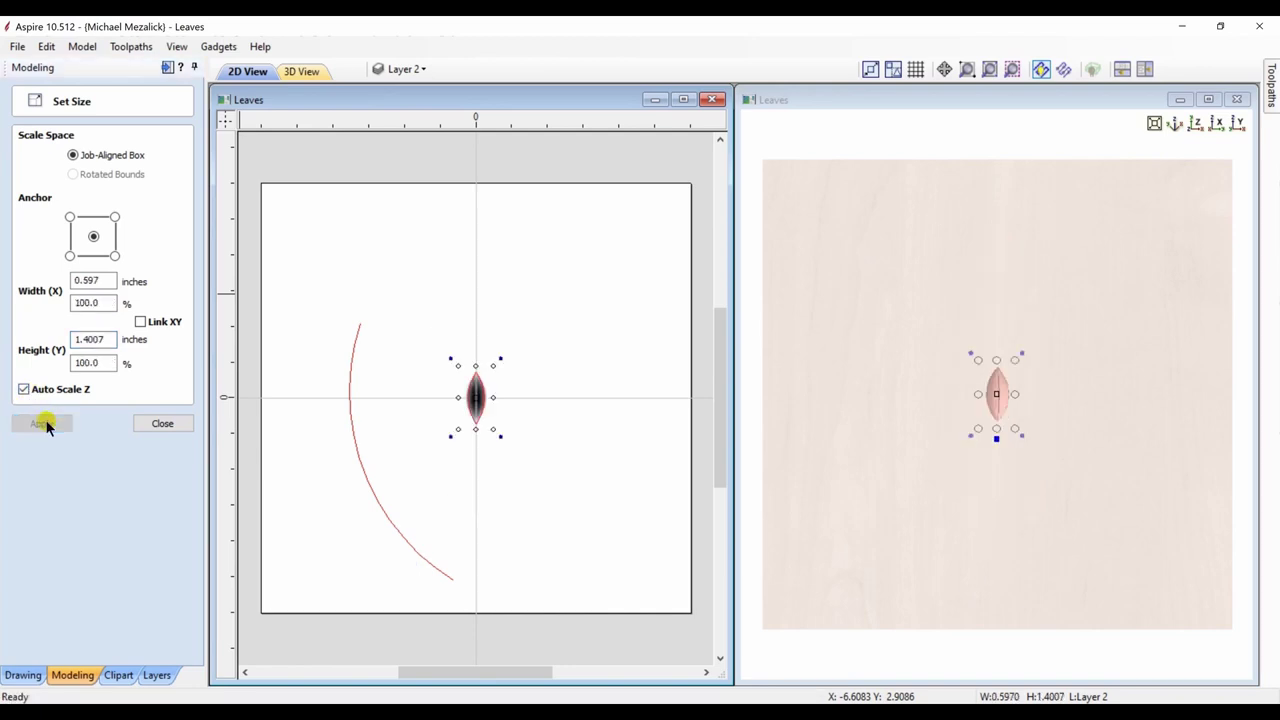
left_click(157, 423)
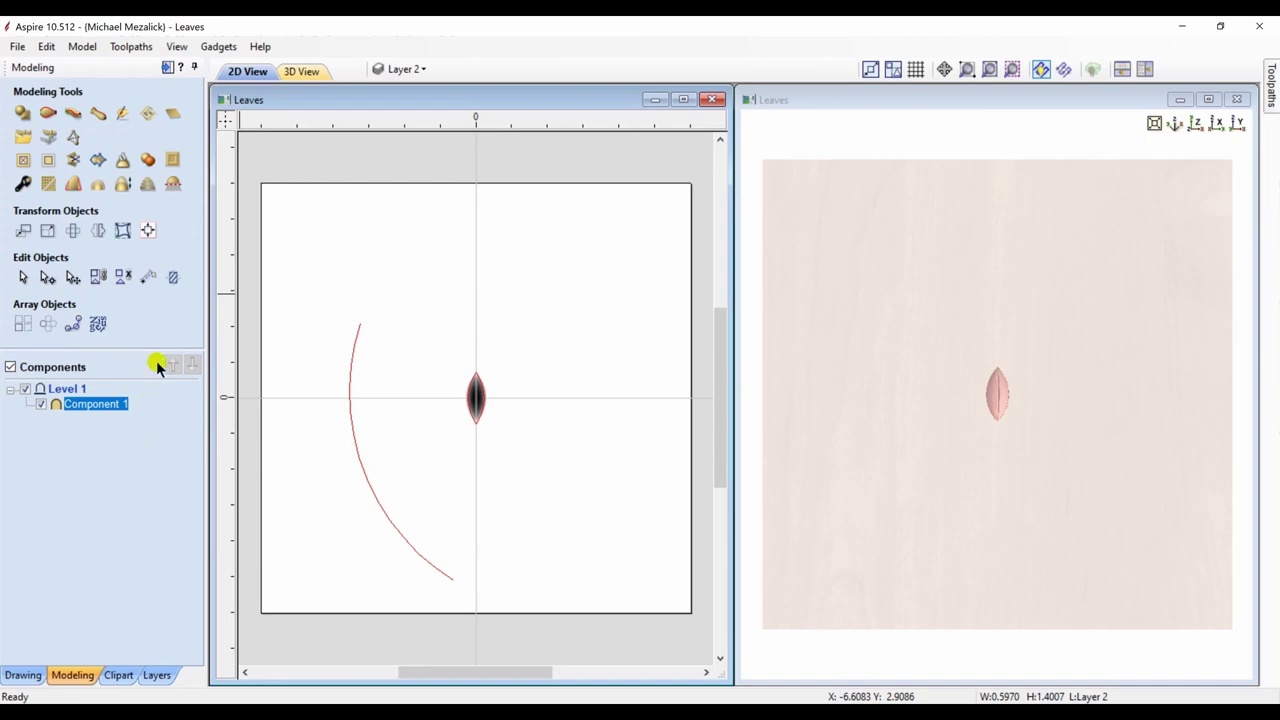
Step: Raise the leaf's base height to about 0.26 in its component properties
left_click(1037, 485)
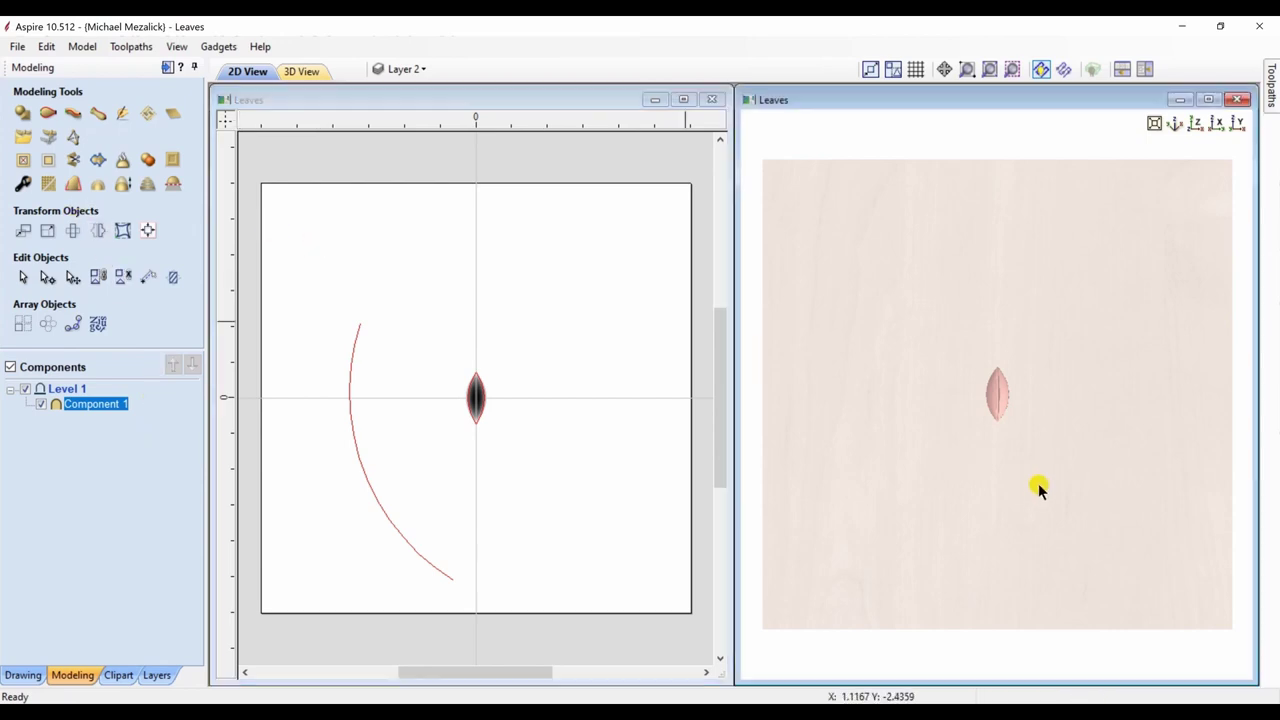
scroll(1038, 483, "up", 10)
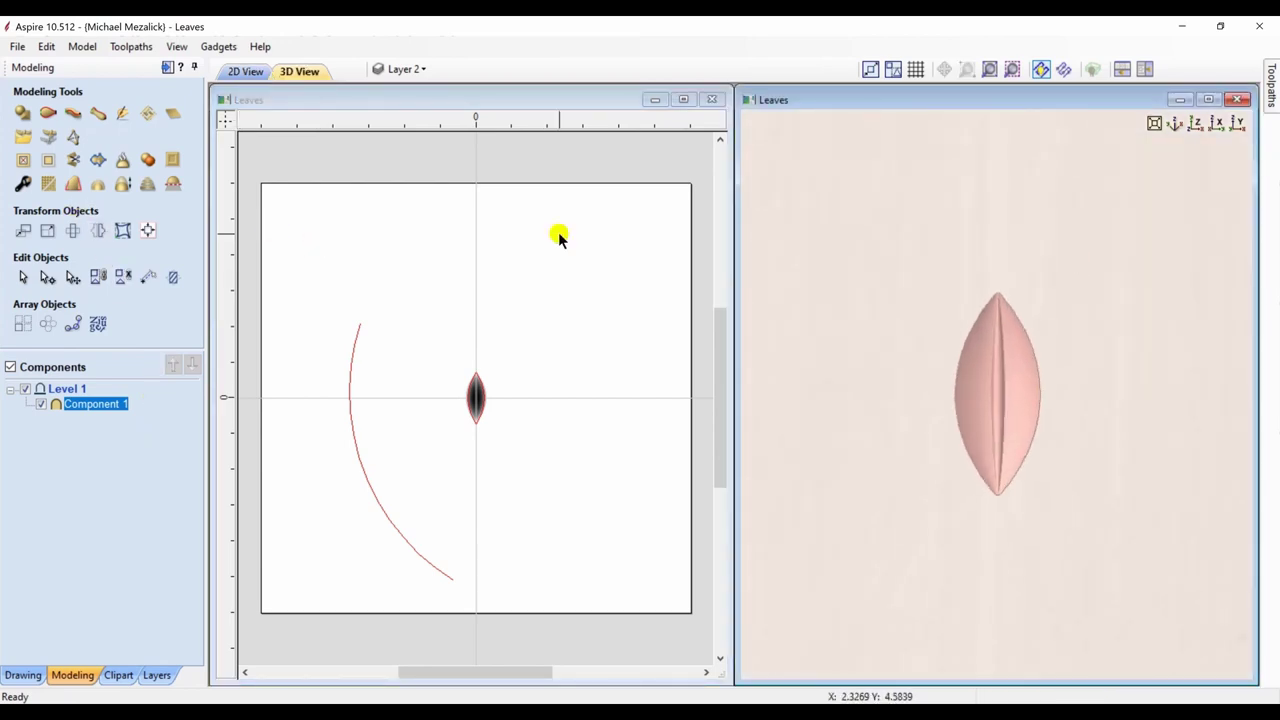
left_click(31, 185)
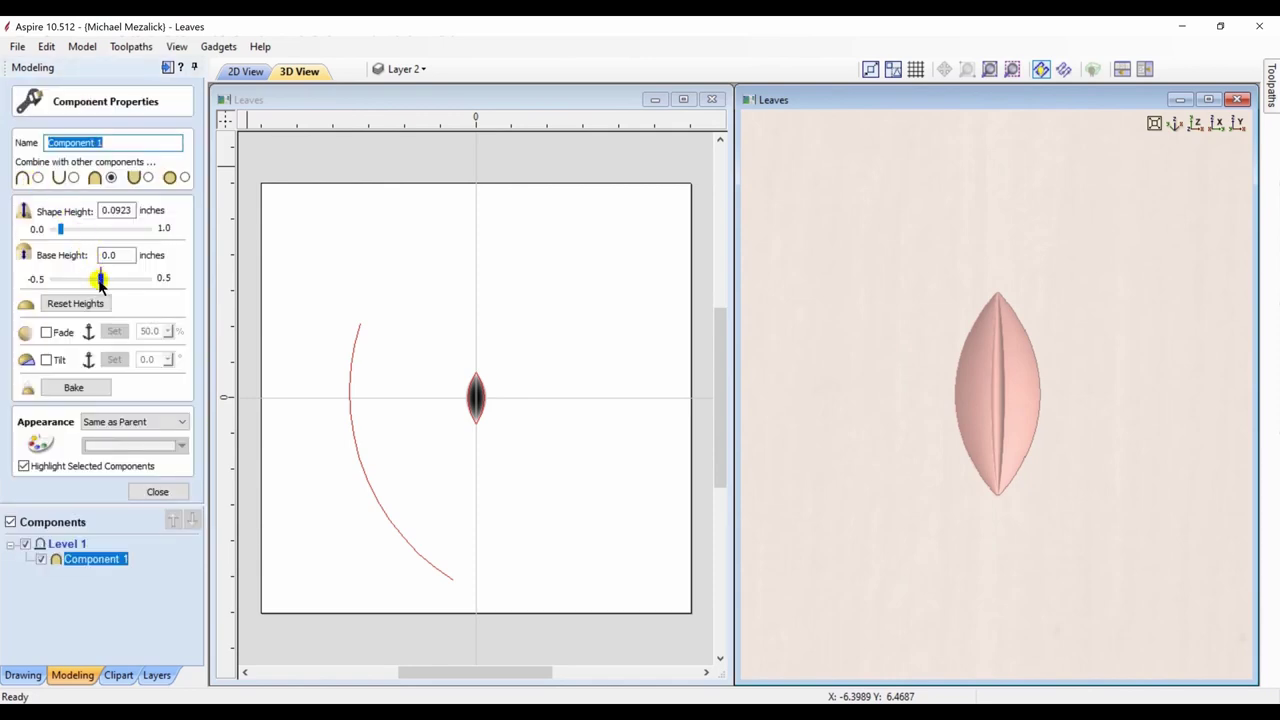
left_click_drag(100, 281, 125, 281)
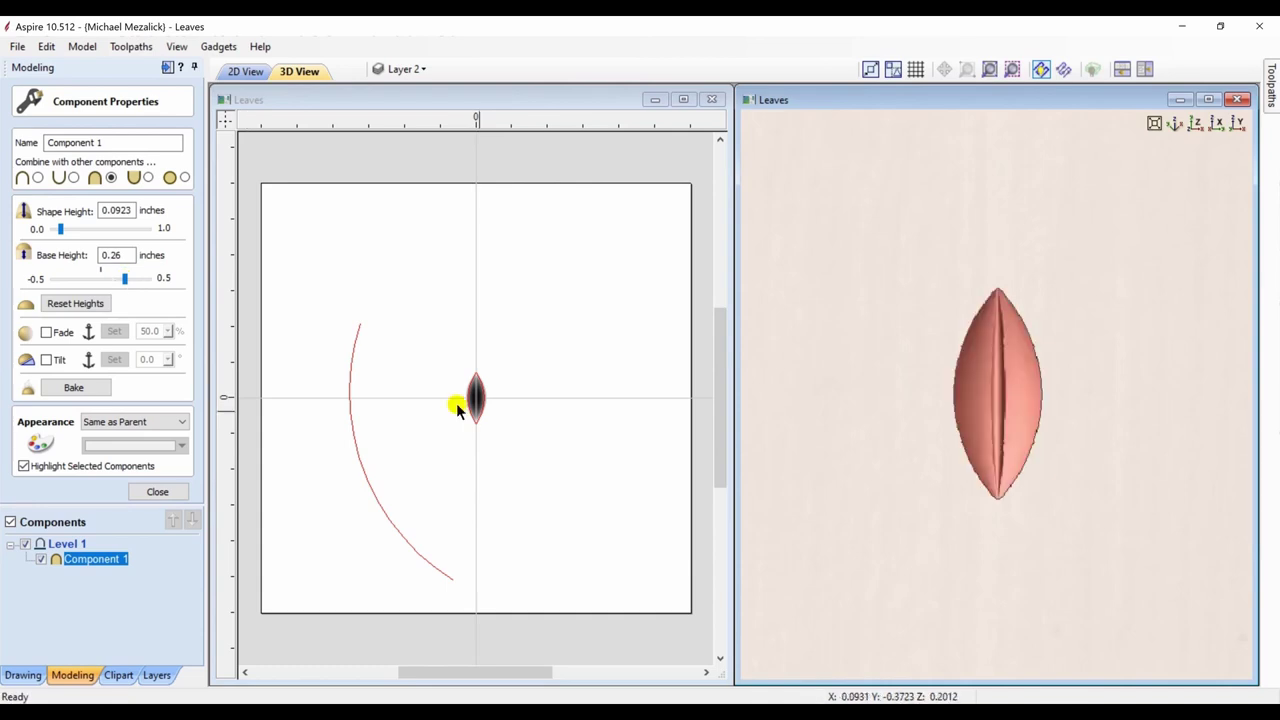
left_click_drag(834, 546, 962, 473)
left_click_drag(125, 280, 127, 283)
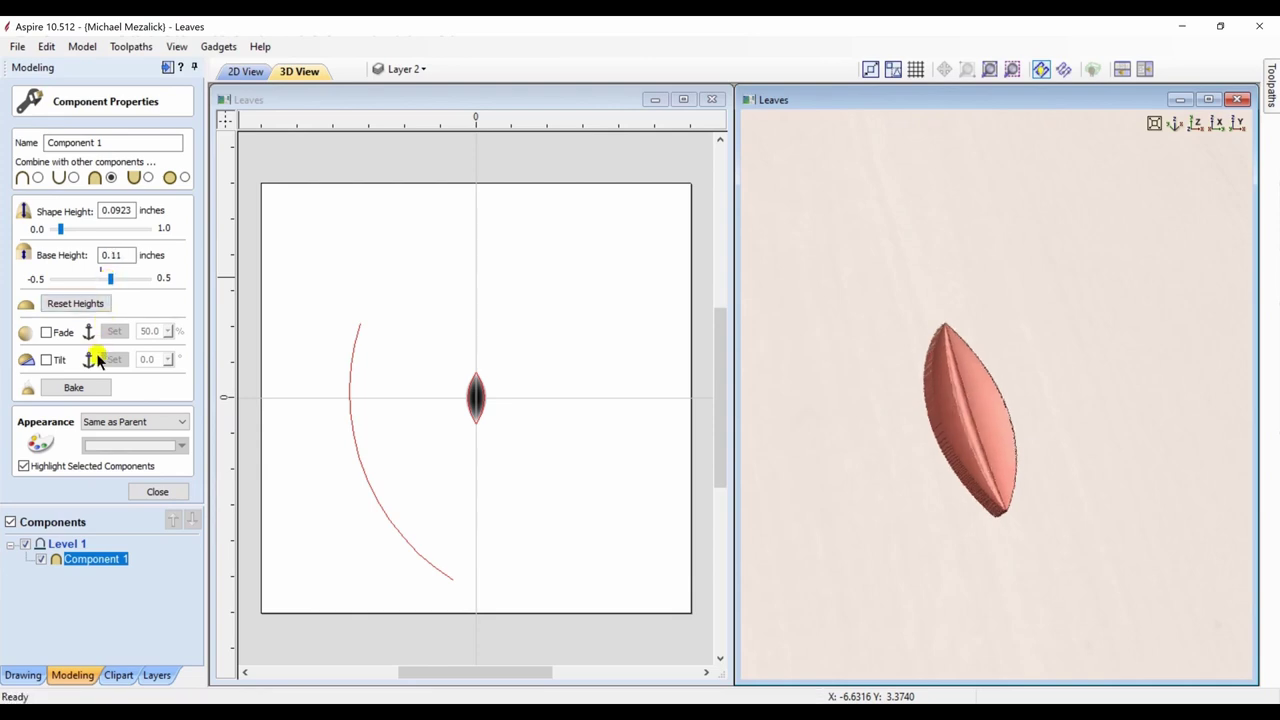
Step: Tilt the leaf 4.8° upward and bake it as Component 1 - Baked
left_click(45, 360)
left_click(114, 360)
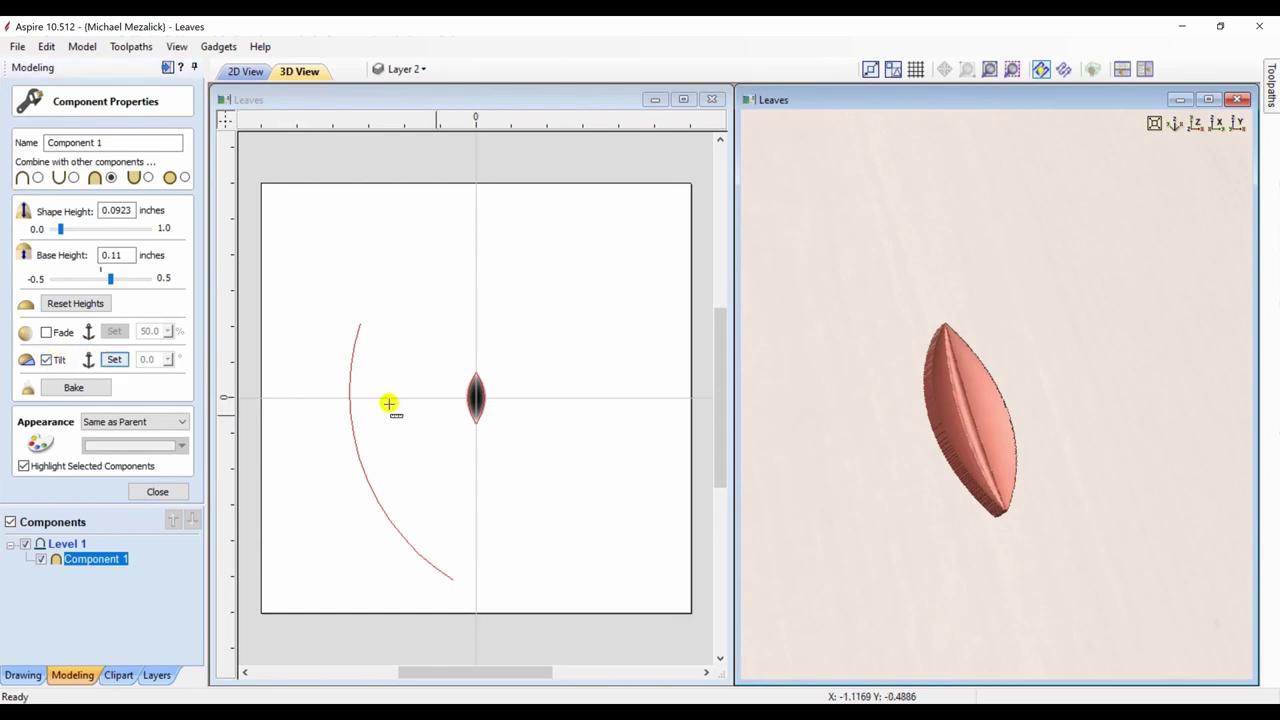
left_click(476, 435)
left_click(471, 363)
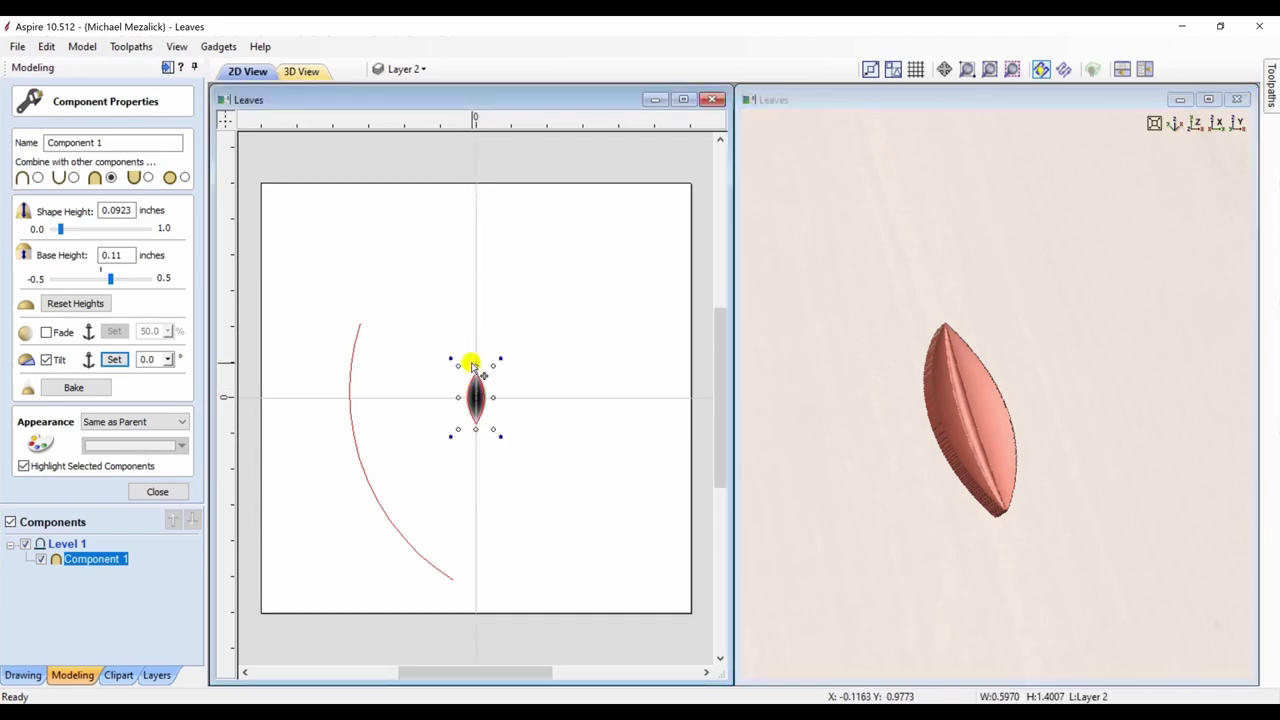
left_click(168, 360)
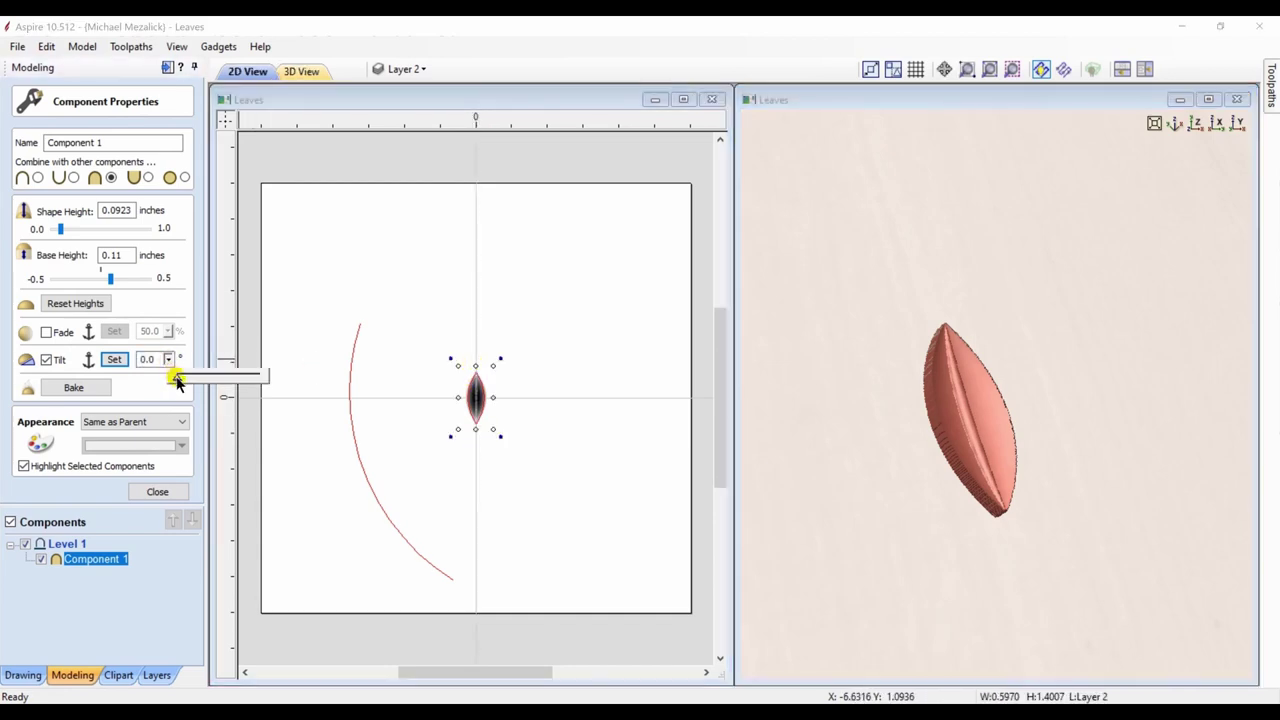
left_click(197, 380)
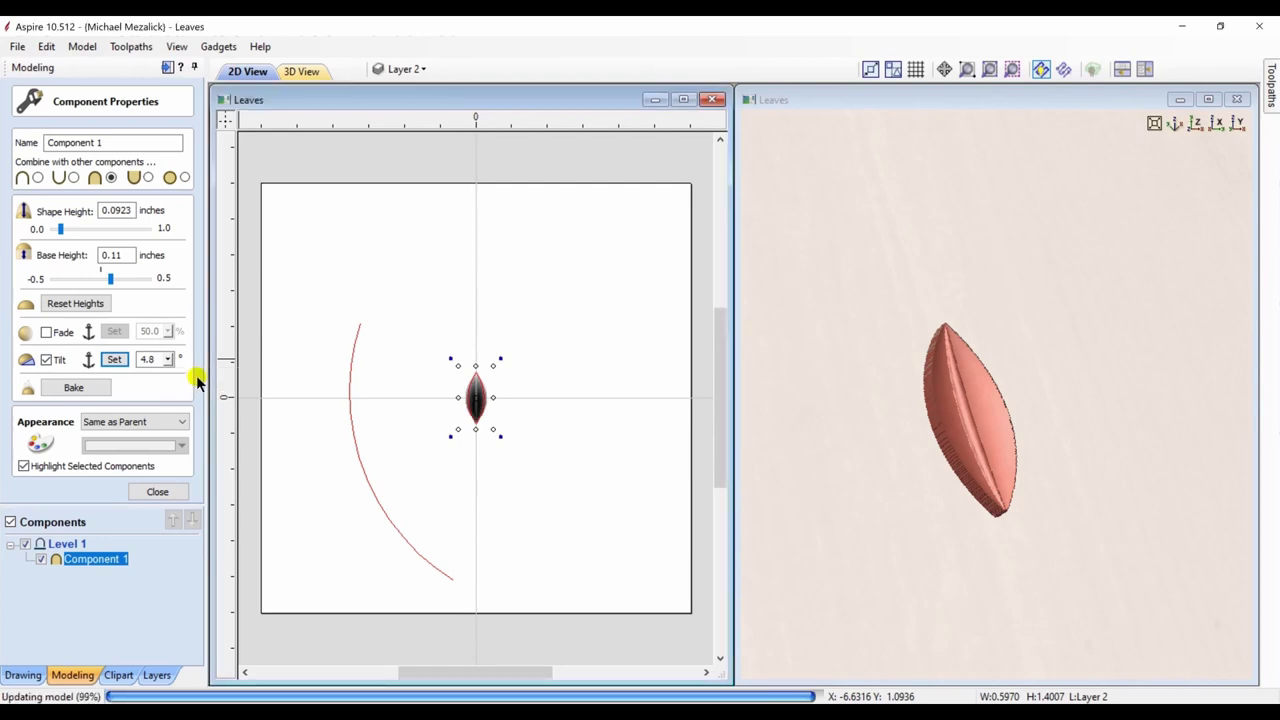
left_click(88, 389)
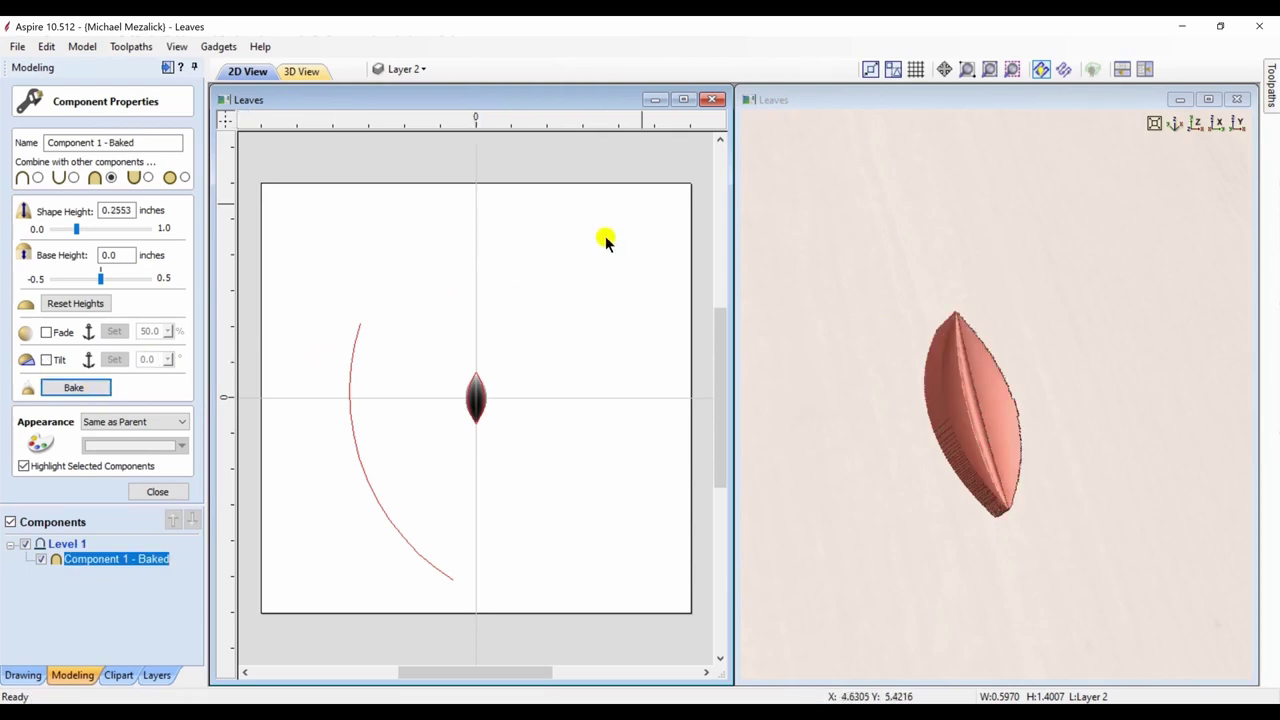
Step: Zoom the 2D view in on the leaf and close the component properties
left_click(966, 69)
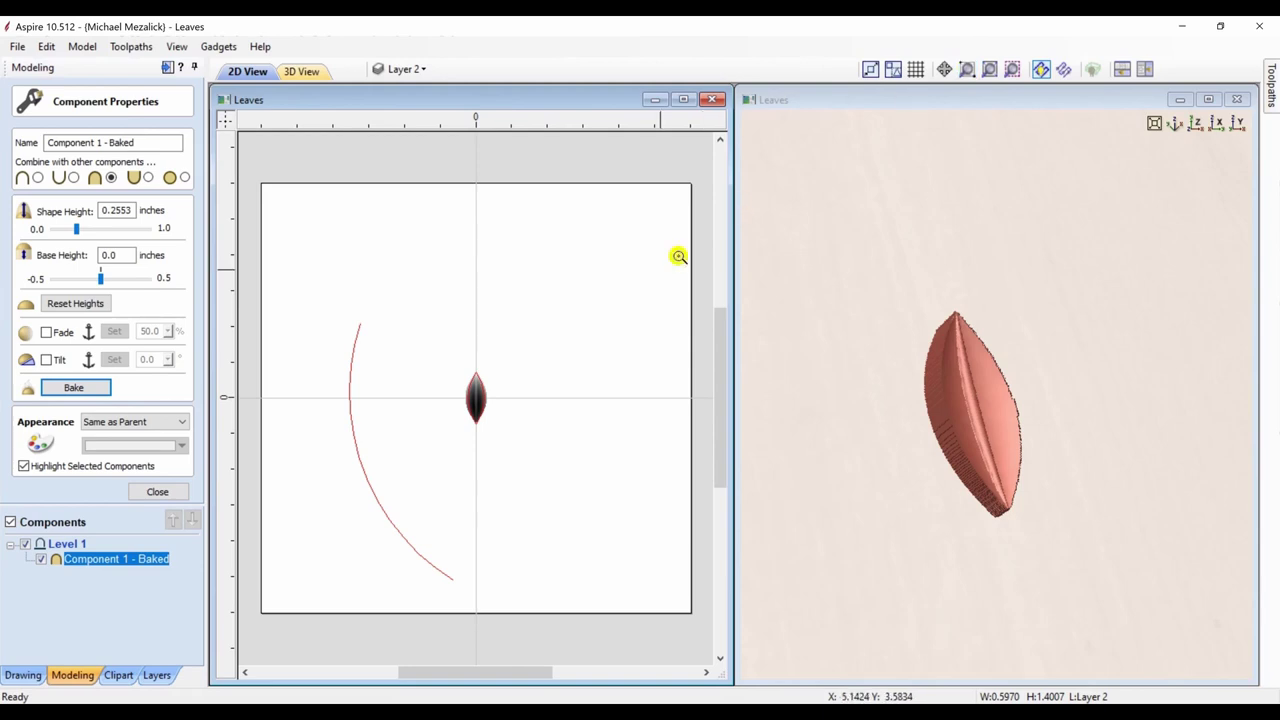
left_click(491, 394)
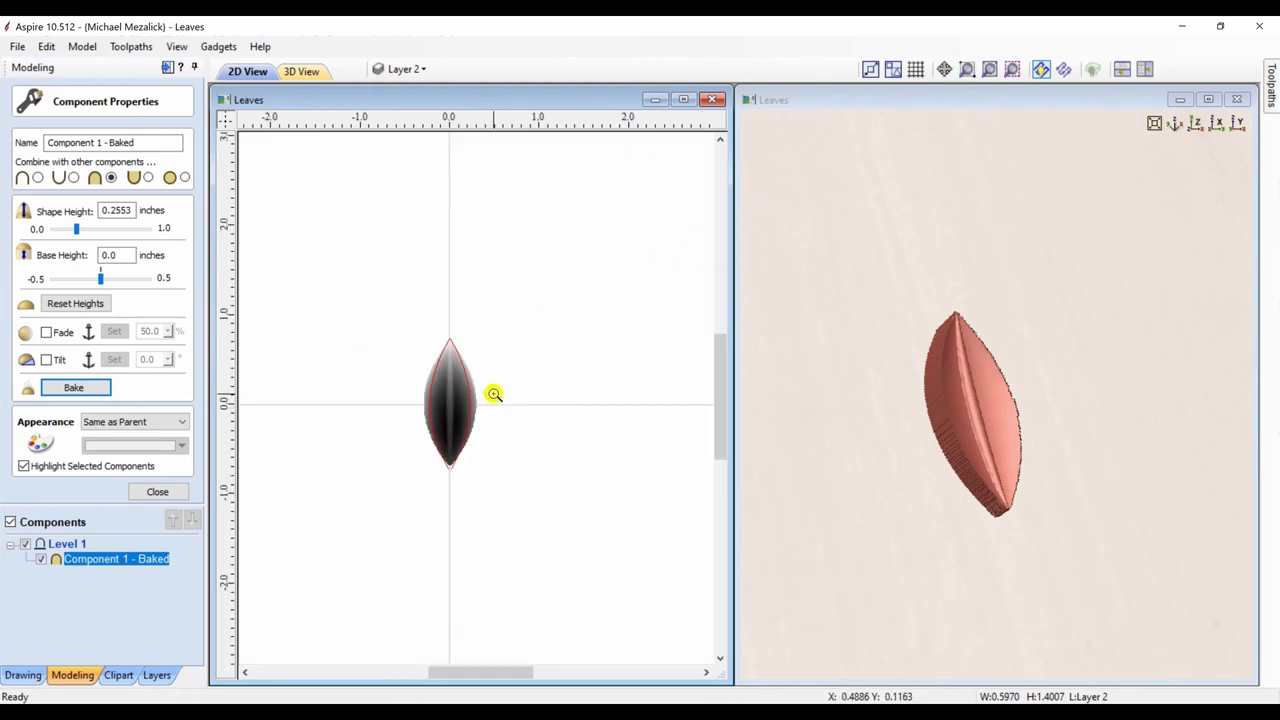
left_click(426, 396)
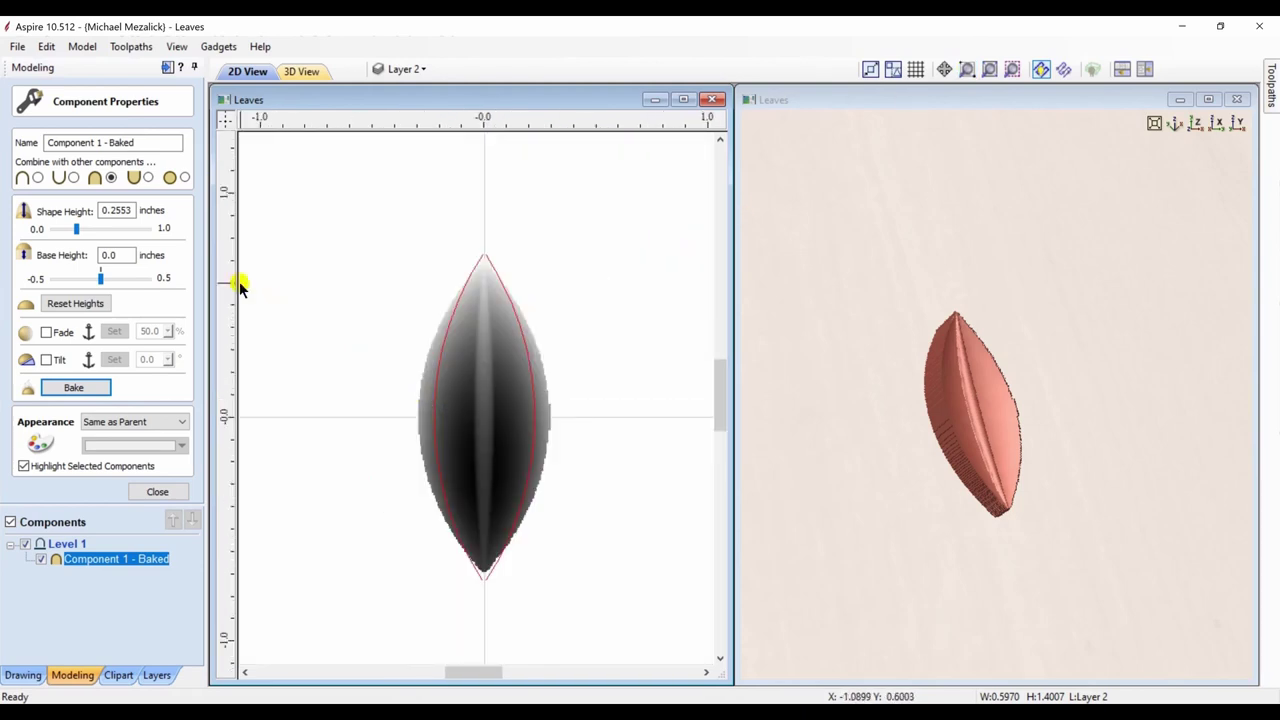
left_click(150, 491)
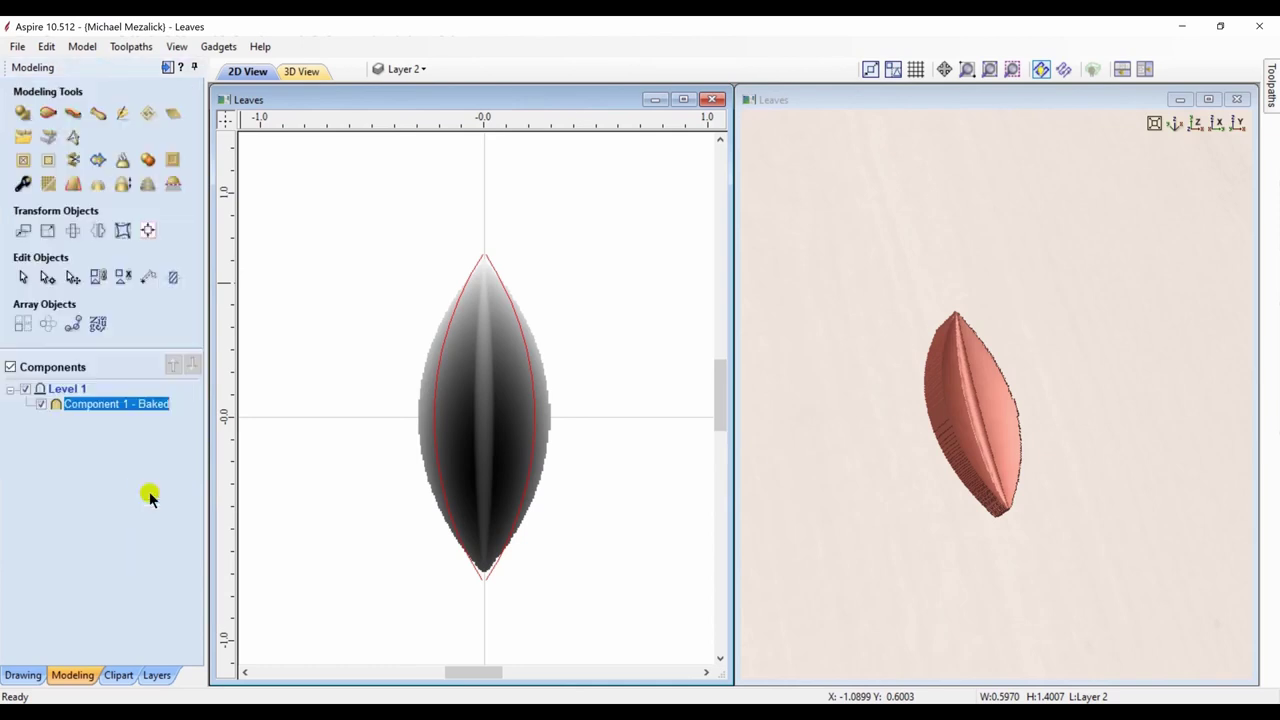
Step: Narrow and rotate the baked leaf, then shift it left onto the vertical centre line
left_click(422, 432)
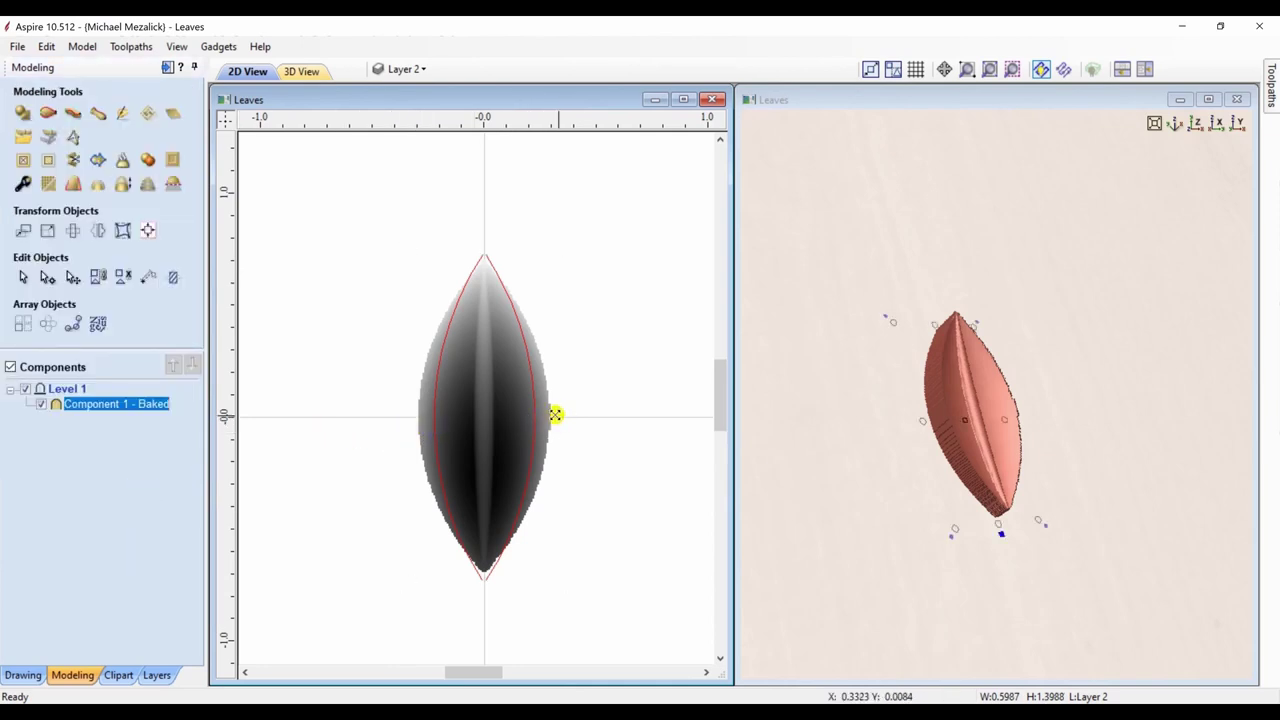
left_click_drag(555, 414, 540, 415)
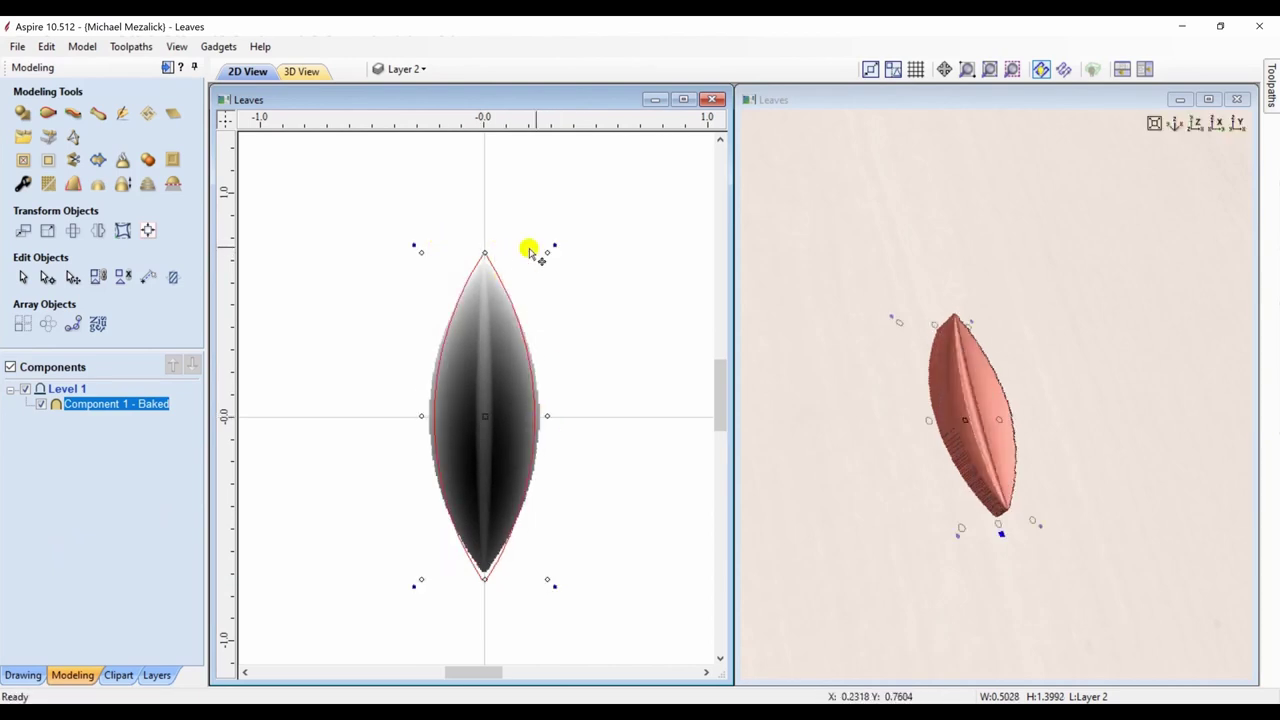
left_click_drag(413, 244, 378, 263)
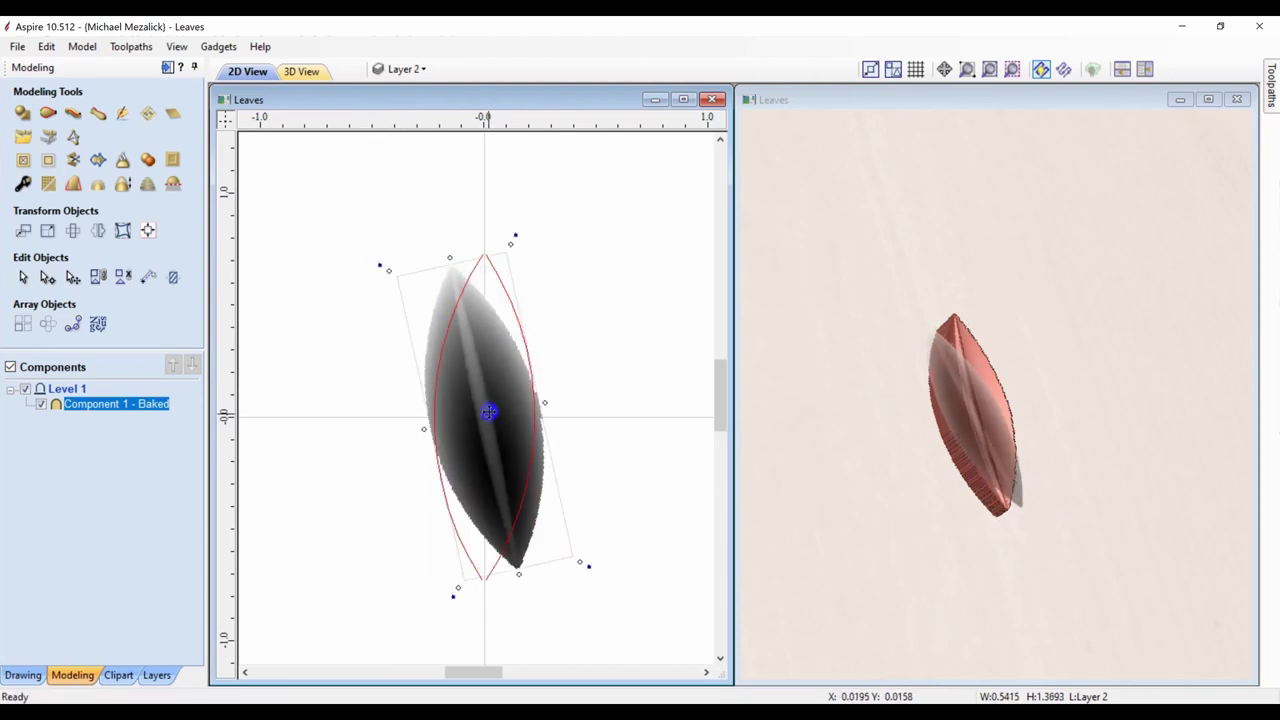
left_click_drag(488, 419, 451, 403)
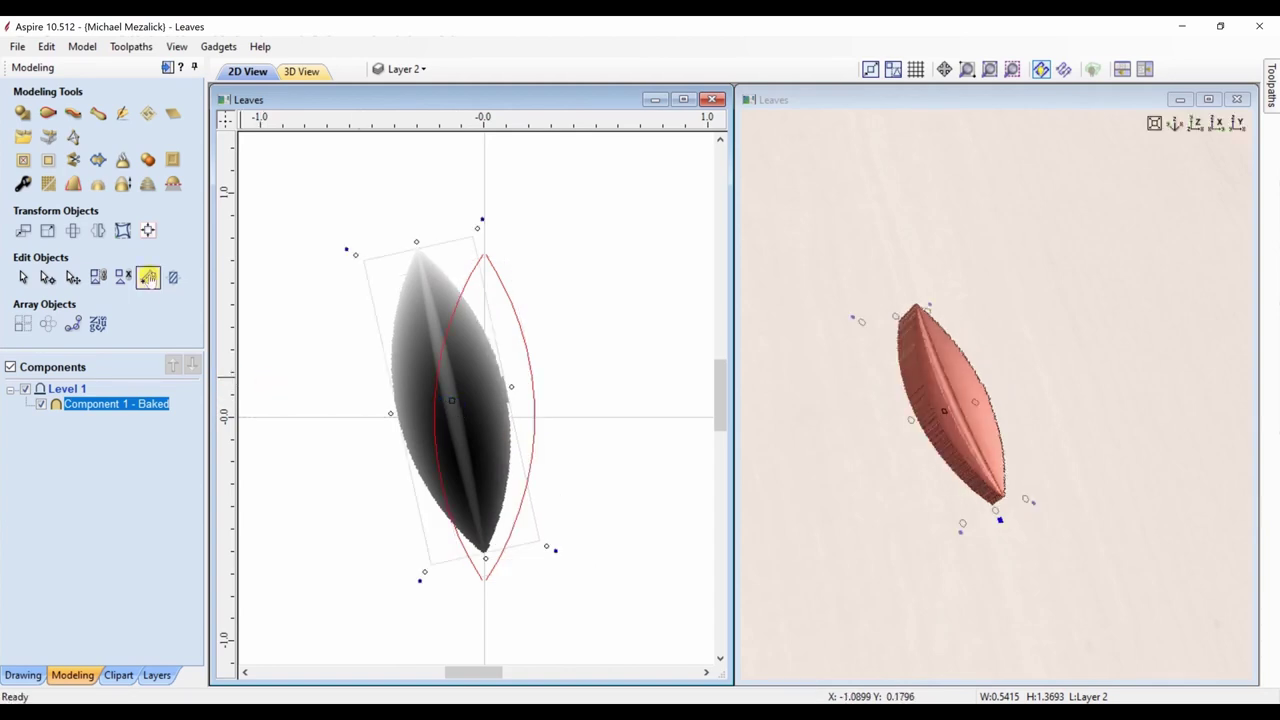
Step: Create a horizontally mirrored copy of the tilted leaf, then view the model from the top
left_click(98, 231)
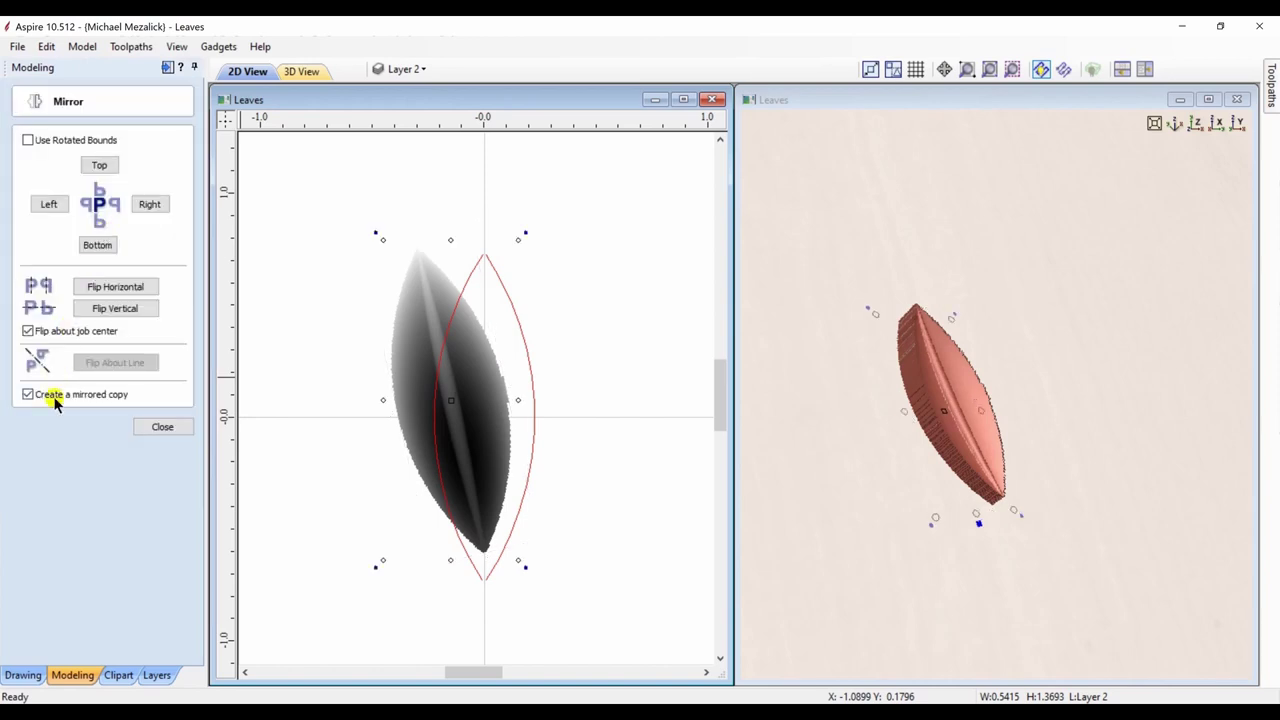
left_click(107, 289)
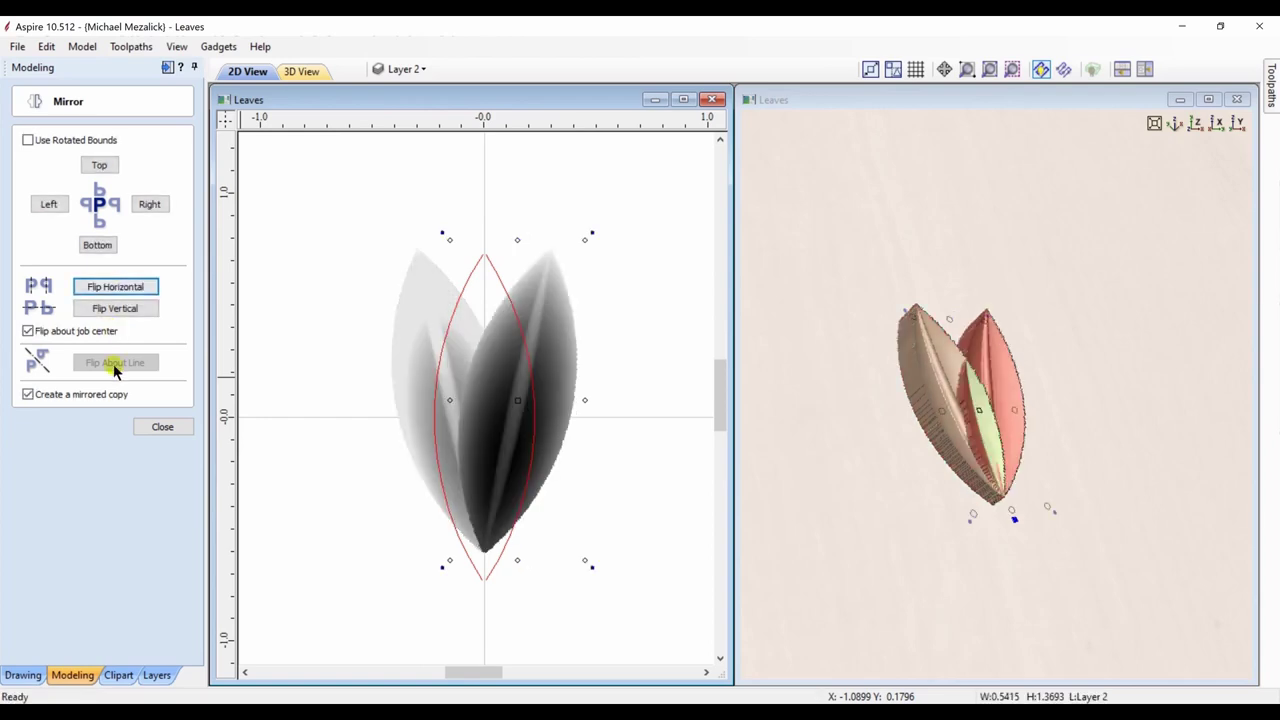
left_click(162, 429)
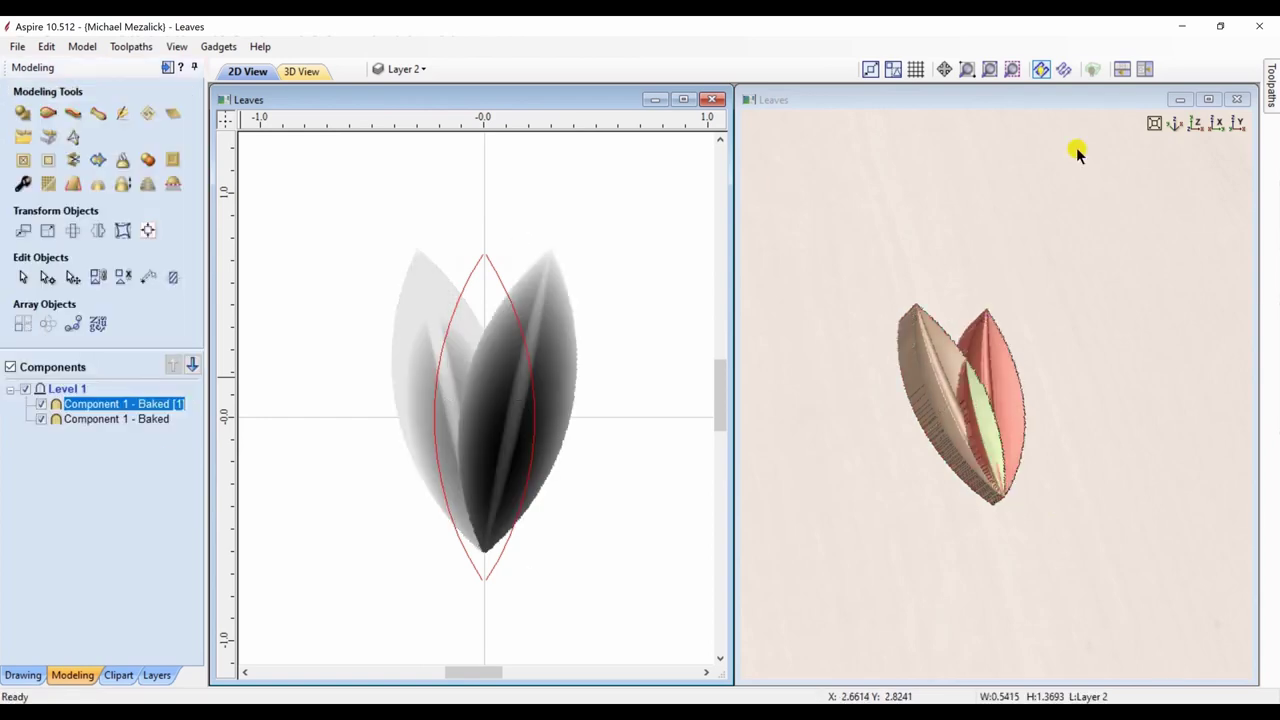
left_click(1195, 123)
scroll(1029, 417, "up", 5)
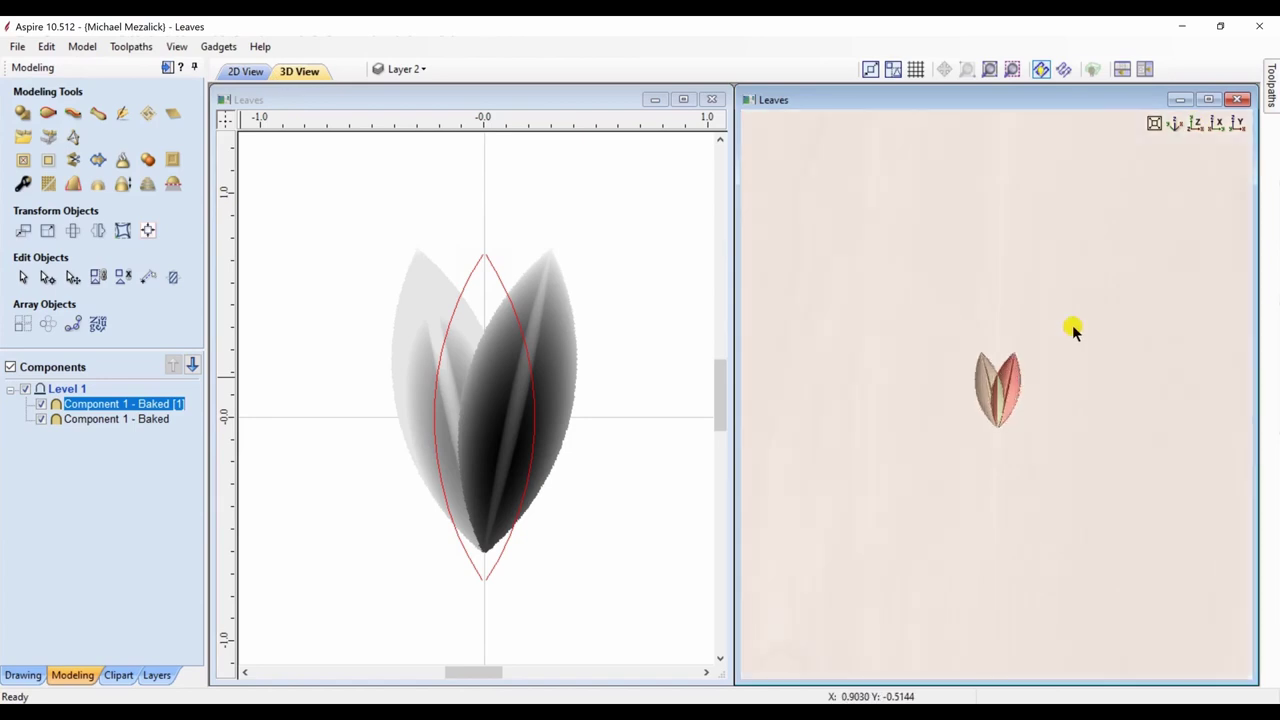
scroll(1170, 198, "up", 1)
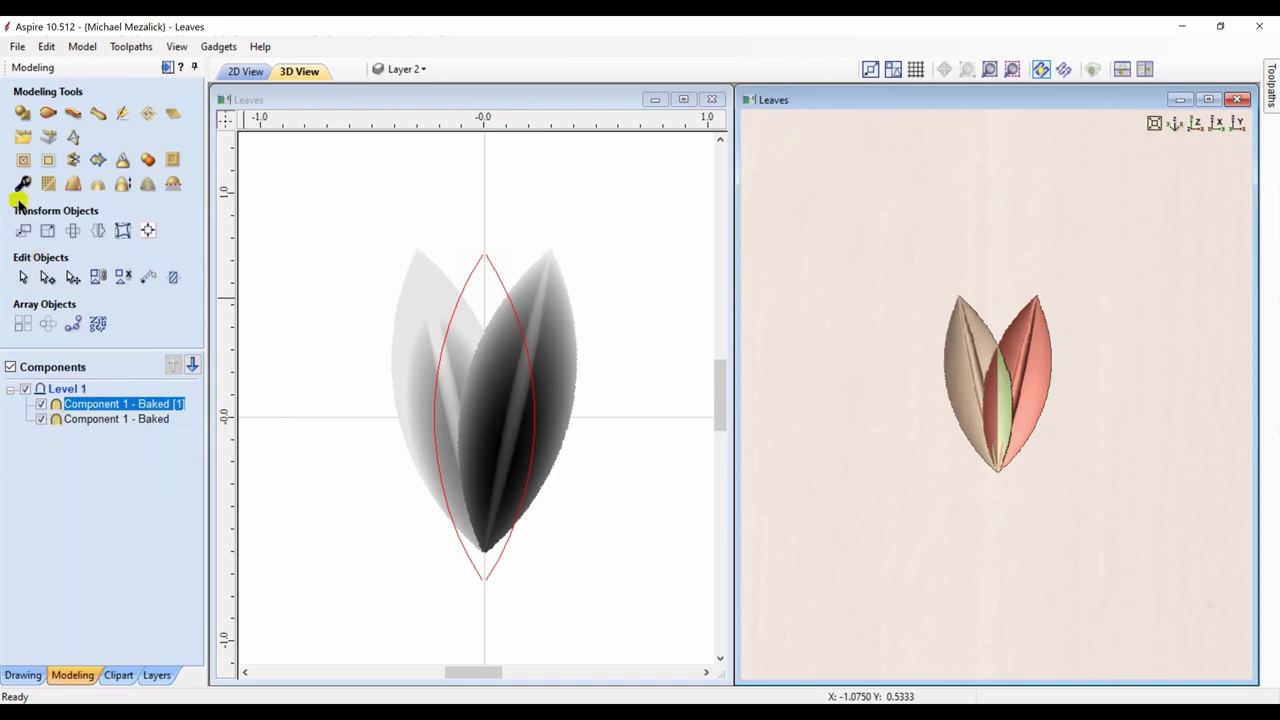
Step: Set the mirrored leaf's base height to -0.03
left_click(22, 184)
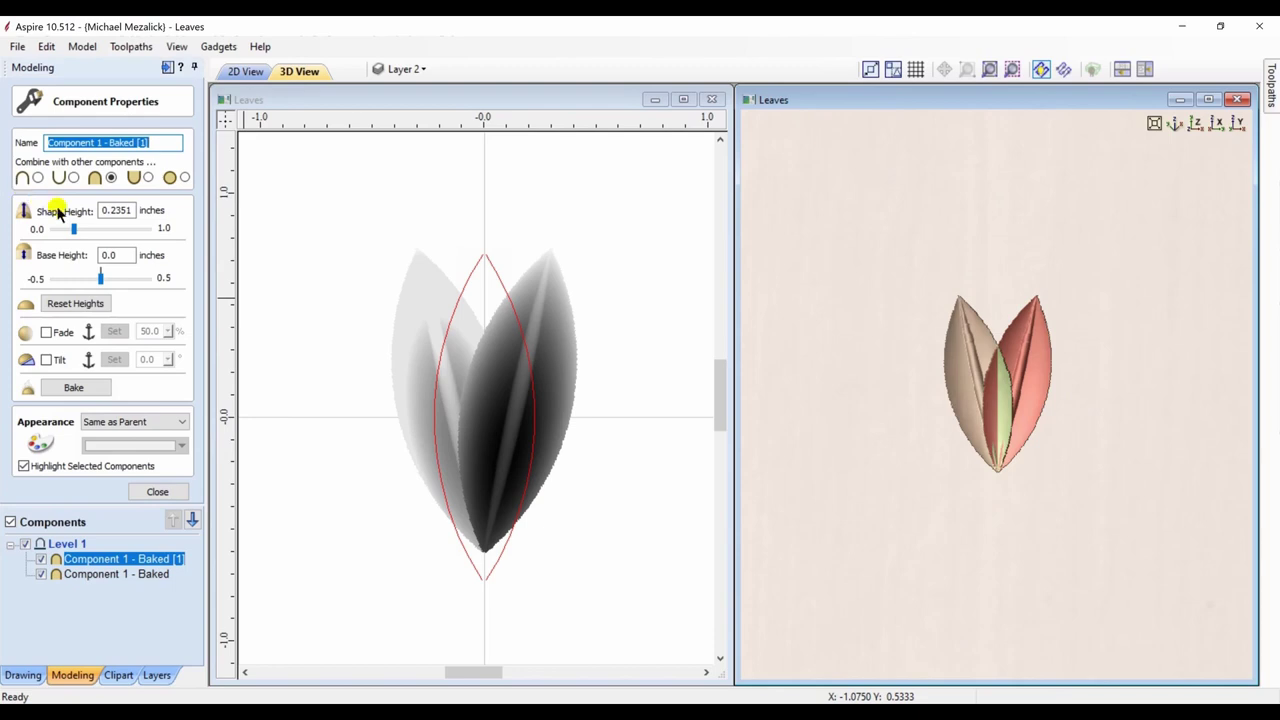
left_click_drag(100, 279, 99, 280)
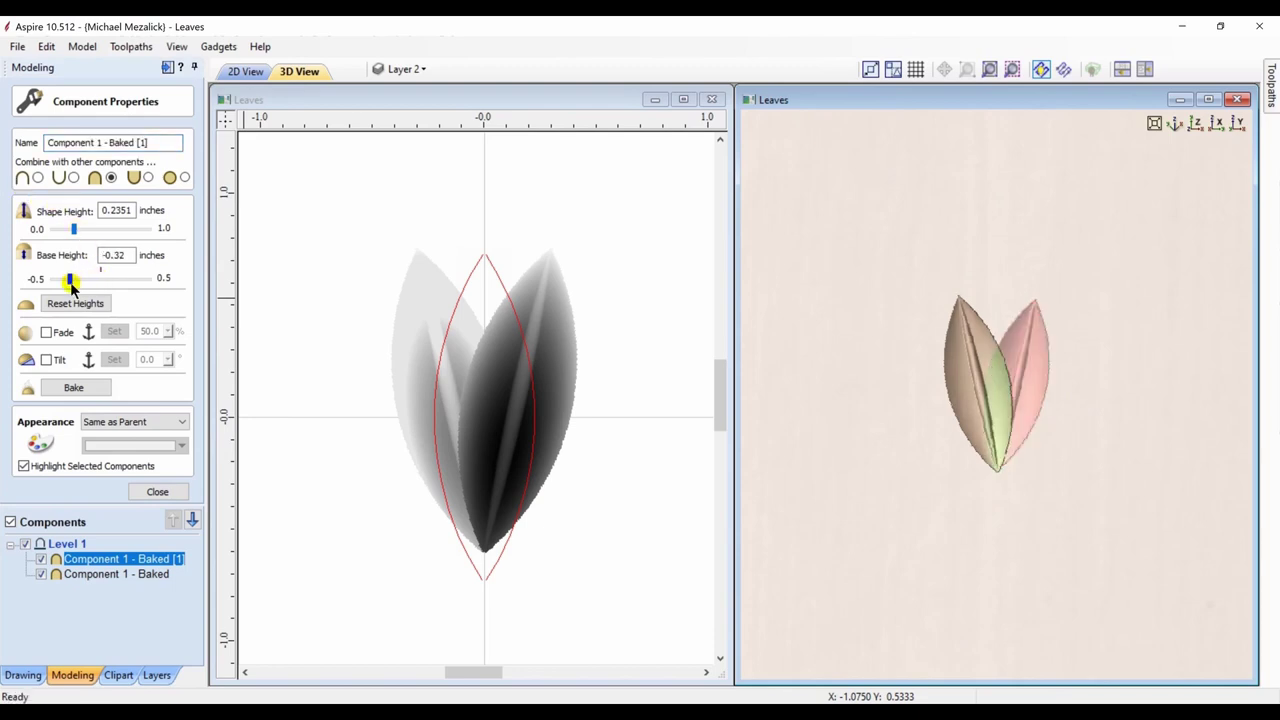
left_click_drag(1123, 420, 1027, 450)
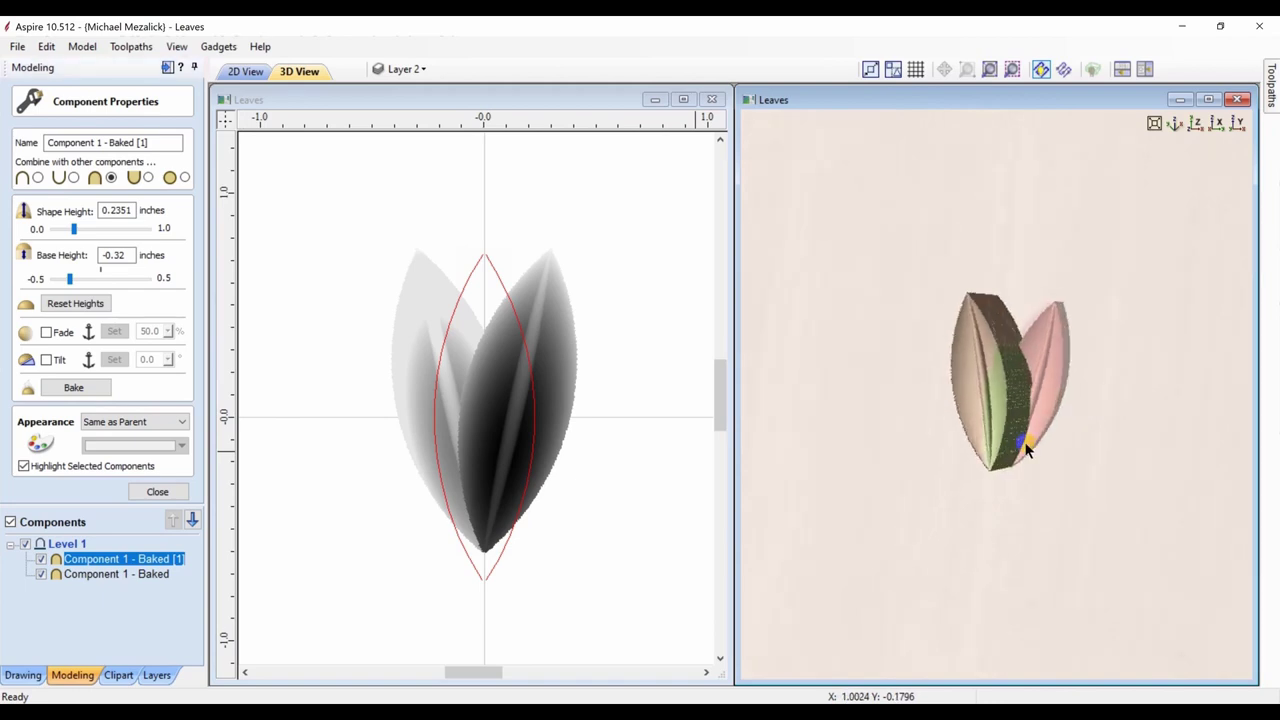
left_click_drag(69, 279, 87, 284)
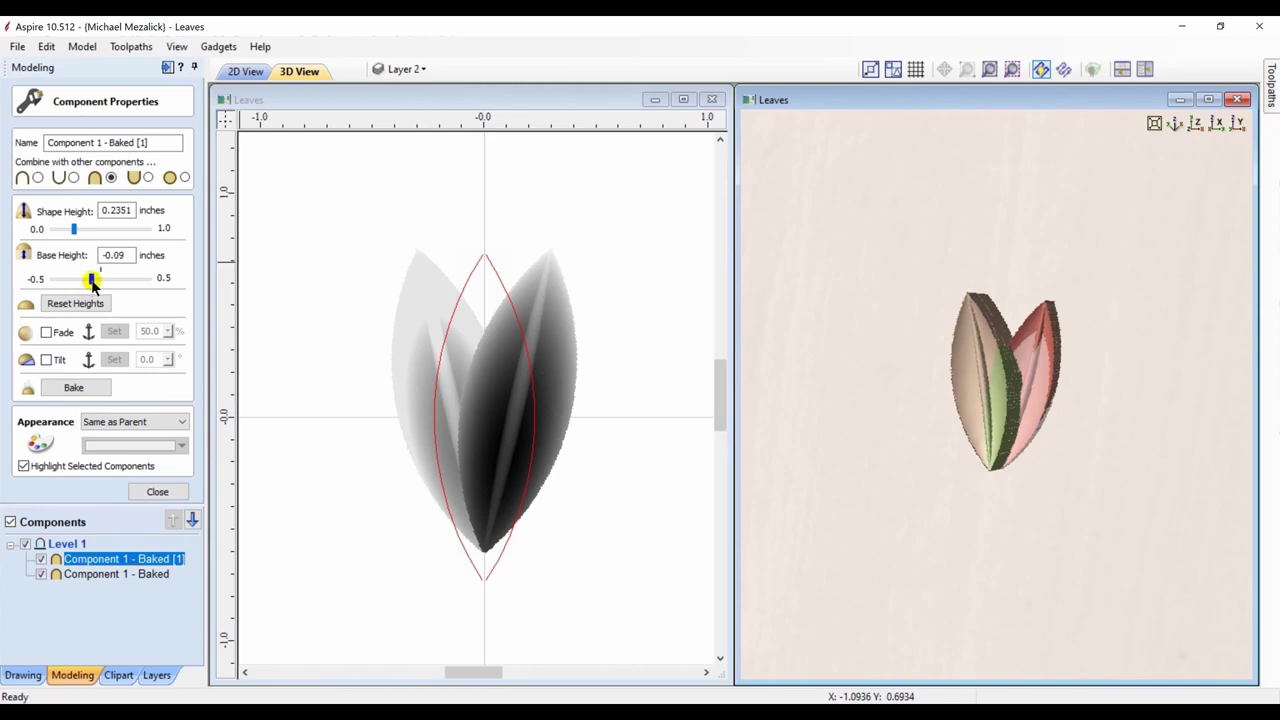
left_click_drag(91, 281, 93, 283)
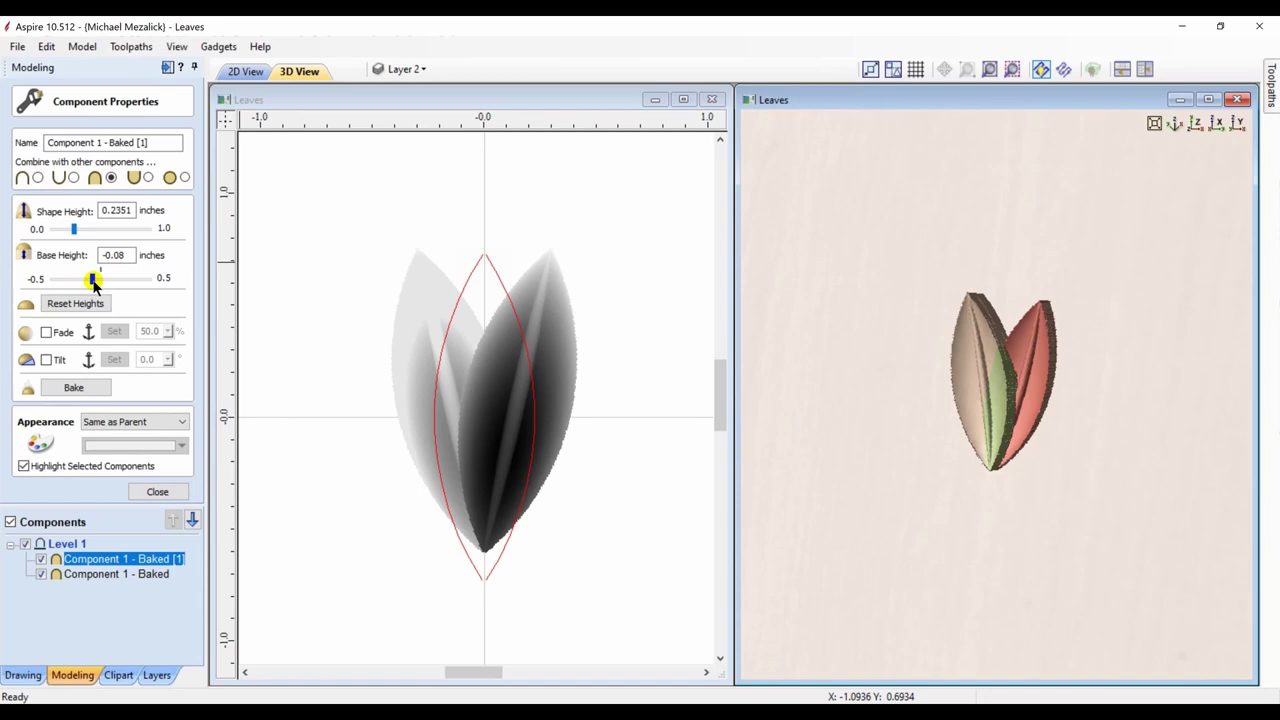
left_click_drag(93, 283, 99, 285)
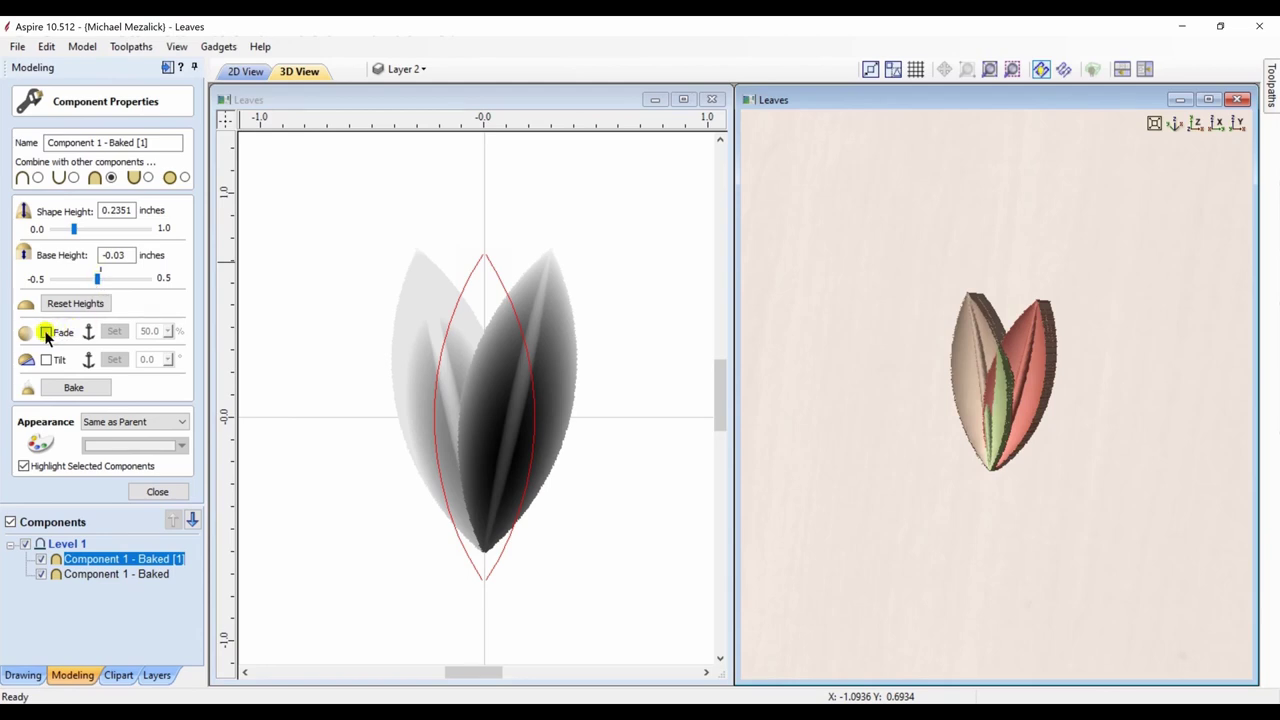
Step: Fade the mirrored leaf 50% toward the other leaf and bake it
left_click(110, 333)
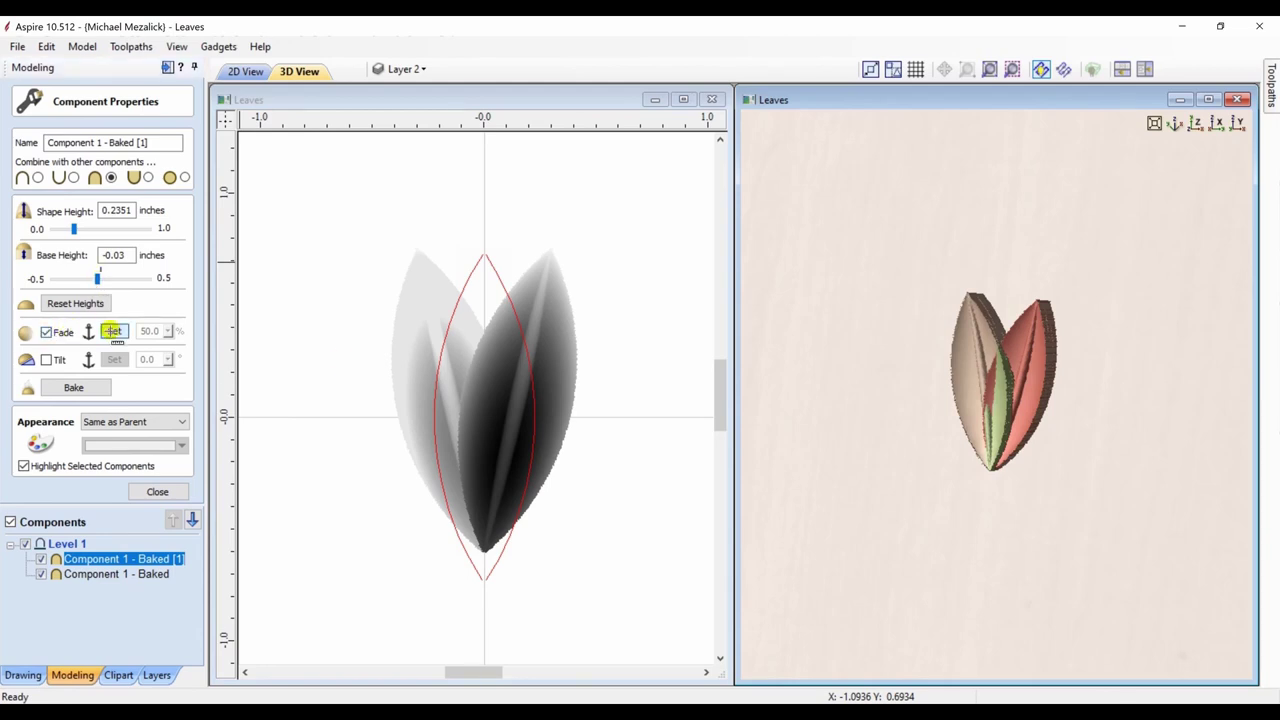
left_click(588, 439)
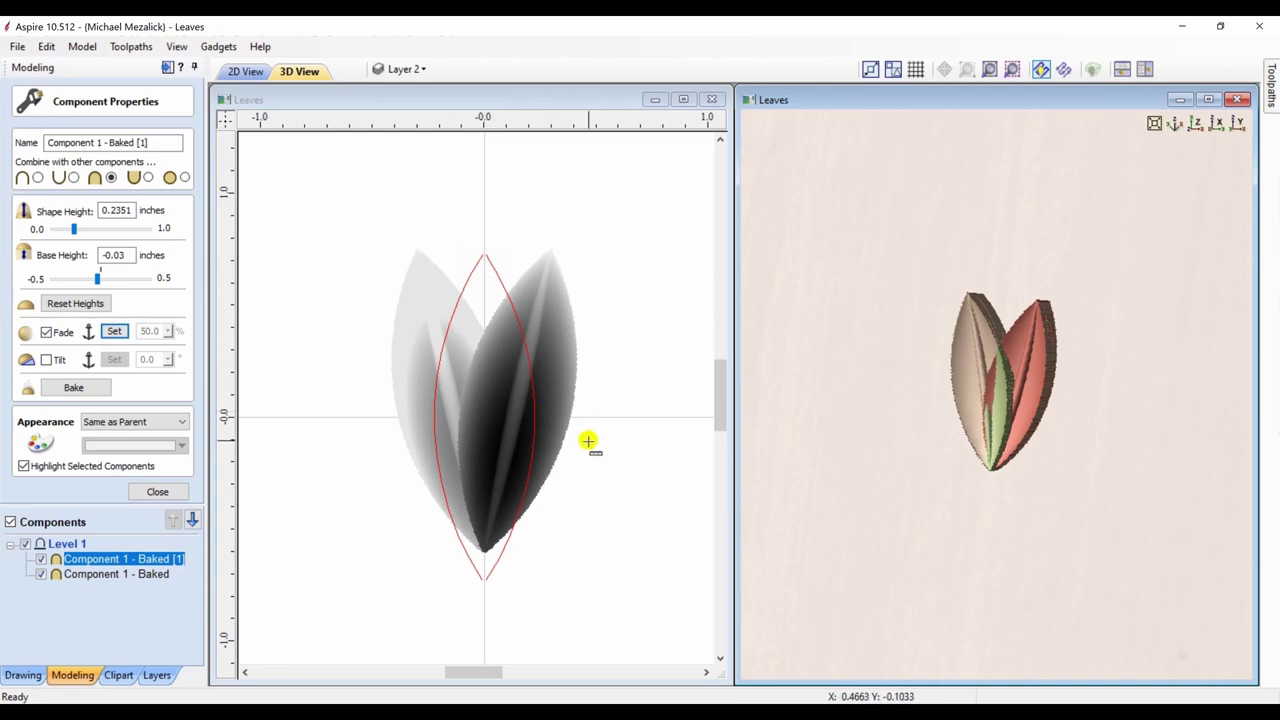
left_click(442, 426)
left_click(168, 331)
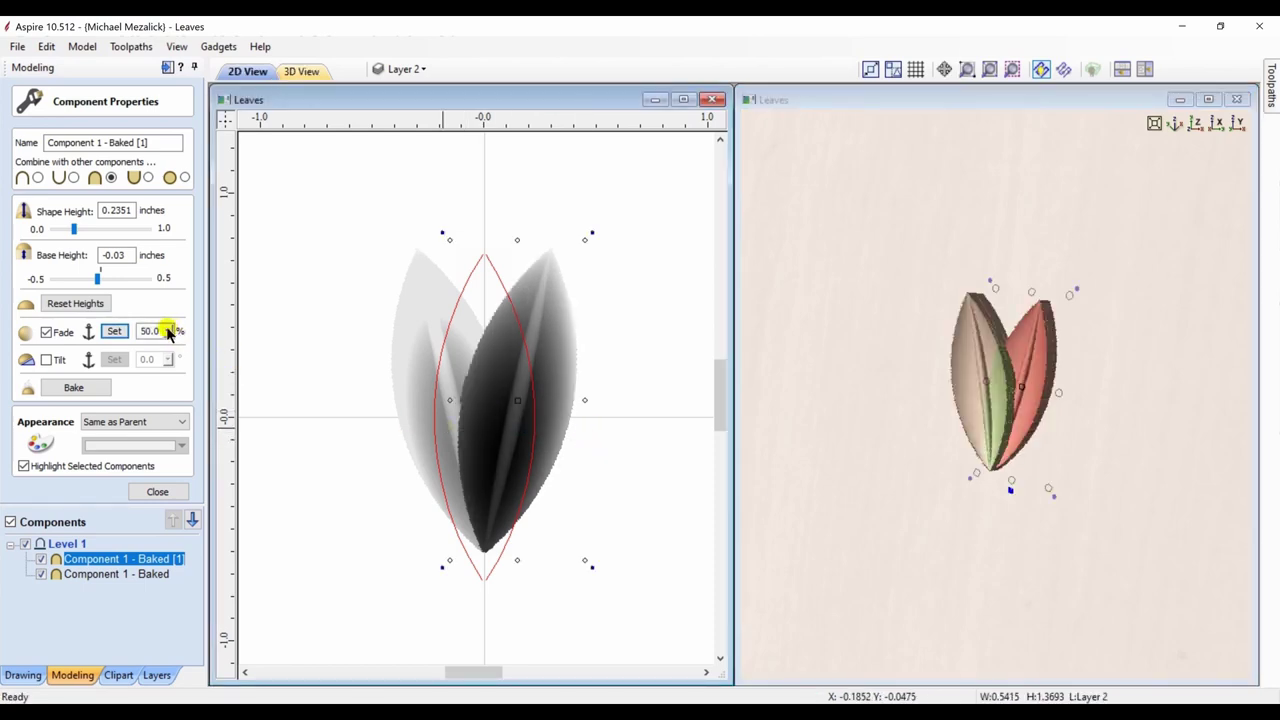
left_click(889, 480)
left_click_drag(921, 459, 993, 512)
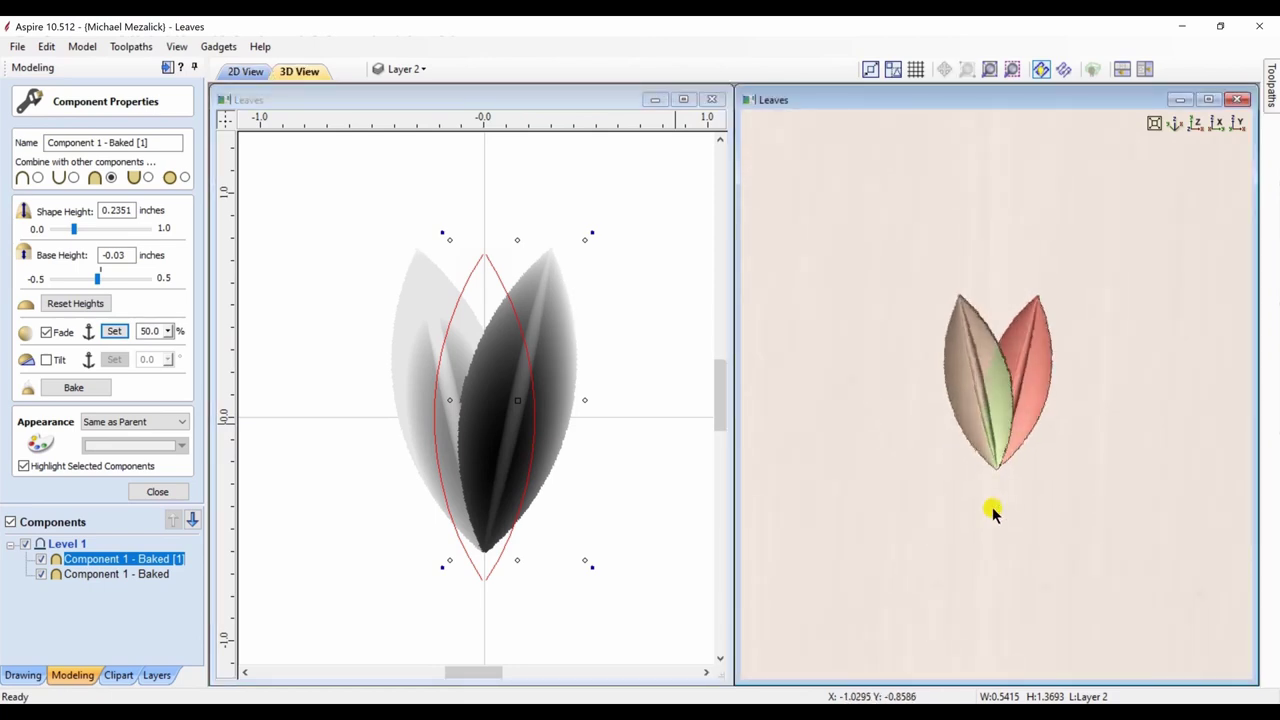
left_click(80, 388)
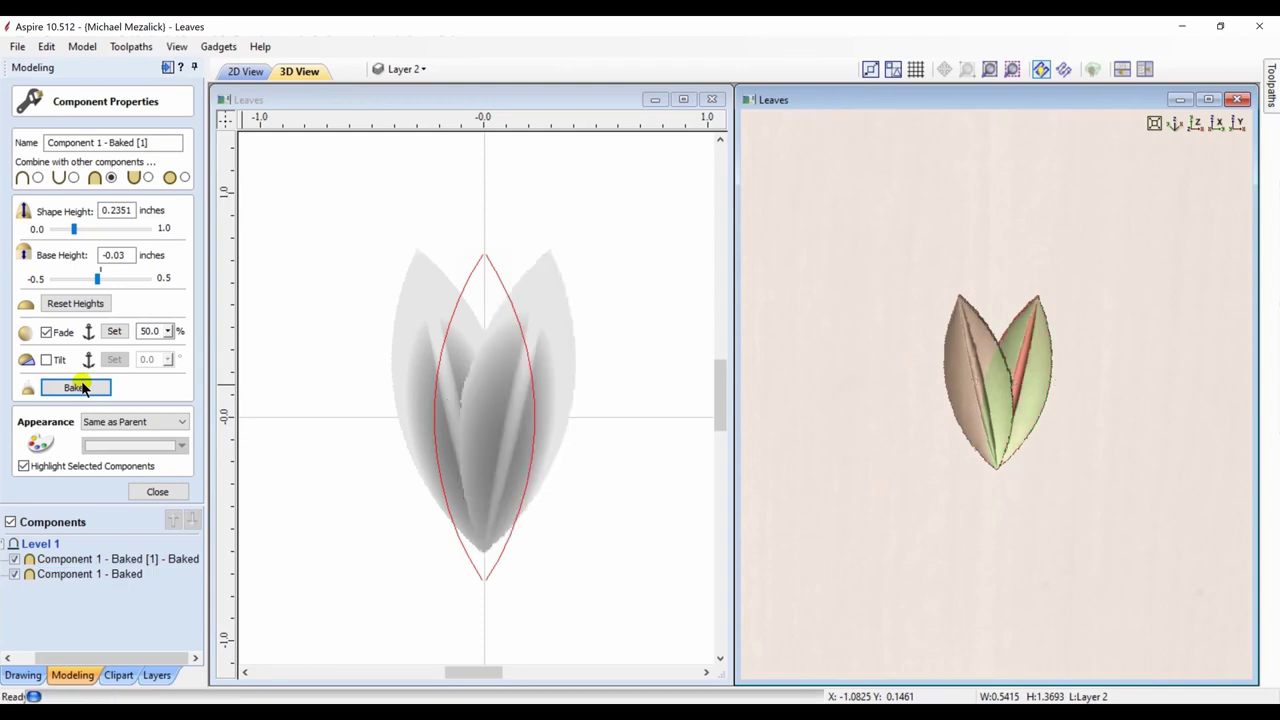
left_click(157, 493)
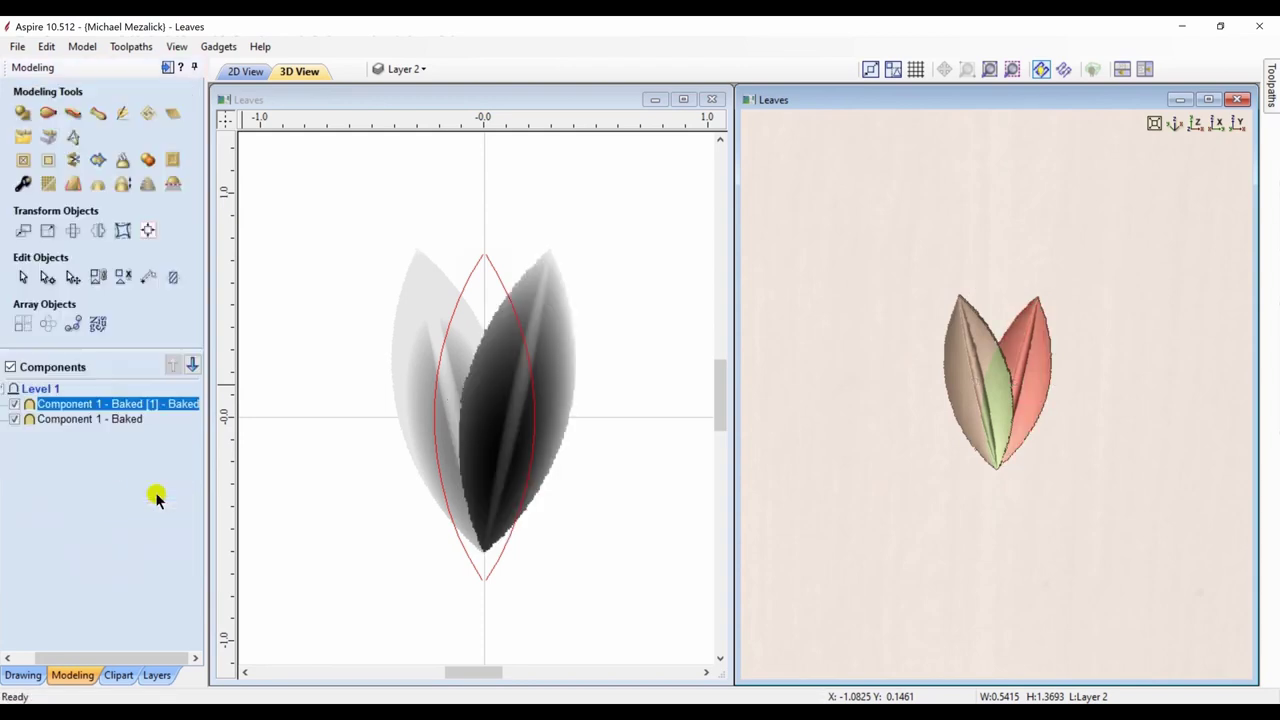
Step: Merge both leaves into a Copy of Visible Model component and hide the two originals
left_click(148, 160)
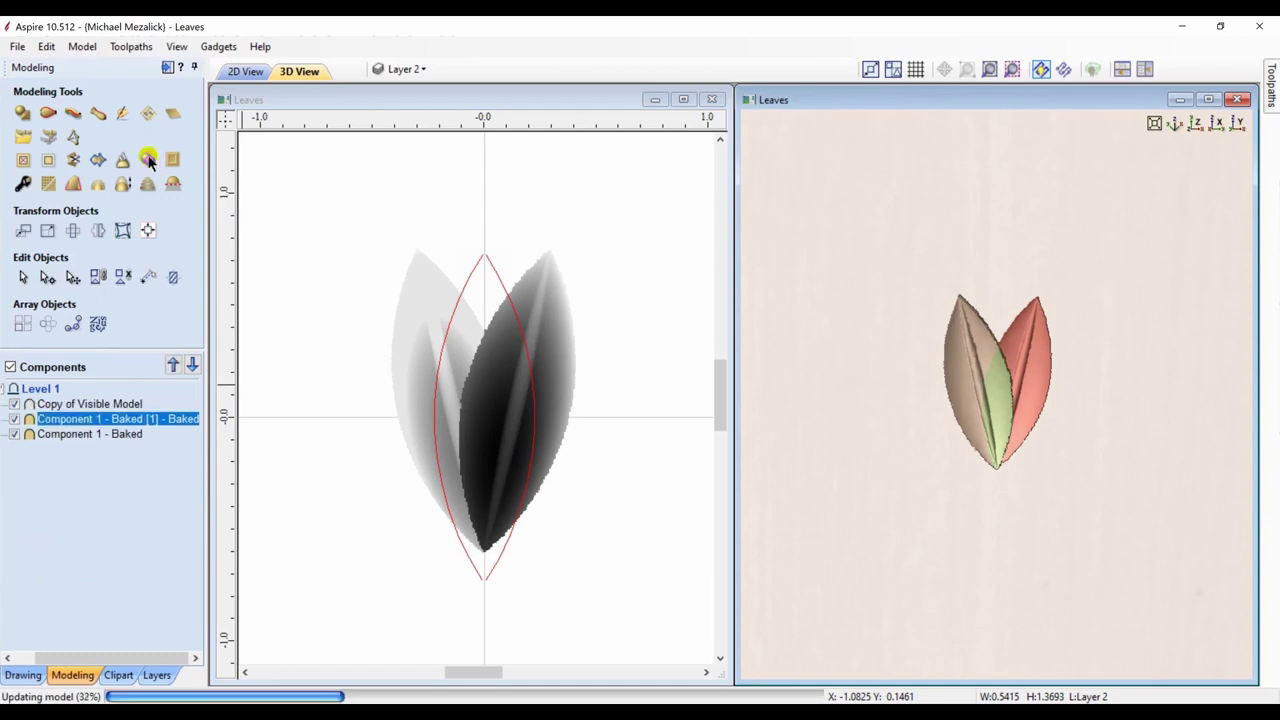
left_click(14, 419)
left_click(14, 434)
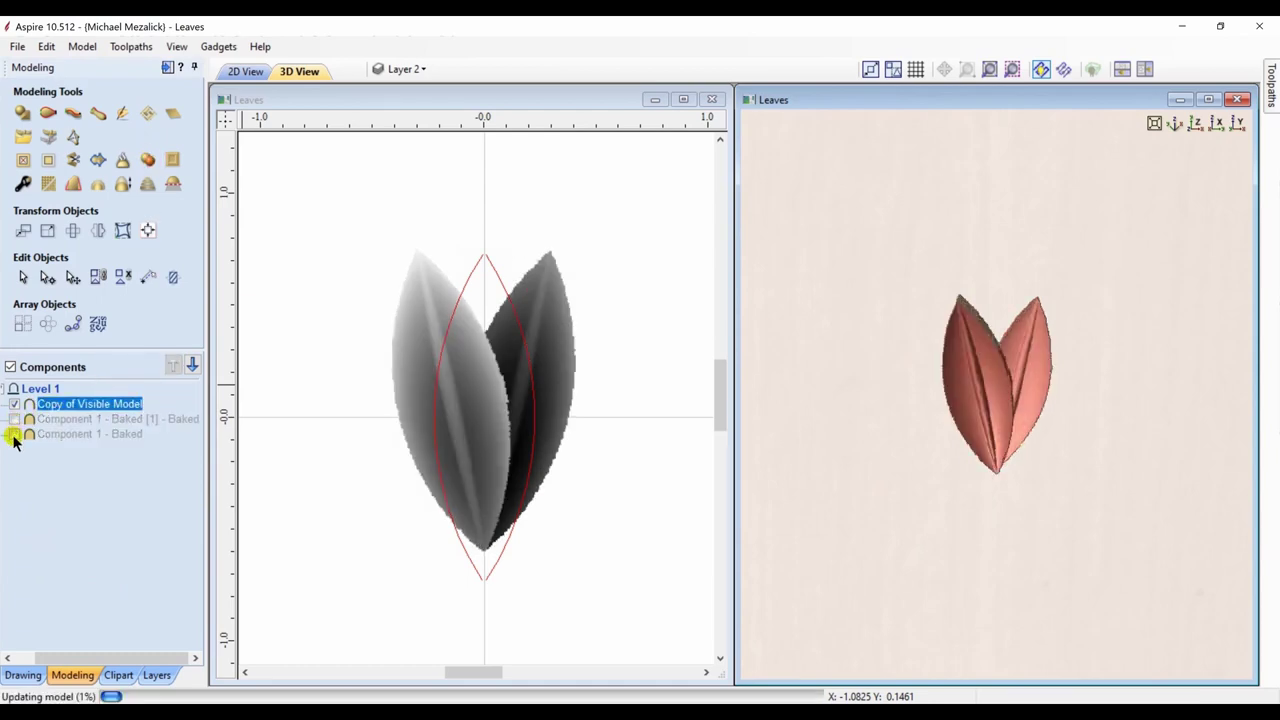
Step: Enlarge the 2D view to the full sheet and rotate the leaf pair horizontal
left_click(683, 100)
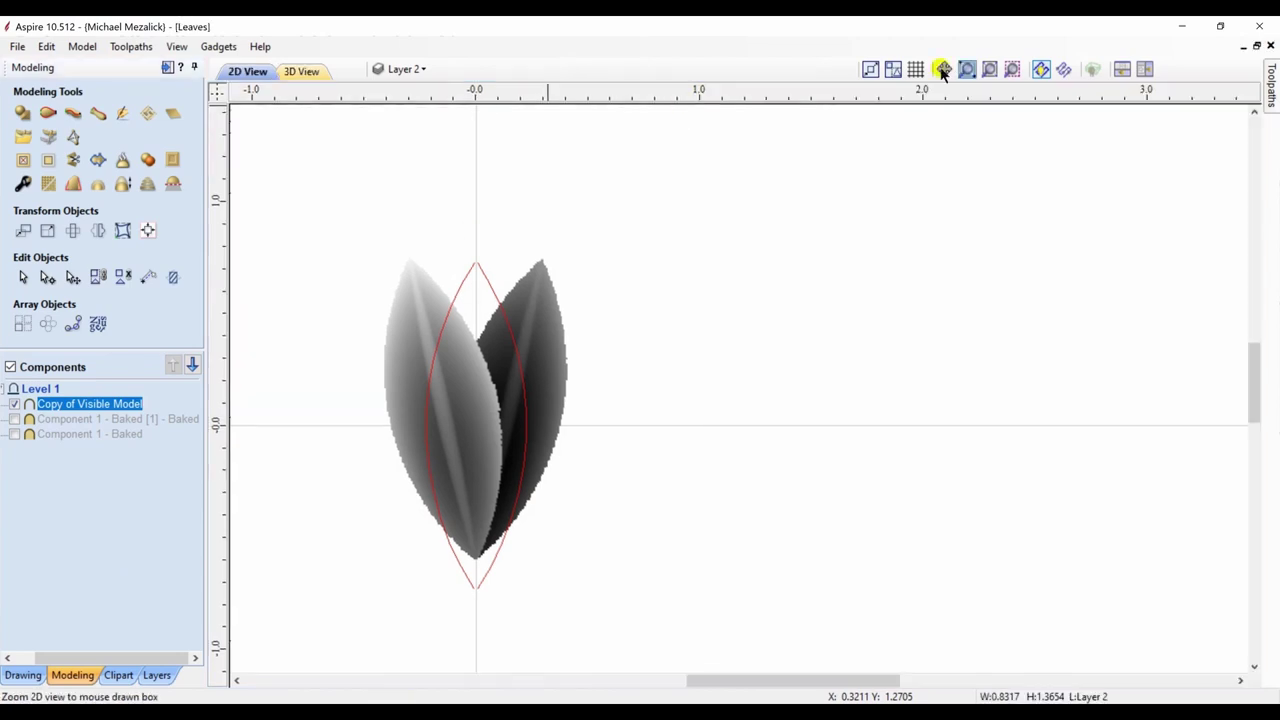
left_click(988, 69)
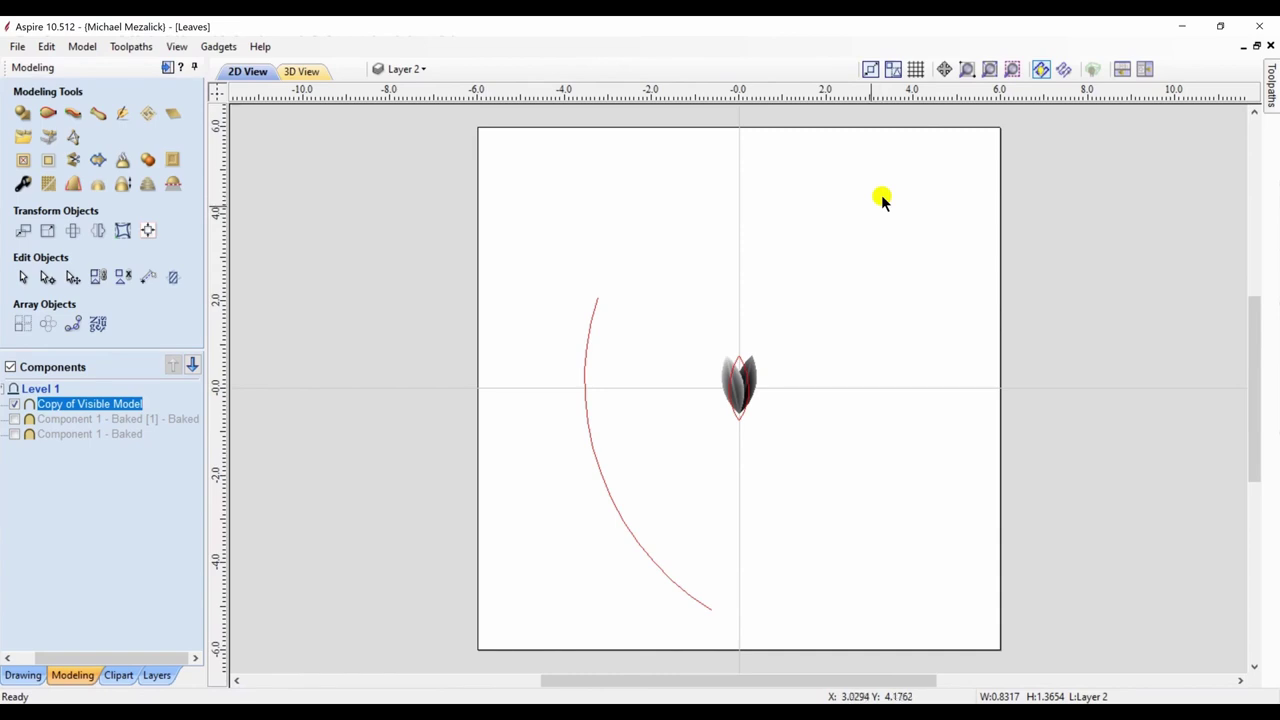
left_click(758, 369)
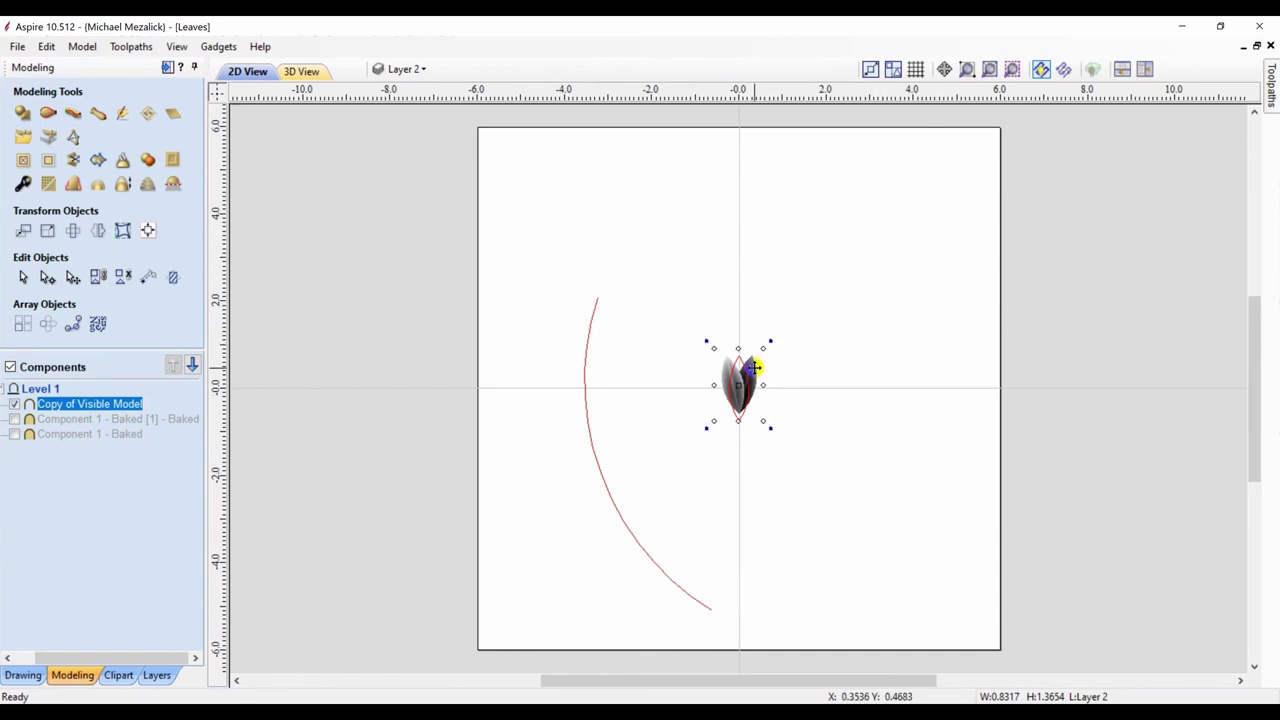
left_click_drag(754, 366, 755, 372)
key("F4")
Step: Set the leaf pair to merge and copy it along the upper arc
left_click(300, 538)
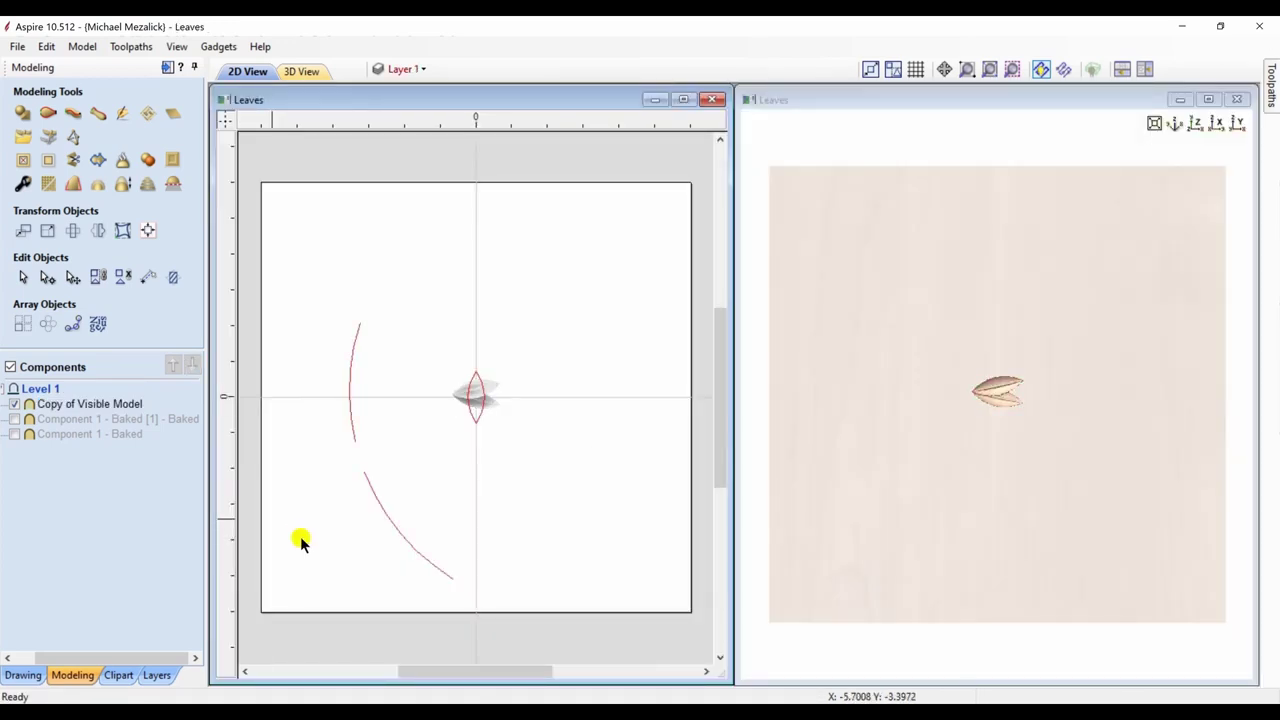
mouse_move(127, 404)
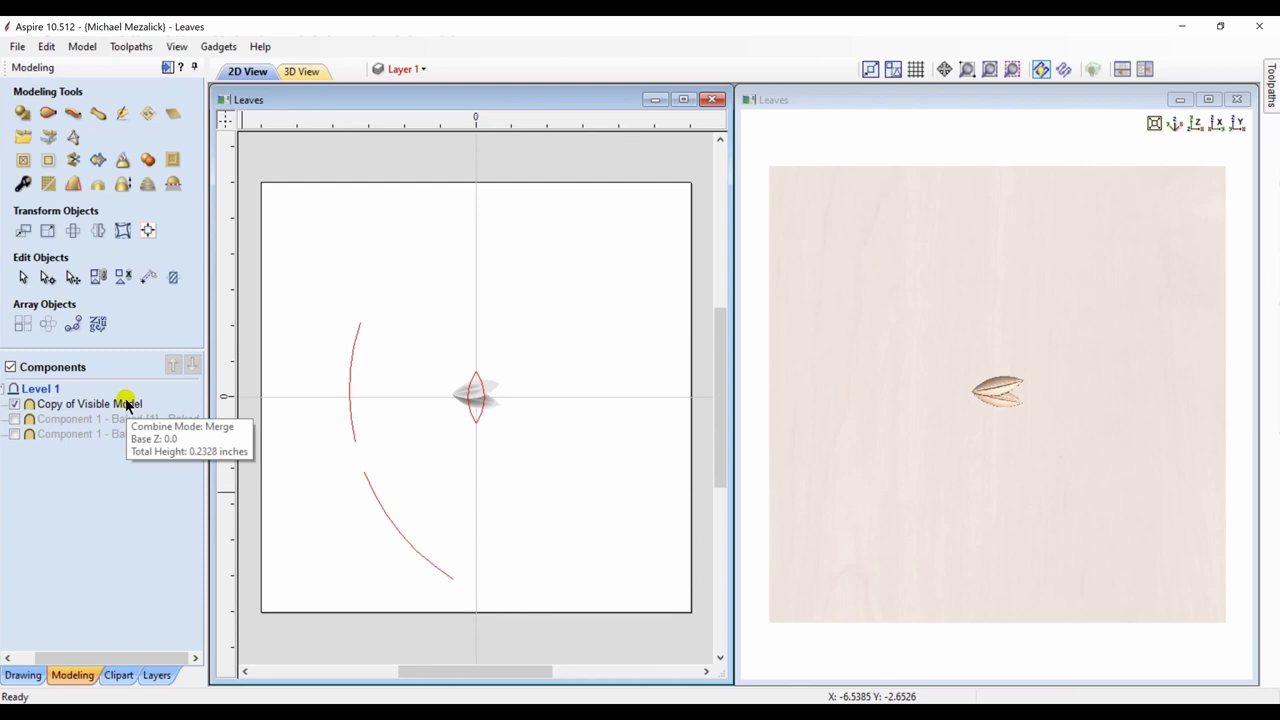
left_click(127, 404)
right_click(127, 404)
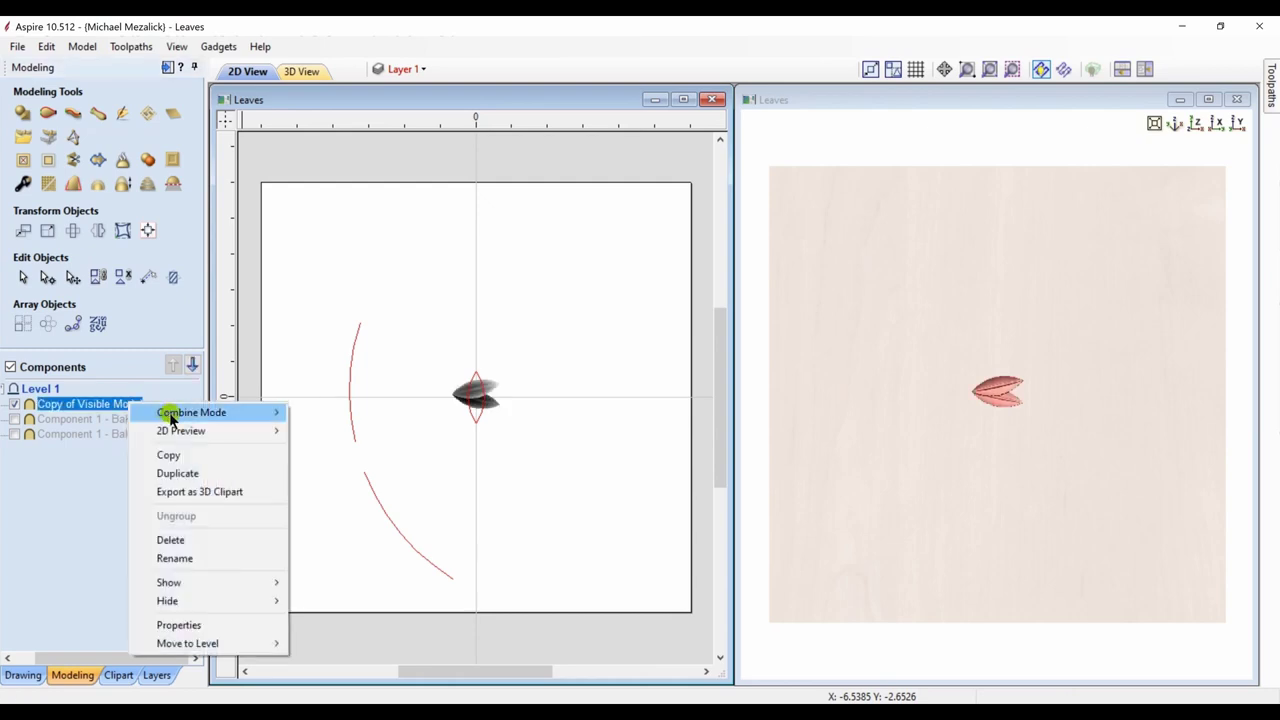
mouse_move(170, 416)
left_click(312, 455)
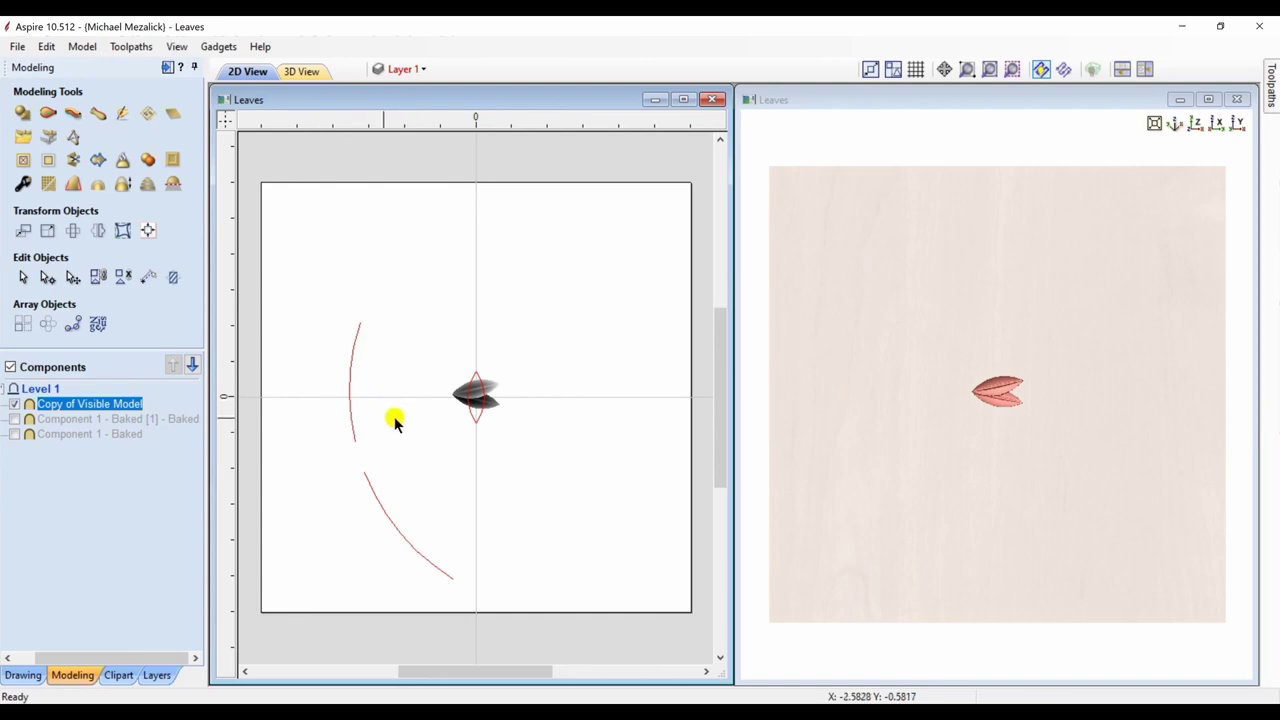
left_click(351, 423)
left_click(351, 423, "shift")
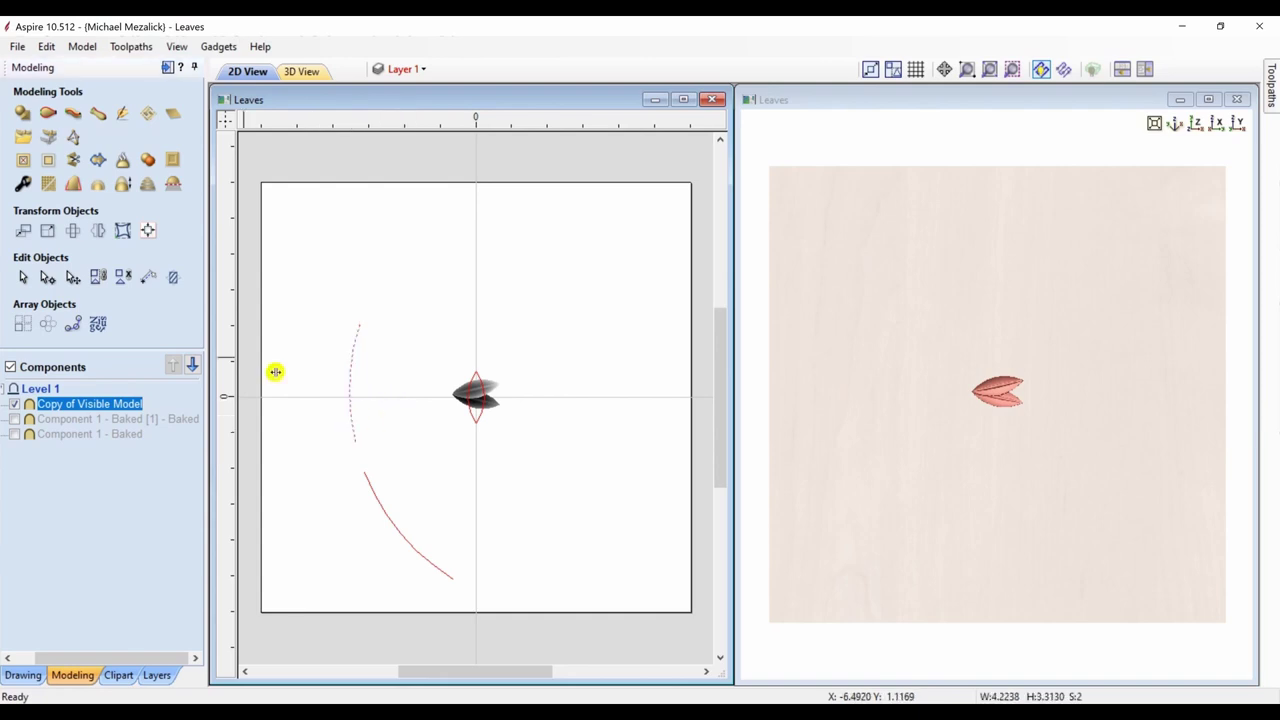
left_click(73, 323)
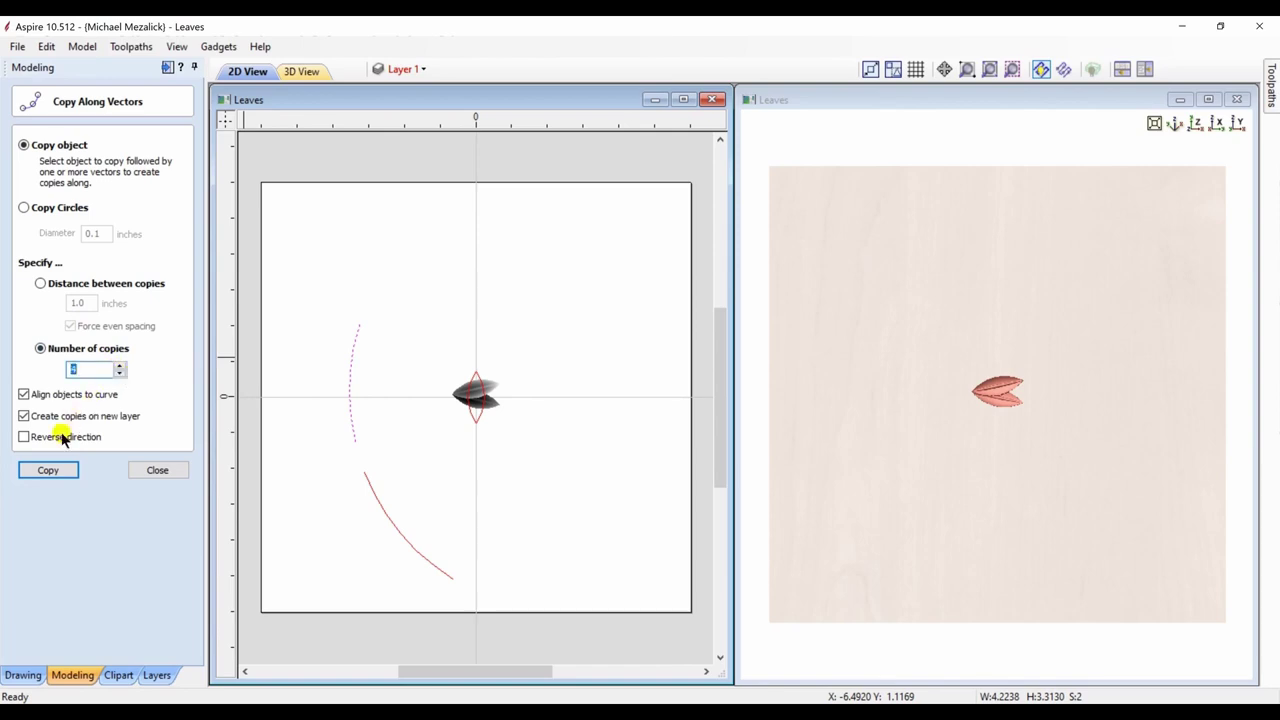
left_click(48, 470)
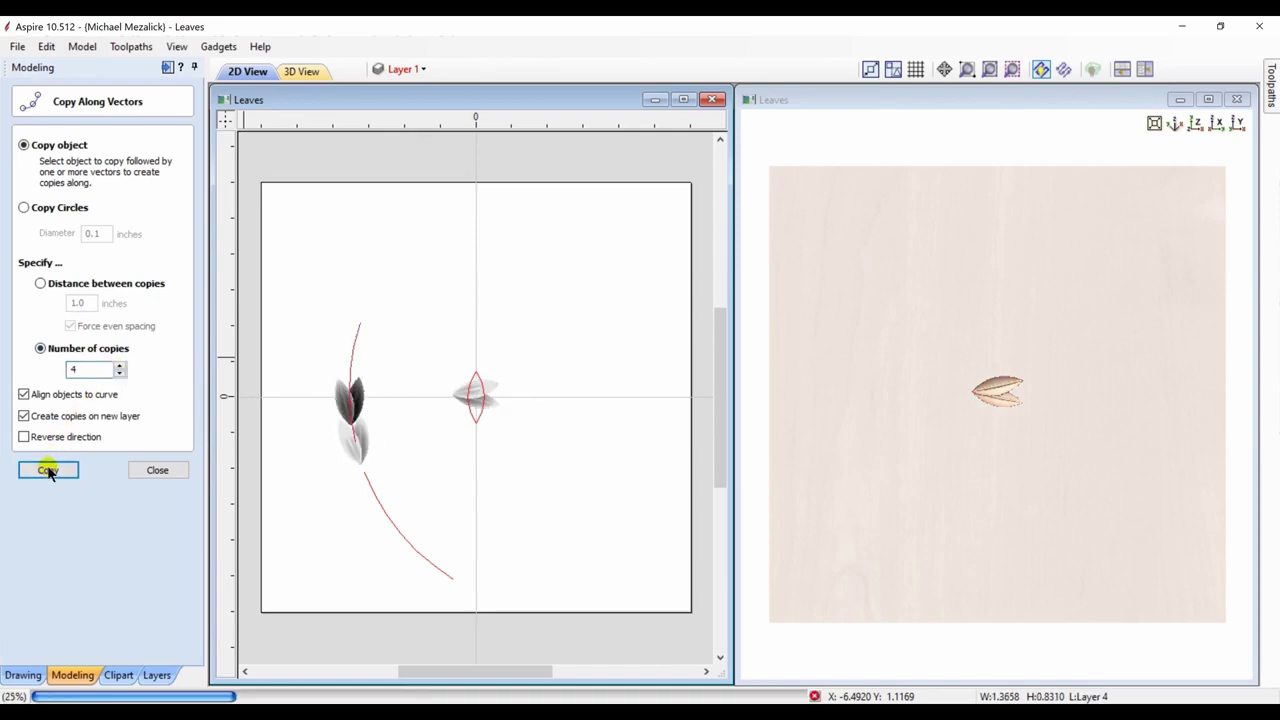
left_click(157, 468)
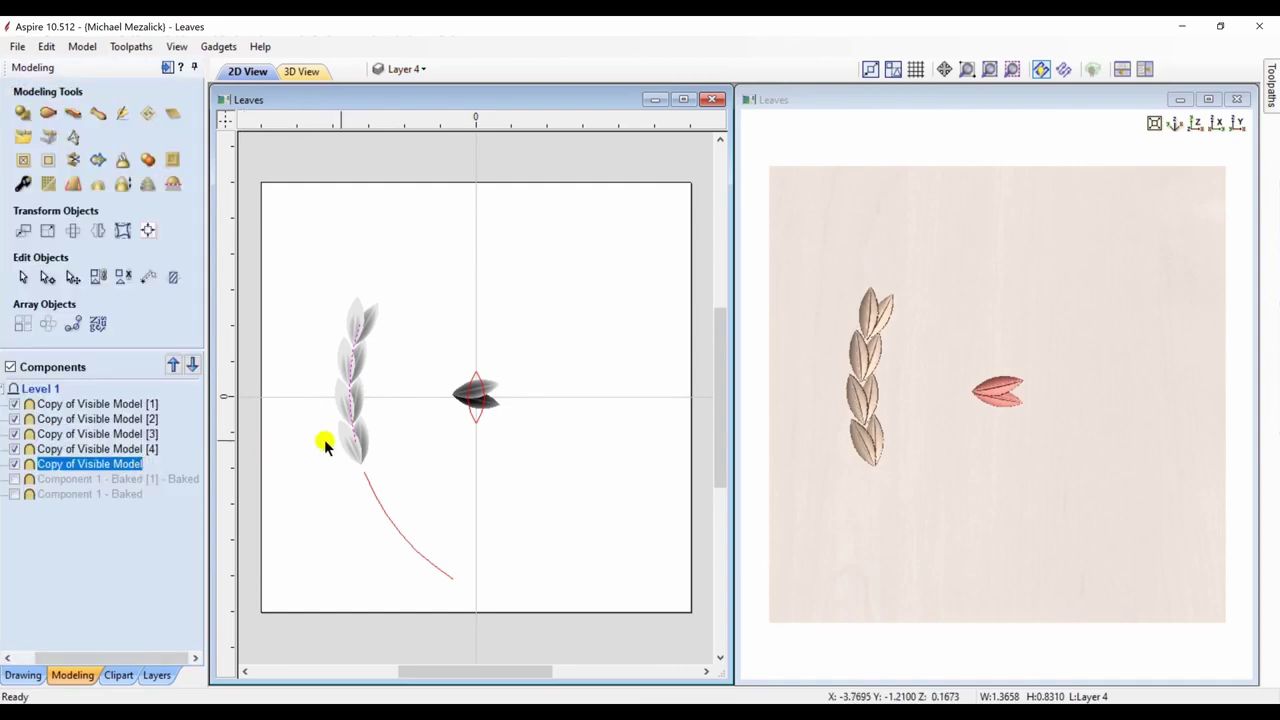
Step: Place six copies of the single leaf along the lower curve
left_click(478, 398)
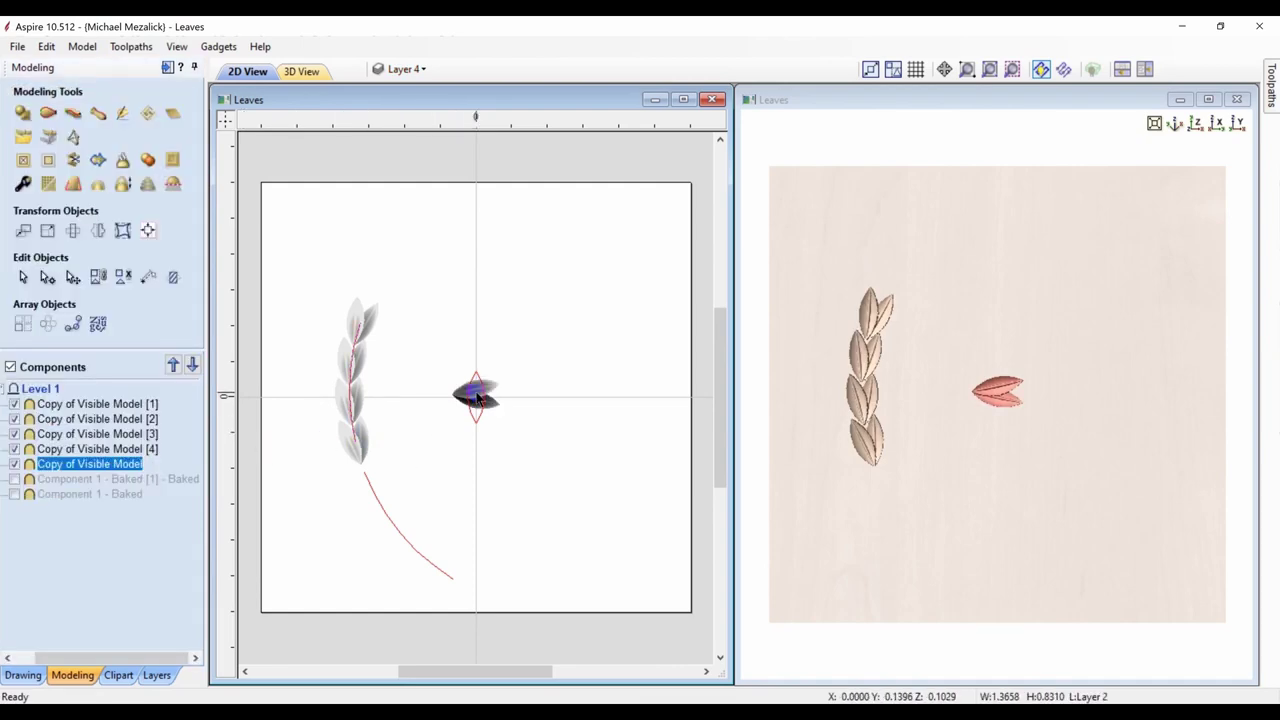
left_click(378, 502)
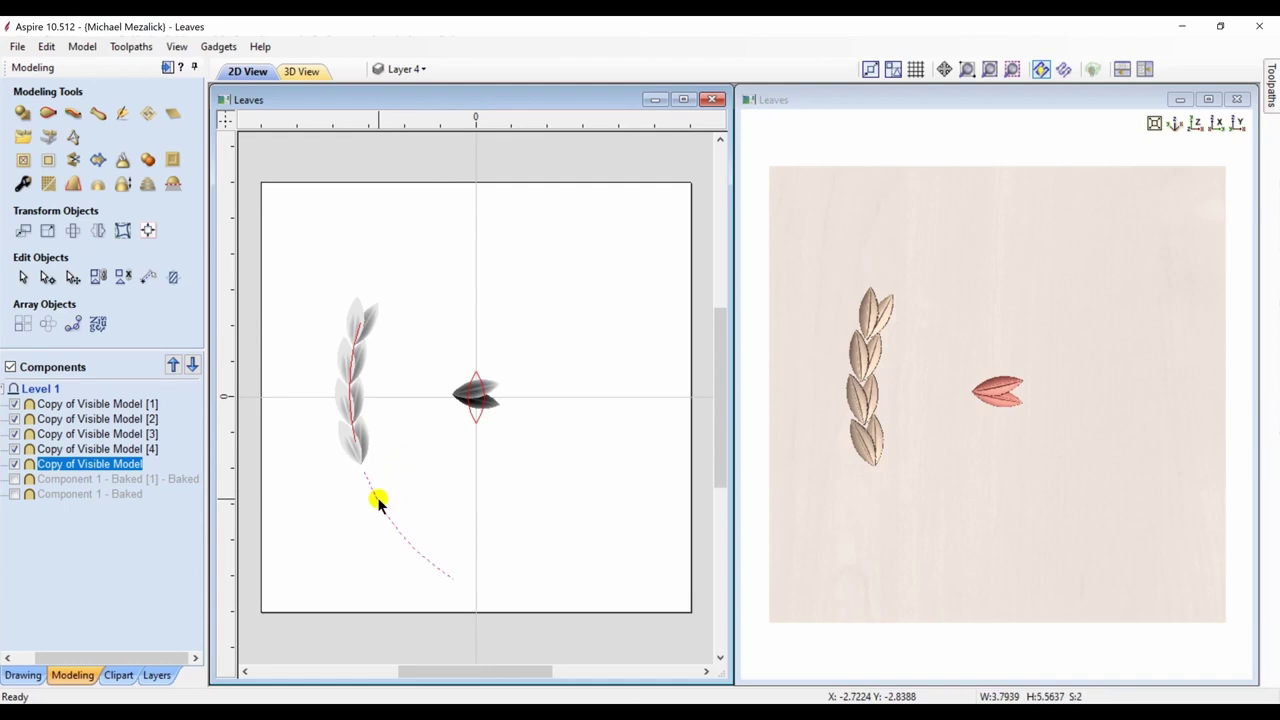
left_click(73, 323)
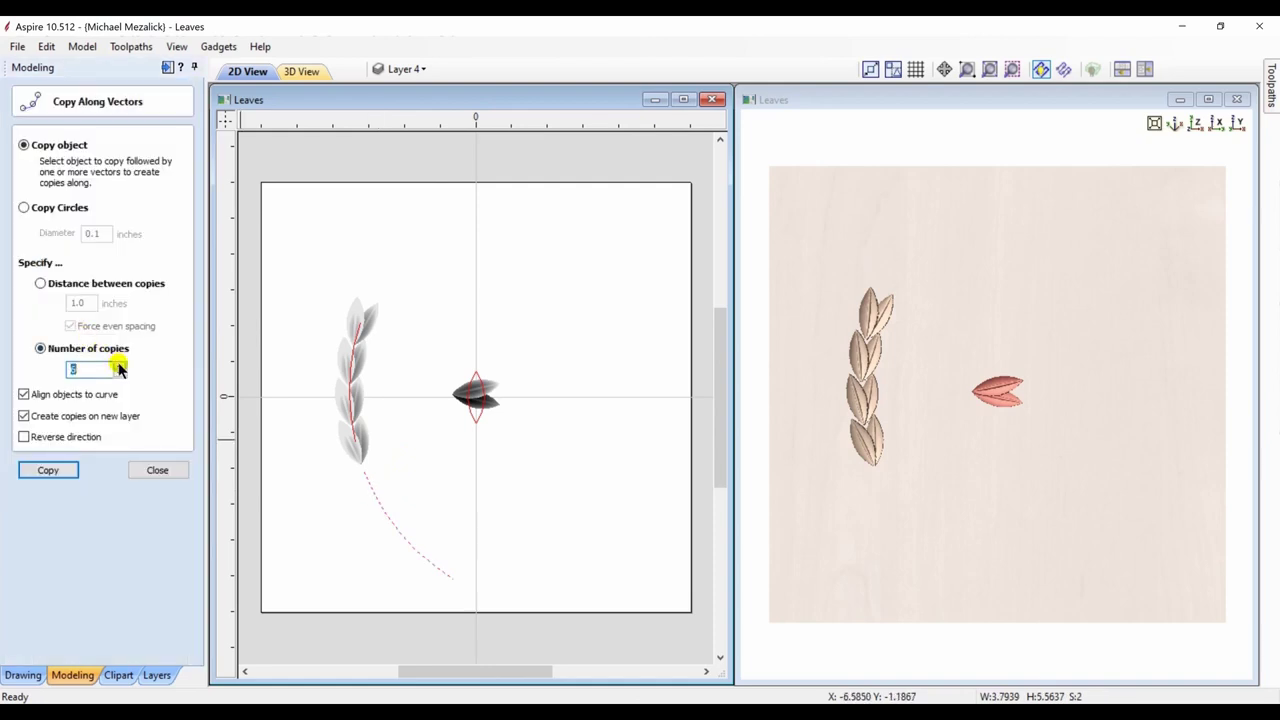
left_click(49, 469)
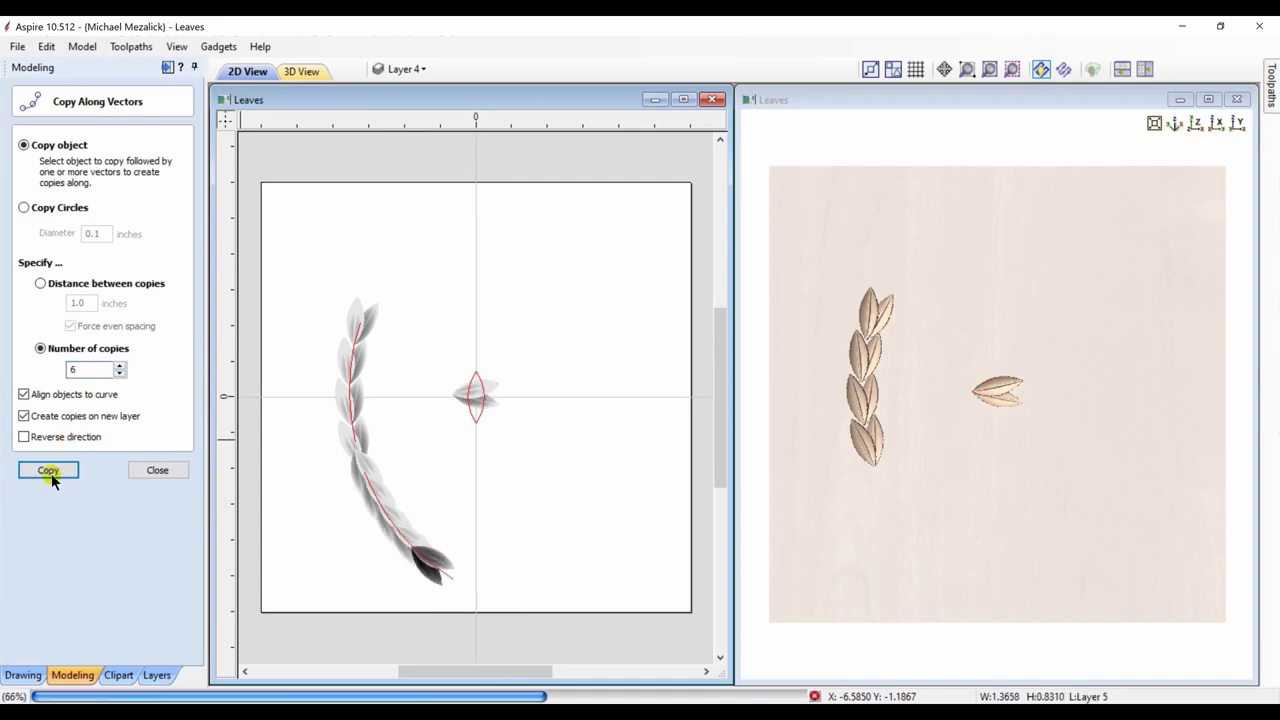
left_click(152, 471)
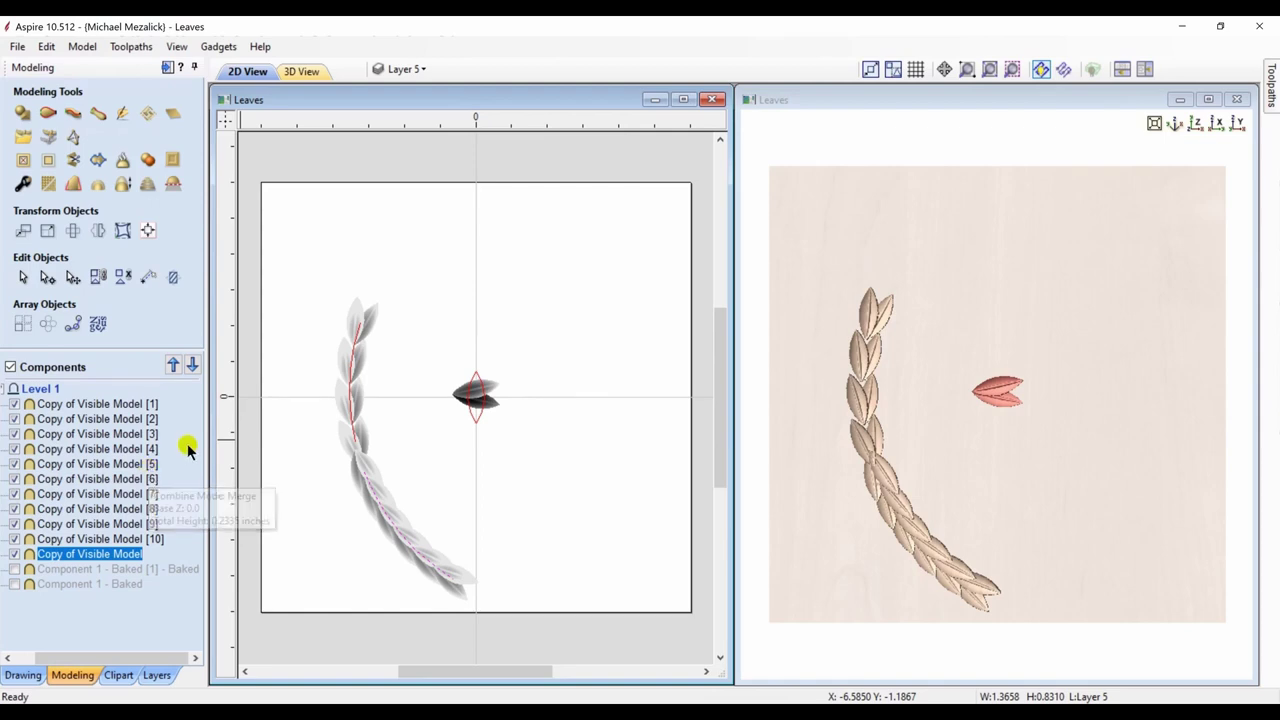
Step: Hide the centre leaf and merge the visible leaf arc into one Copy of Visible Model component
left_click(14, 554)
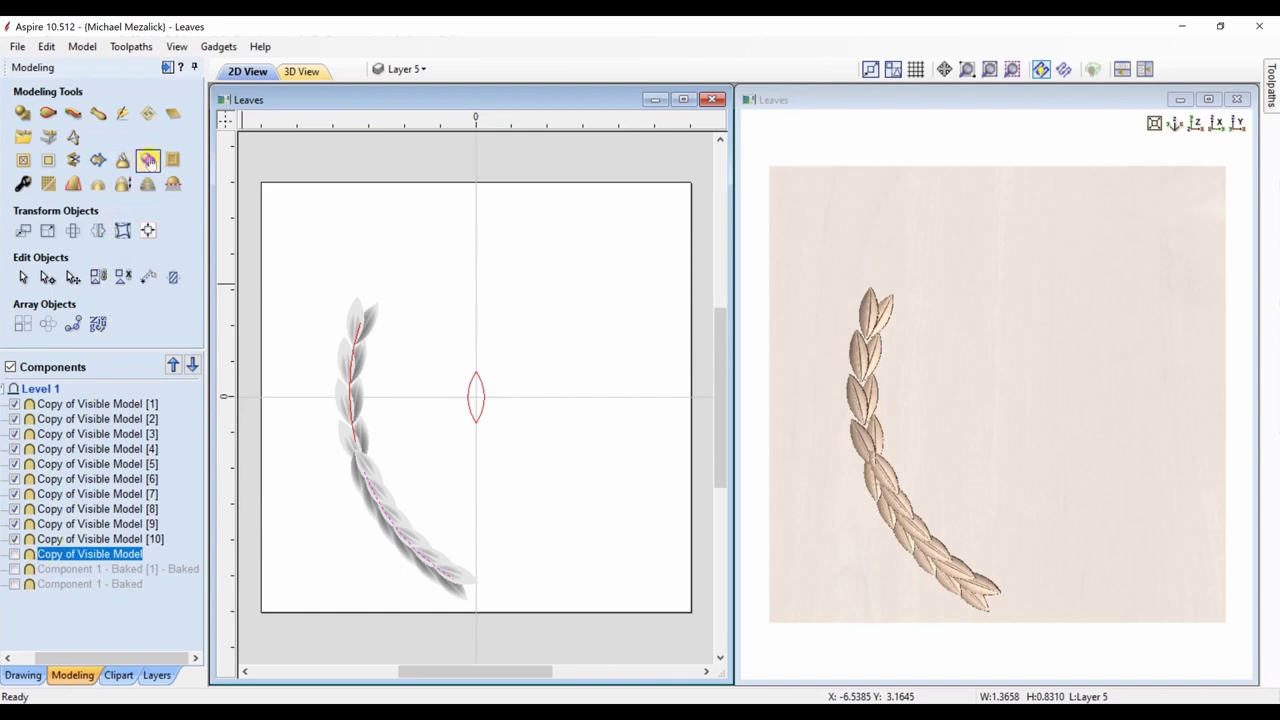
left_click(148, 160)
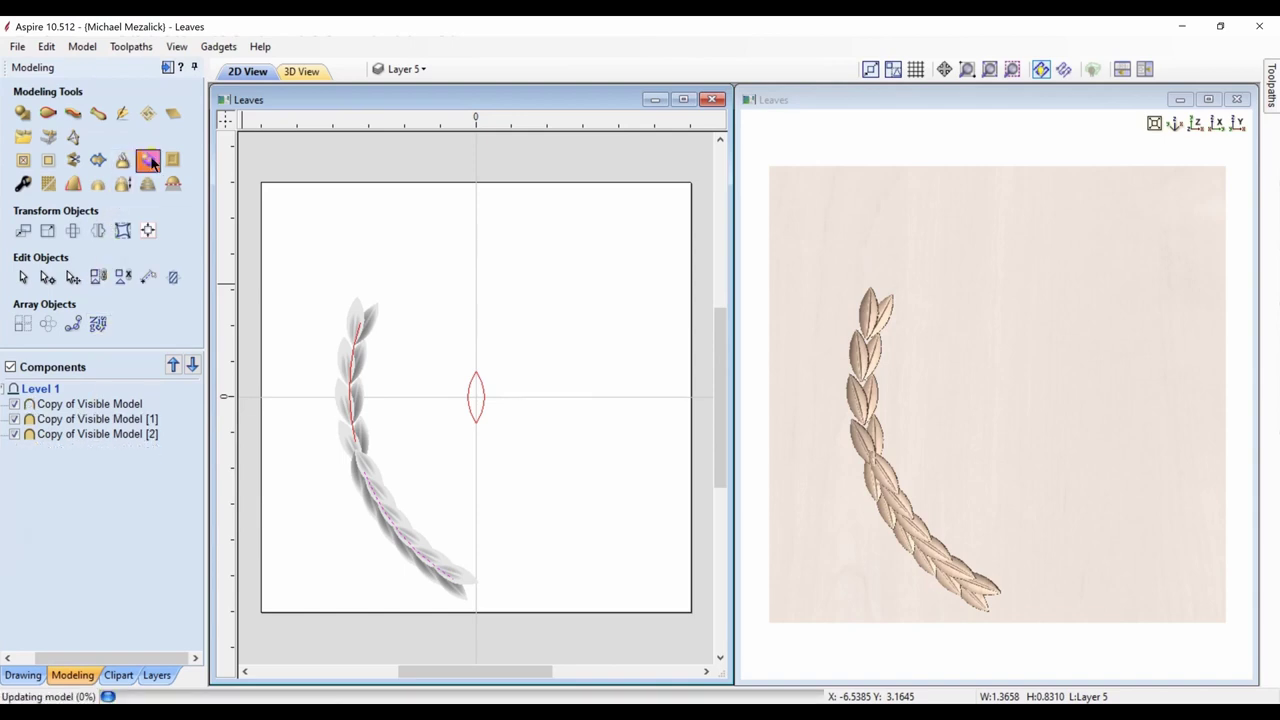
left_click(45, 403)
right_click(45, 403)
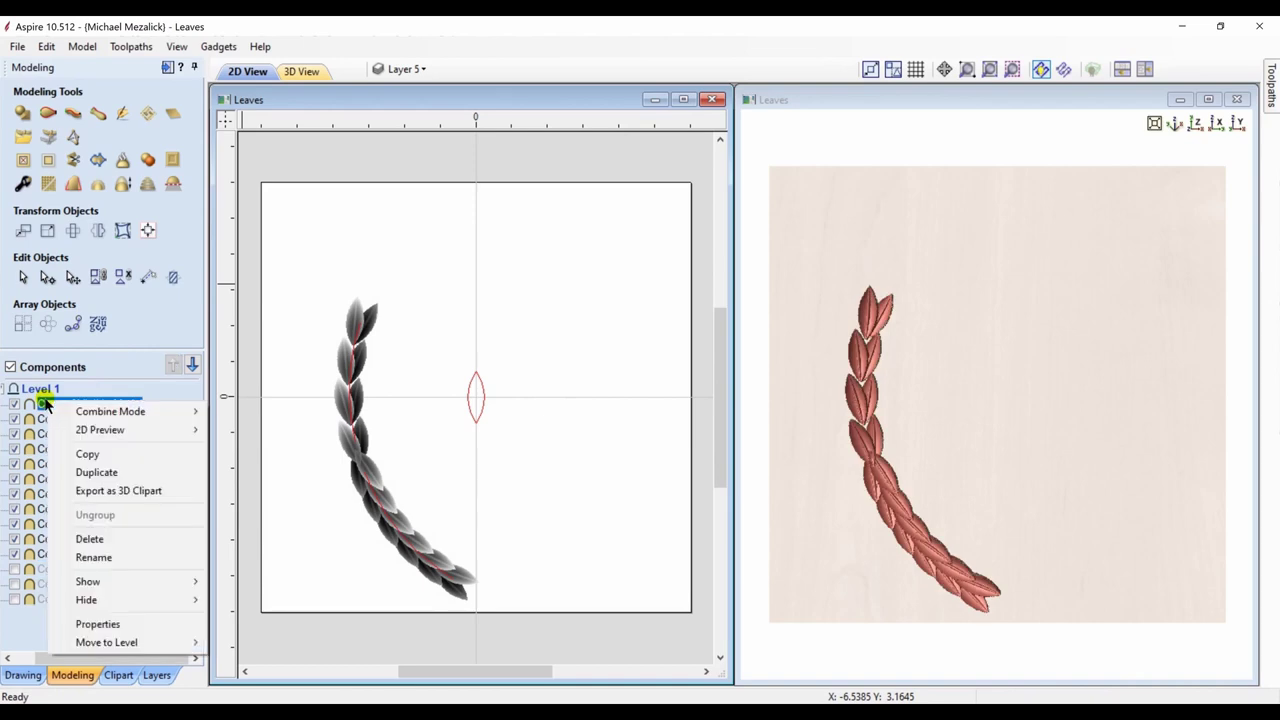
mouse_move(90, 583)
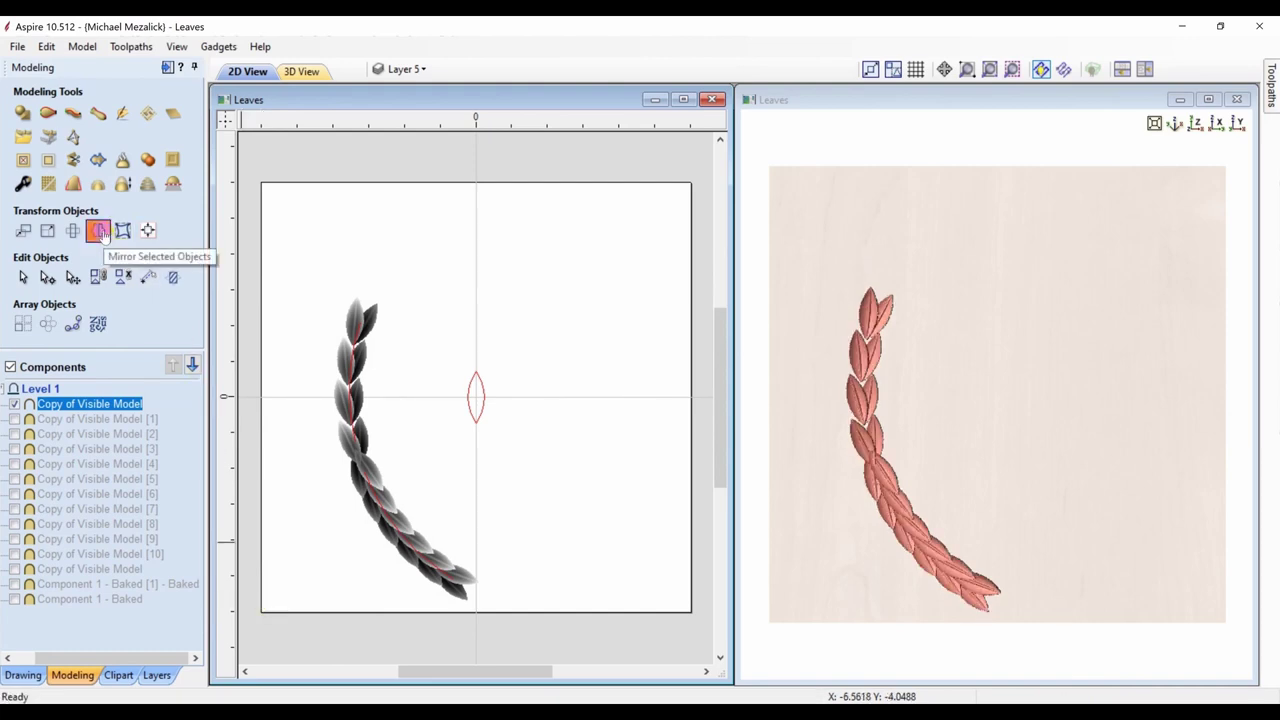
Step: Add a horizontally mirrored copy of the leaf arc on the right side
left_click(99, 231)
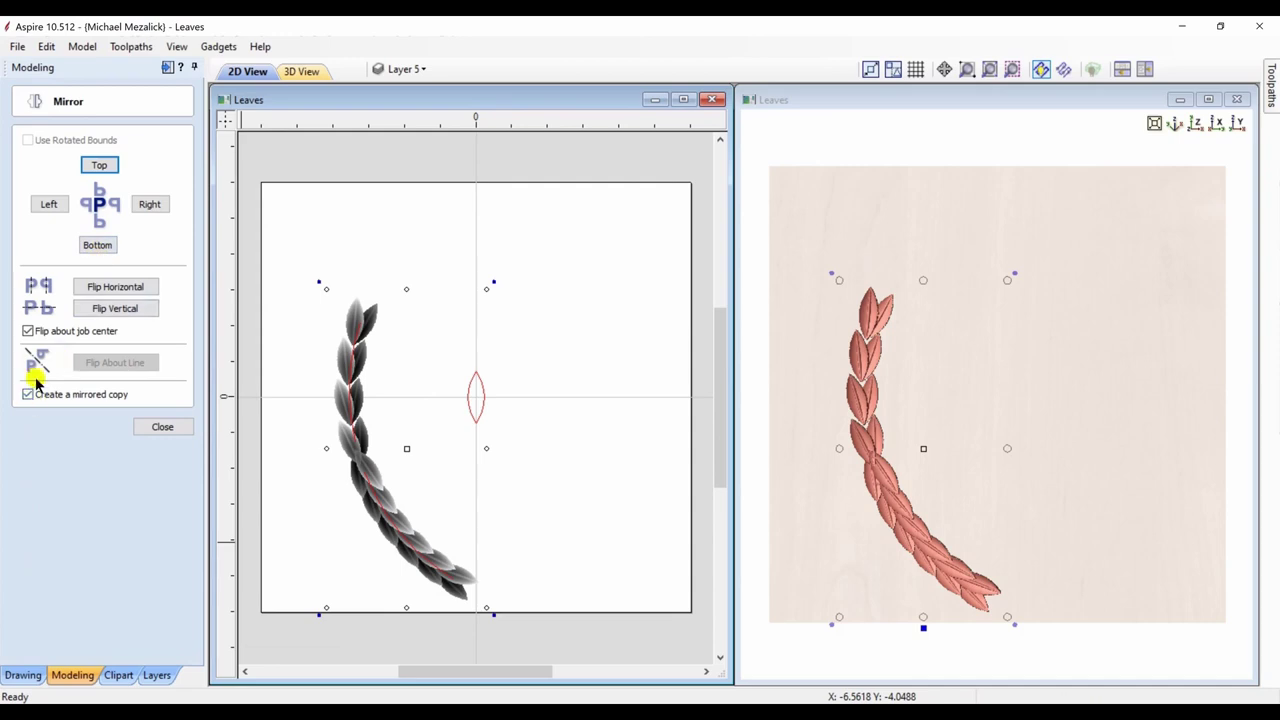
left_click(110, 288)
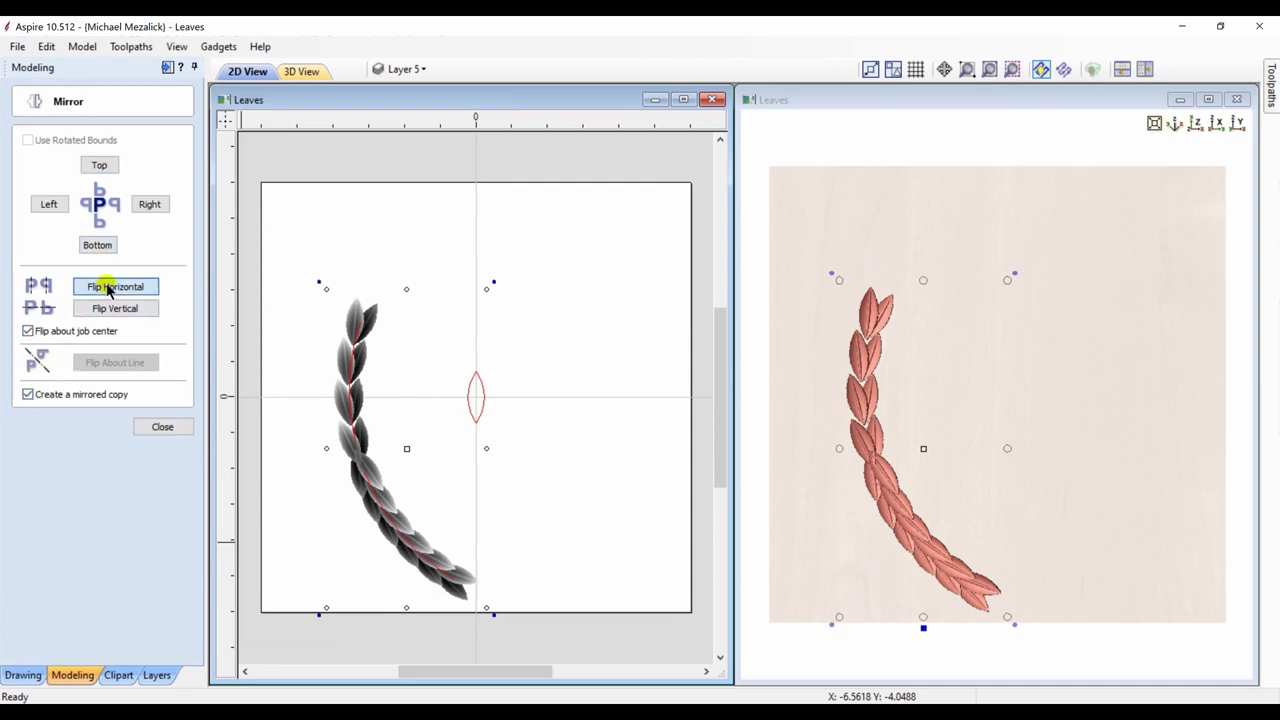
left_click(110, 288)
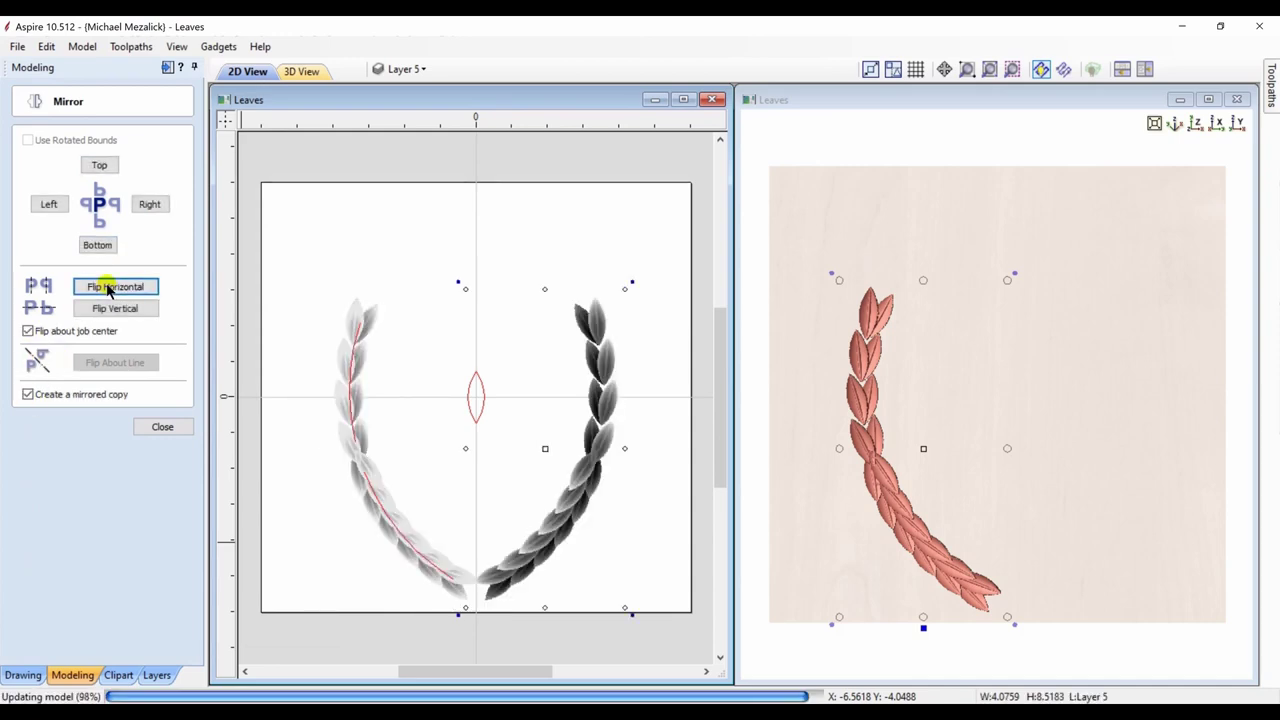
left_click(154, 432)
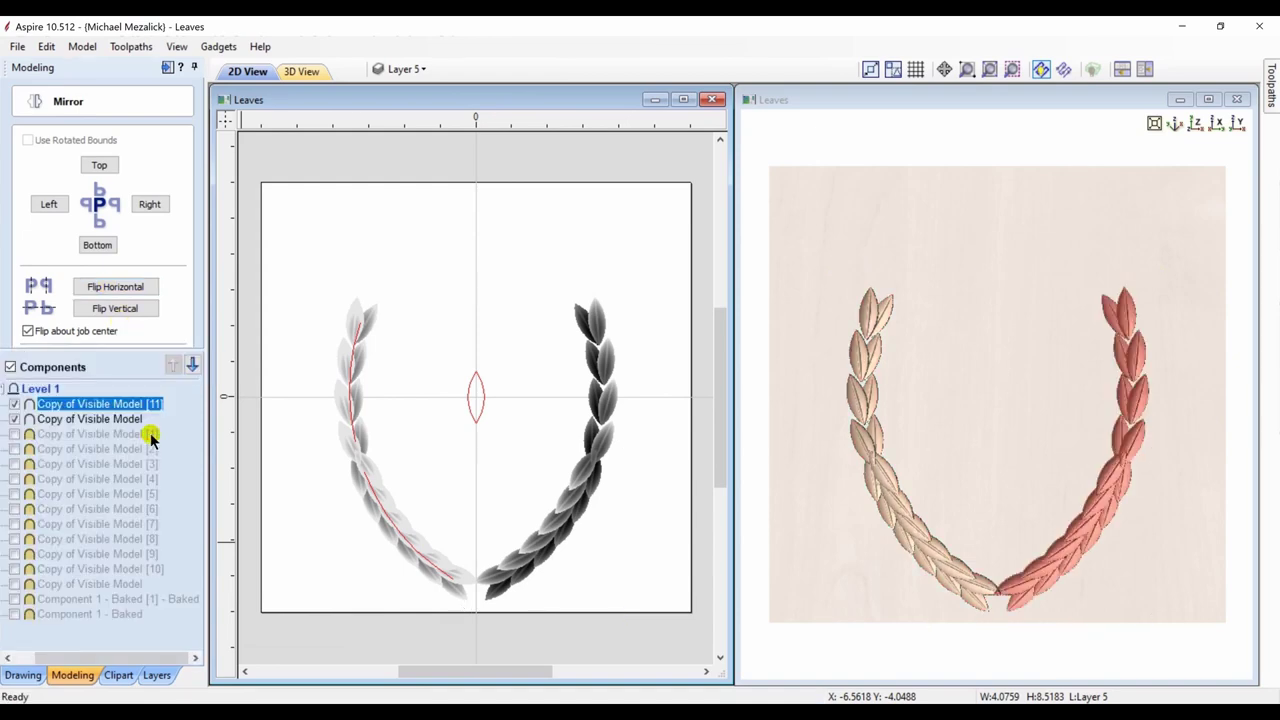
left_click(418, 69)
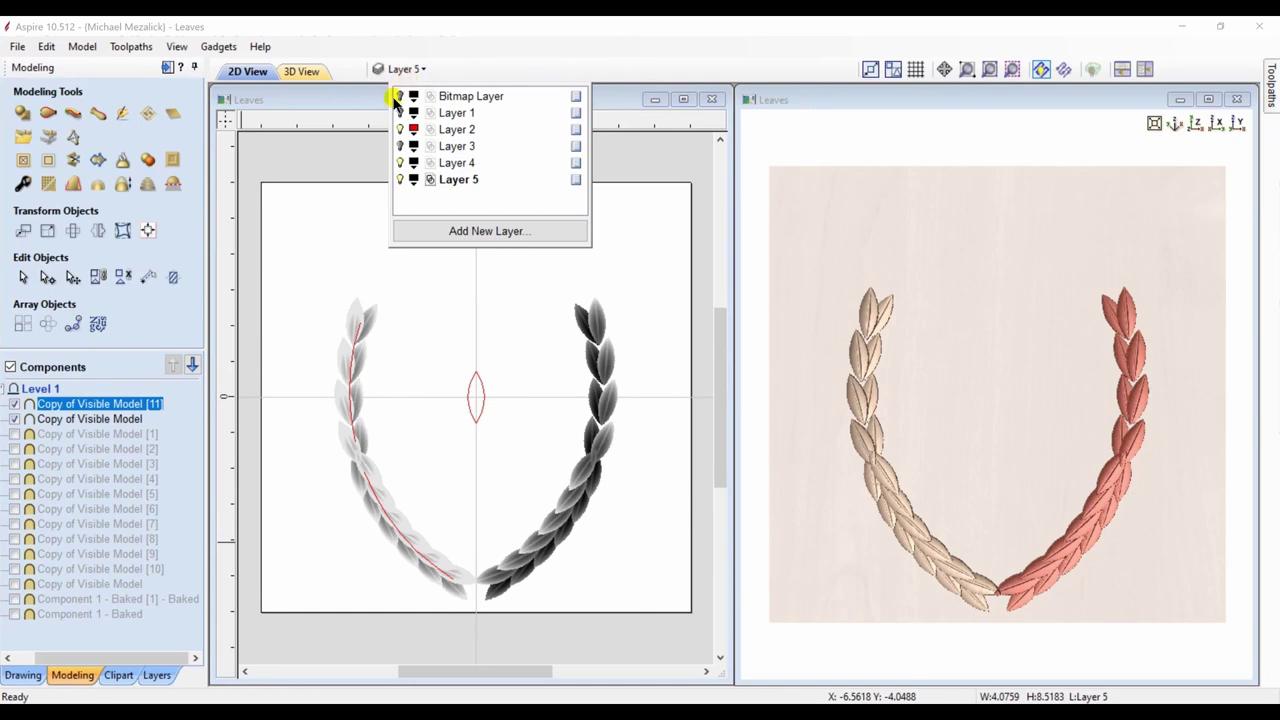
Step: Show the Bitmap Layer badge image and hide all Level 1 leaf components
left_click(401, 96)
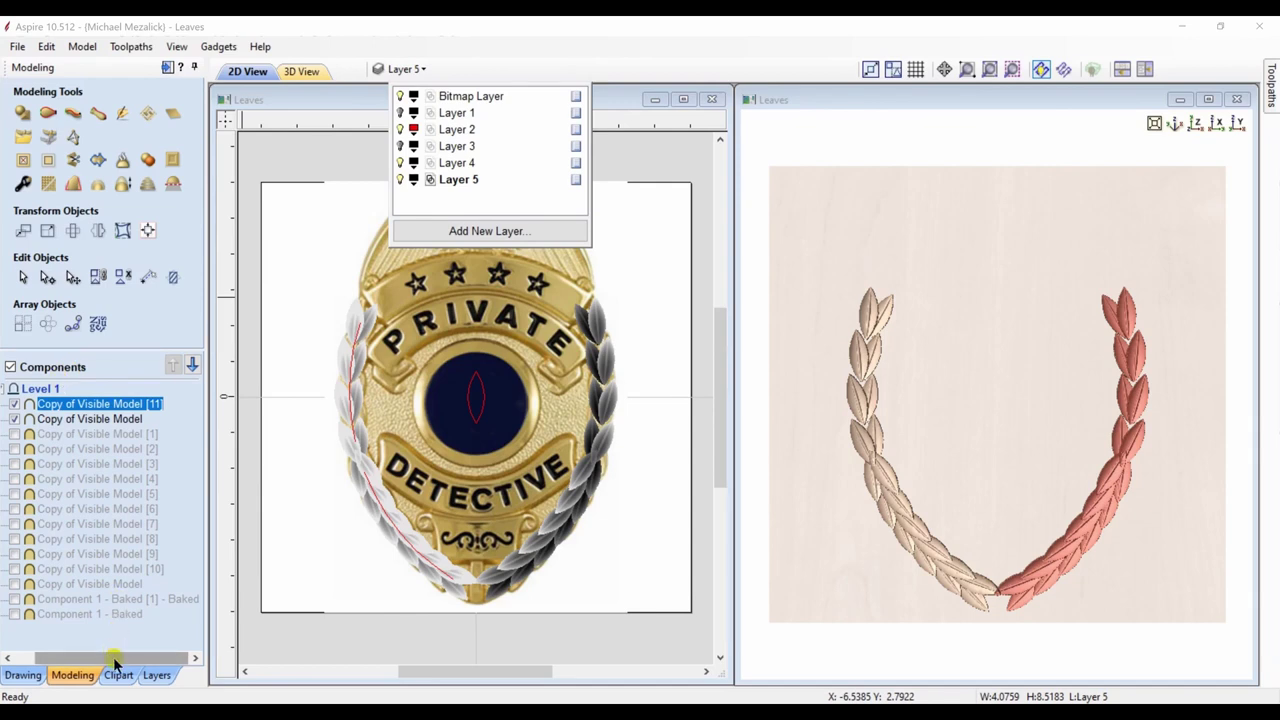
left_click_drag(113, 657, 95, 660)
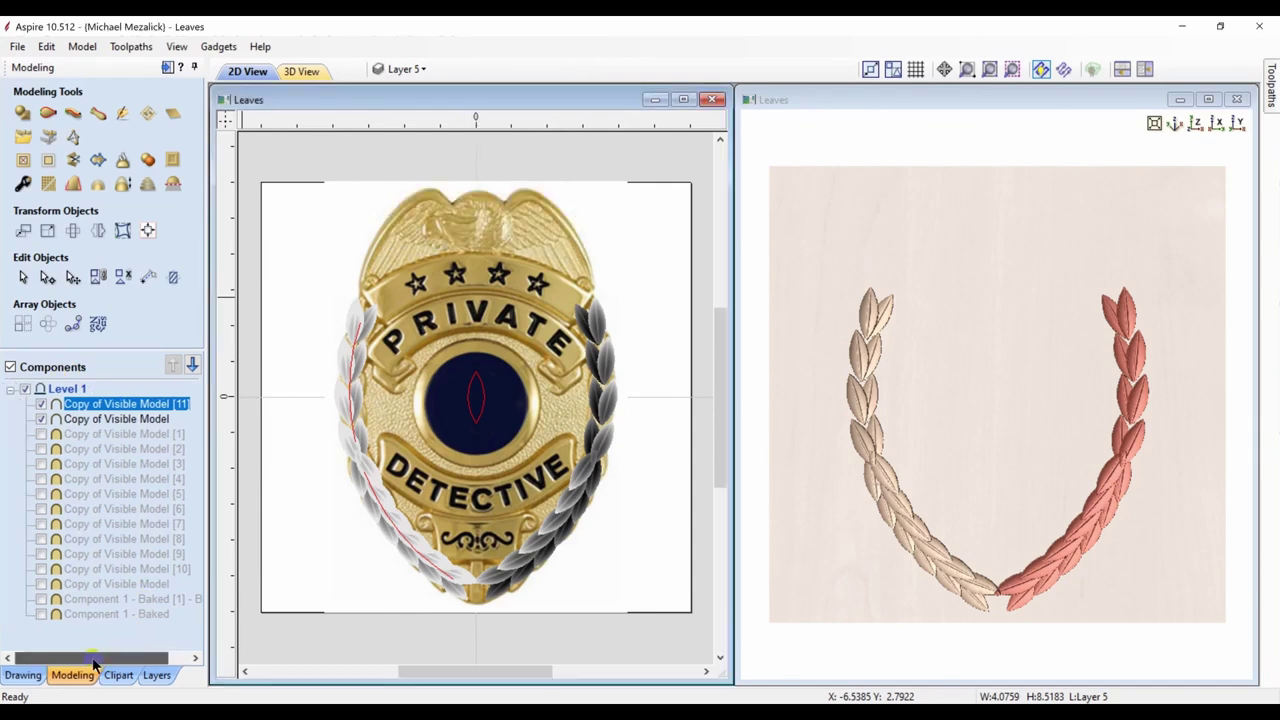
left_click(26, 390)
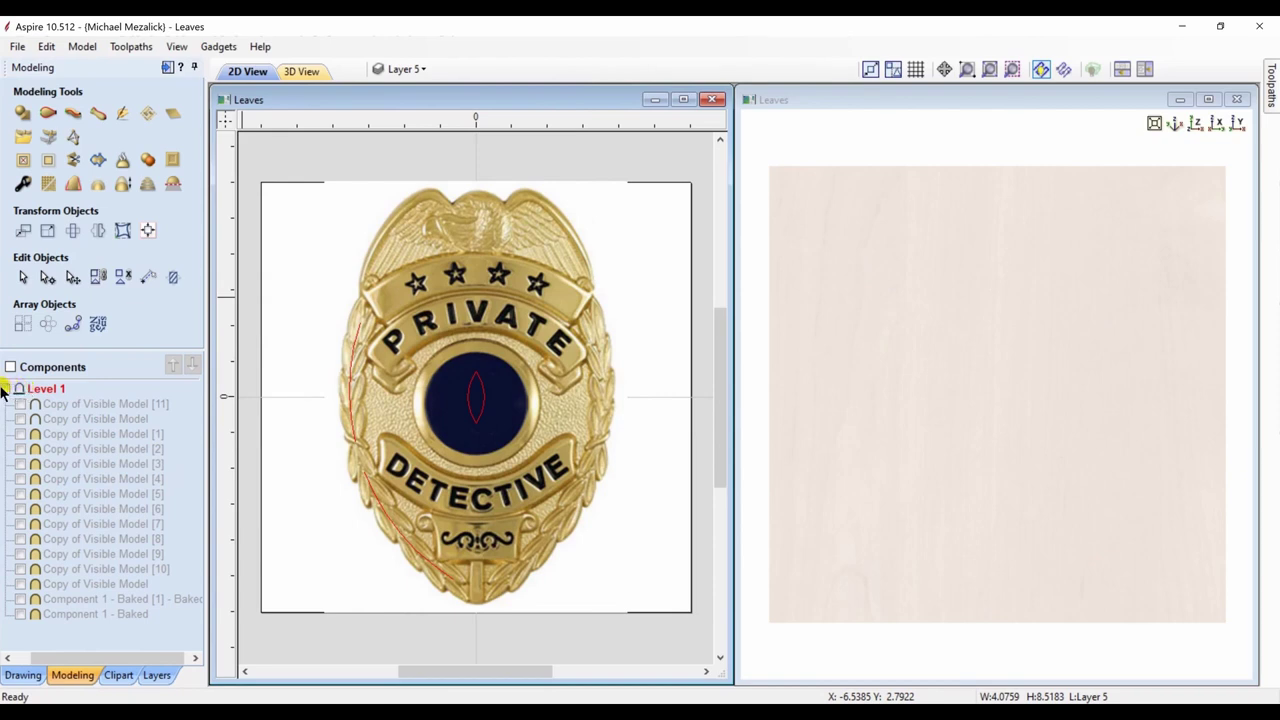
Step: Show Level 1 again, select both nested rectangles in the new job, and start a Two Rail Sweep
left_click(6, 390)
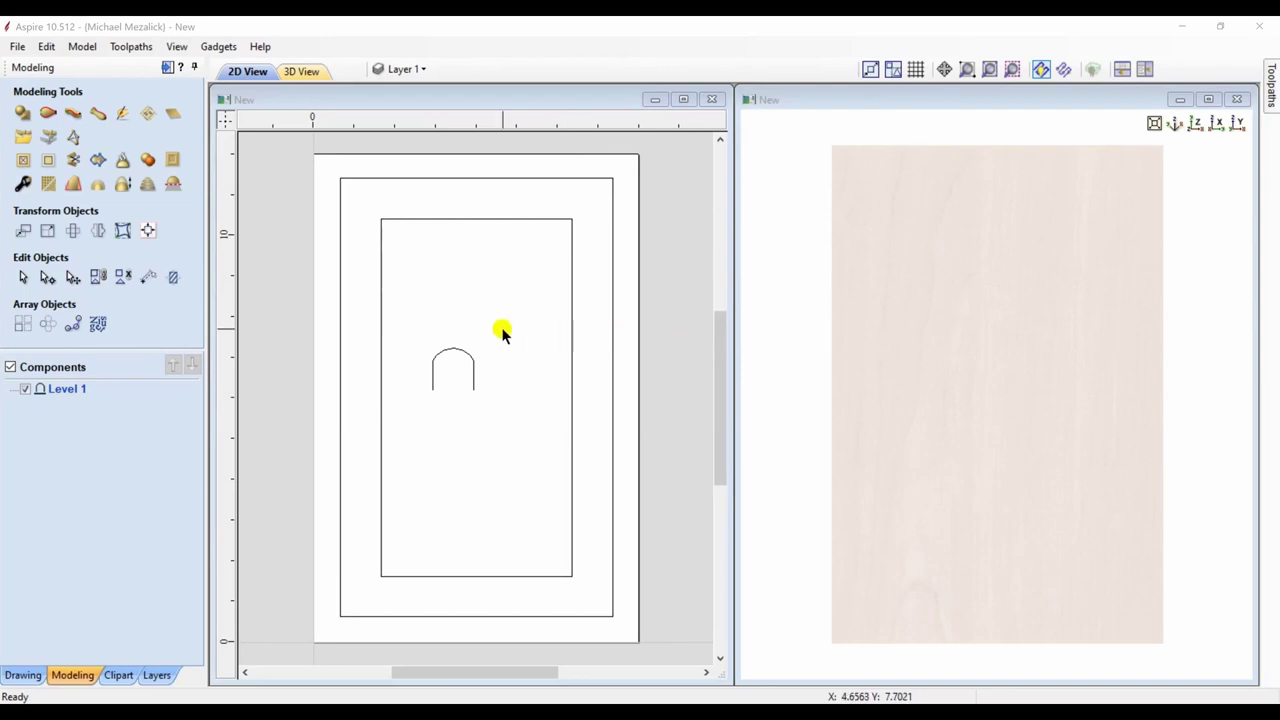
left_click(341, 358)
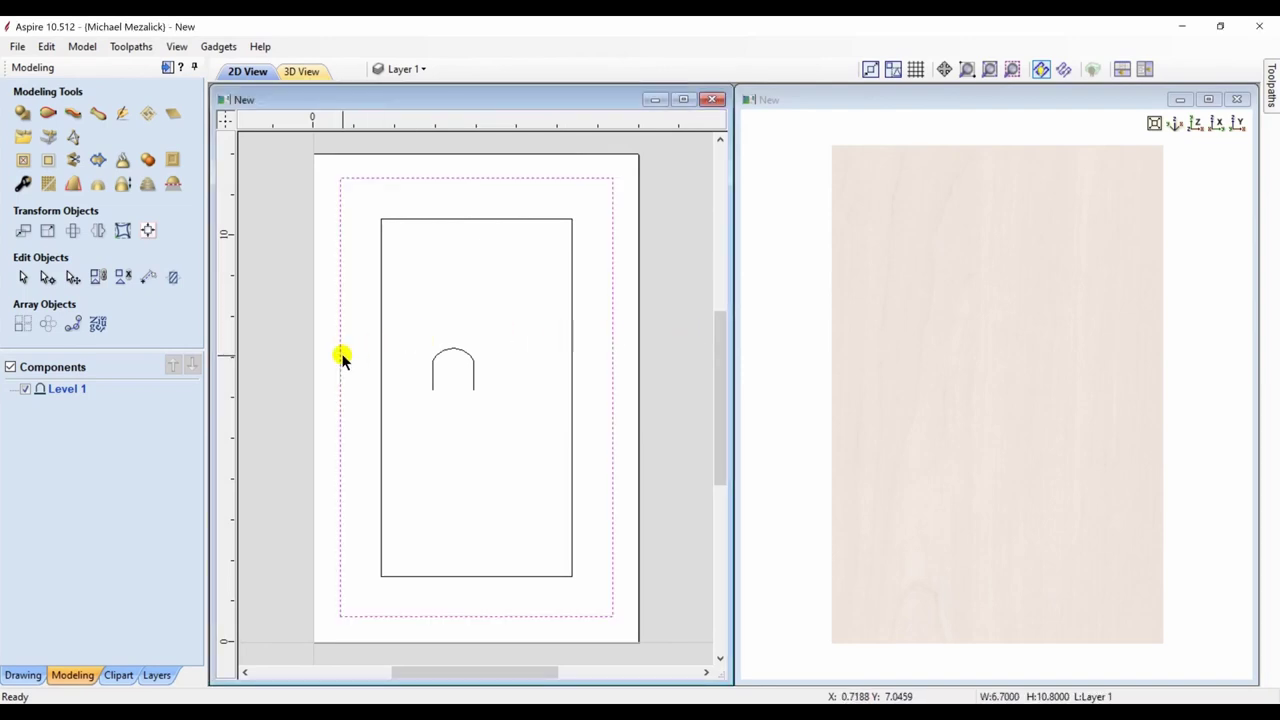
left_click(380, 366, "shift")
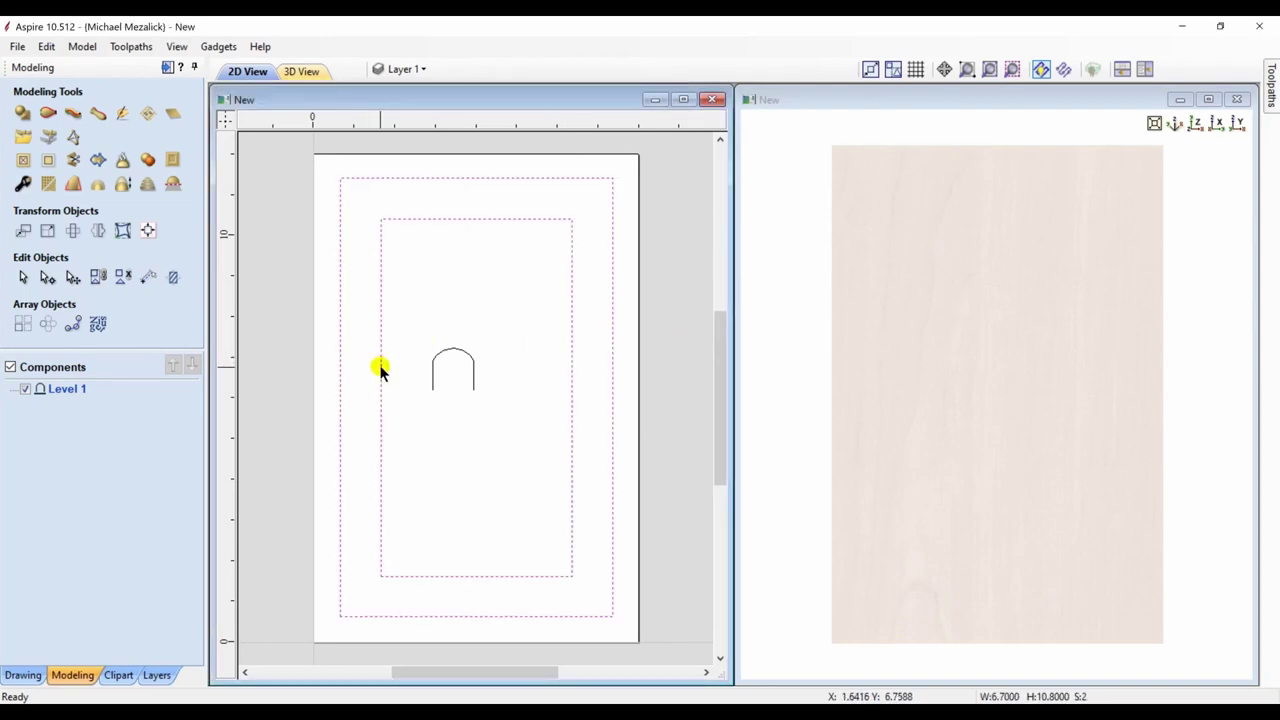
left_click(47, 113)
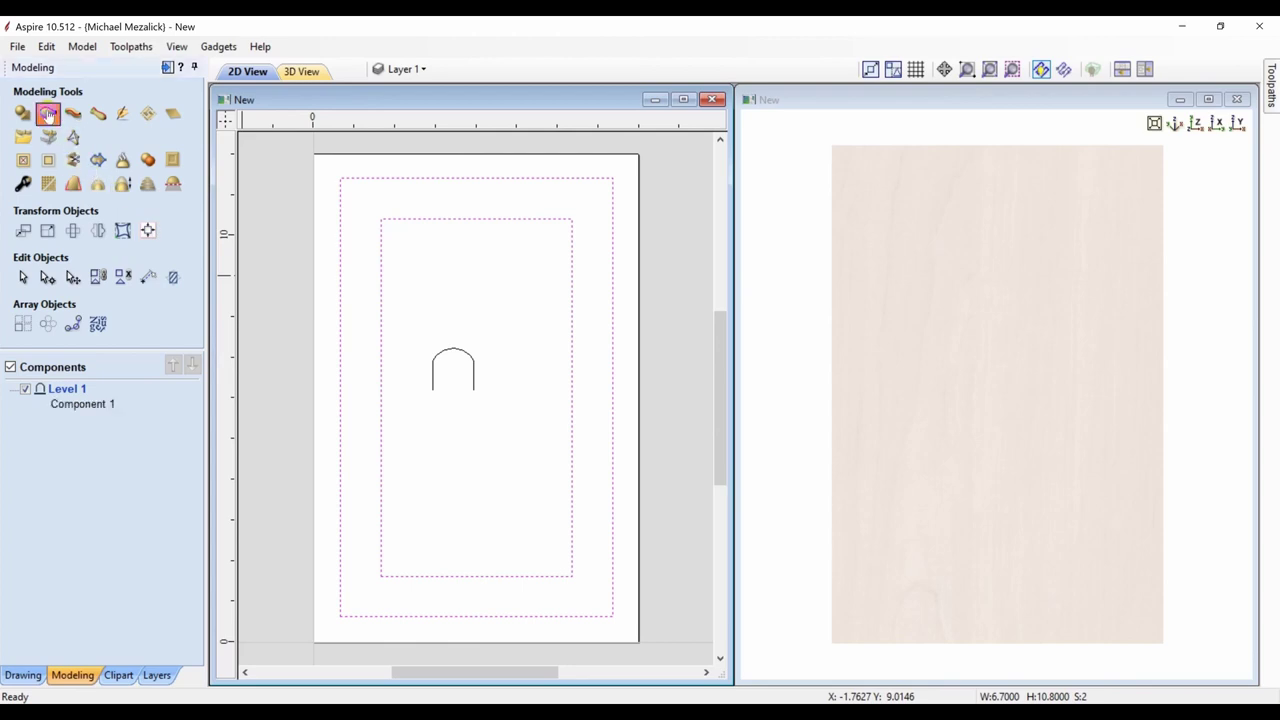
Step: Use the two rectangles as rails with the arch as cross section, and apply the sweep
left_click(146, 151)
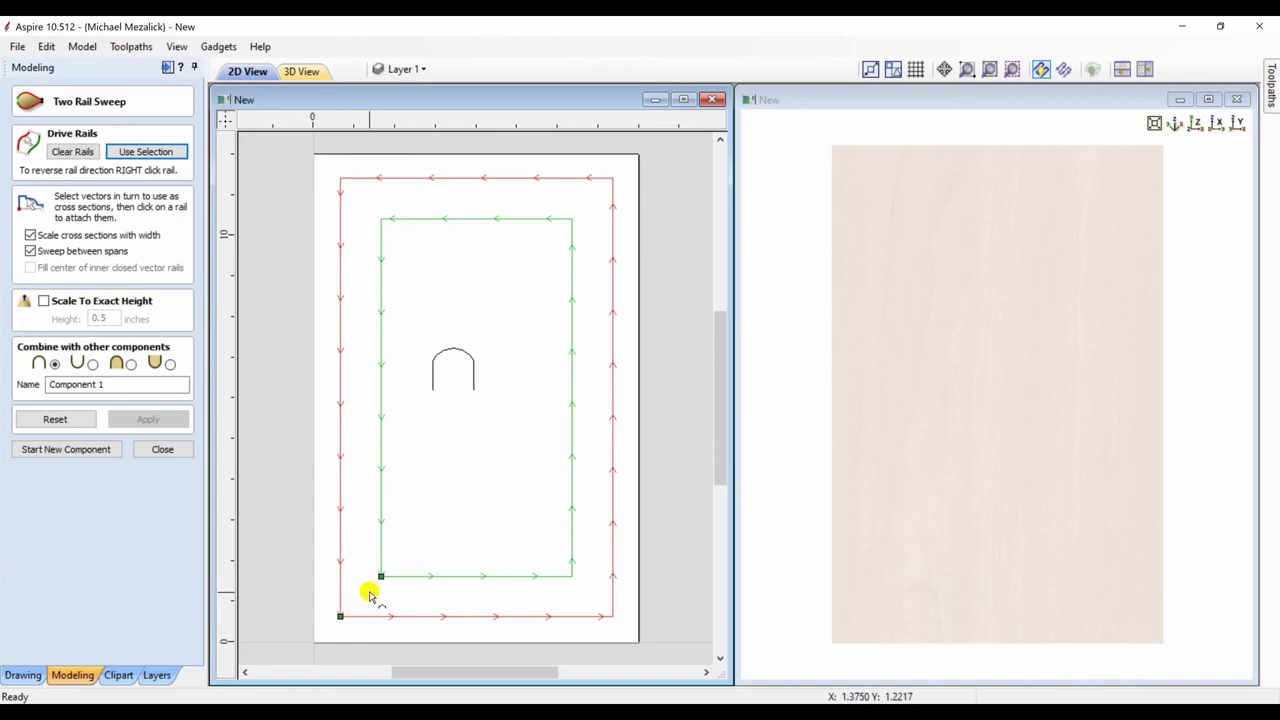
left_click(432, 388)
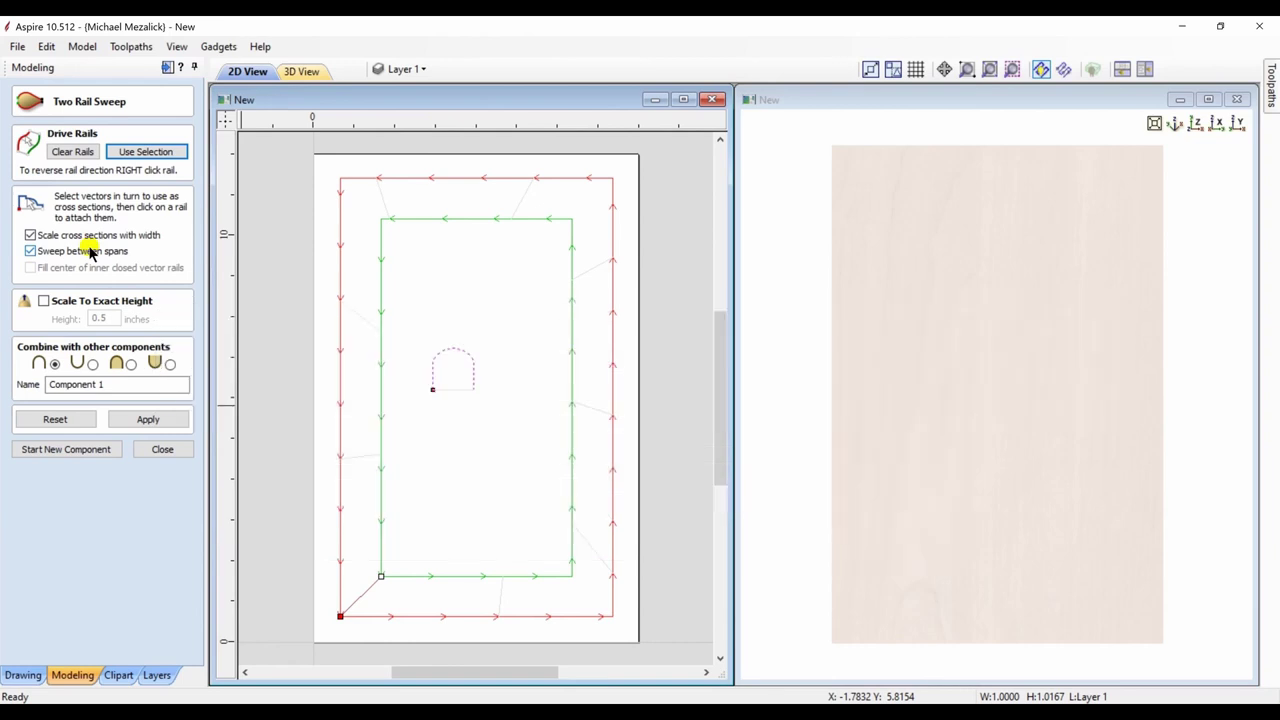
left_click(145, 421)
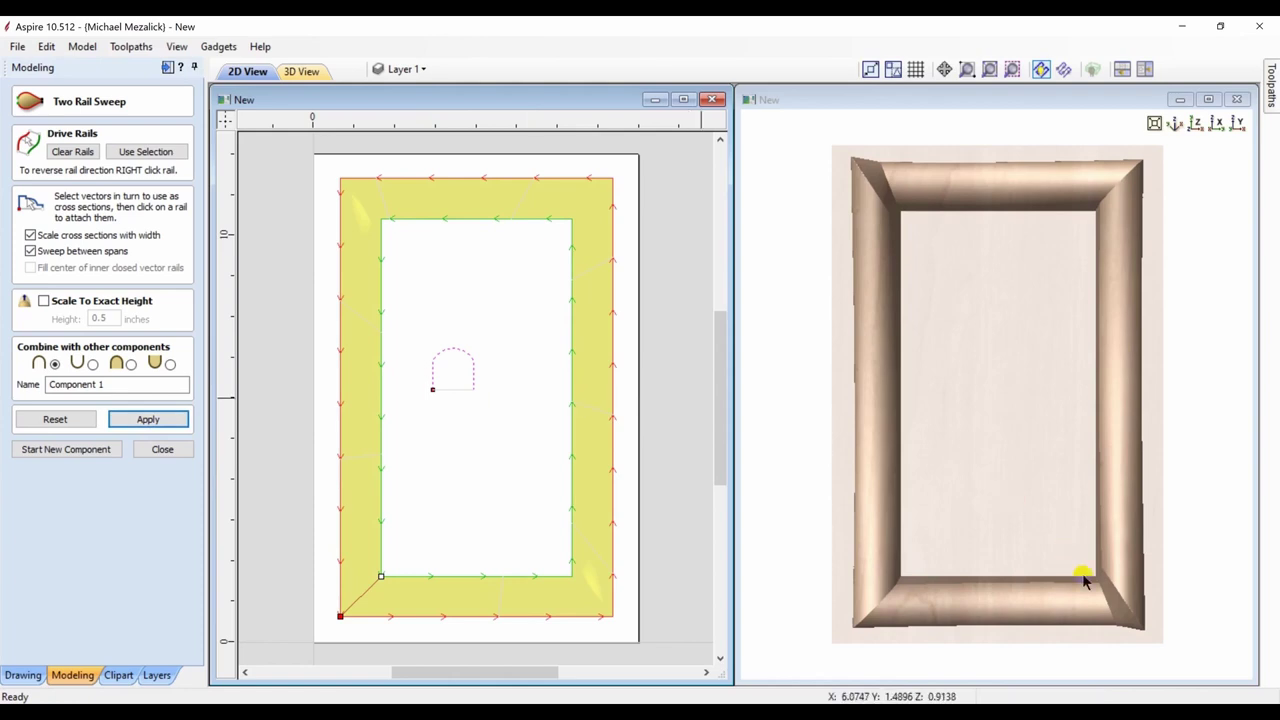
Step: Attach profile spans at the bottom-right, top-right and top-left corners, then rebuild the sweep
left_click_drag(1094, 606, 1163, 206)
left_click(1197, 123)
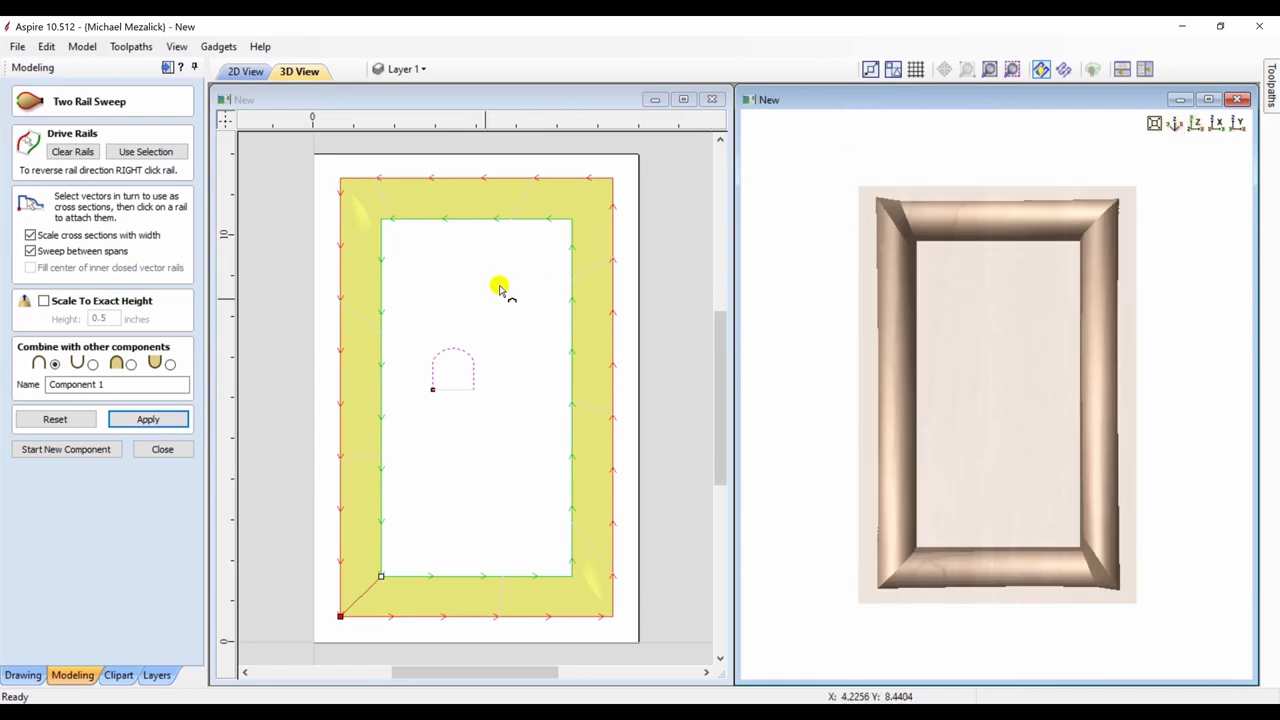
left_click(613, 617)
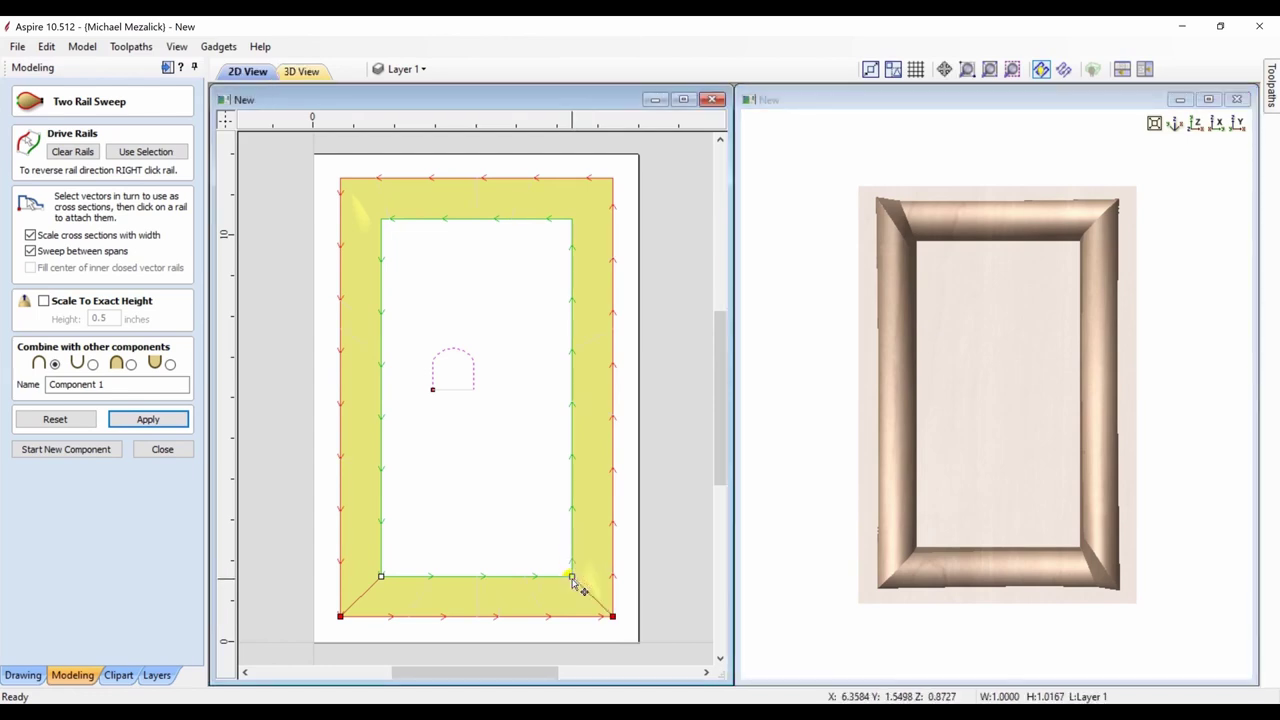
left_click(612, 181)
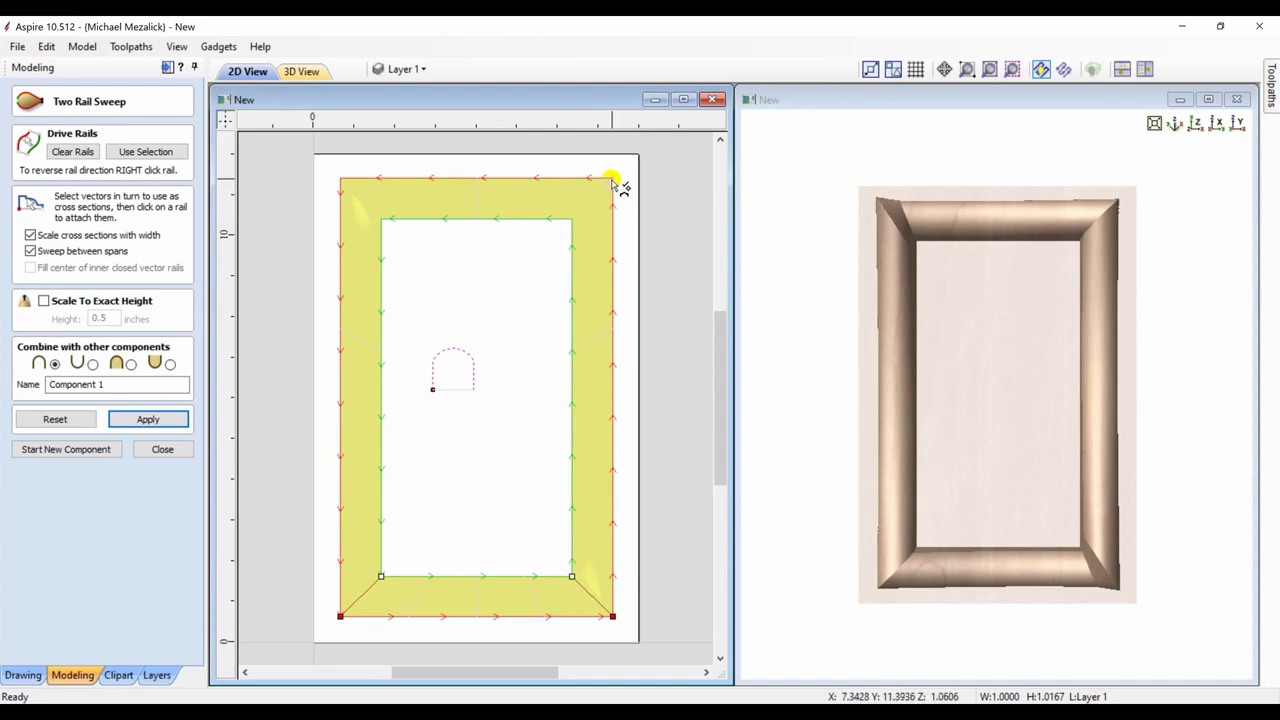
left_click(570, 228)
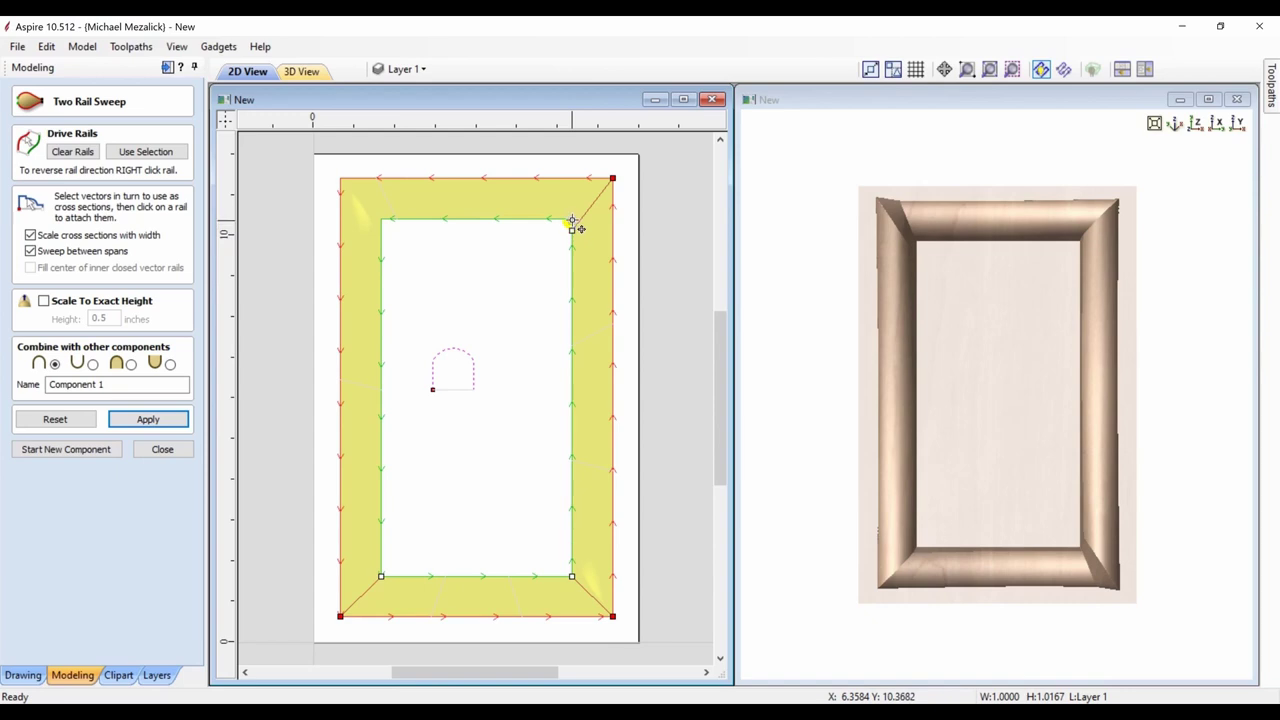
left_click(342, 178)
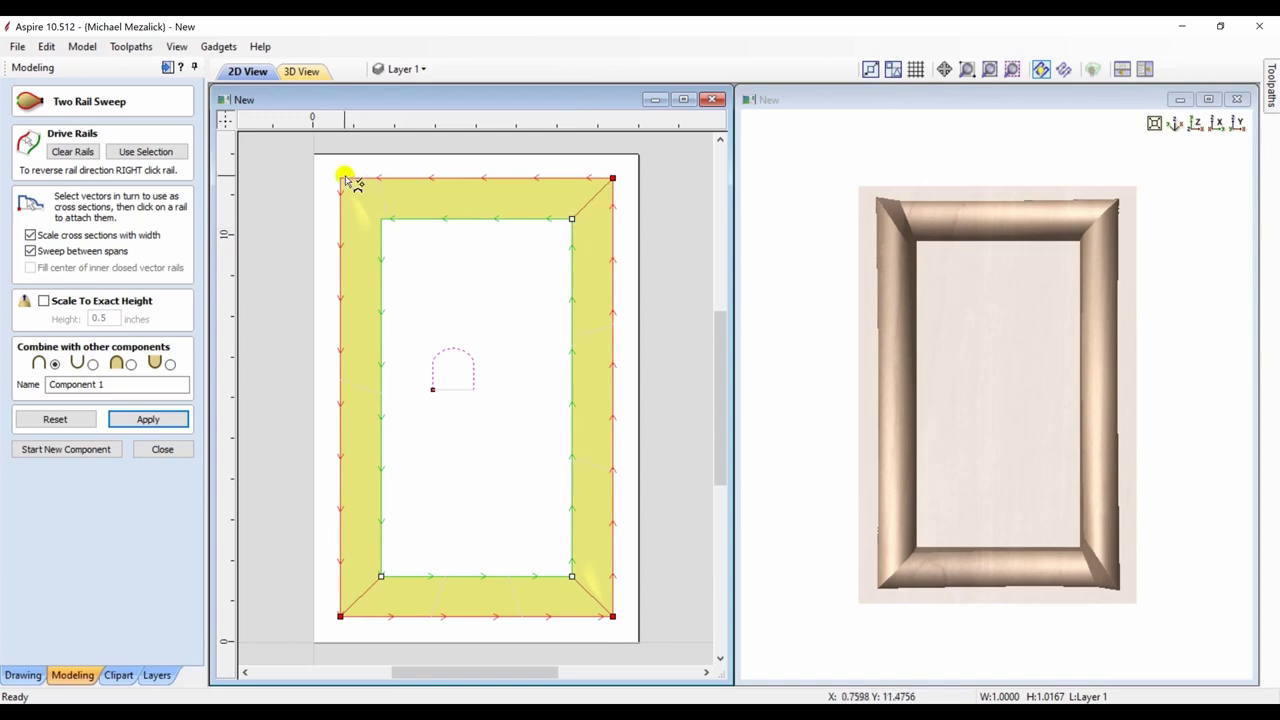
left_click(382, 238)
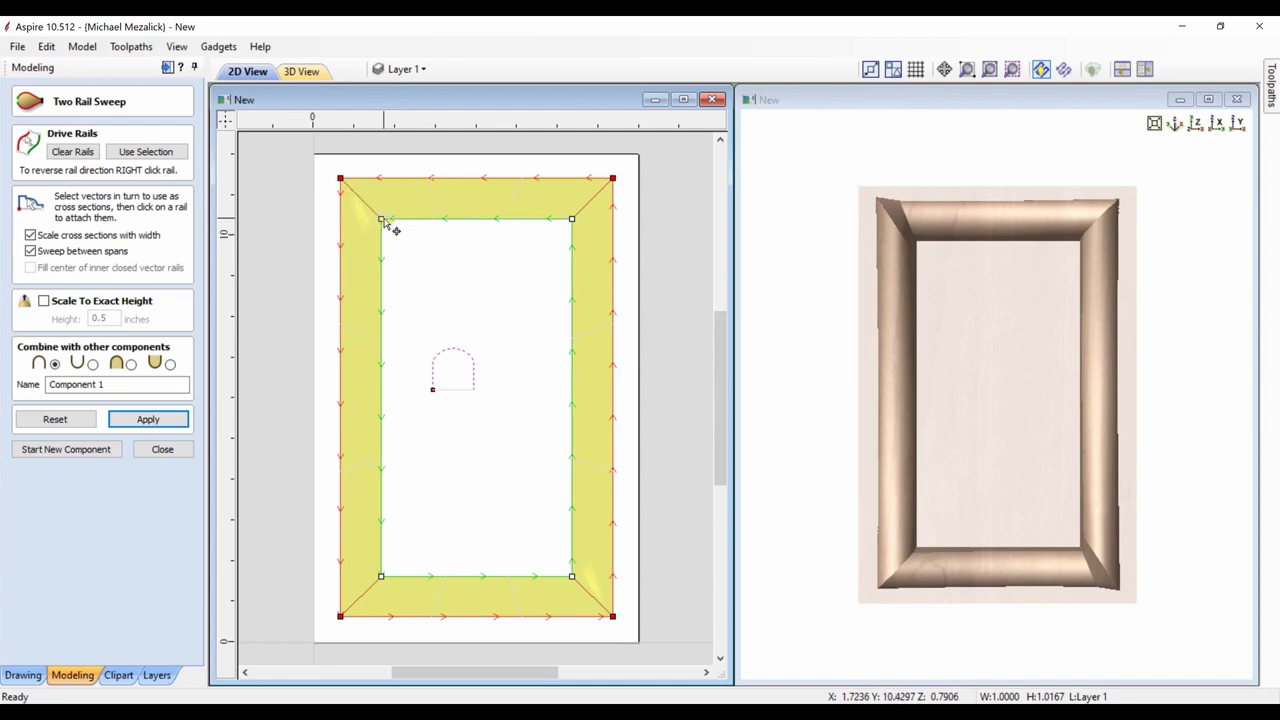
left_click(146, 419)
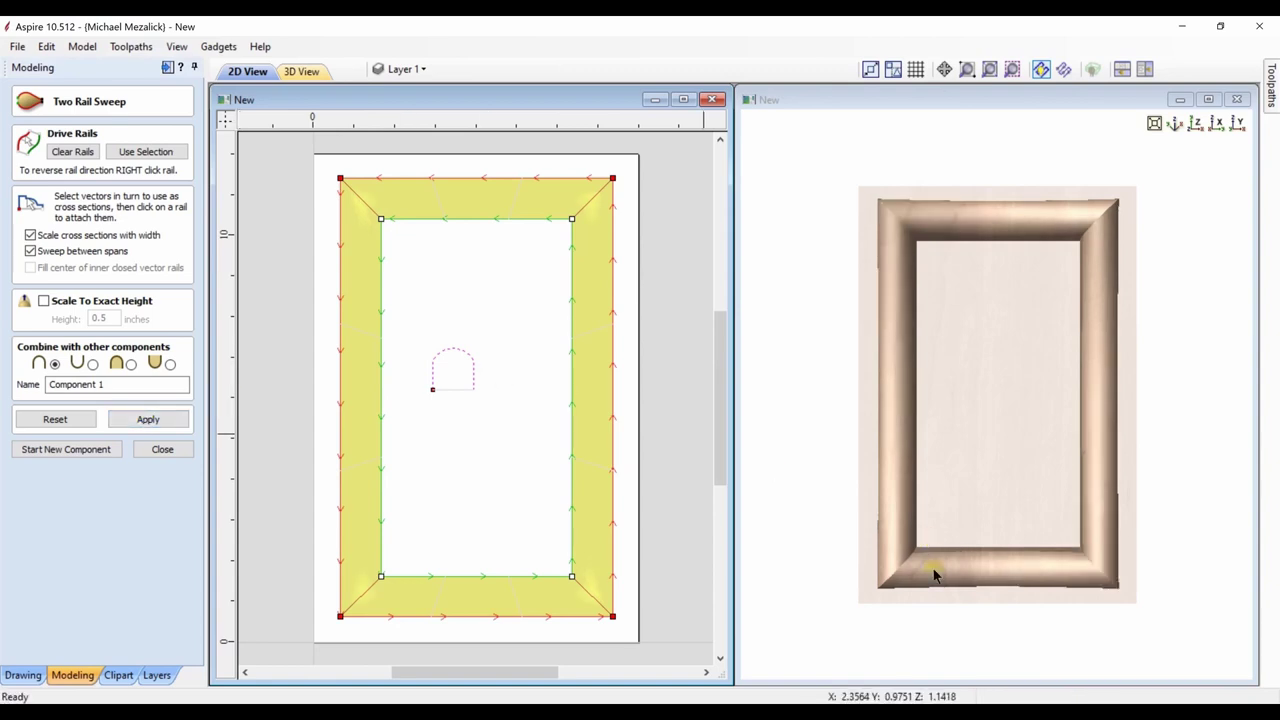
Step: Turn off Scale cross sections with width, reapply the sweep, and orbit to inspect it
left_click_drag(955, 595, 890, 328)
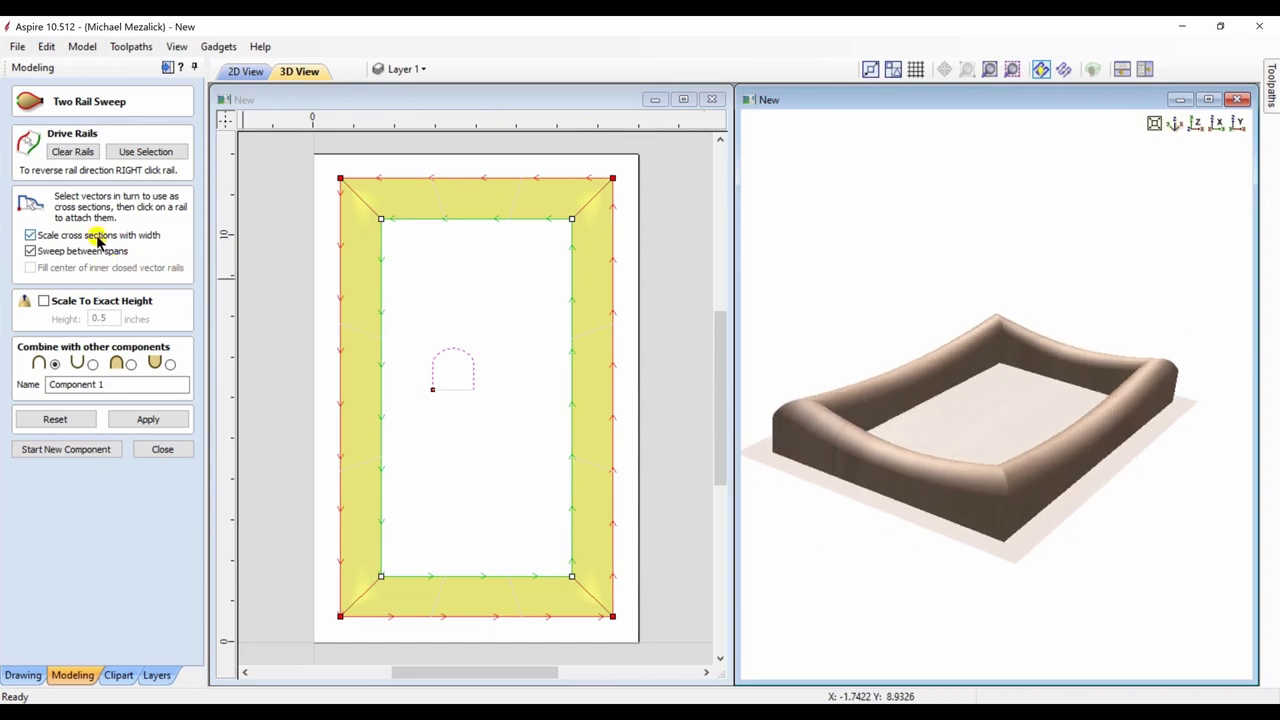
left_click(30, 236)
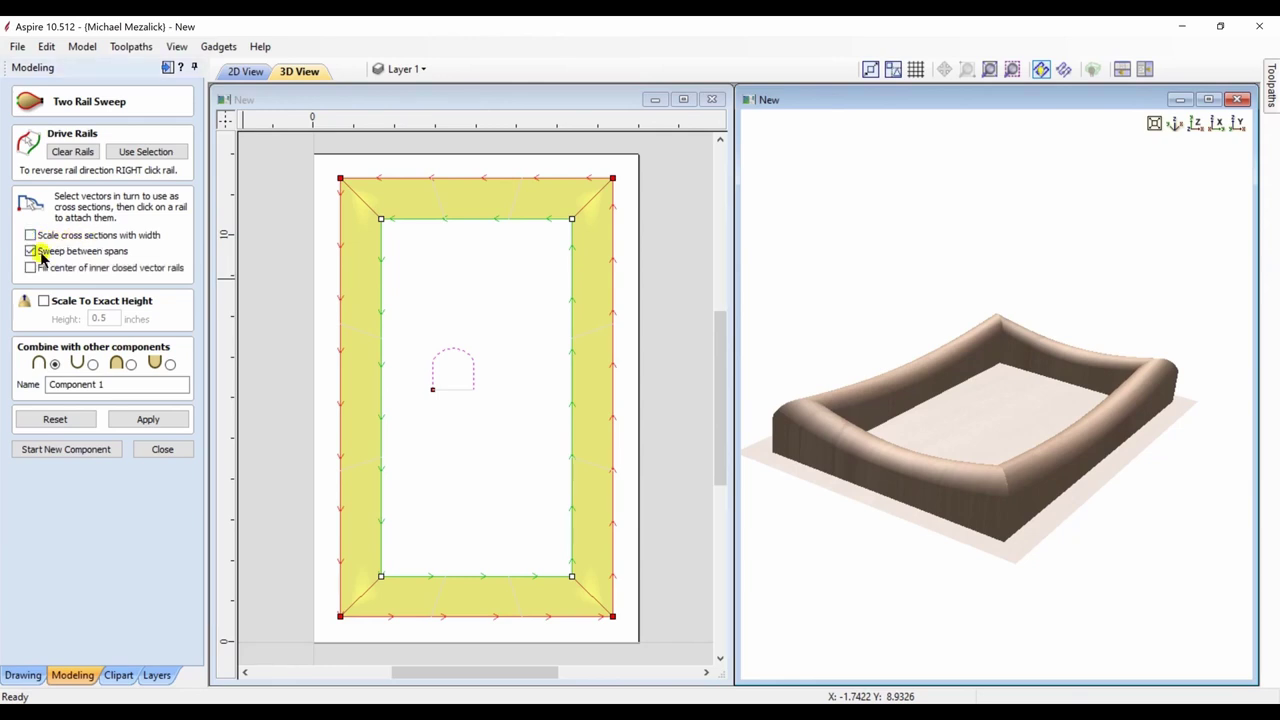
left_click(140, 420)
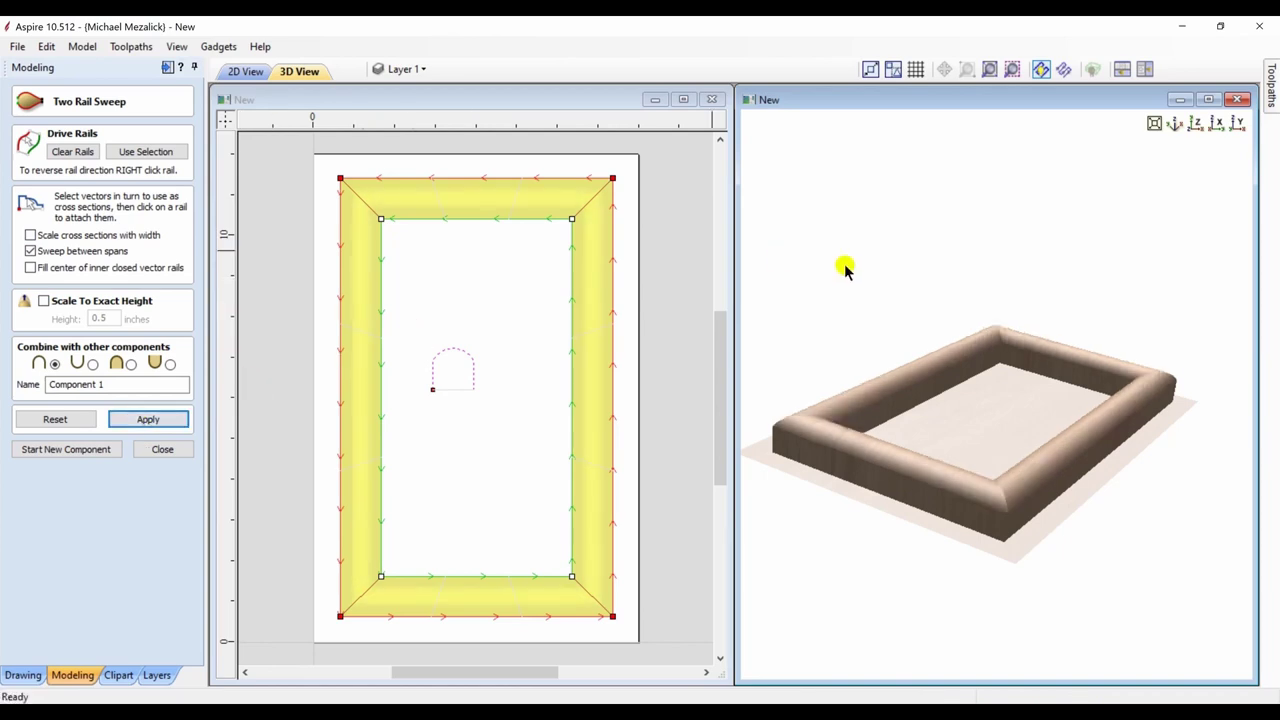
left_click_drag(836, 259, 874, 466)
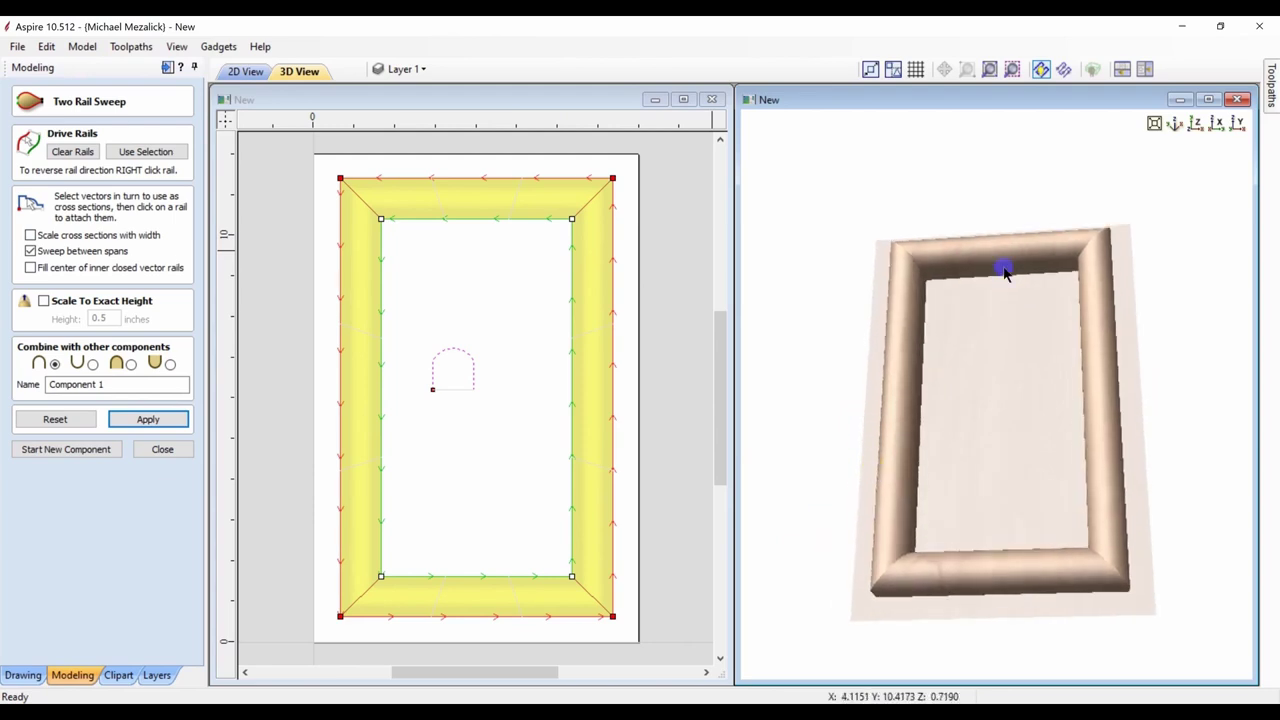
left_click_drag(1005, 271, 1034, 381)
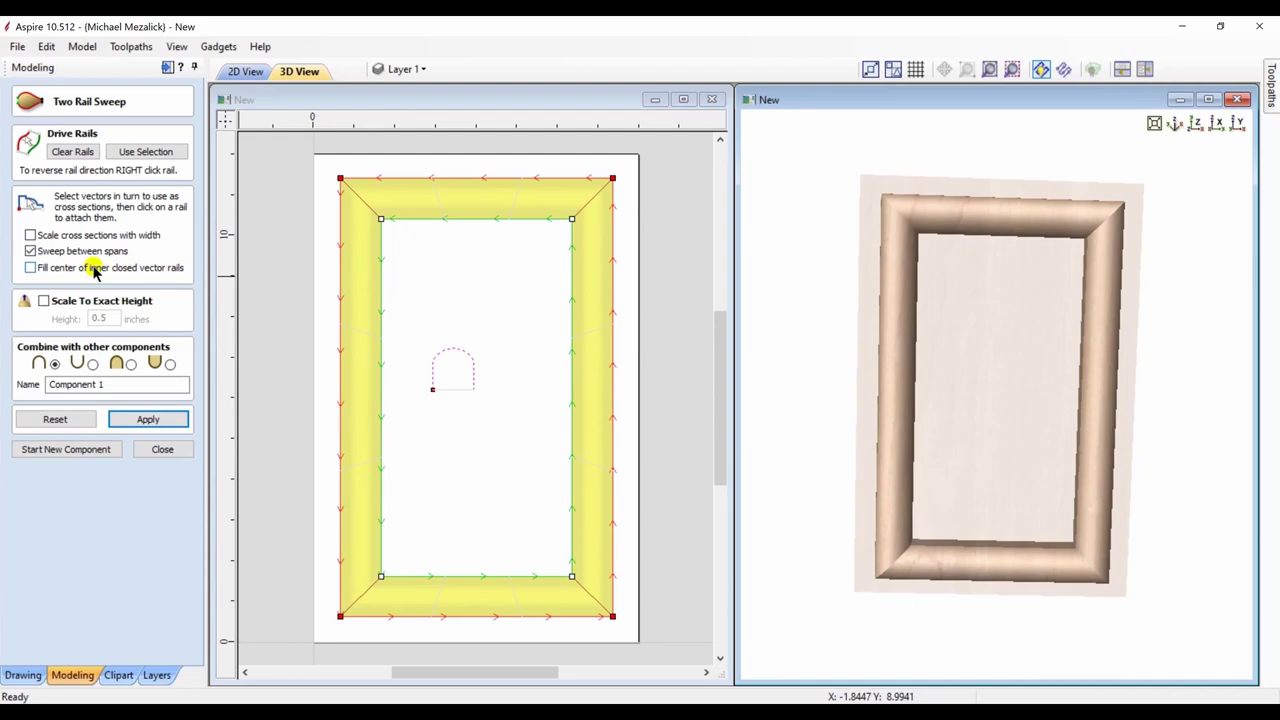
Step: Enable Fill center of inner closed vector rails, rebuild the panel, inspect it in 3D, and close
left_click(31, 268)
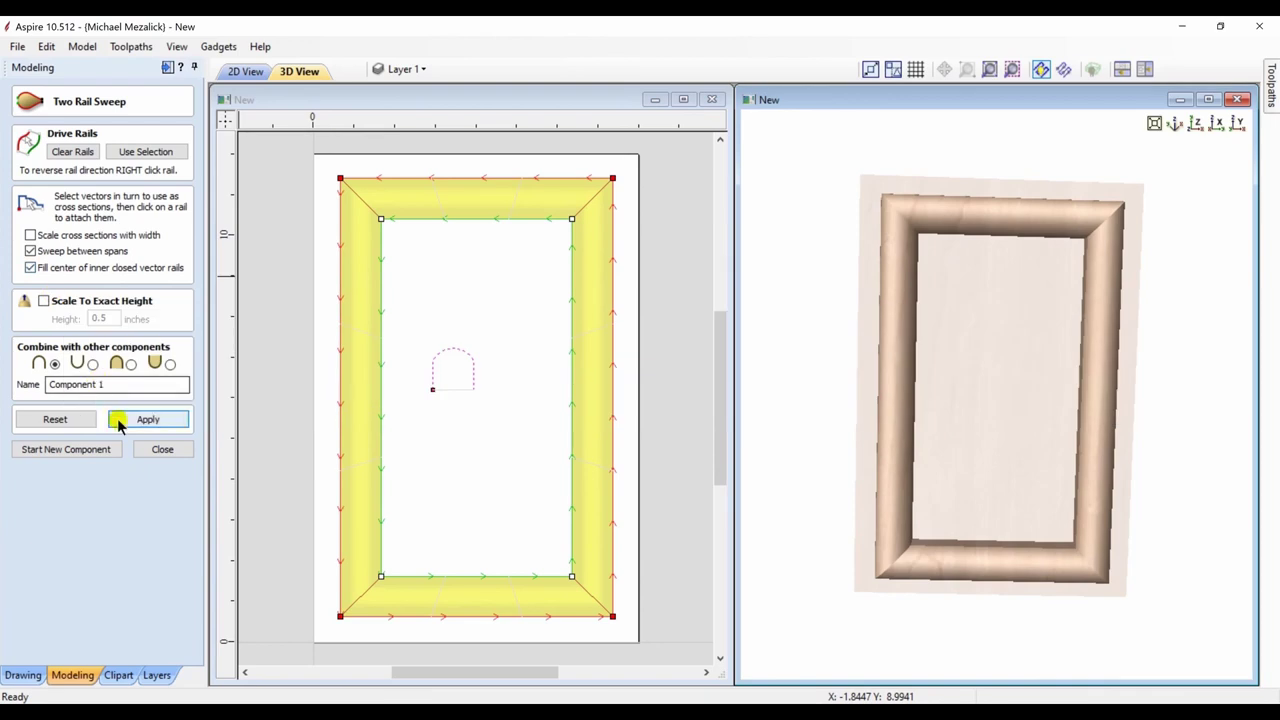
left_click(130, 420)
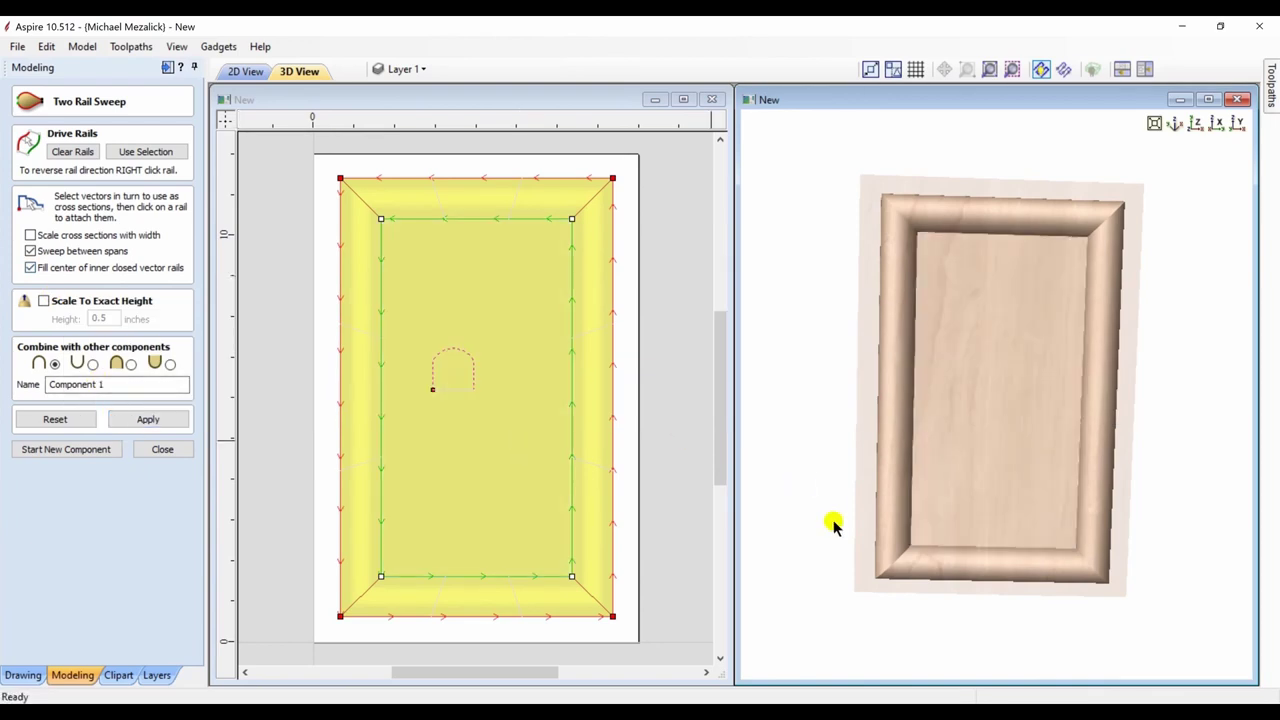
left_click_drag(954, 597, 996, 555)
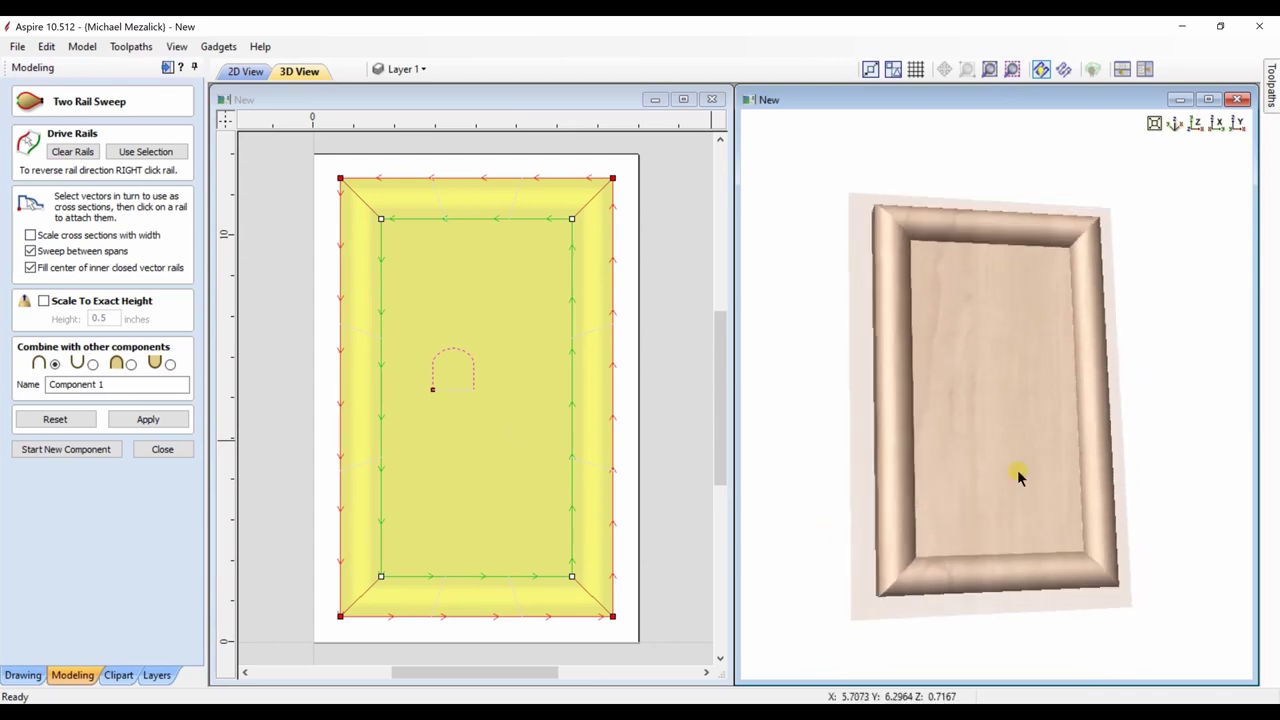
left_click(1196, 123)
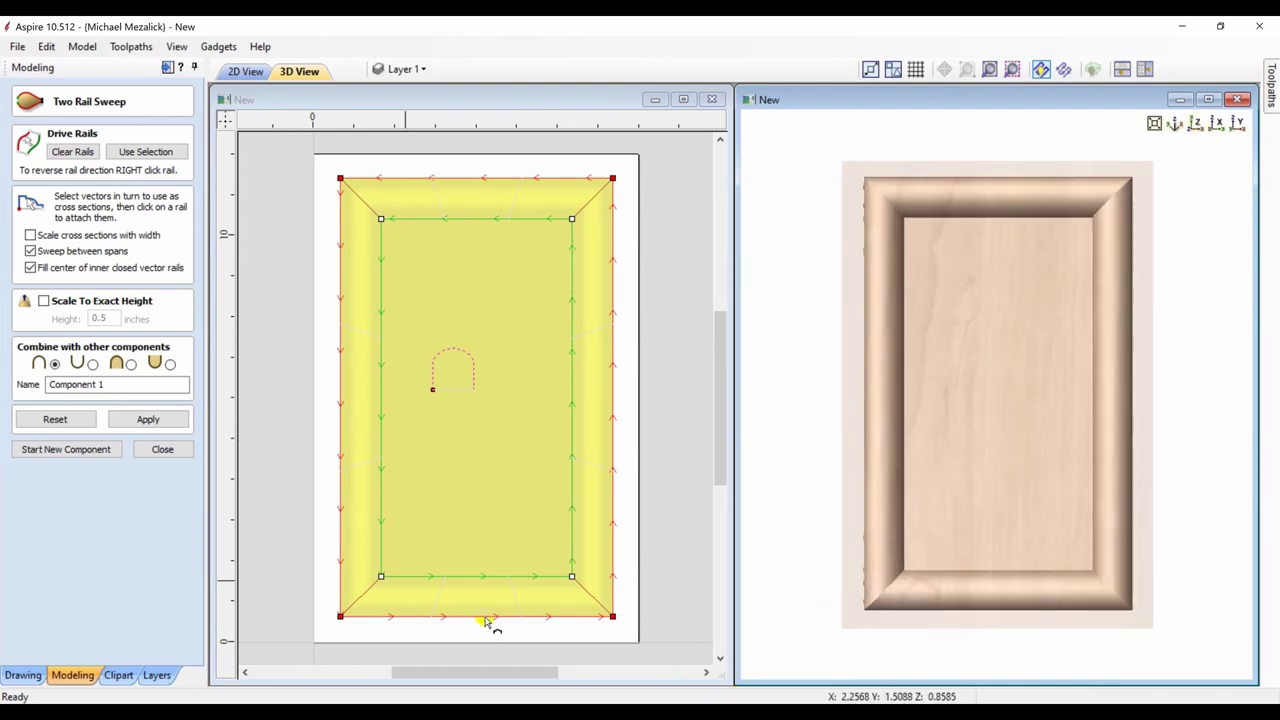
left_click(163, 451)
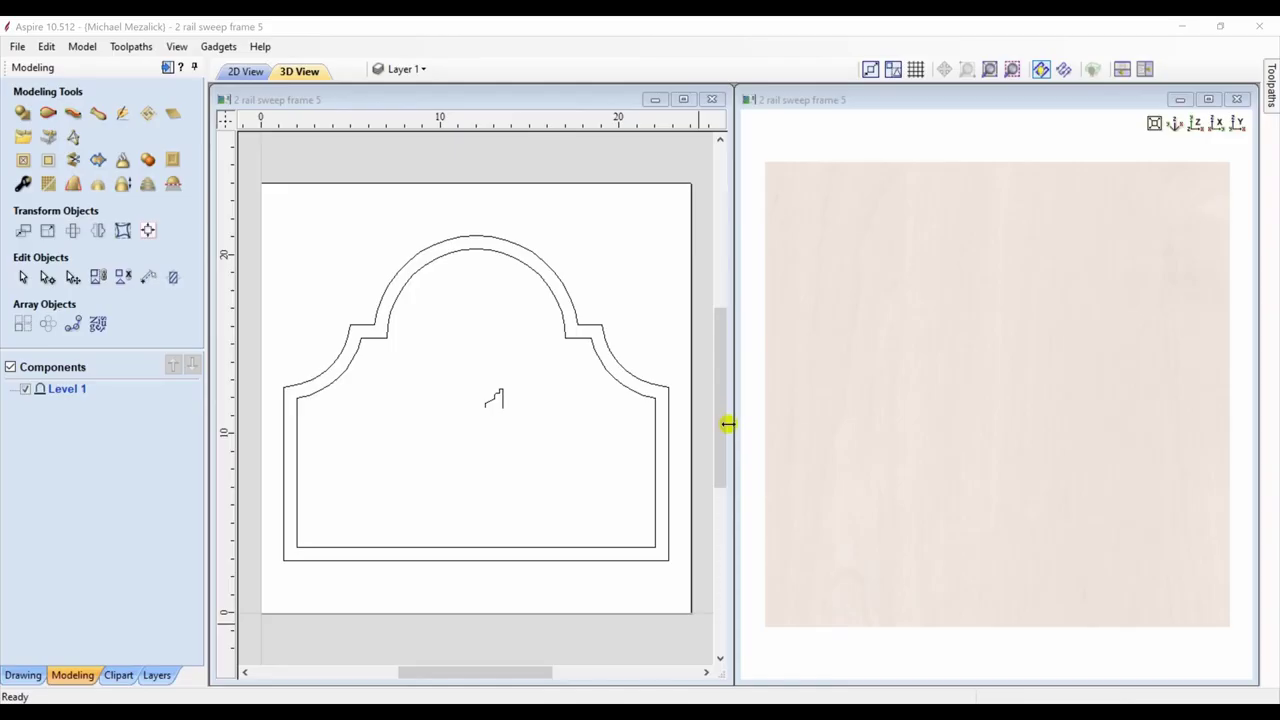
Step: In the 2 rail sweep frame 5 job, node-edit the inner outline and select the outer shoulder spans
left_click(282, 481)
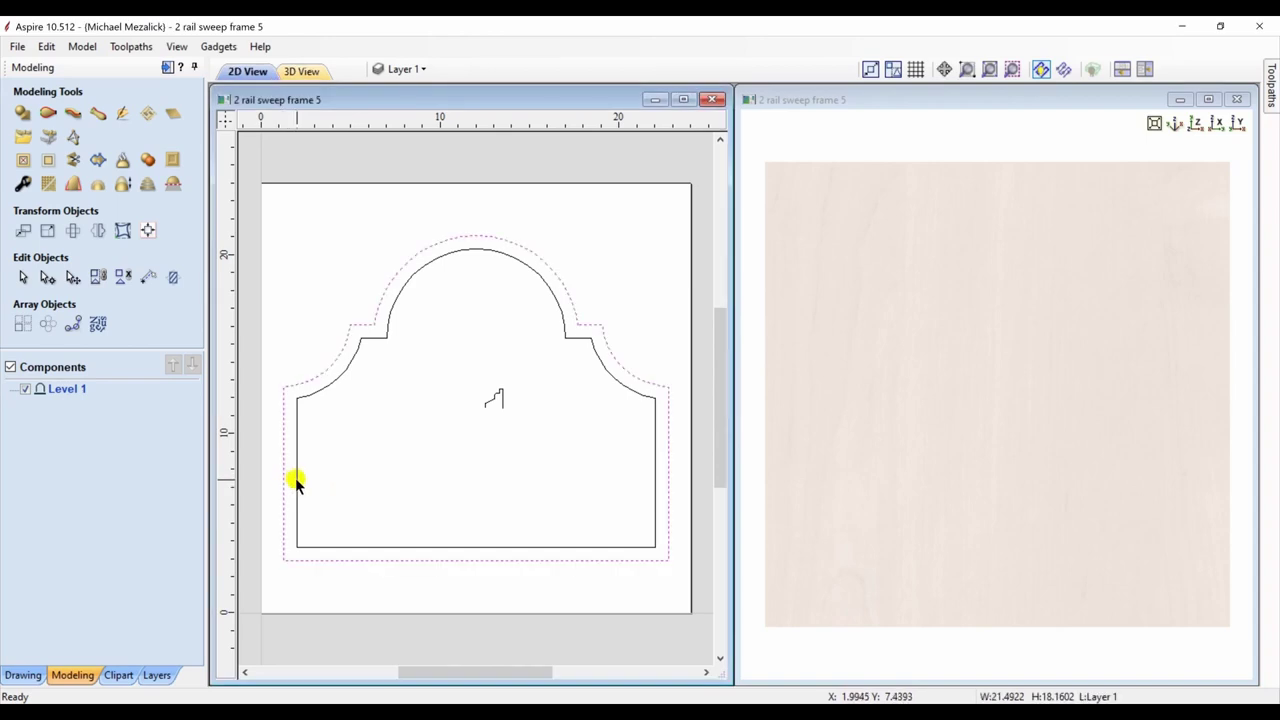
left_click(297, 482)
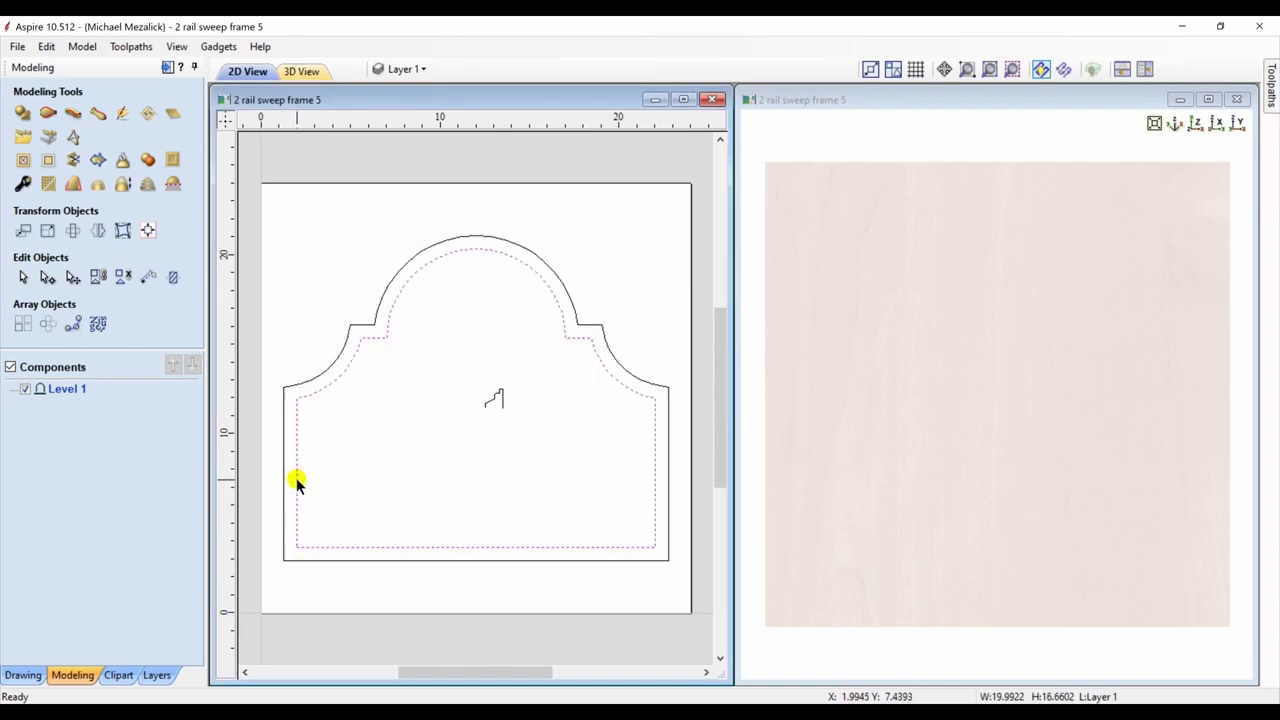
left_click(485, 402)
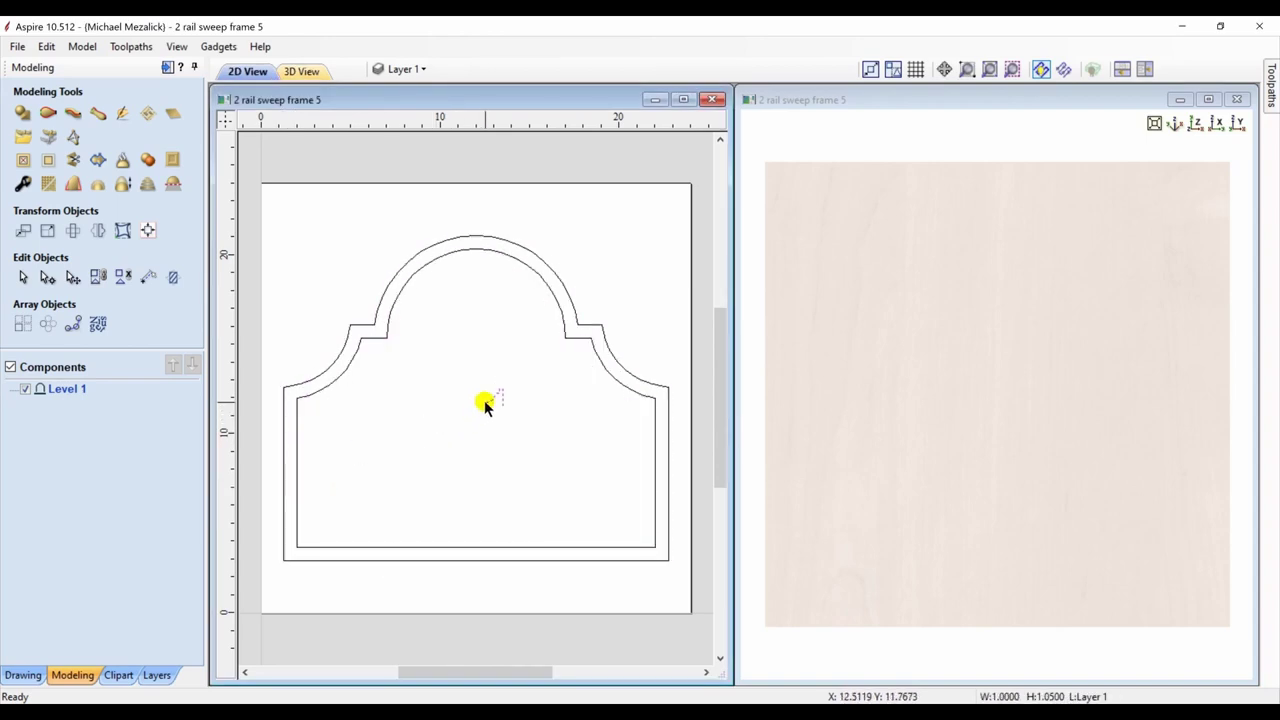
left_click(347, 368)
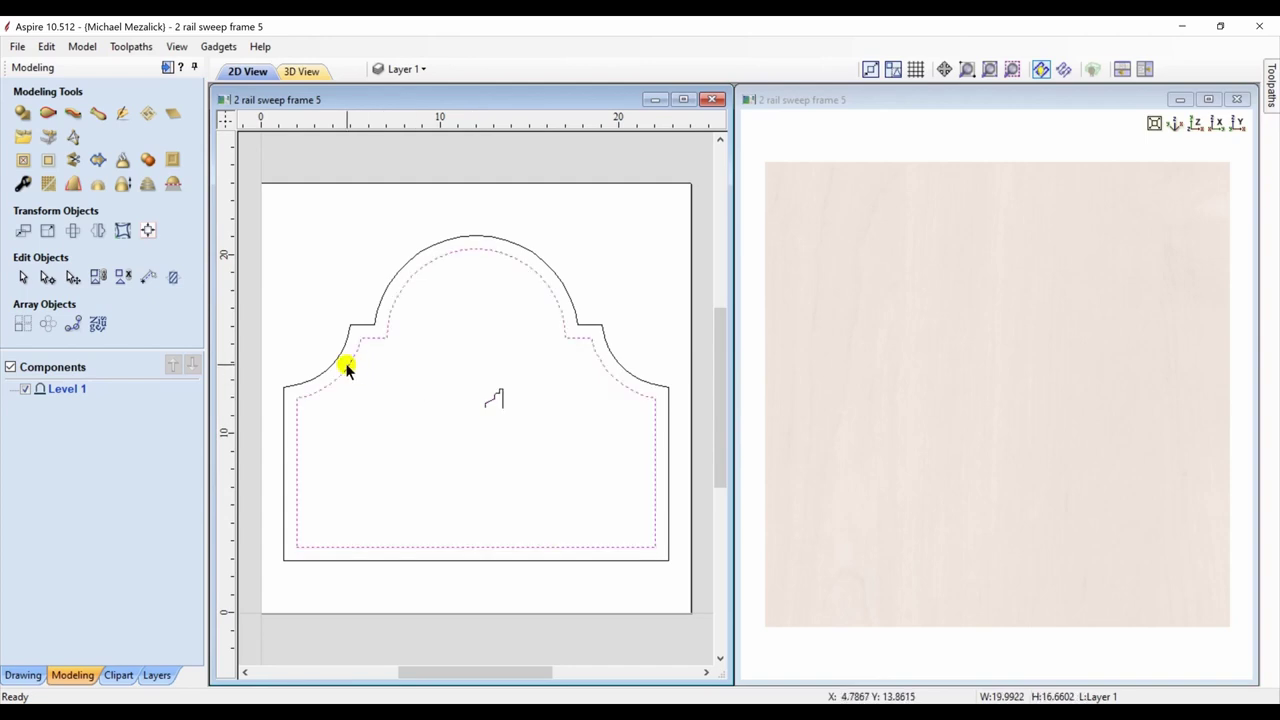
double_click(347, 368)
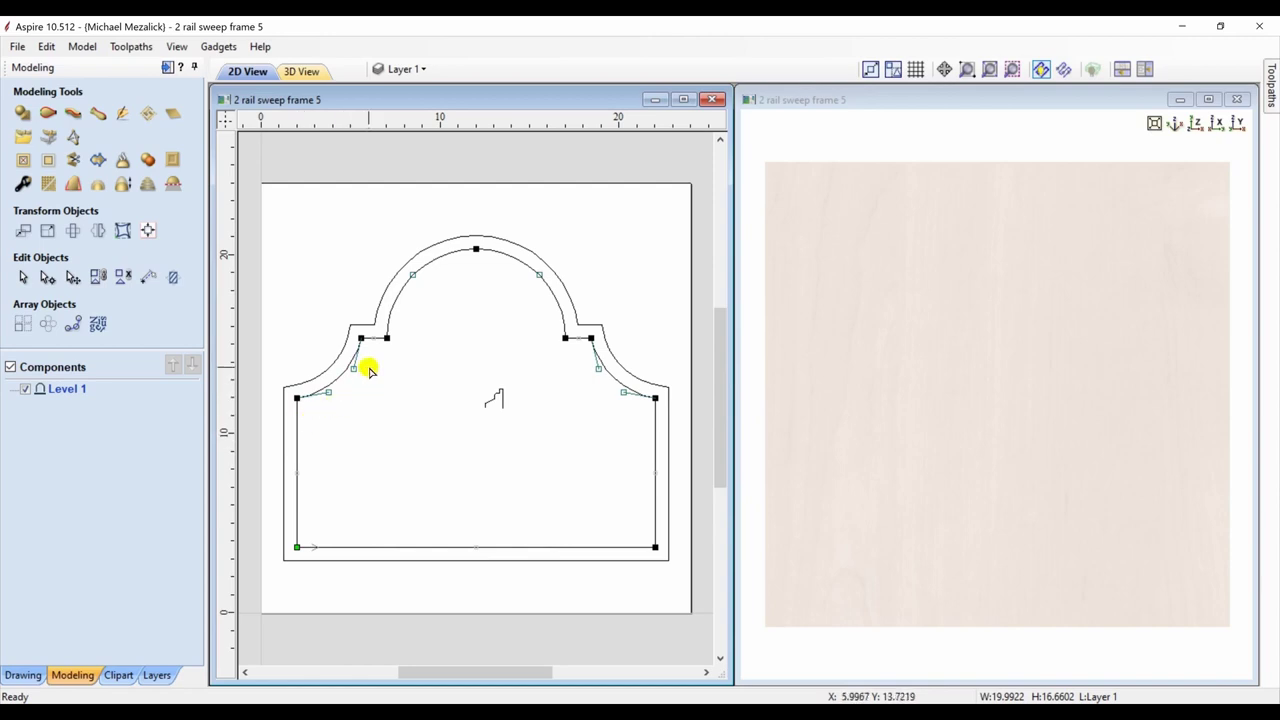
left_click(329, 363)
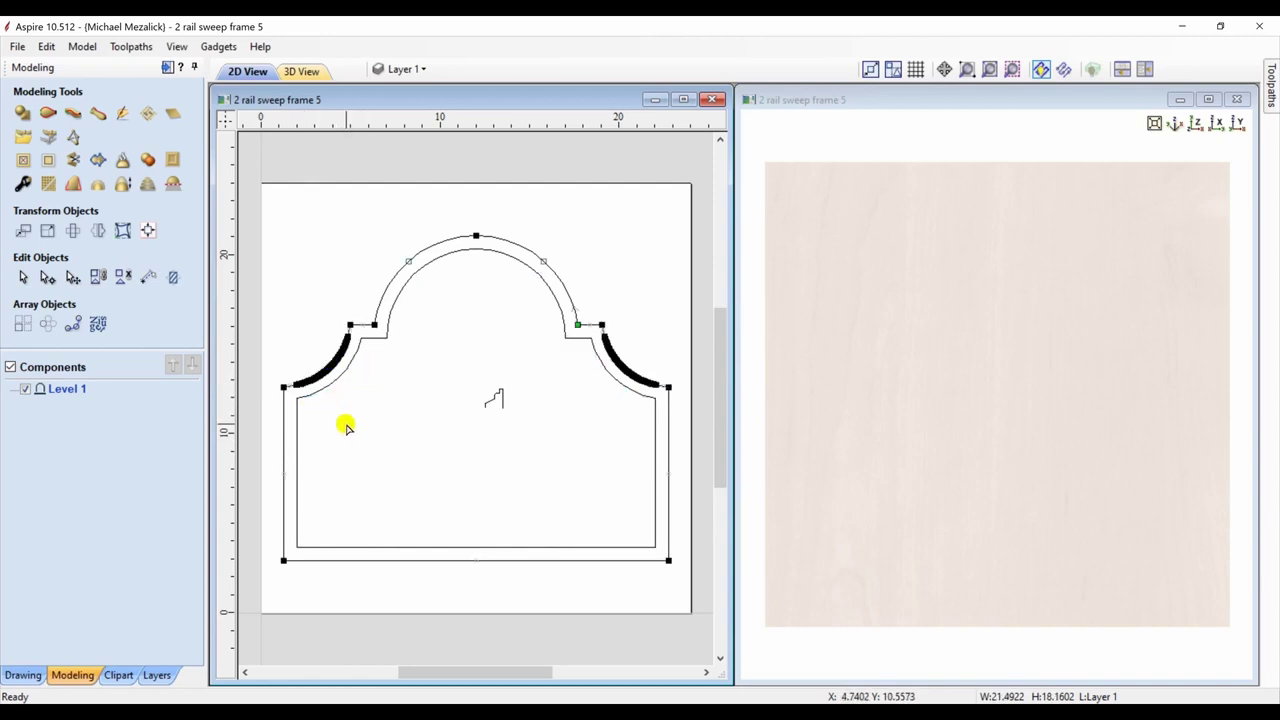
Step: Refit the selected shoulder spans as Bezier curves using Fit Curves to Vectors
left_click(33, 675)
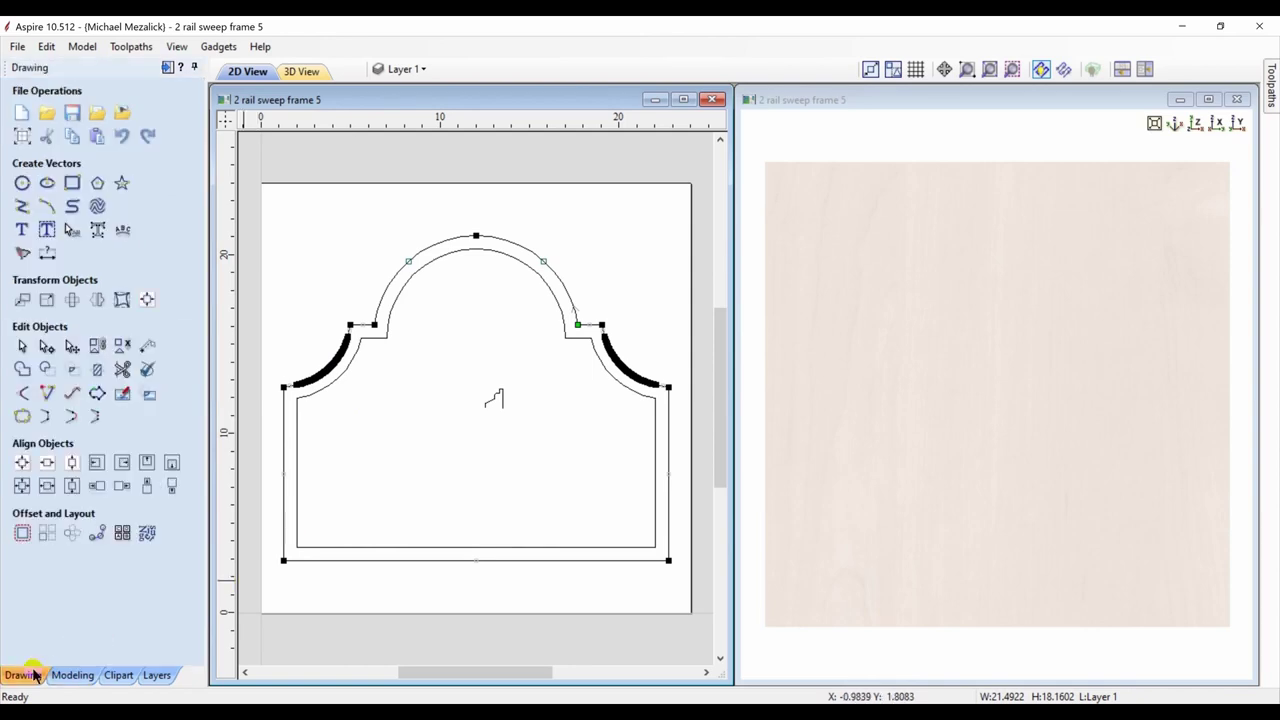
left_click(74, 392)
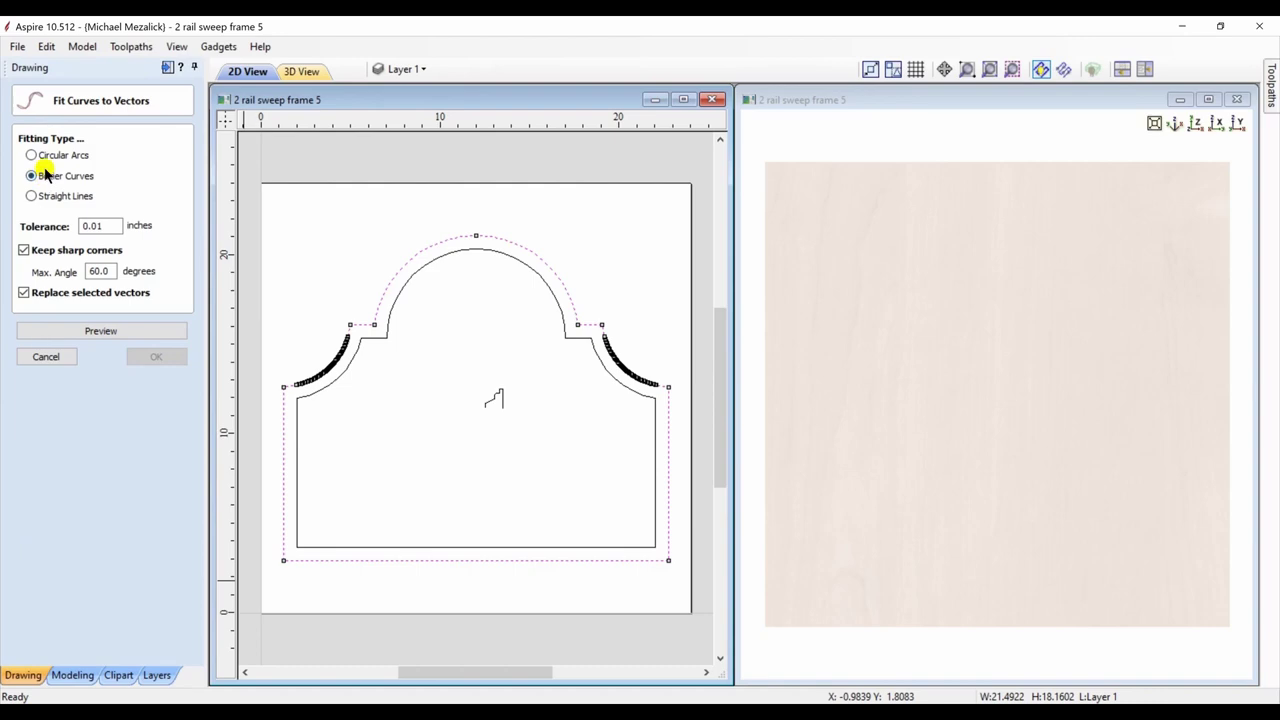
left_click(99, 330)
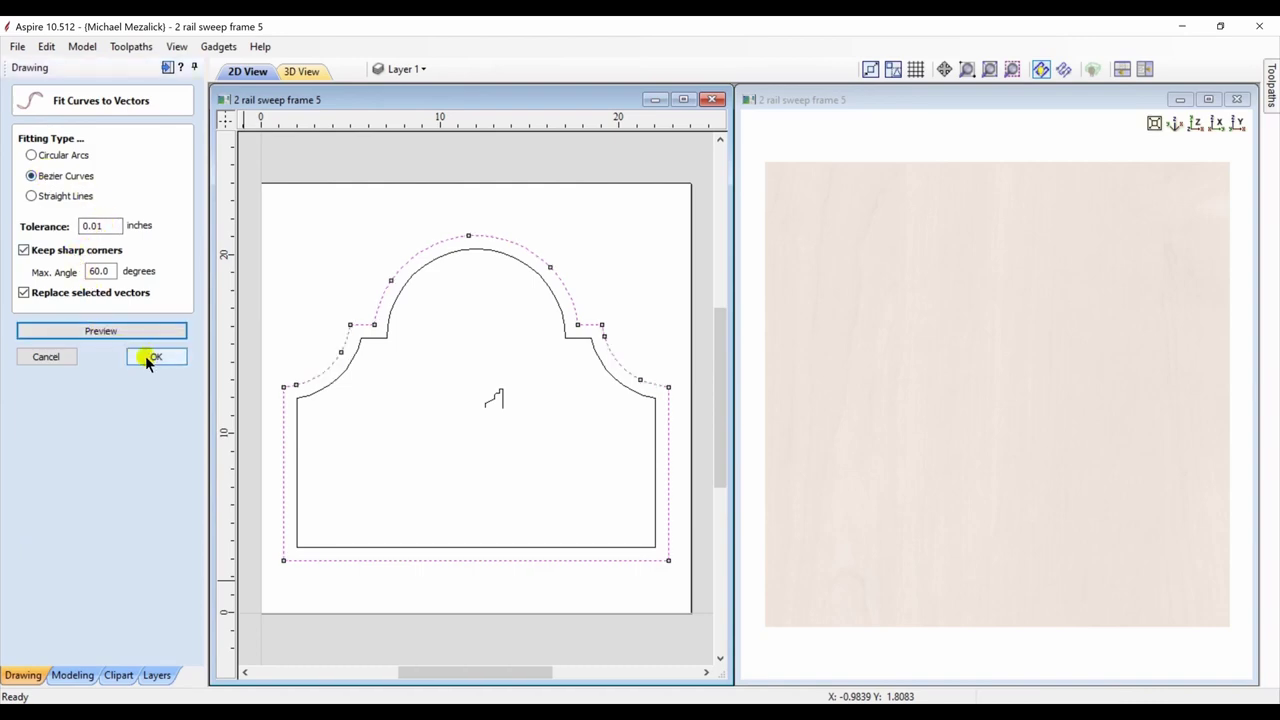
left_click(142, 355)
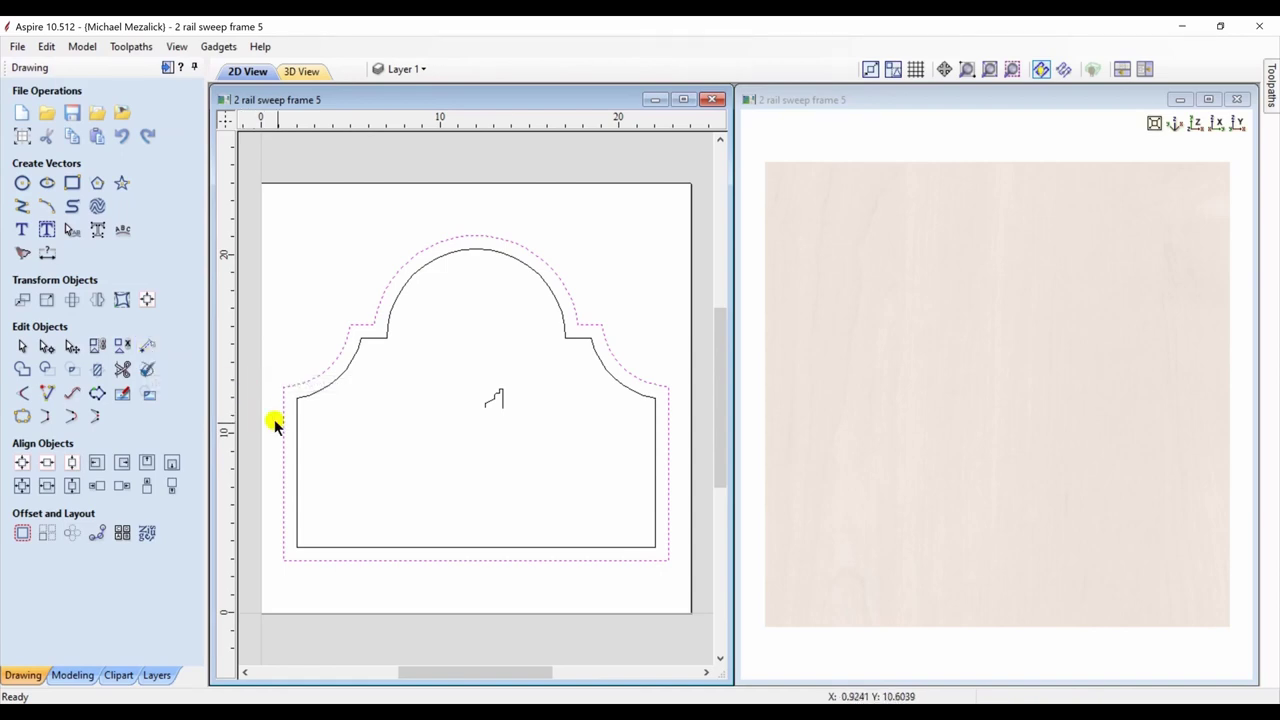
Step: Set both arched outlines as drive rails and attach the stepped profile at the lower-left corner
left_click(296, 443, "shift")
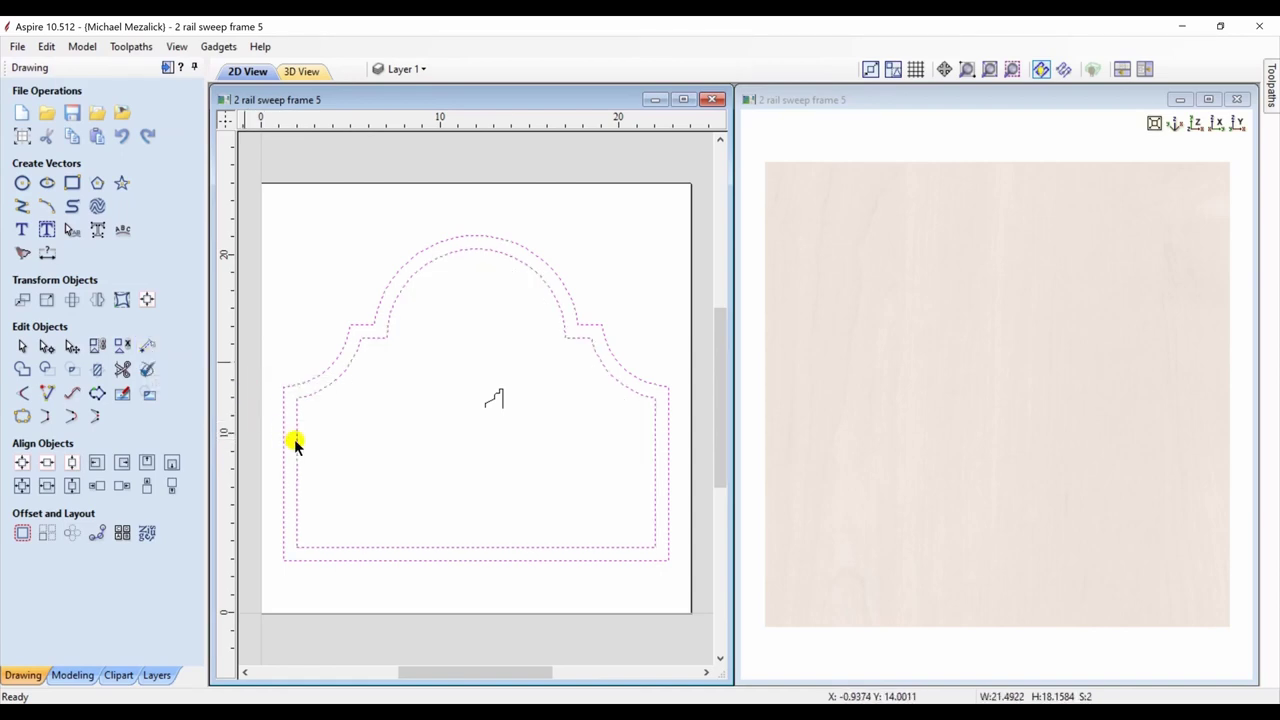
left_click(72, 675)
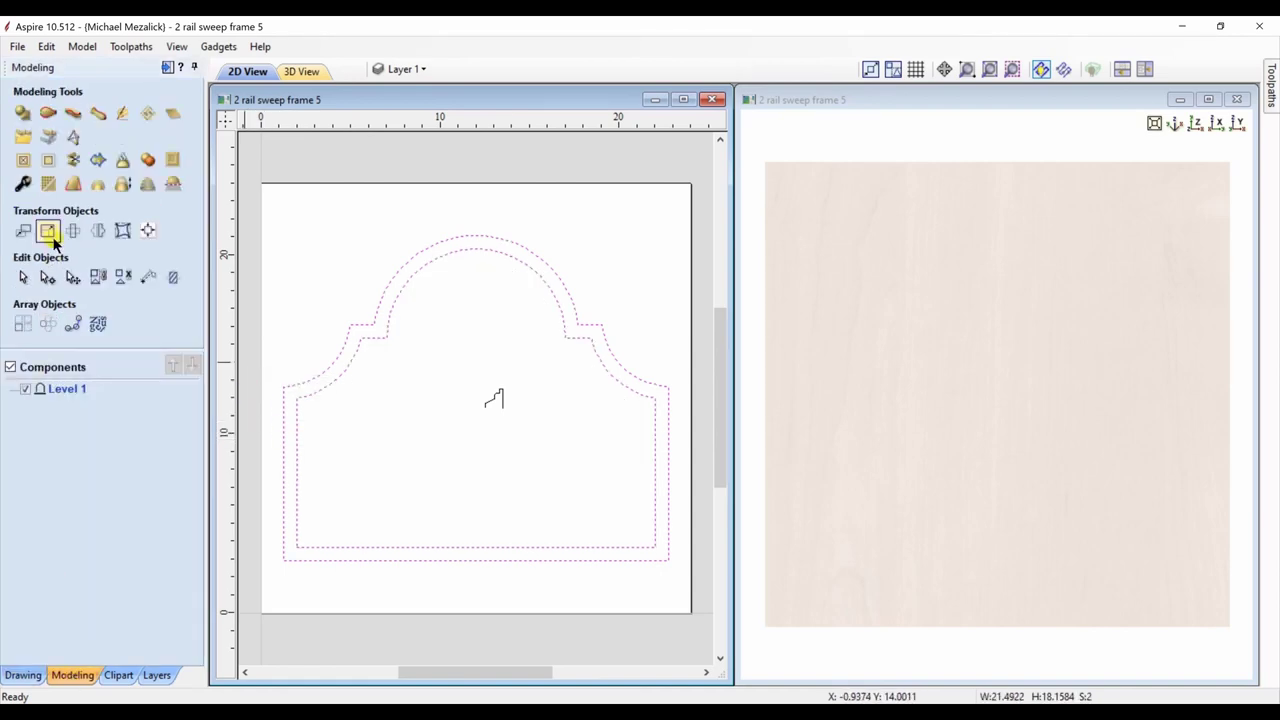
left_click(48, 113)
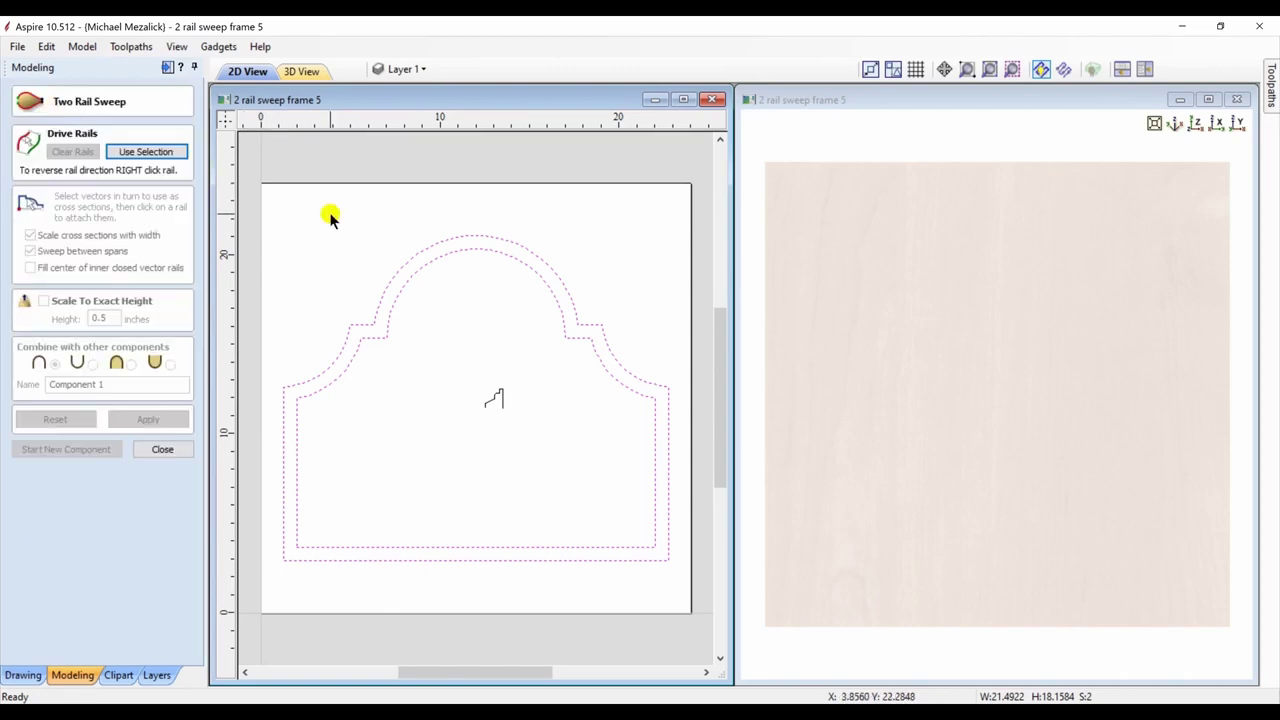
left_click(170, 156)
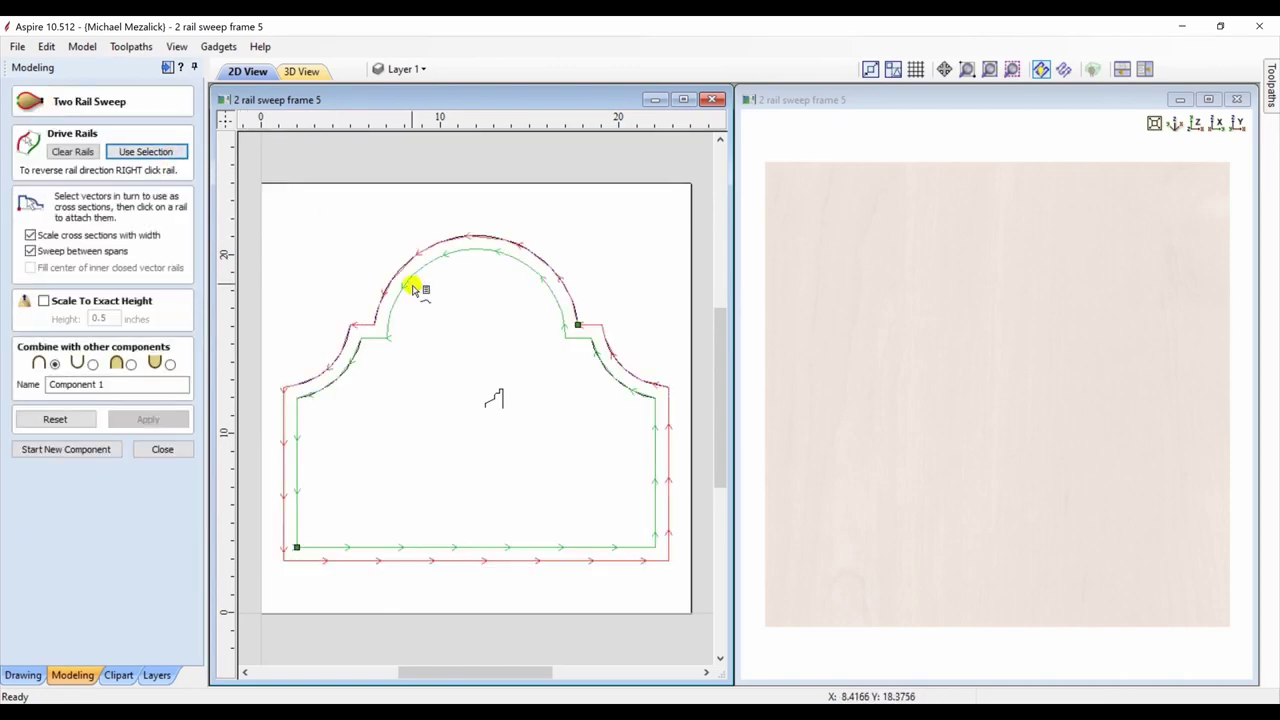
left_click(490, 395)
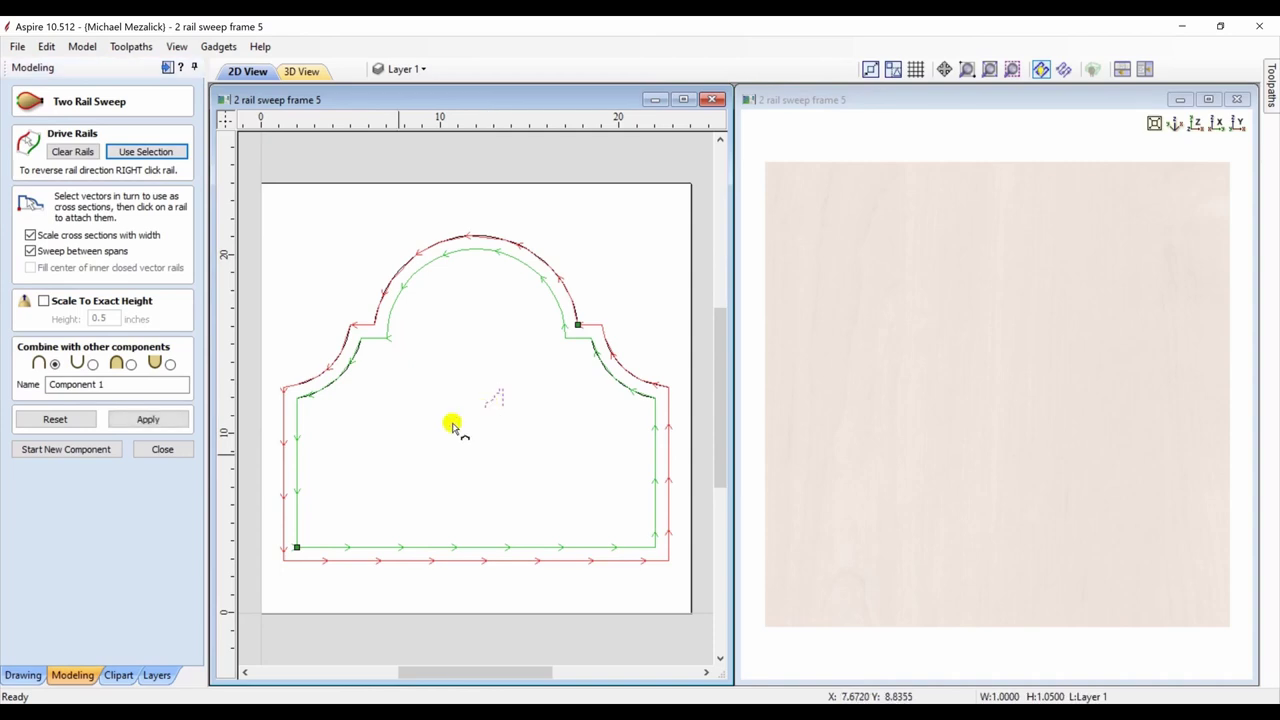
left_click(287, 561)
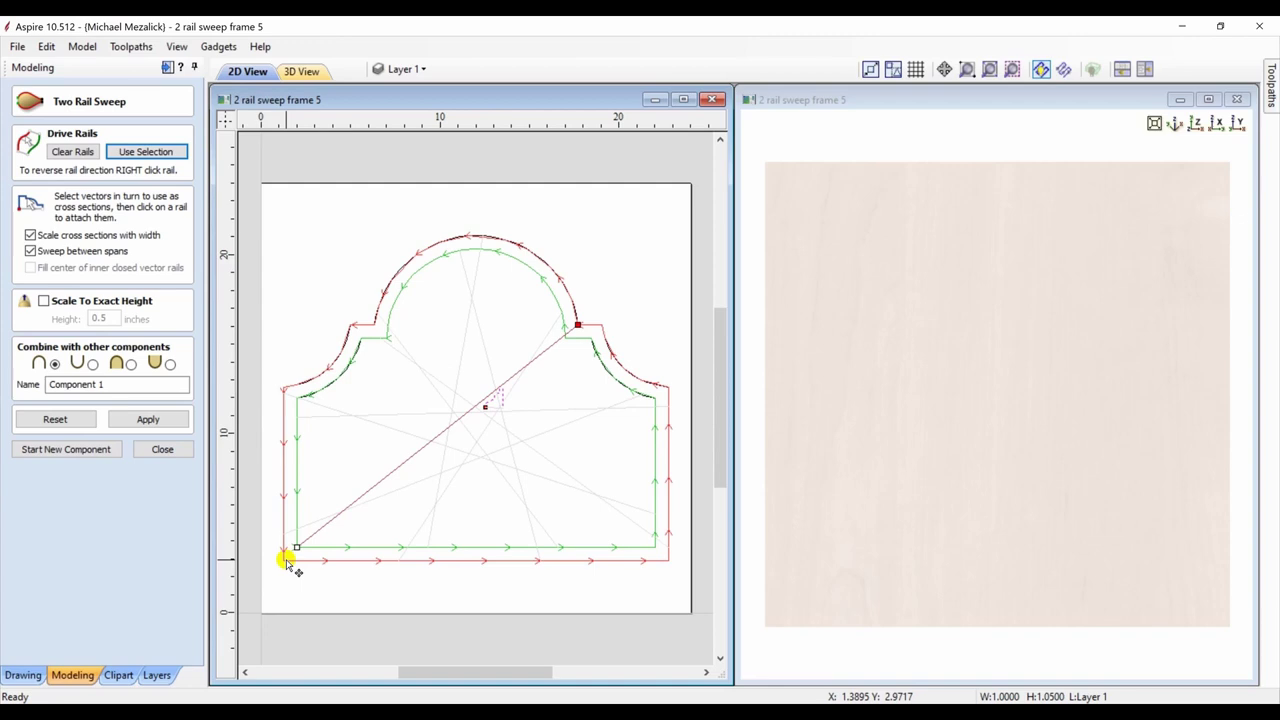
left_click(286, 562)
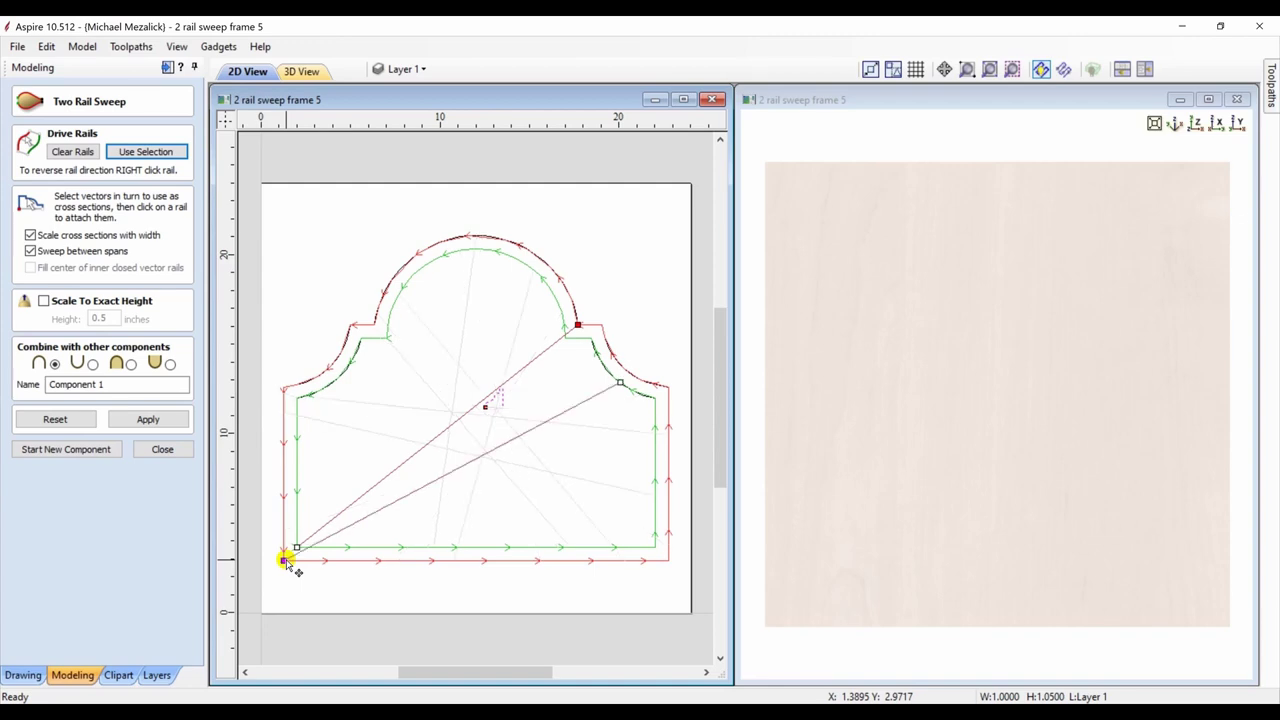
Step: Delete the diagonal cross section and make the lower-left corner the outer rail's start point
right_click(285, 562)
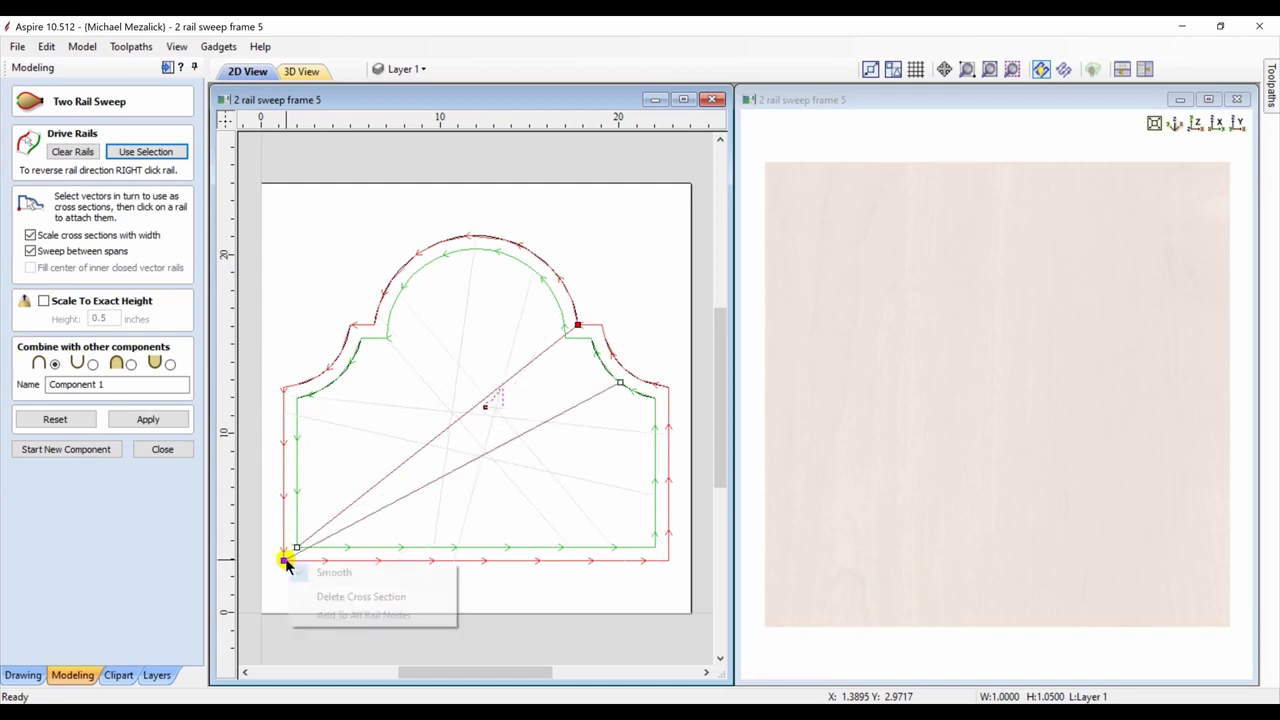
left_click(335, 596)
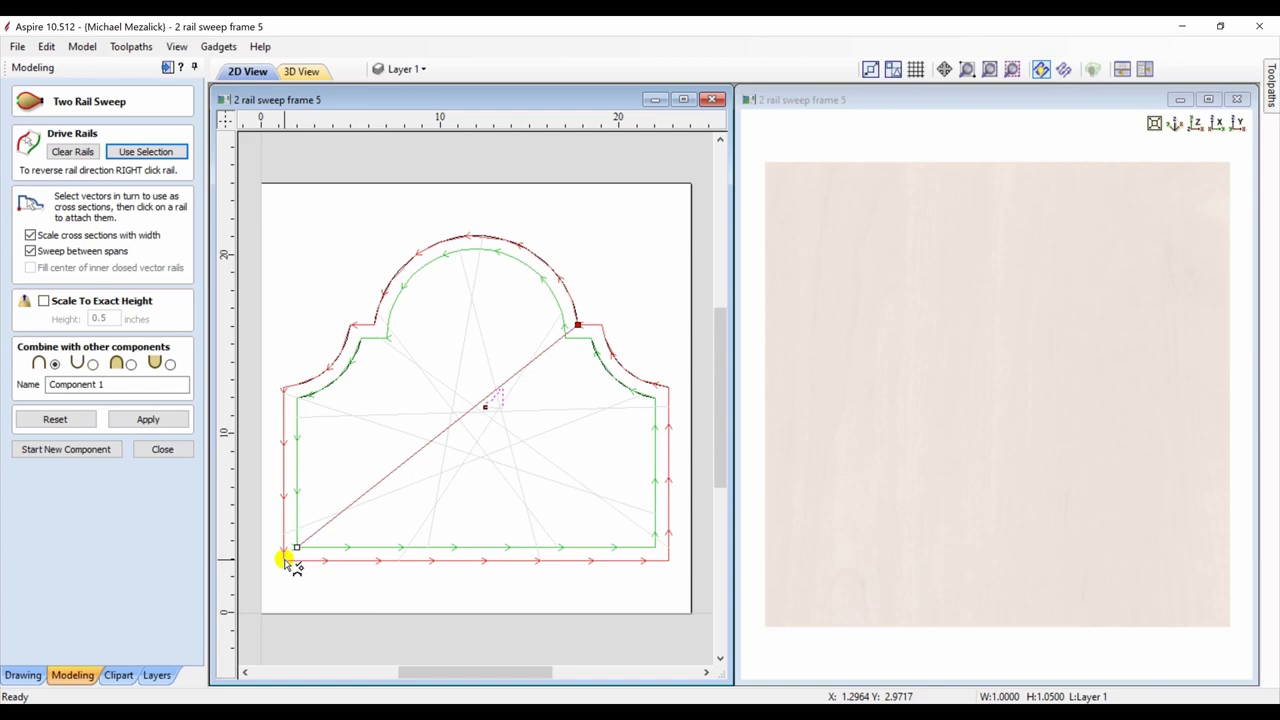
right_click(285, 562)
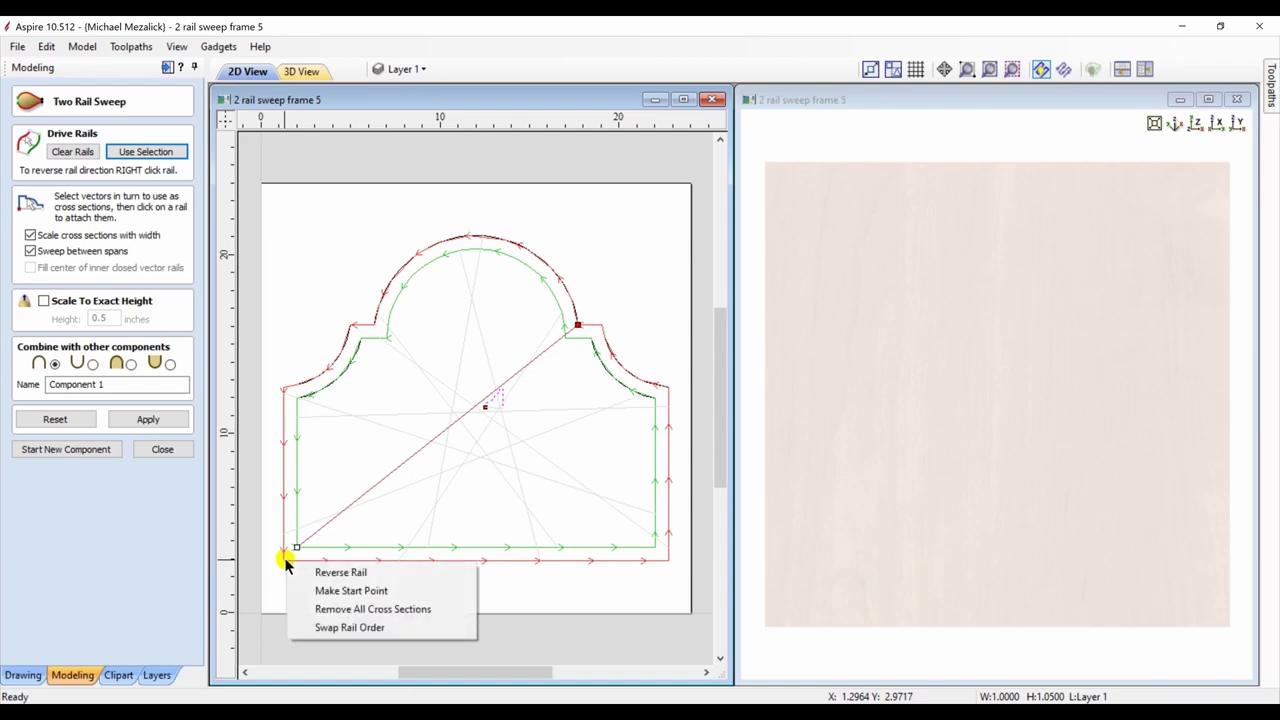
left_click(331, 591)
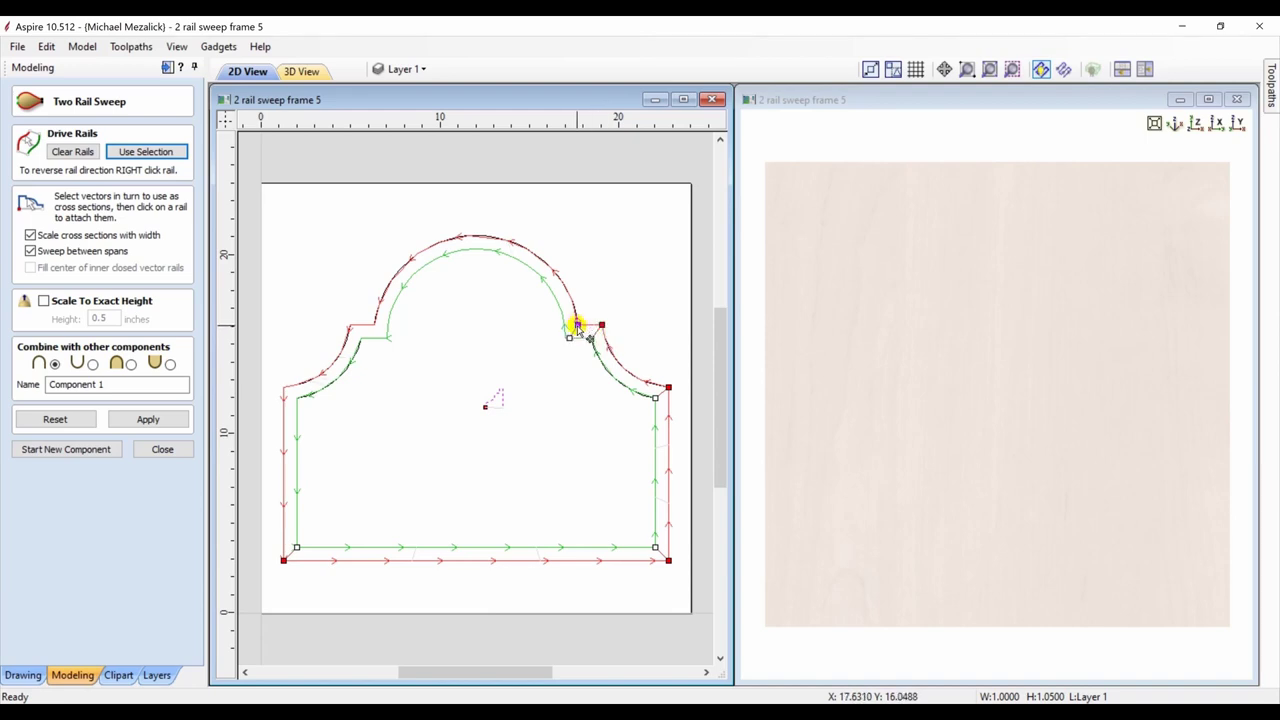
Step: Sweep the arched moulding, inspect it in 3D, add rail nodes at the left step, and rebuild
left_click(142, 421)
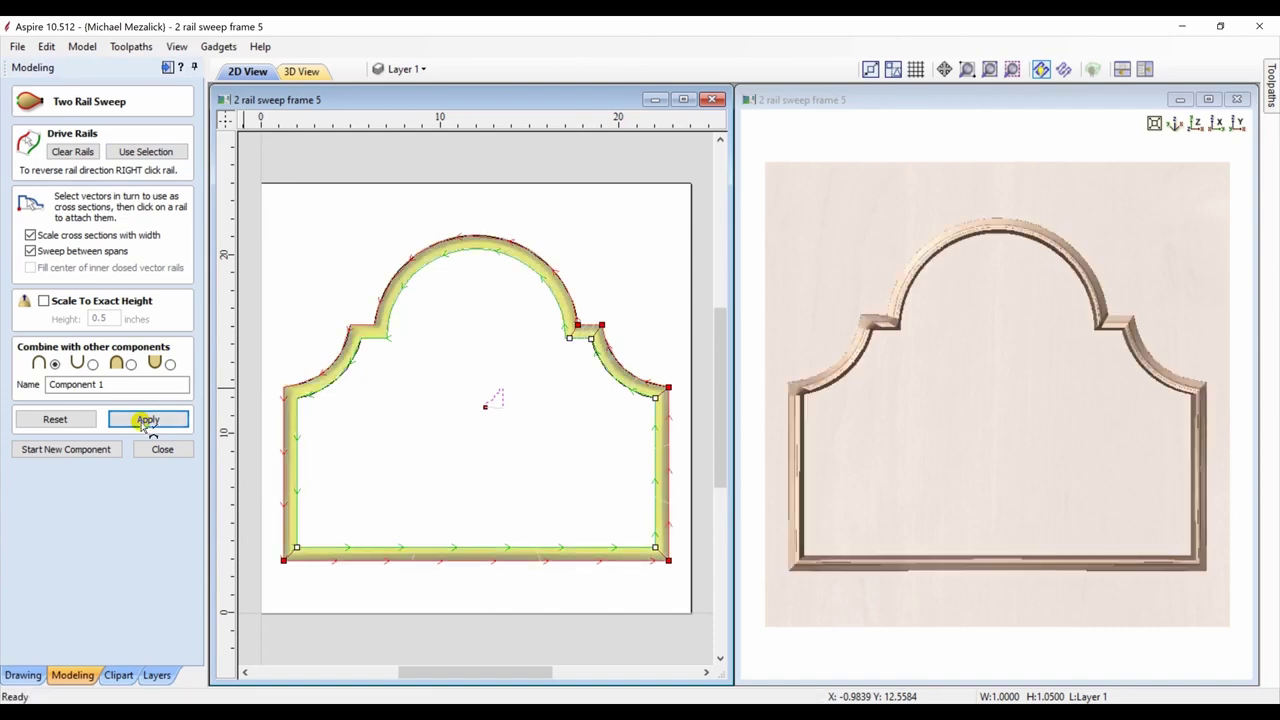
left_click_drag(1111, 431, 1106, 323)
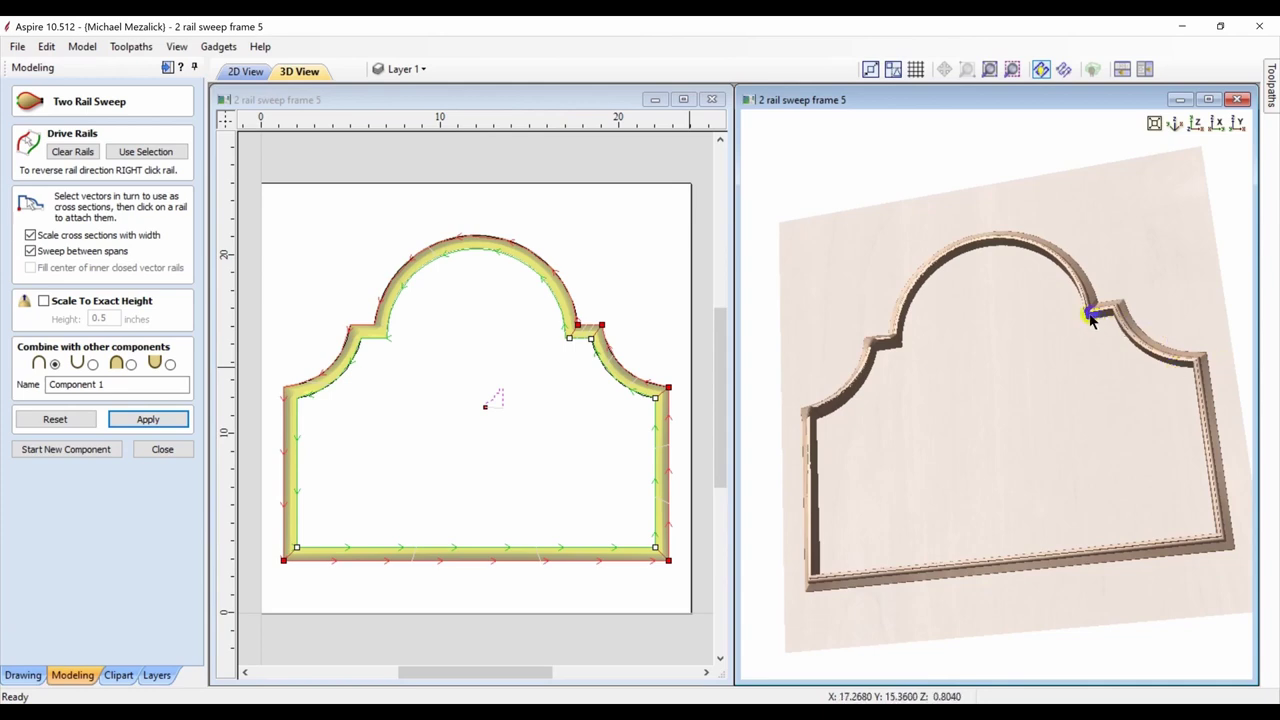
left_click(578, 345)
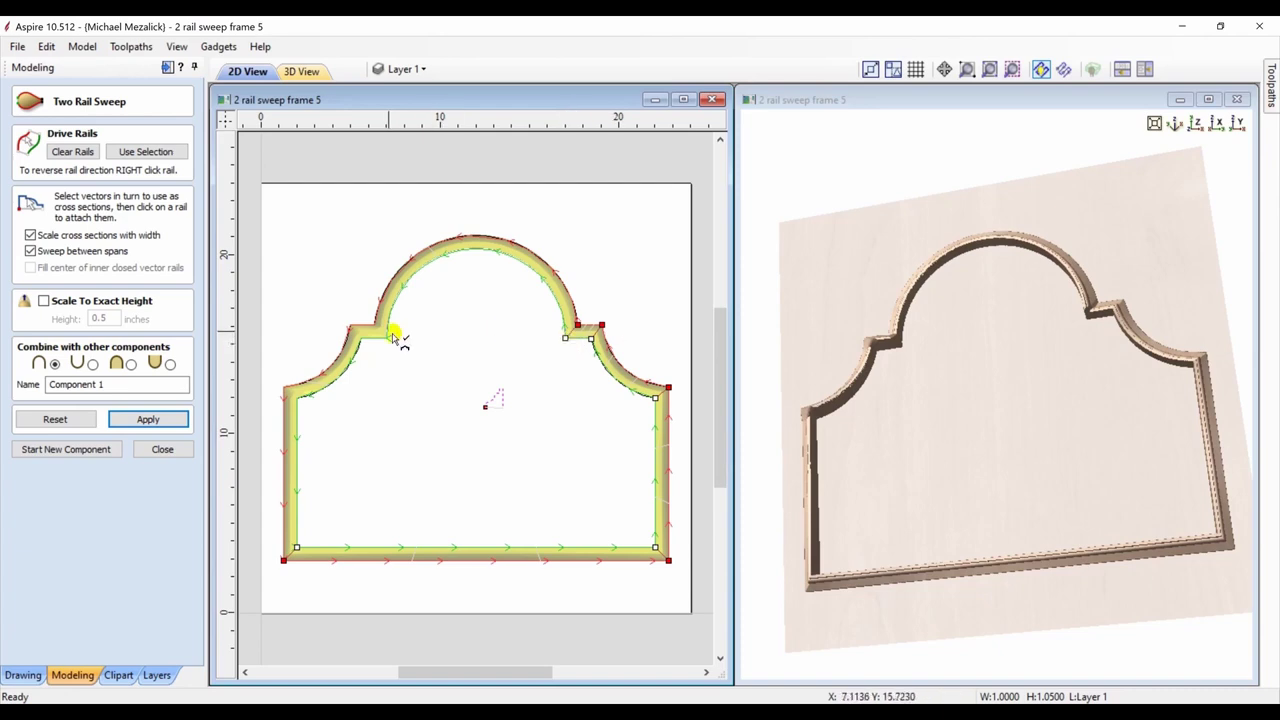
left_click_drag(850, 357, 915, 432)
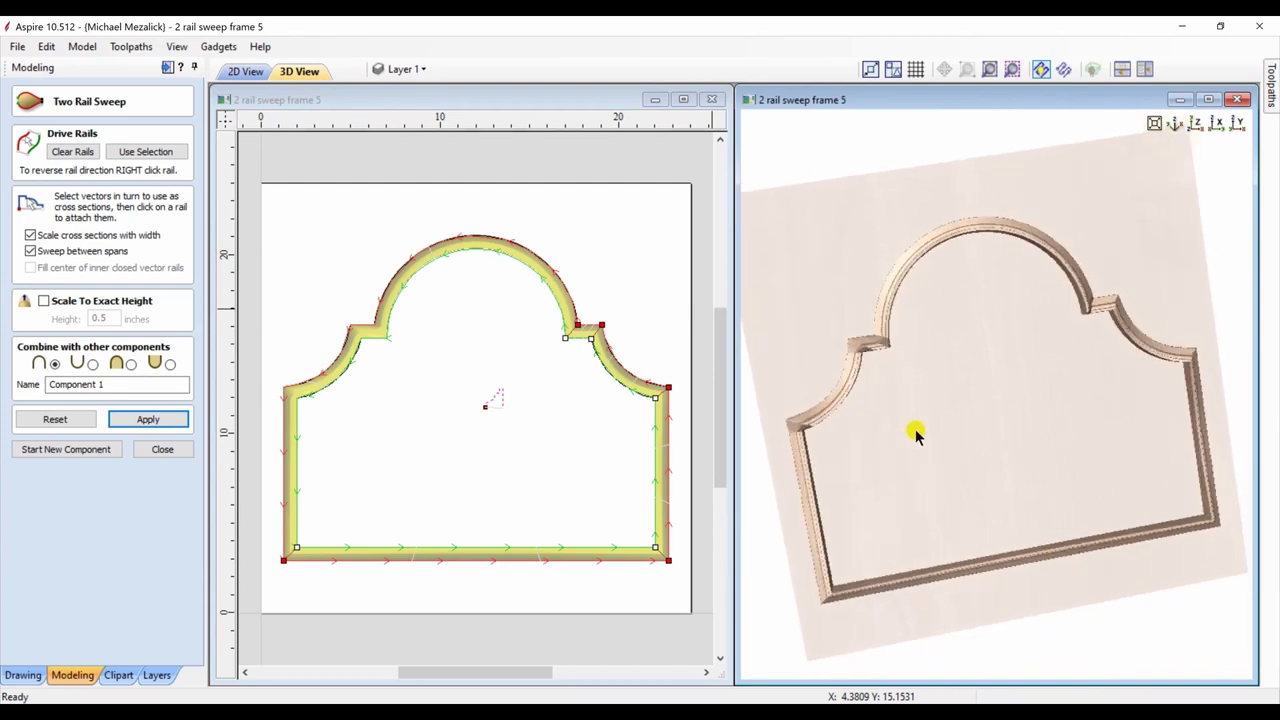
left_click(385, 333)
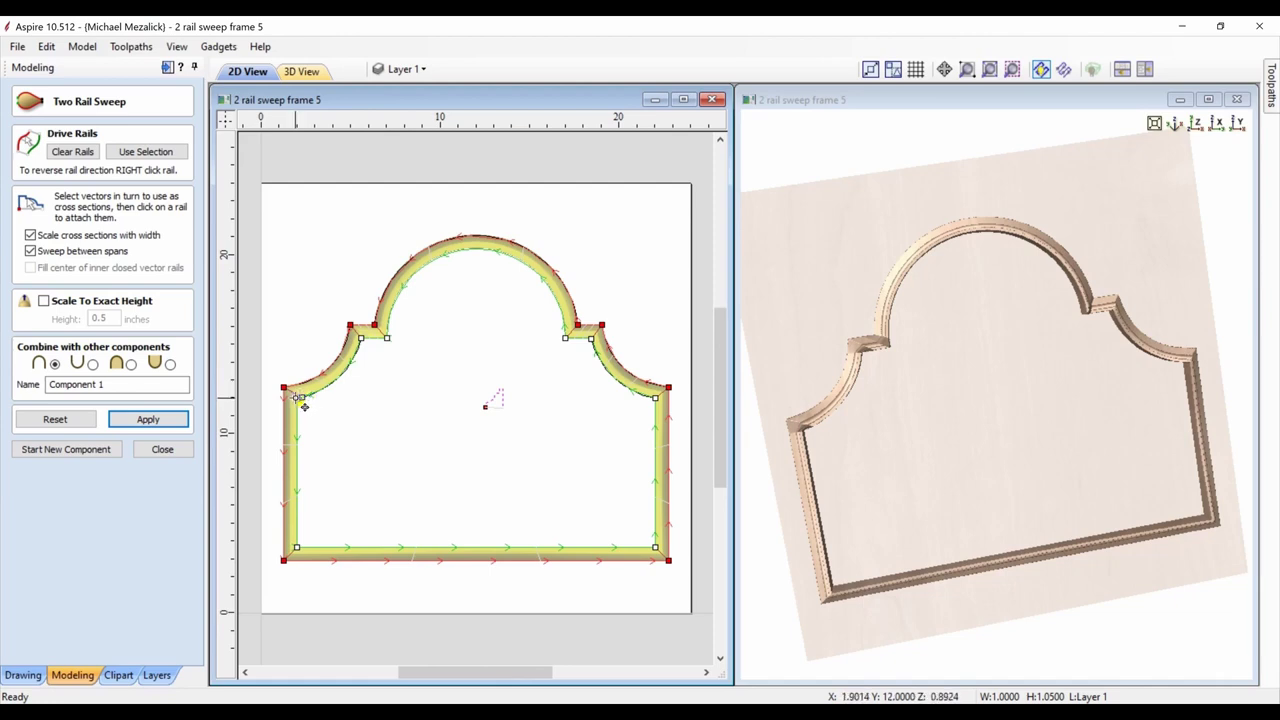
left_click(163, 419)
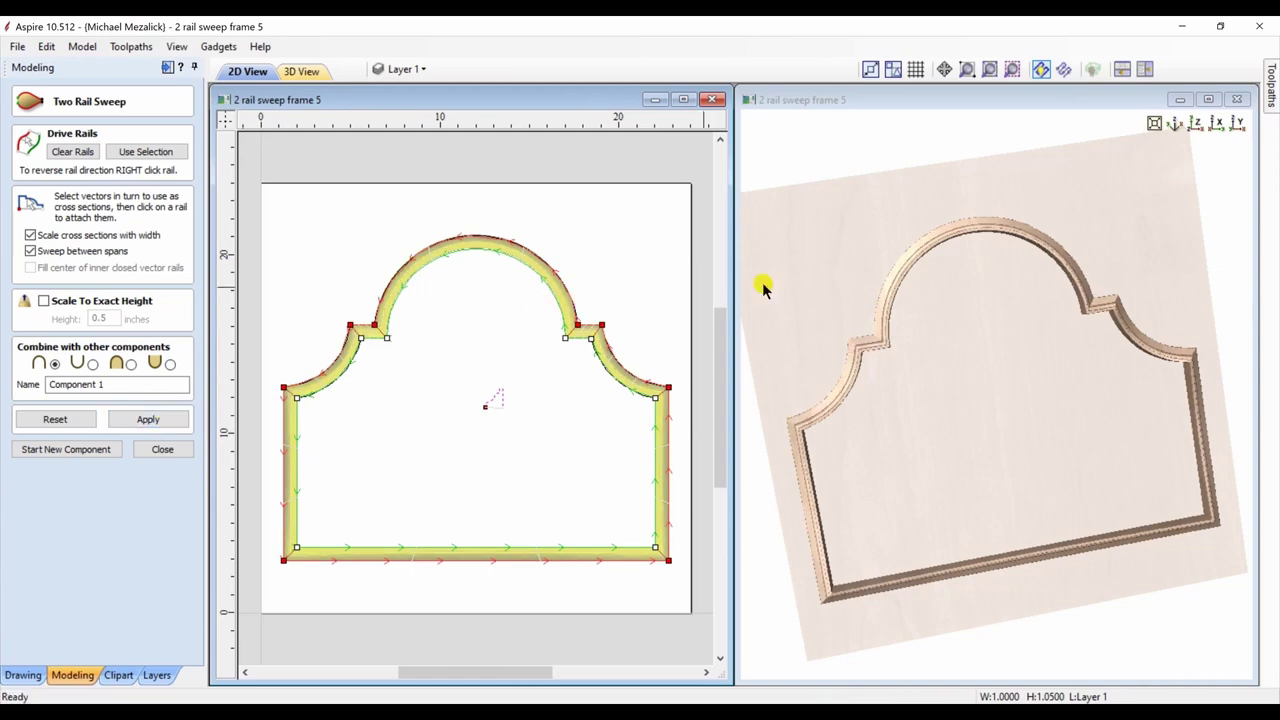
Step: Turn off Scale cross sections with width and rebuild the arched frame's sweep
left_click_drag(914, 466, 905, 268)
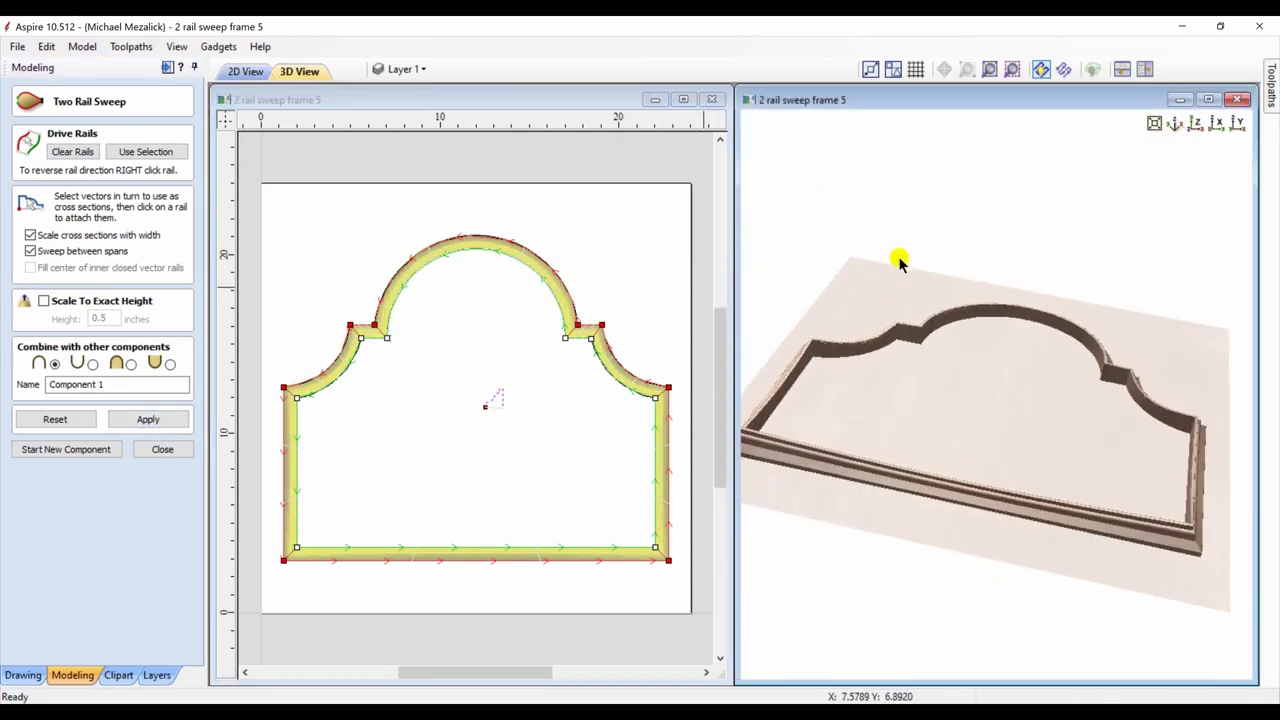
left_click(49, 236)
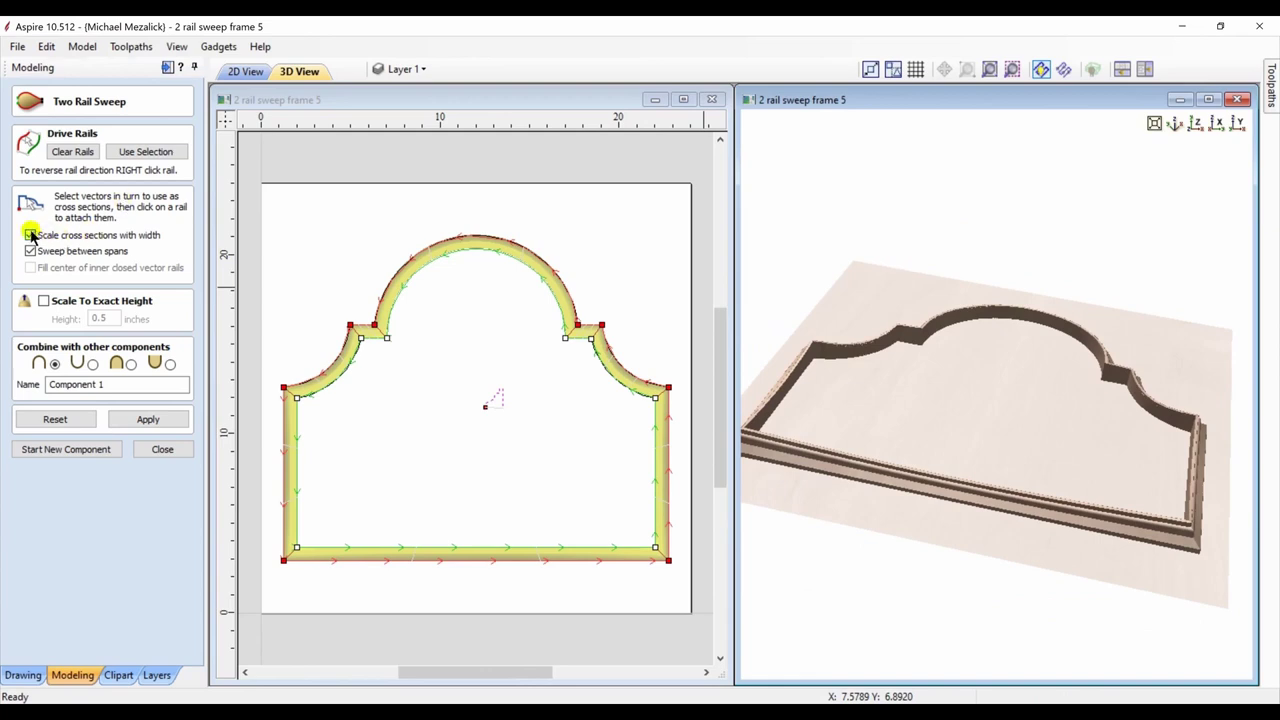
left_click(144, 421)
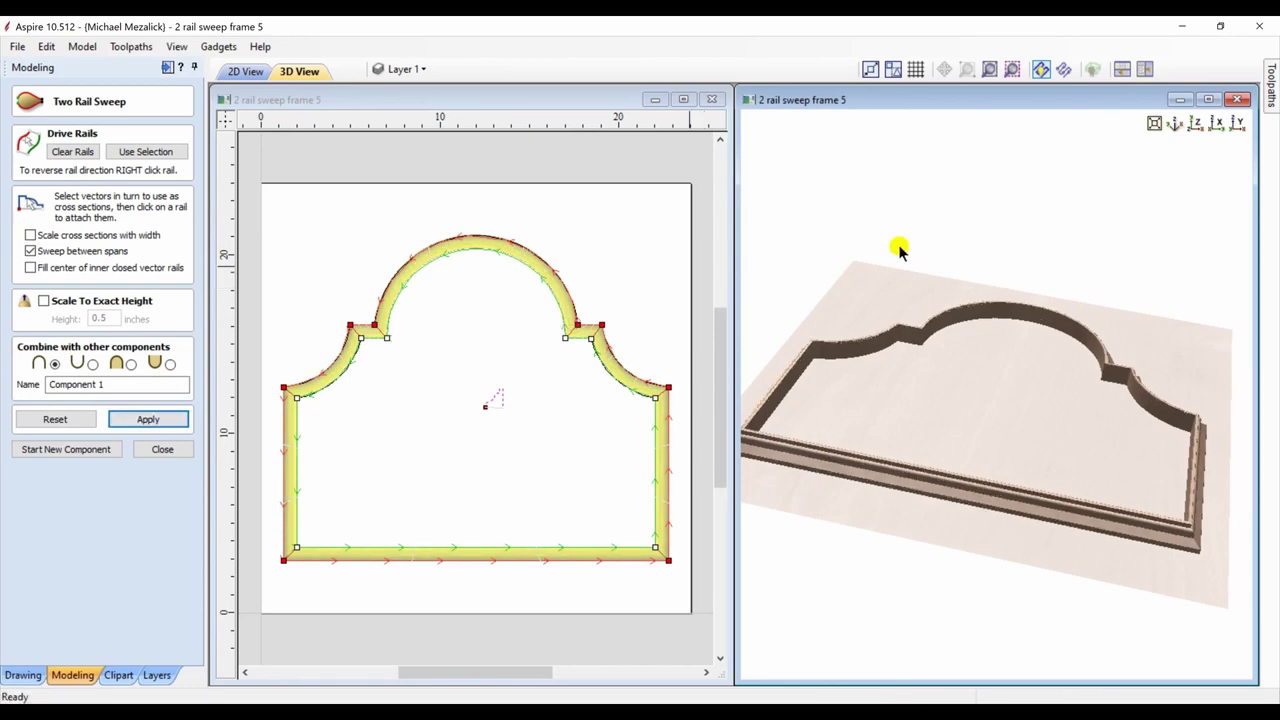
left_click_drag(1016, 356, 1022, 515)
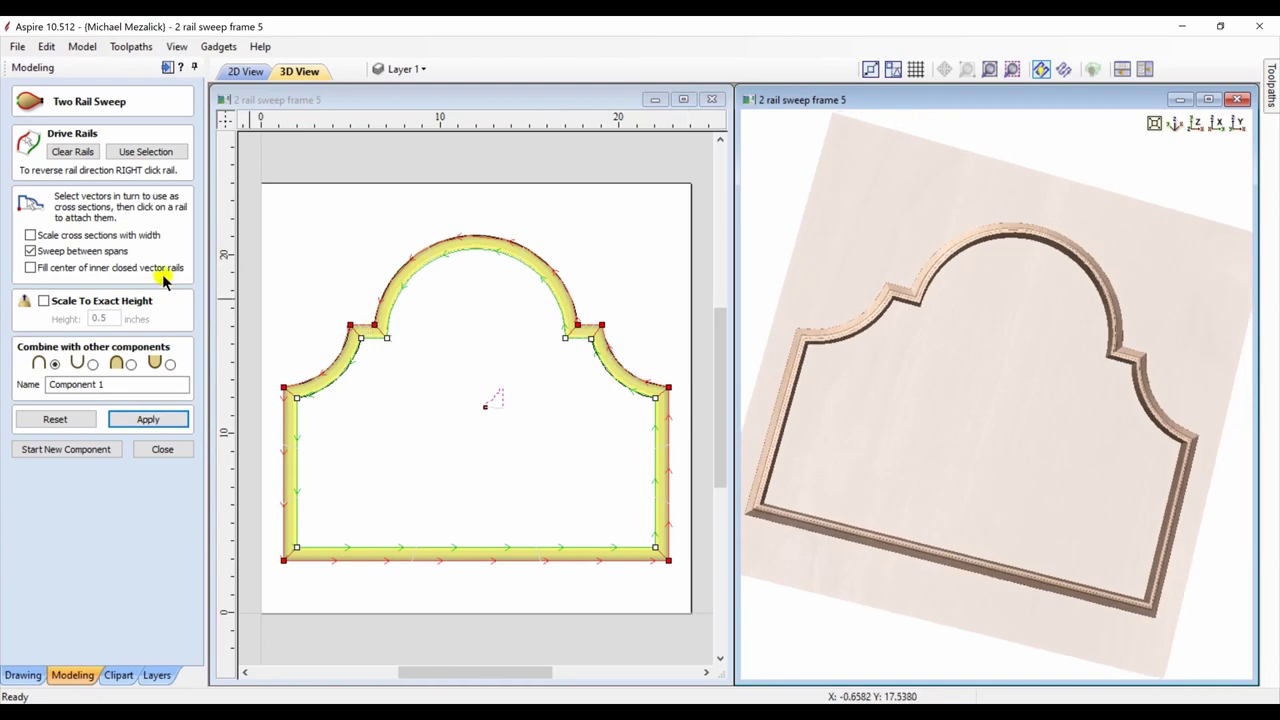
Step: Enable Fill center of inner closed vector rails and rebuild the sweep
left_click(31, 268)
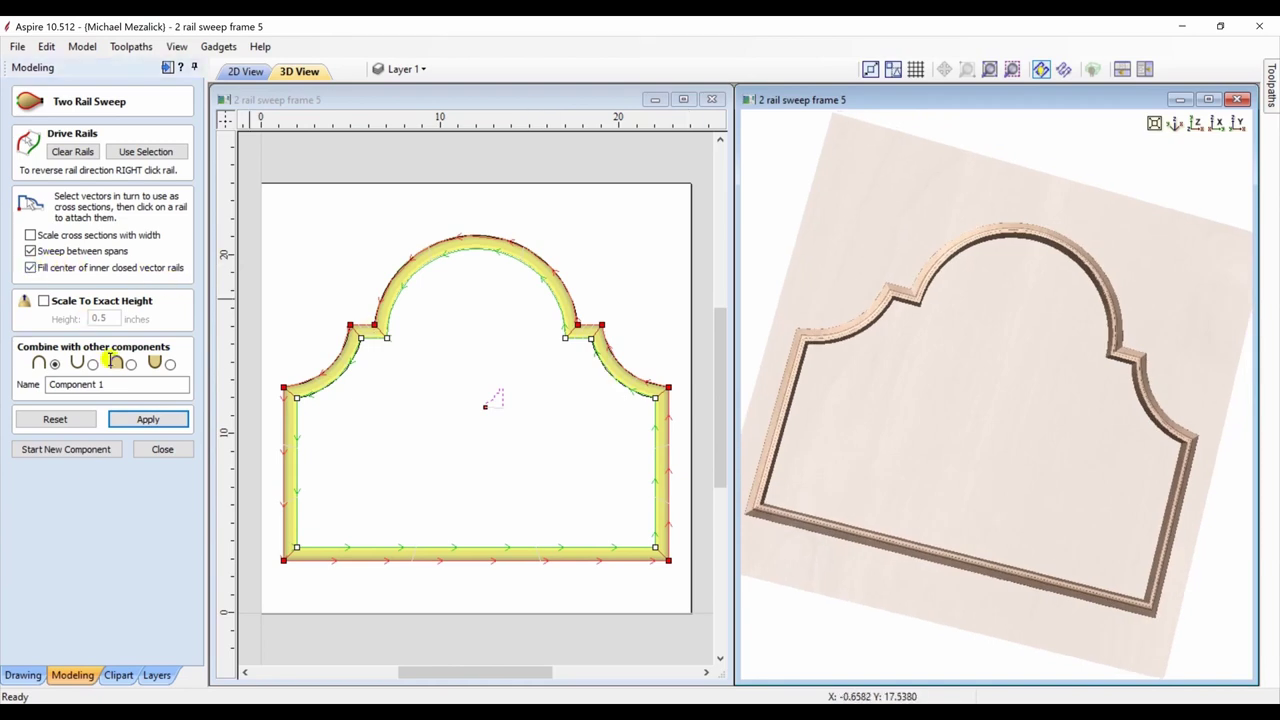
left_click(145, 419)
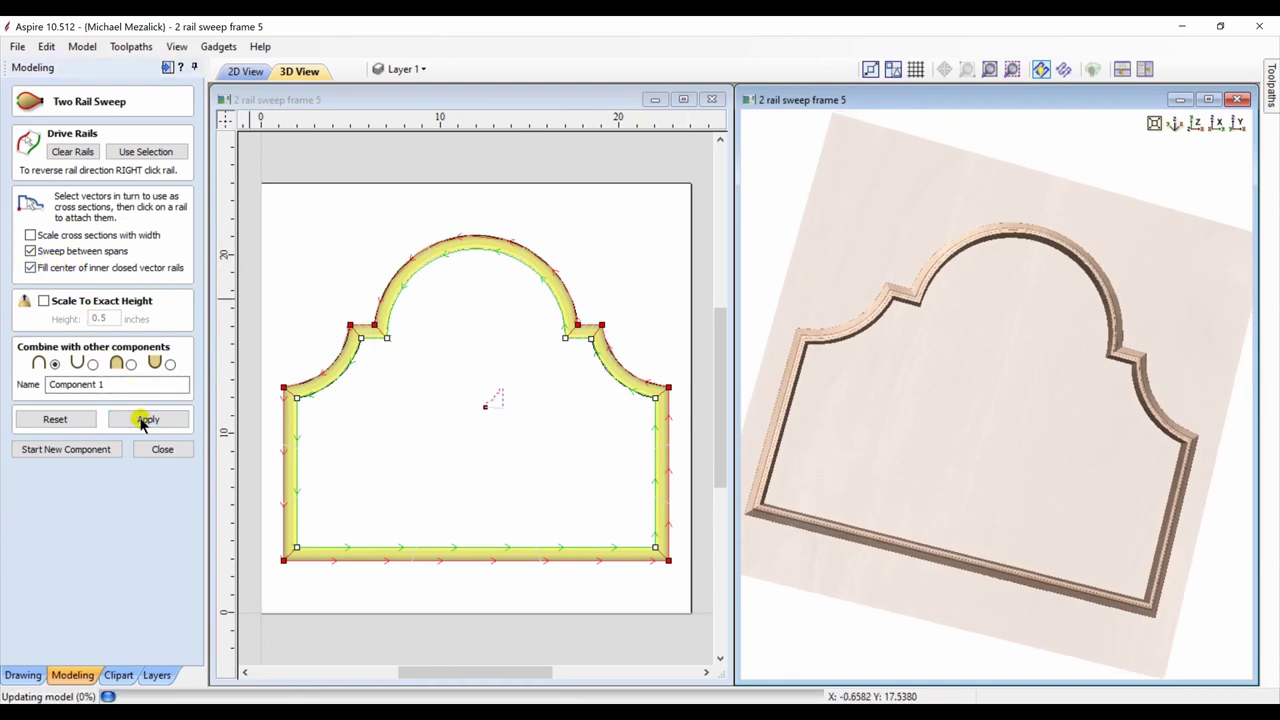
left_click(143, 420)
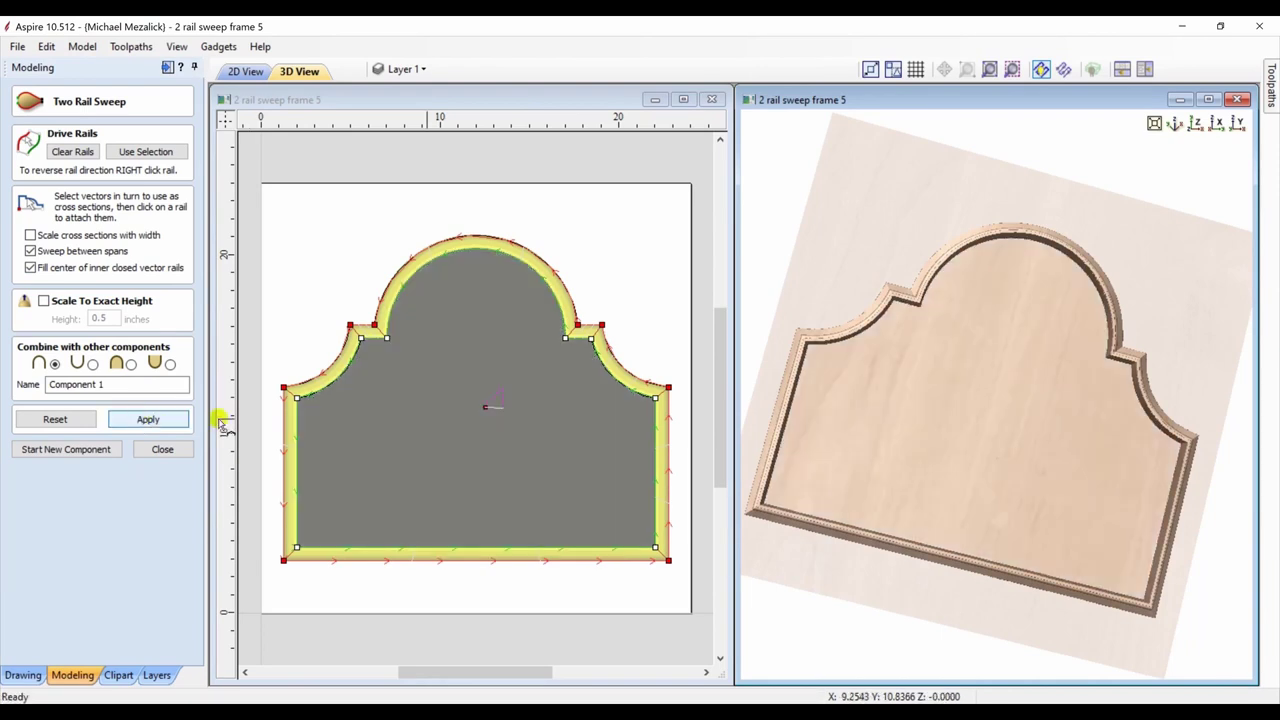
mouse_move(956, 489)
left_mouse_down()
mouse_move(1012, 370)
mouse_move(929, 429)
mouse_move(942, 492)
left_mouse_up()
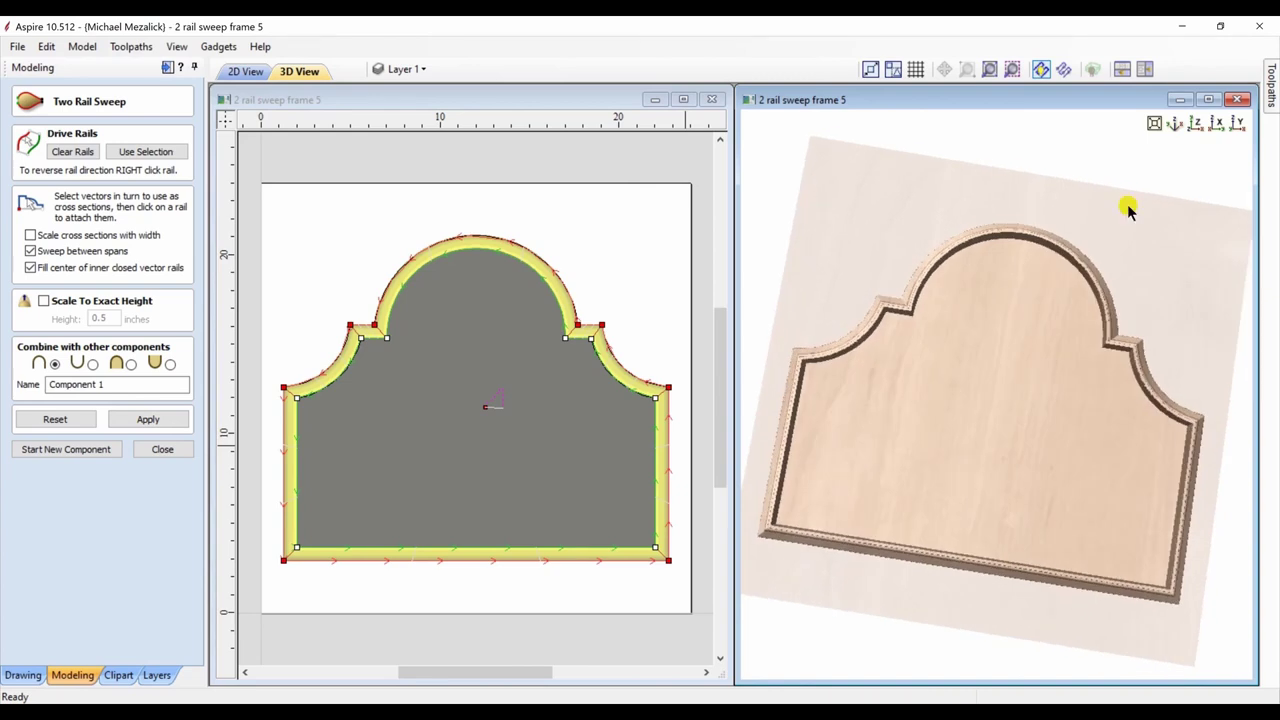
Step: Check the filled arch frame from the top view, apply the final sweep, and close the tool
left_click(1195, 123)
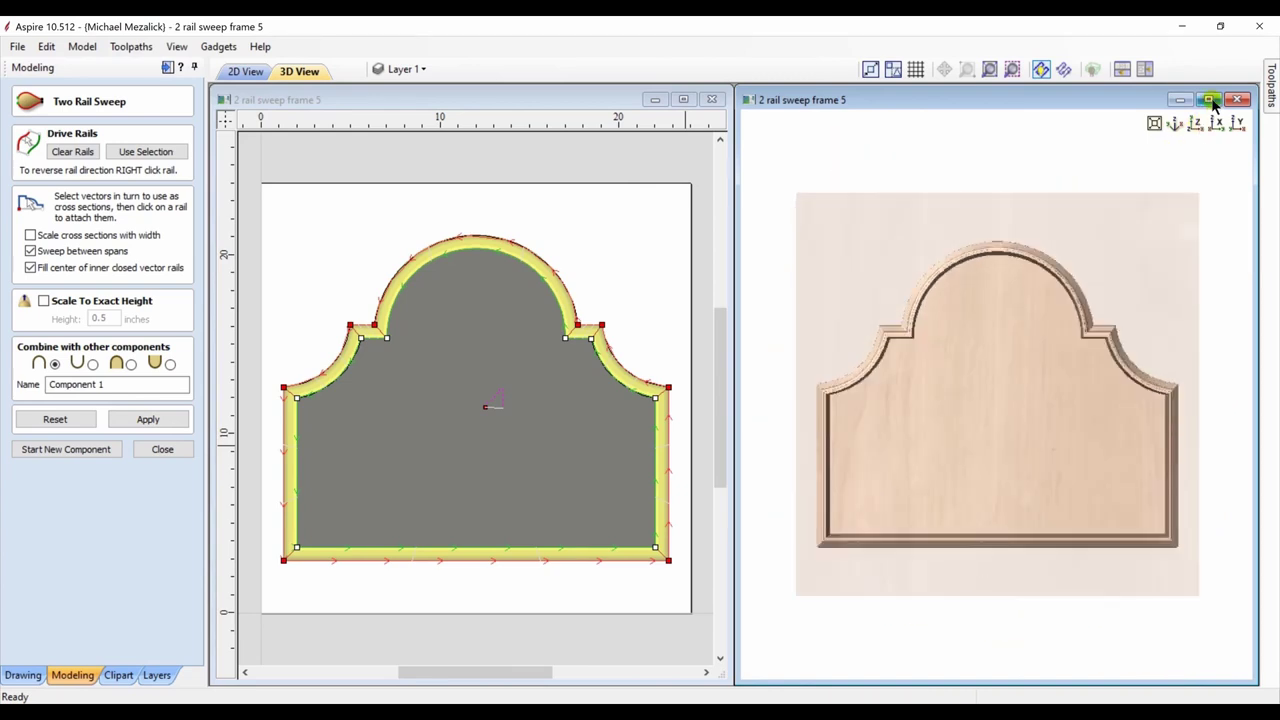
left_click(145, 419)
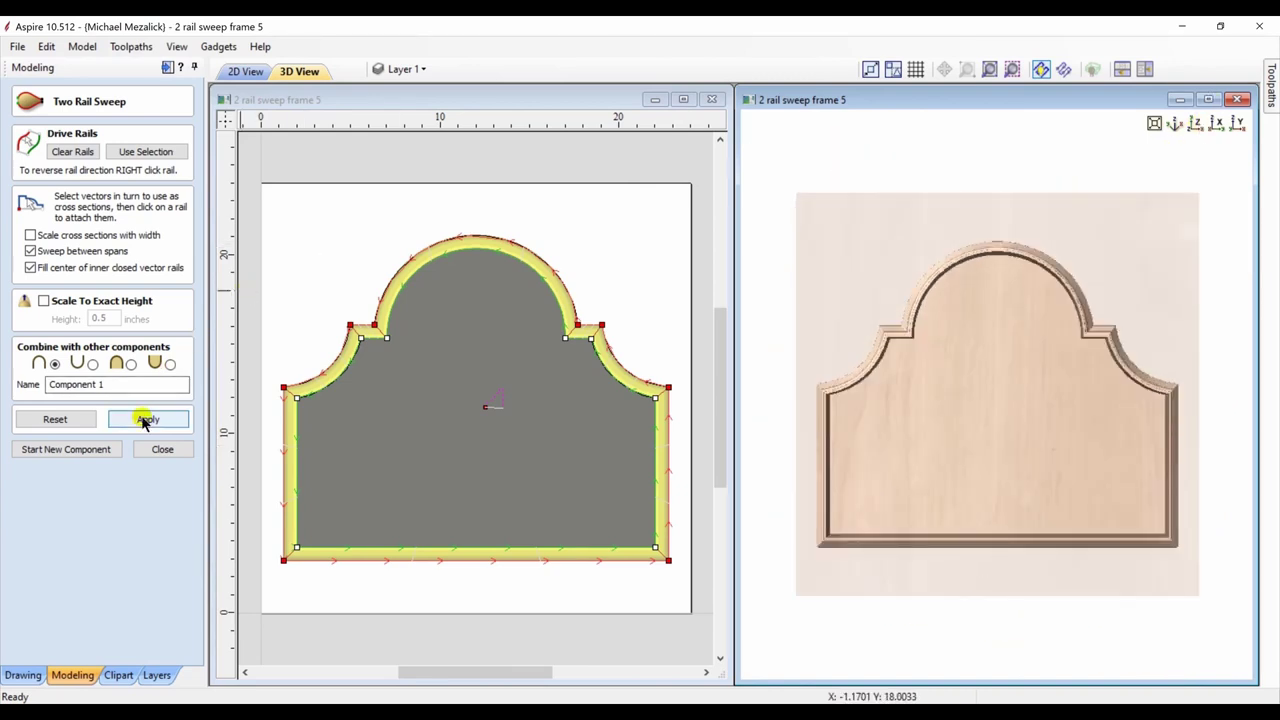
left_click(157, 450)
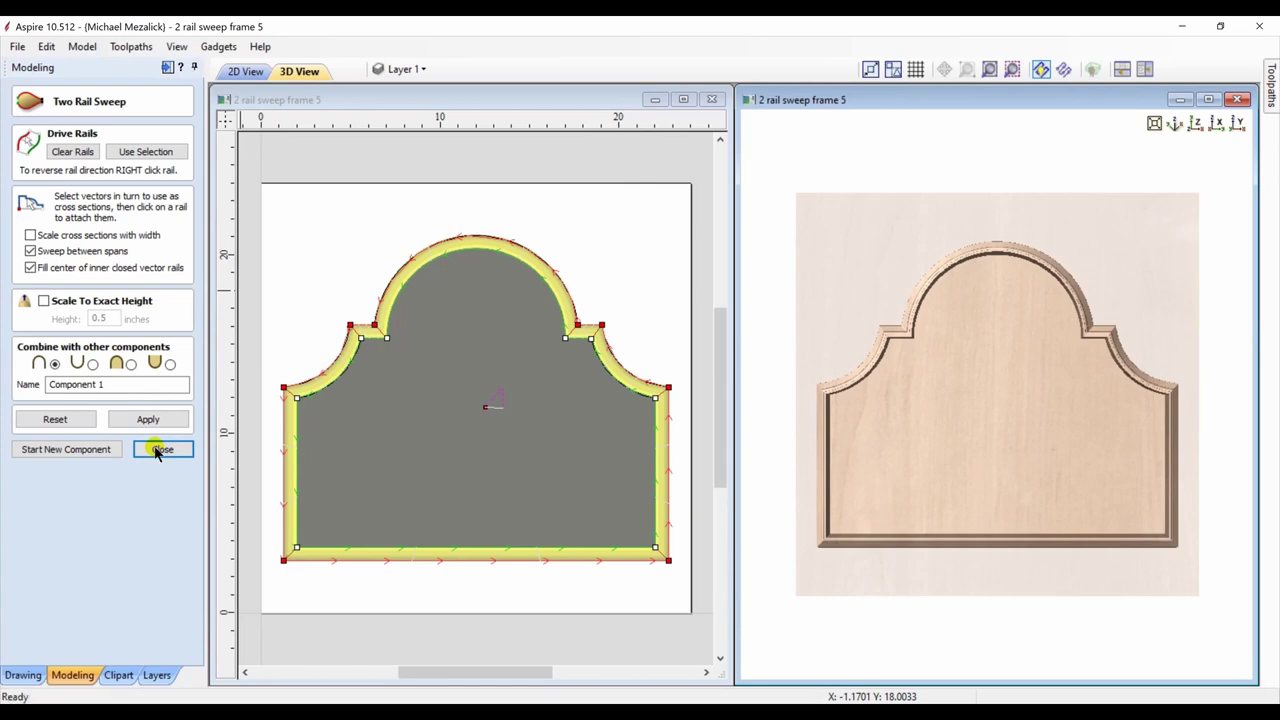